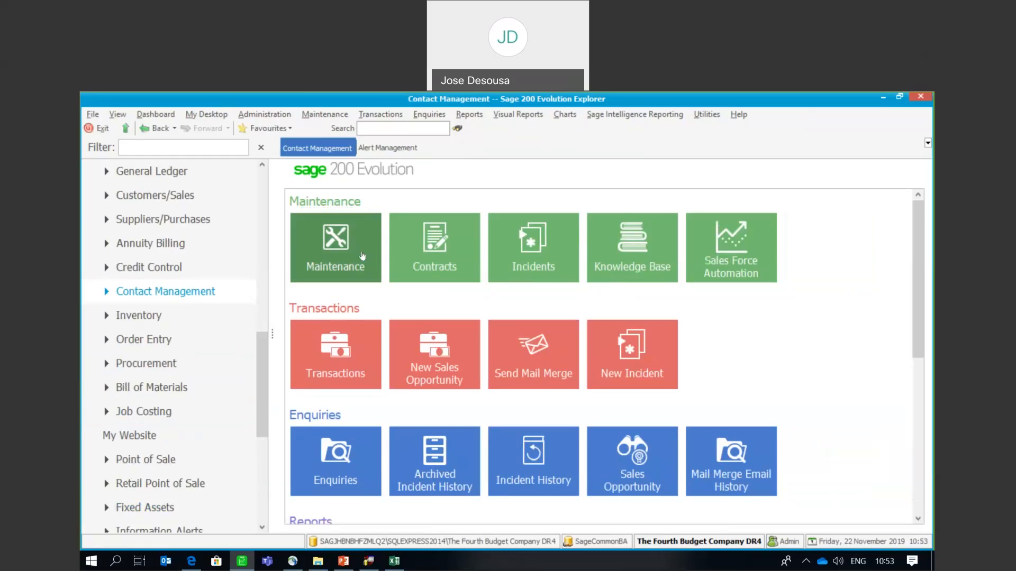
- View the blank new incident form from the Contact Management transactions and close it without posting
{"action": "left_click", "coordinate": [345, 260]}
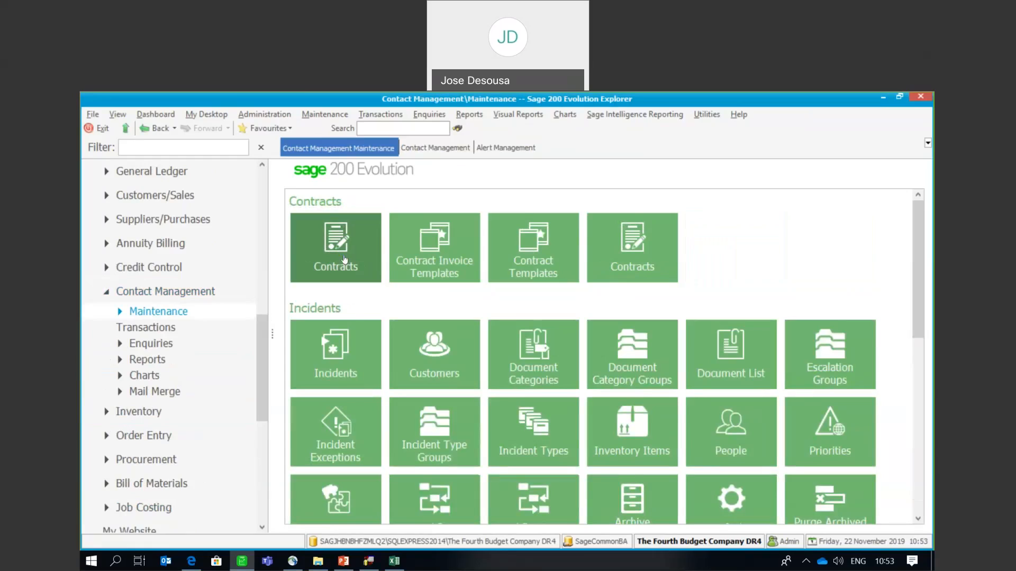
{"action": "left_click", "coordinate": [211, 332]}
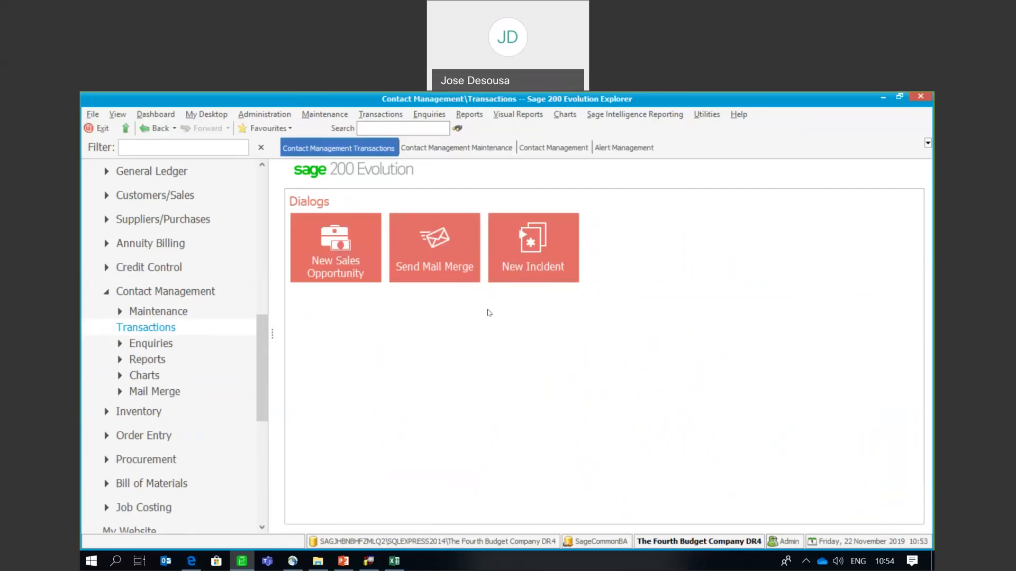
{"action": "left_click", "coordinate": [540, 233]}
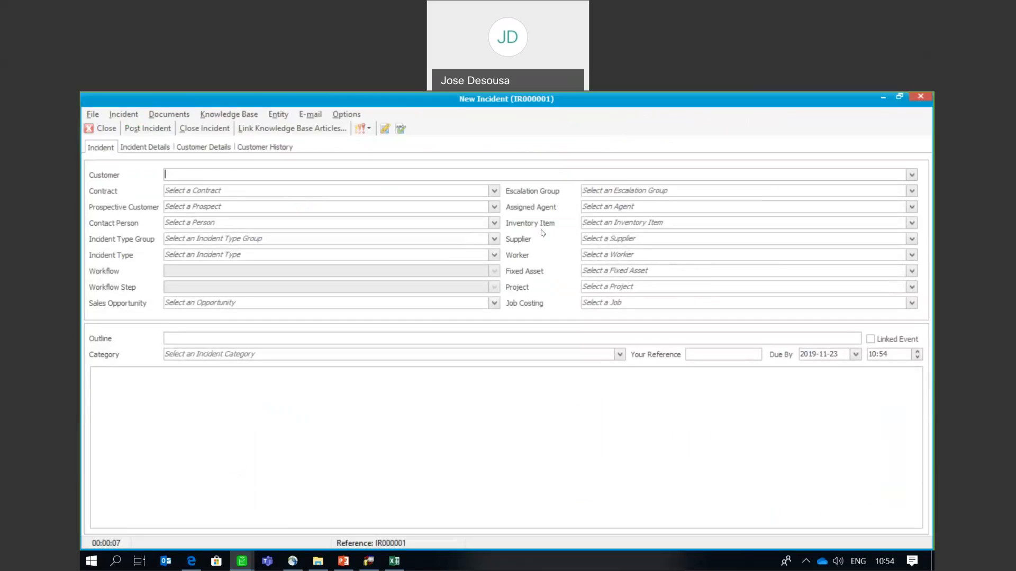
{"action": "left_click", "coordinate": [94, 125]}
{"action": "left_click", "coordinate": [543, 358]}
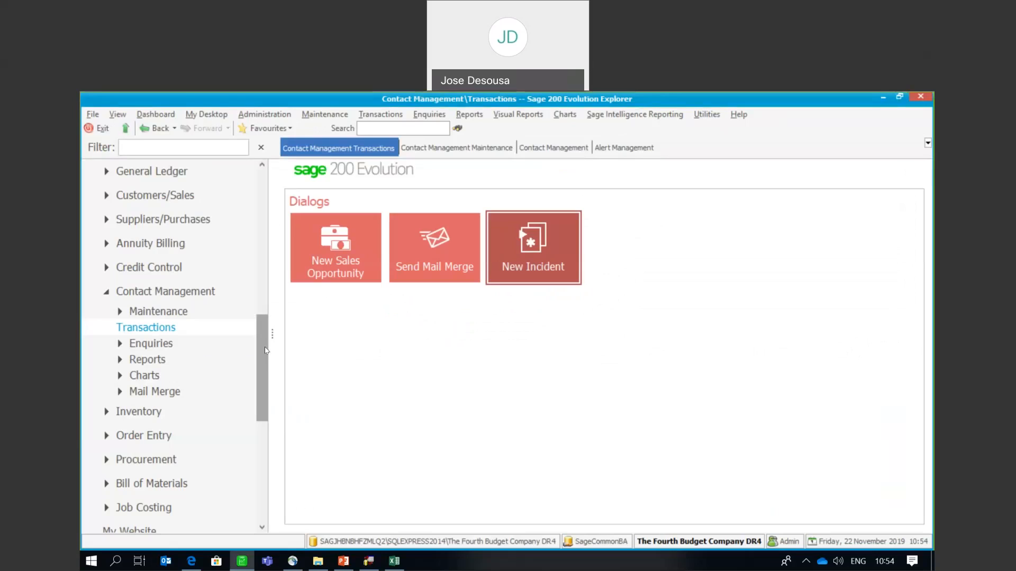
- Add "I am out and about" as an Agent Out of Office Reason in the system configuration's lookup tables
{"action": "left_click", "coordinate": [186, 319]}
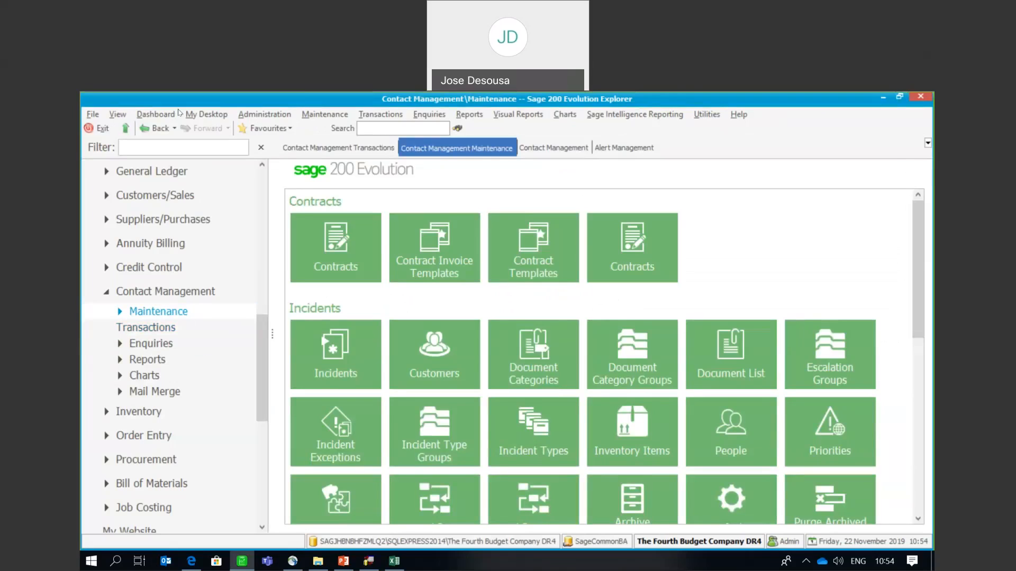
{"action": "left_click", "coordinate": [253, 118]}
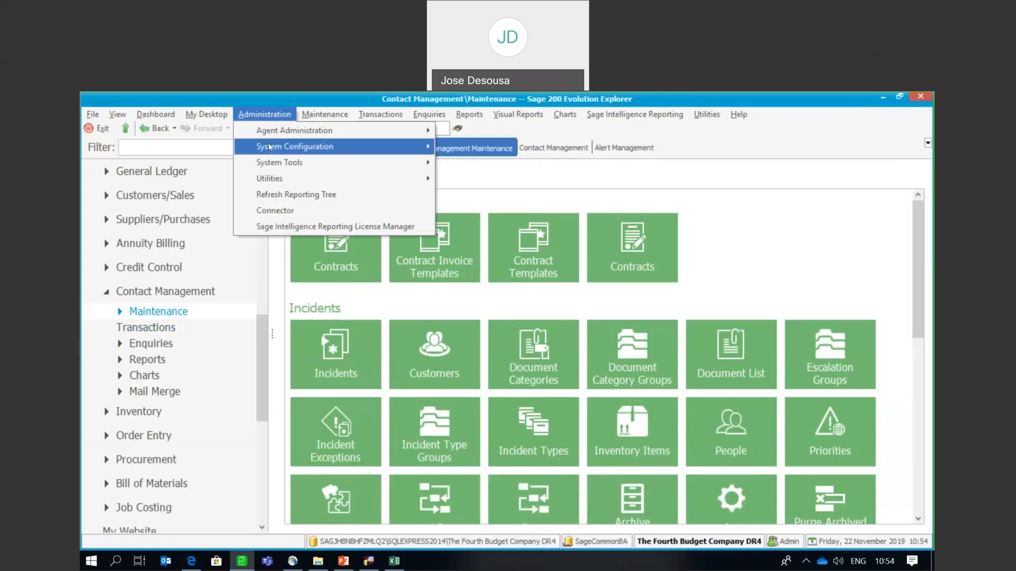
{"action": "mouse_move", "coordinate": [270, 146]}
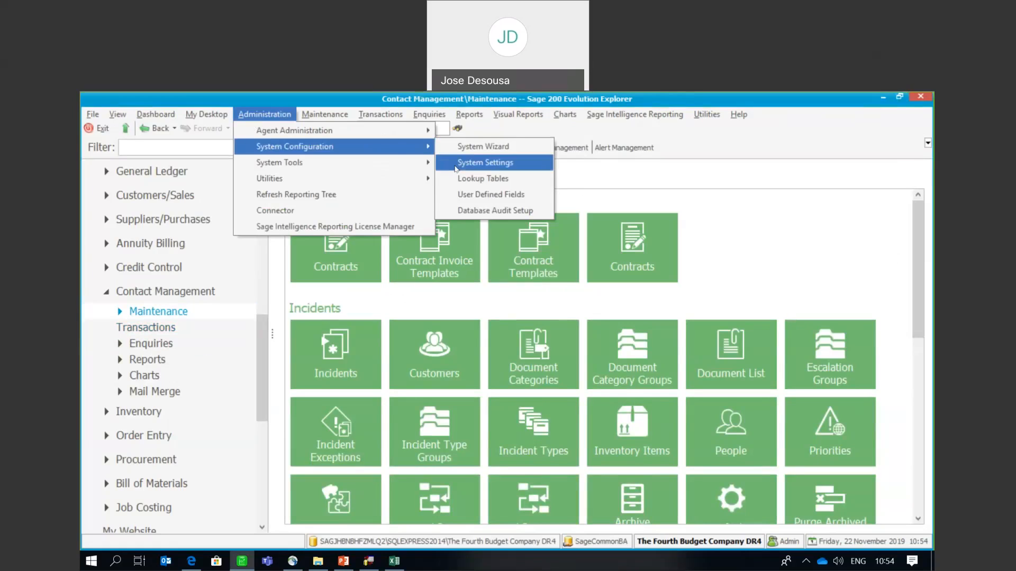
{"action": "left_click", "coordinate": [479, 179]}
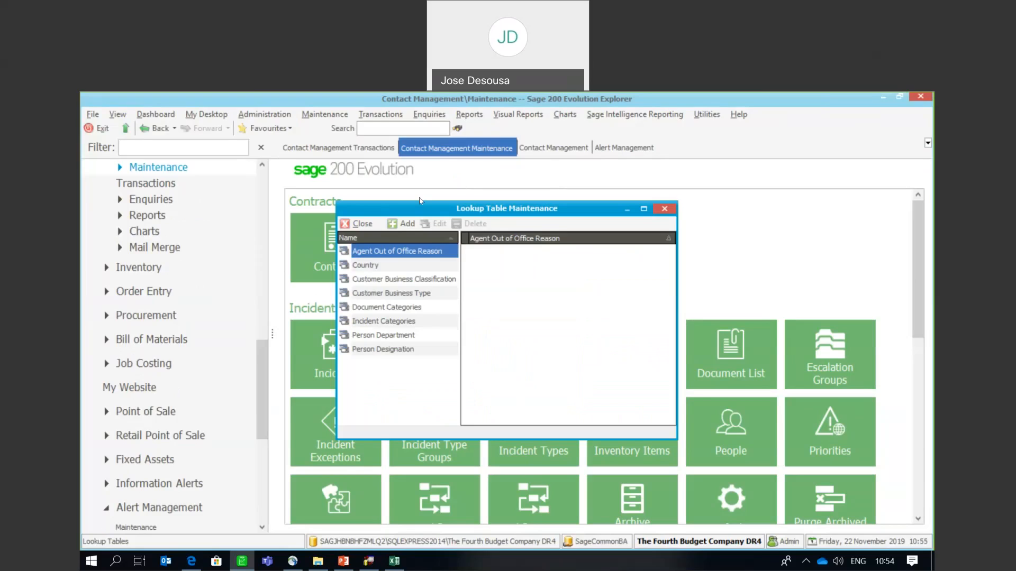
{"action": "left_click", "coordinate": [402, 229]}
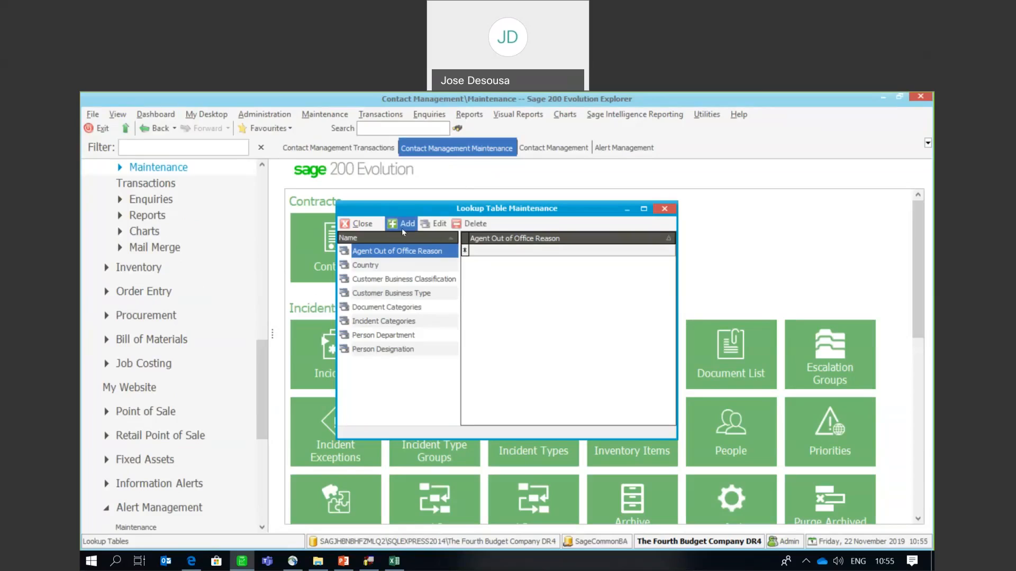
{"action": "type", "text": "I am out a"}
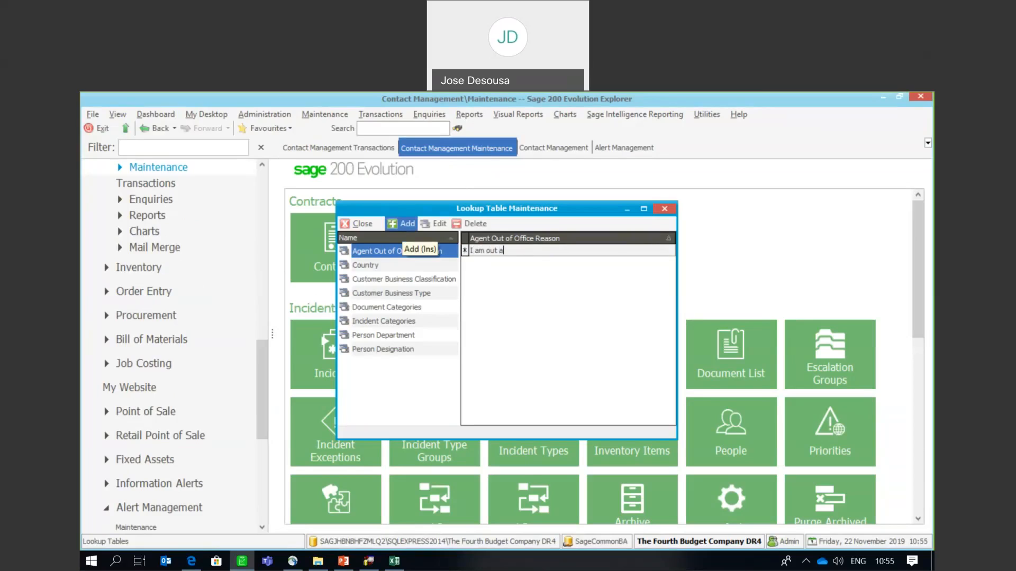
{"action": "type", "text": "nd about"}
- Add "Sundry Incident" to the Incident Categories lookup table and close the lookup table maintenance
{"action": "left_click", "coordinate": [365, 323]}
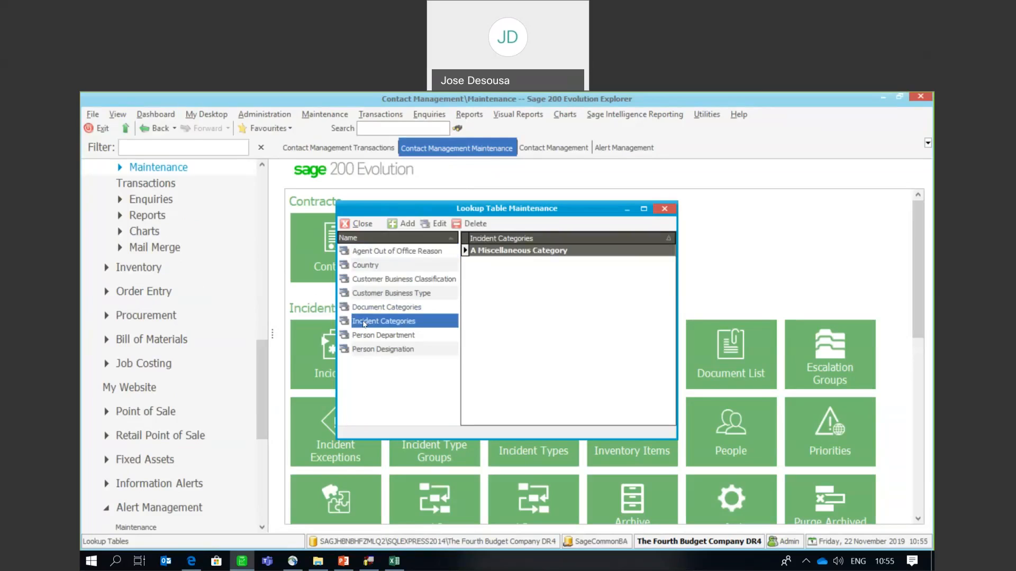
{"action": "left_click", "coordinate": [399, 225]}
{"action": "type", "text": "Su"}
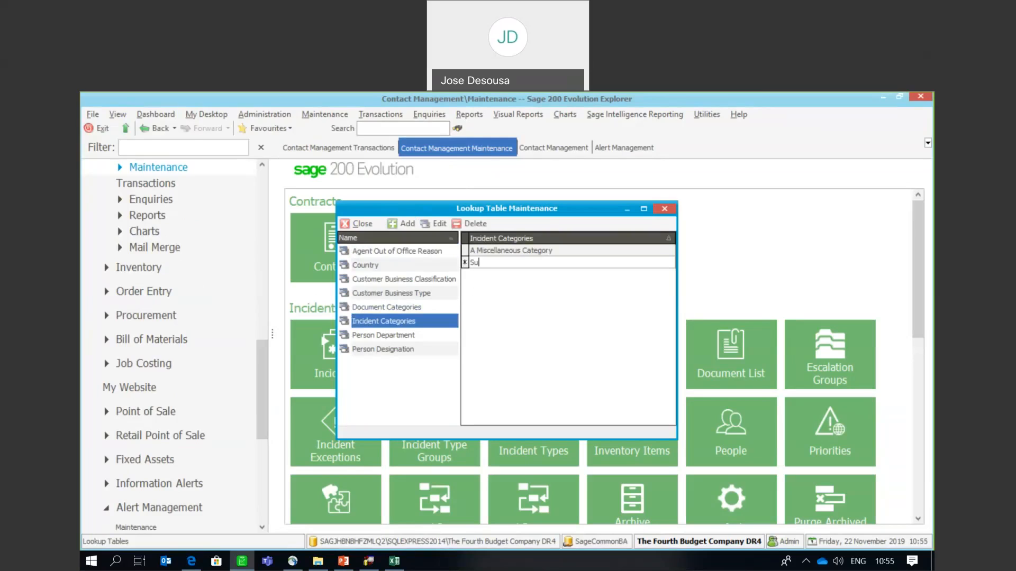
{"action": "type", "text": "ndry Incident"}
{"action": "left_click", "coordinate": [363, 224]}
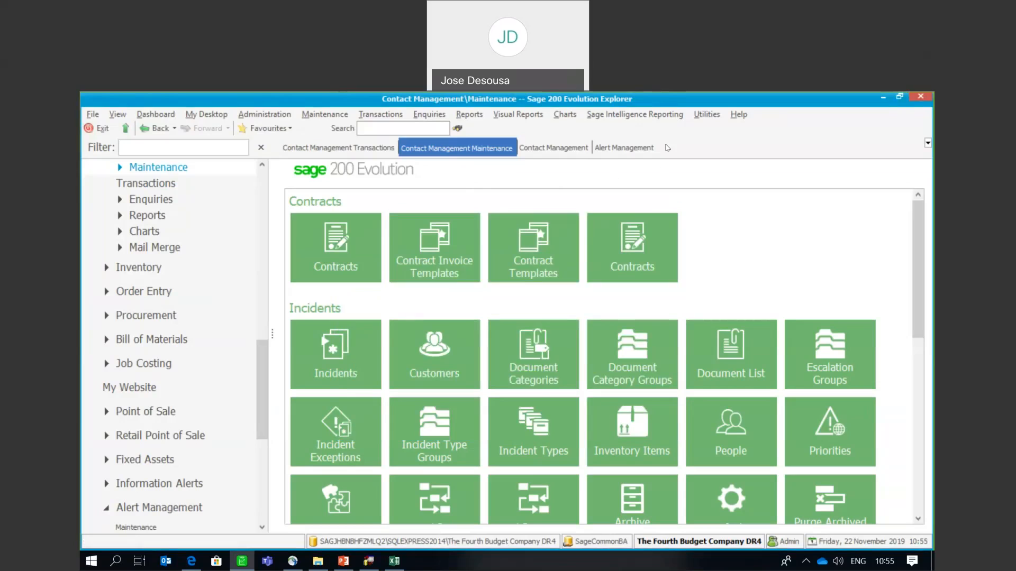
- Check the reasons offered when setting the agent out of office, and leave the dialog without saving
{"action": "left_click", "coordinate": [698, 116]}
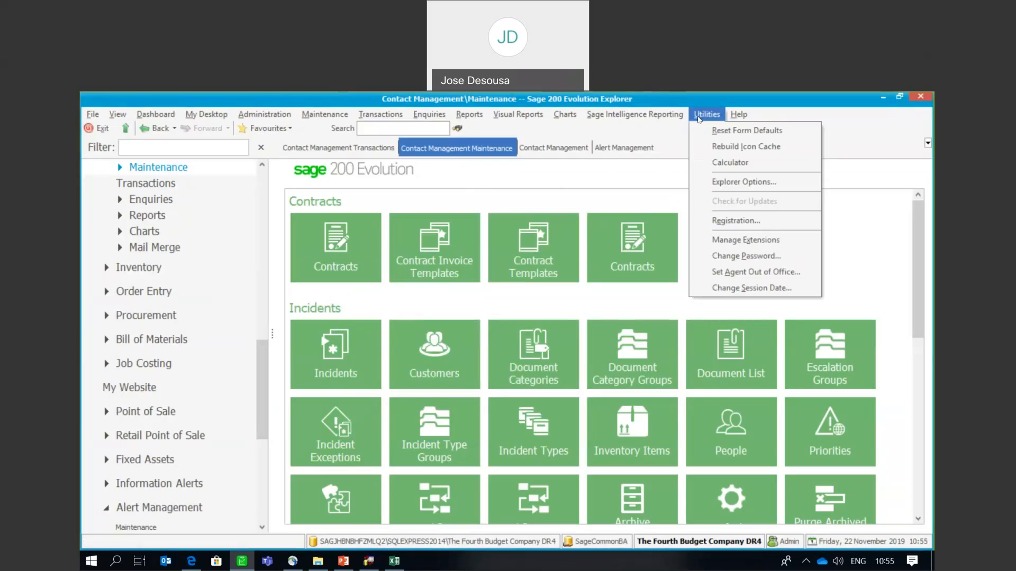
{"action": "left_click", "coordinate": [722, 272]}
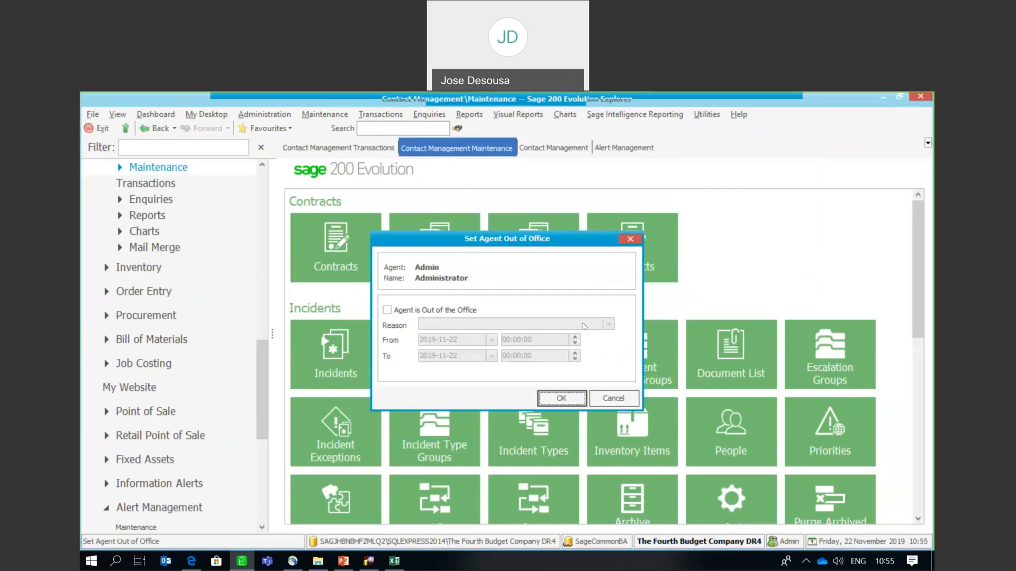
{"action": "left_click", "coordinate": [386, 310]}
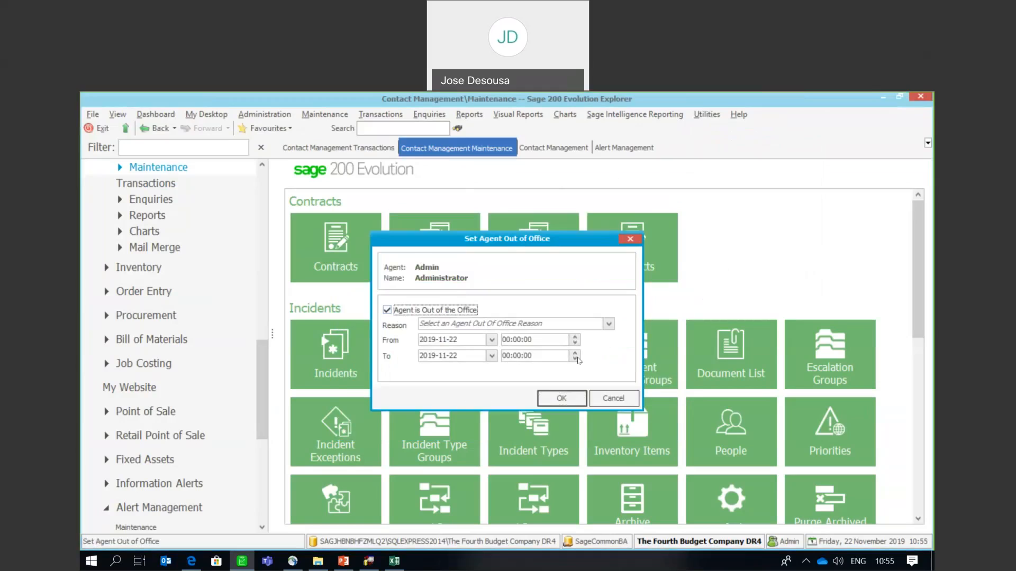
{"action": "left_click", "coordinate": [609, 324]}
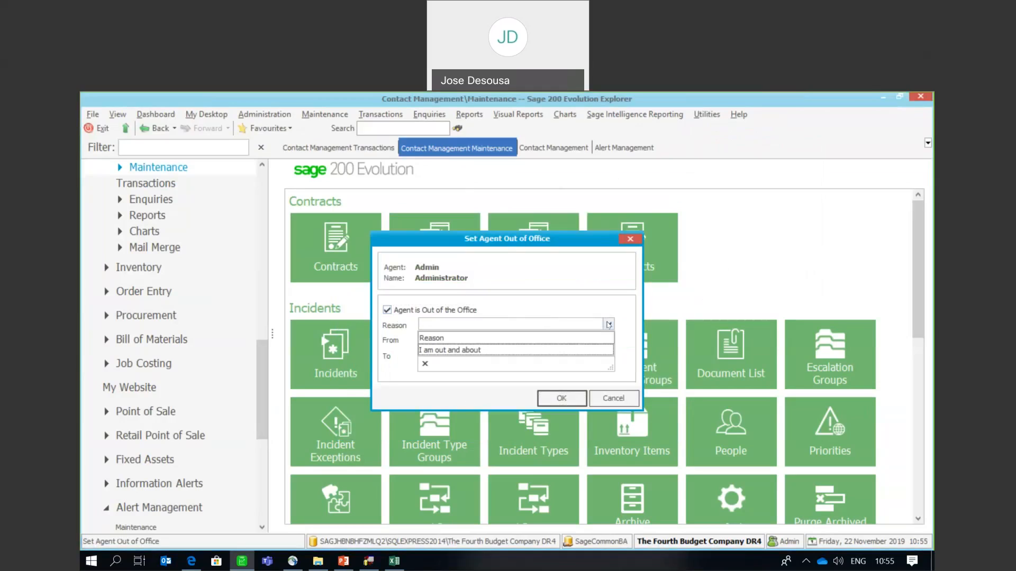
{"action": "left_click", "coordinate": [613, 398]}
- Check the category choices on a new Contact Management incident and close it without posting
{"action": "scroll", "coordinate": [265, 372], "scroll_direction": "down", "scroll_amount": 1}
{"action": "left_click_drag", "start_coordinate": [266, 372], "coordinate": [268, 328]}
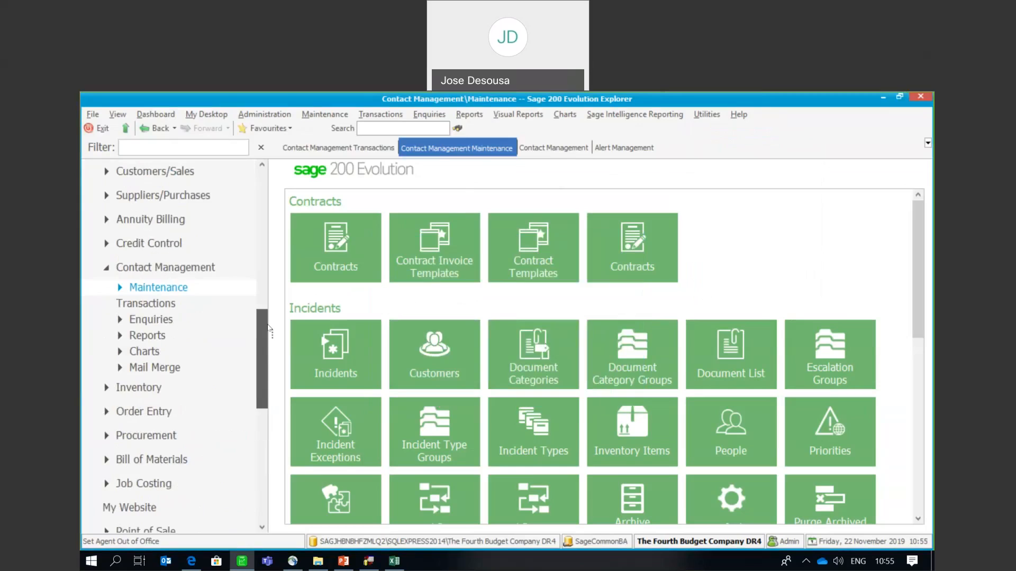
{"action": "left_click", "coordinate": [190, 302]}
{"action": "left_click", "coordinate": [526, 243]}
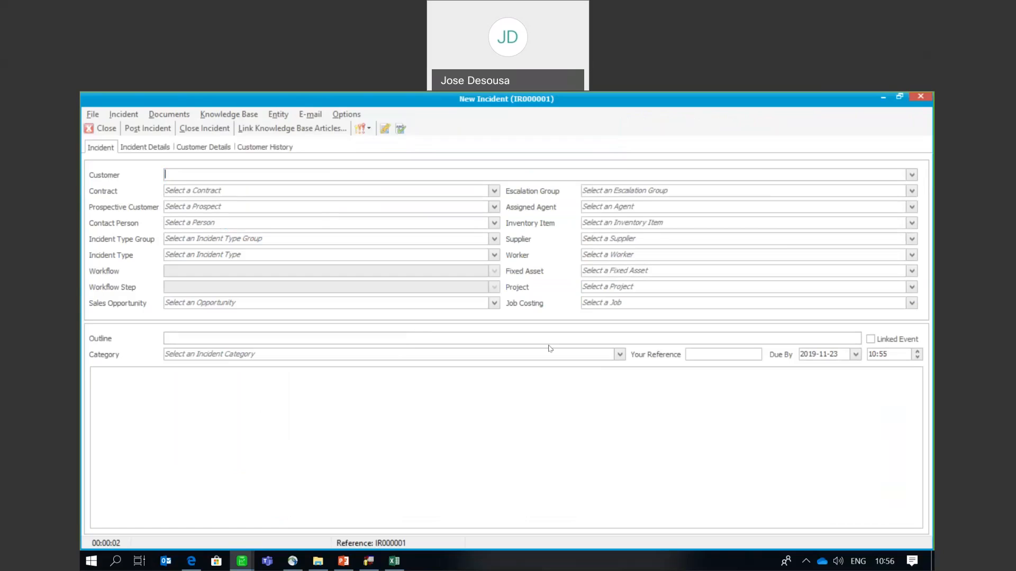
{"action": "left_click", "coordinate": [619, 354]}
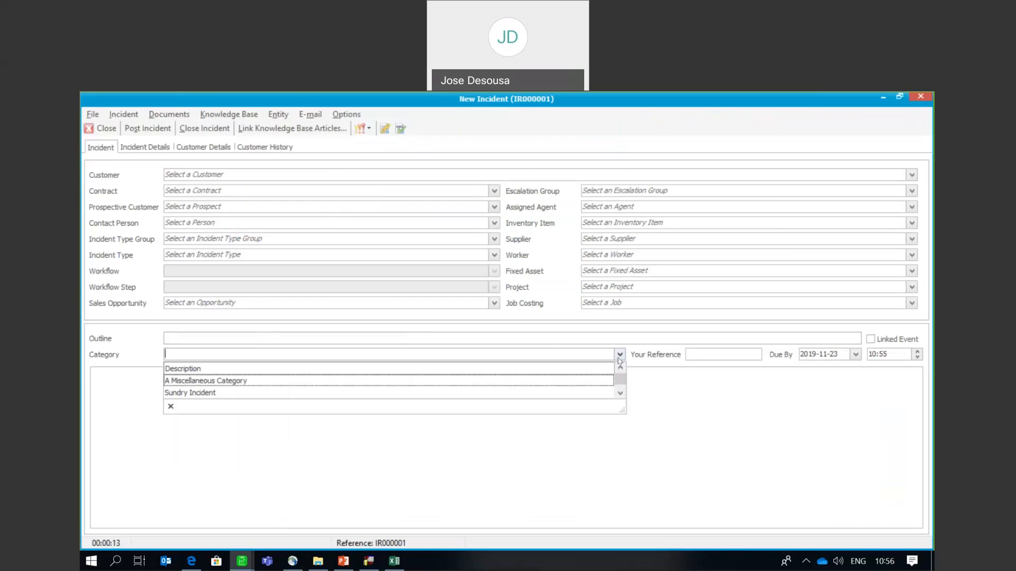
{"action": "left_click", "coordinate": [105, 134]}
{"action": "left_click", "coordinate": [105, 134]}
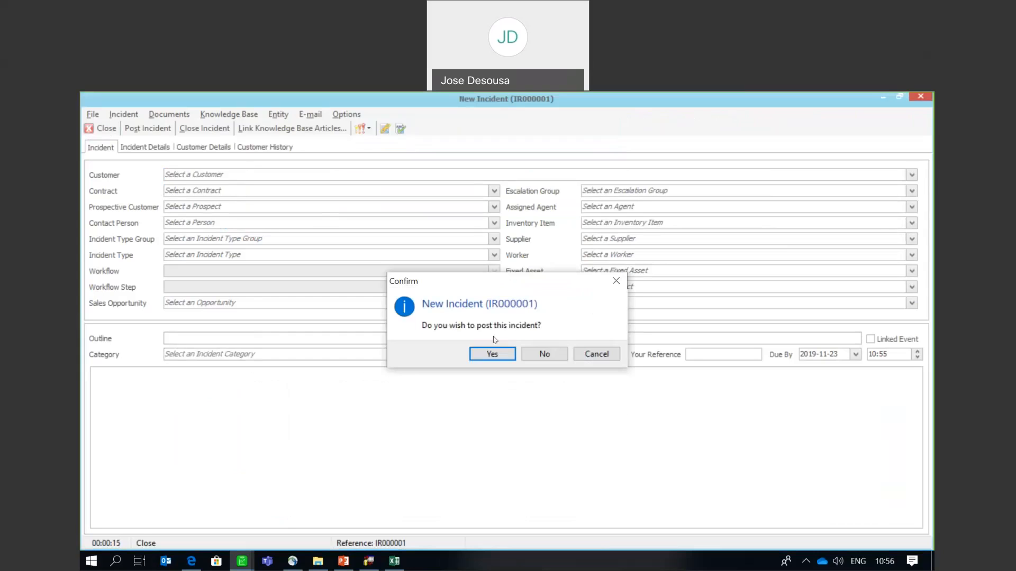
{"action": "left_click", "coordinate": [538, 360]}
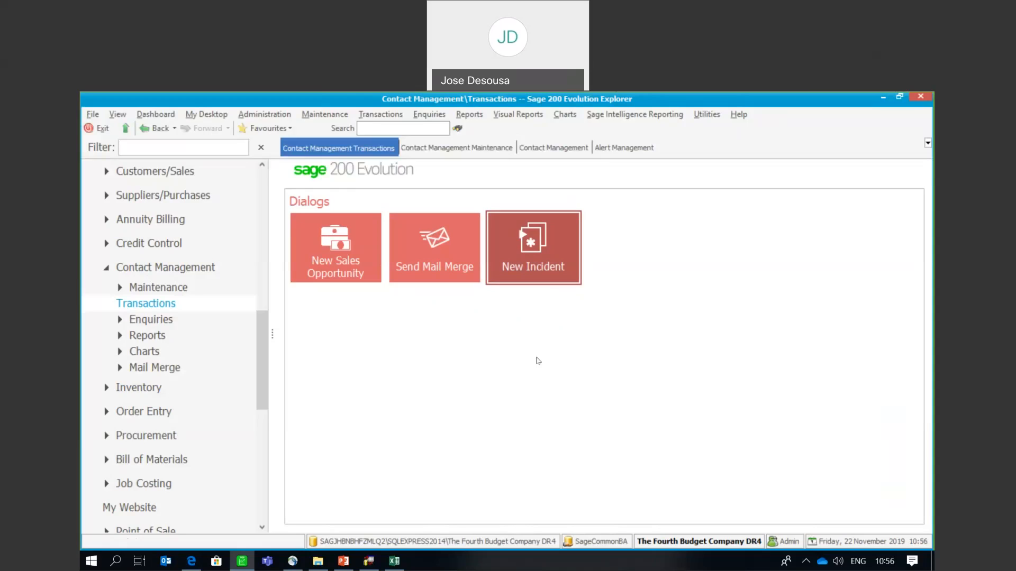
- Open a new journal transfer from the General Ledger transactions
{"action": "left_click_drag", "start_coordinate": [270, 353], "coordinate": [268, 287]}
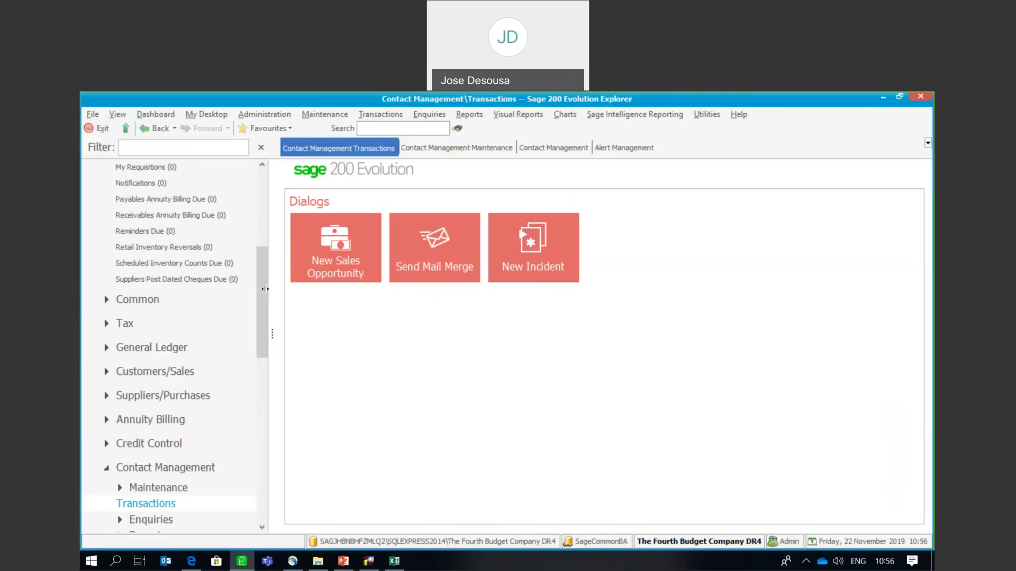
{"action": "left_click", "coordinate": [172, 342]}
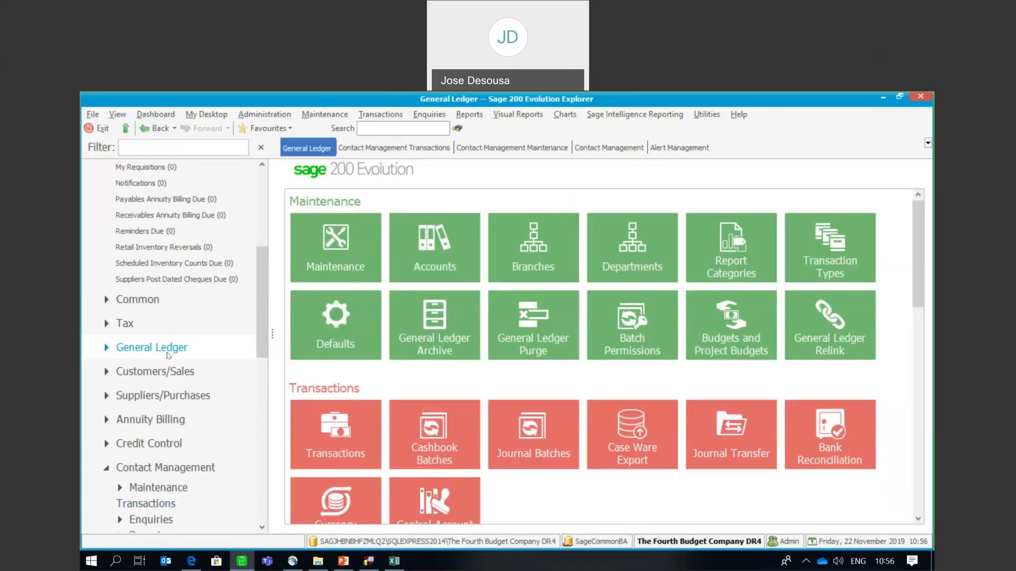
{"action": "double_click", "coordinate": [167, 353]}
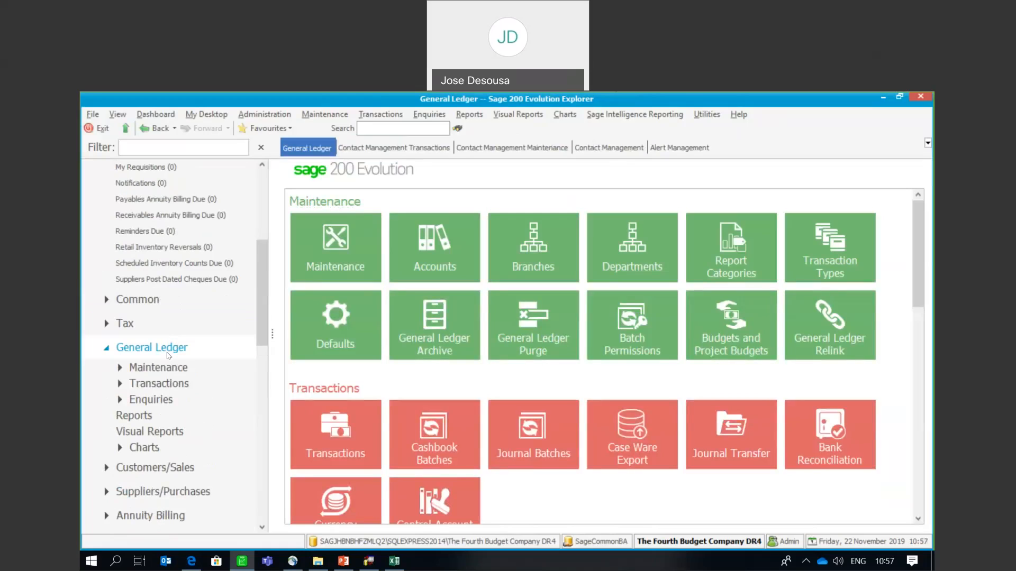
{"action": "double_click", "coordinate": [159, 383]}
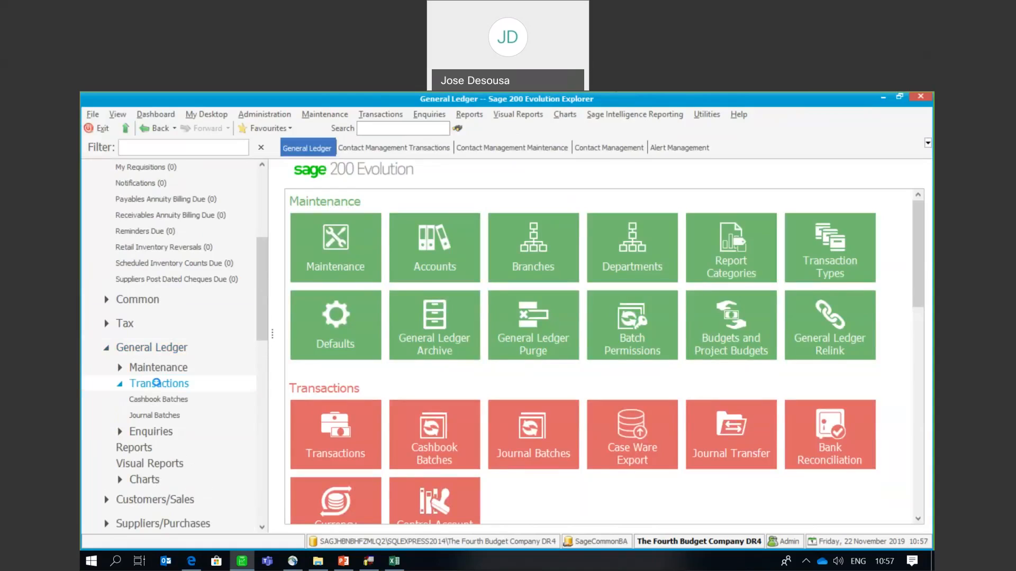
{"action": "left_click", "coordinate": [437, 352]}
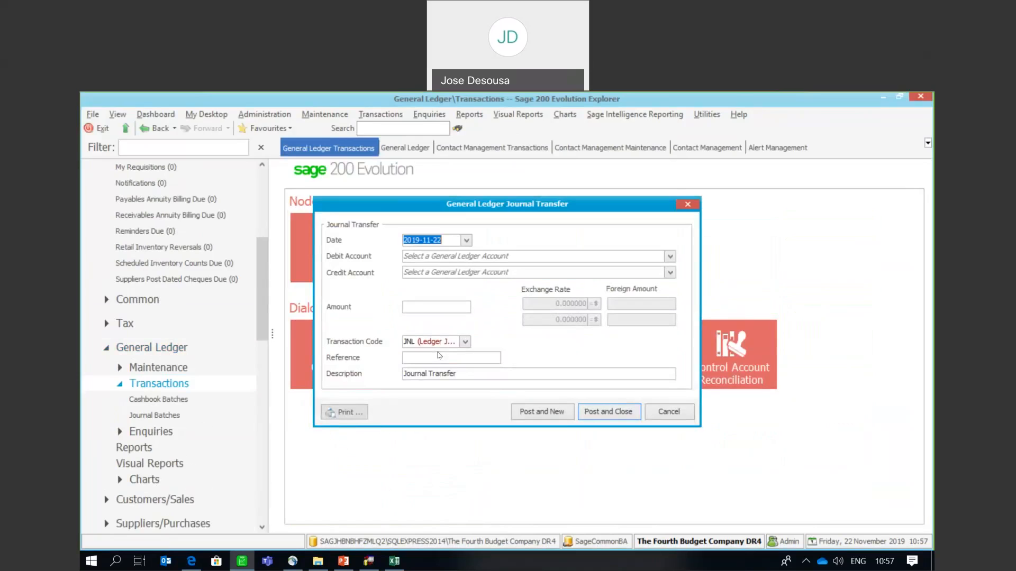
- Set the journal transfer's debit account to Accounting Fees and its credit account to Other Income
{"action": "left_click", "coordinate": [670, 257]}
{"action": "key", "text": "Return"}
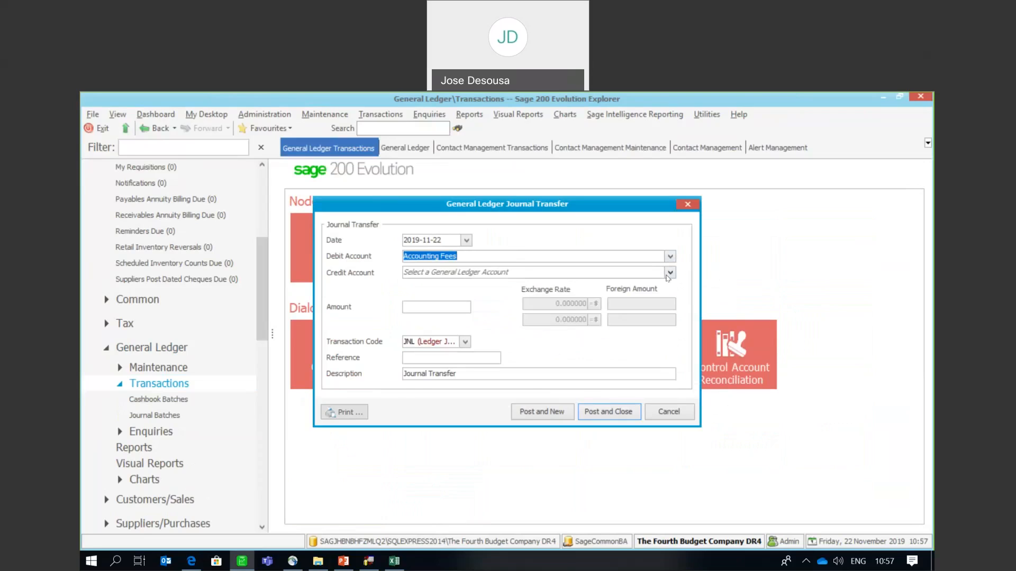
{"action": "left_click", "coordinate": [668, 275]}
{"action": "type", "text": "Other Income"}
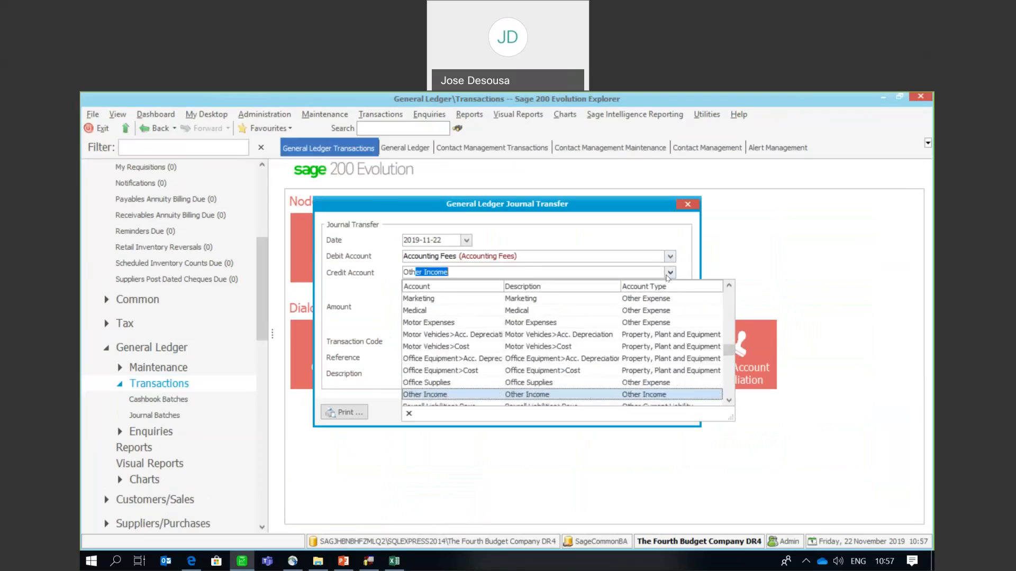
{"action": "key", "text": "Return"}
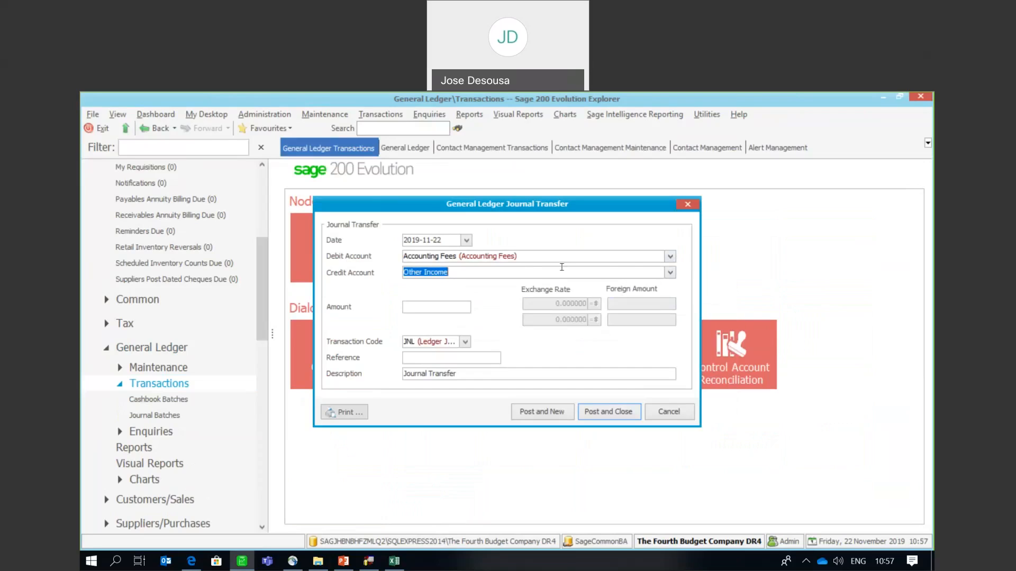
- Enter an amount of 678.99 and the reference ref001 for the journal transfer
{"action": "left_click", "coordinate": [443, 303]}
{"action": "type", "text": "678"}
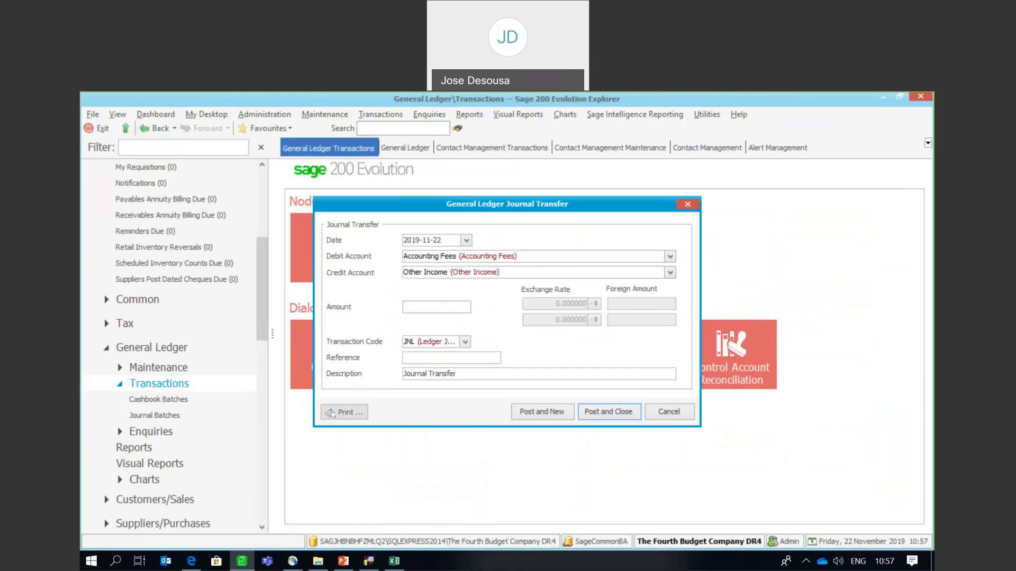
{"action": "type", "text": ".99"}
{"action": "left_click", "coordinate": [409, 356]}
{"action": "type", "text": "ref001"}
{"action": "left_click", "coordinate": [466, 372]}
- Post the journal transfer with its printout previewed, and close the preview and the fresh transfer form
{"action": "left_click", "coordinate": [545, 411]}
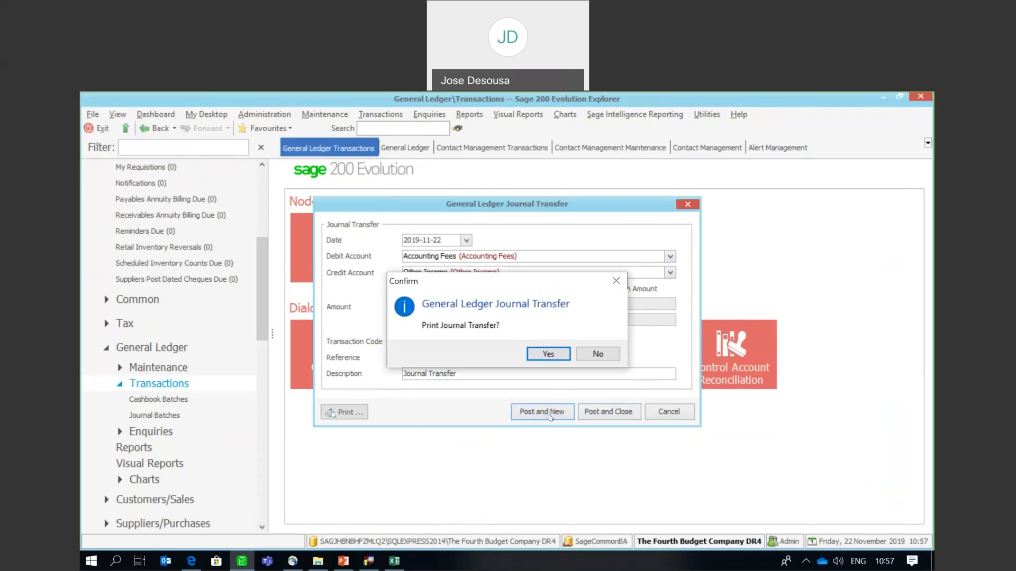
{"action": "left_click", "coordinate": [554, 354]}
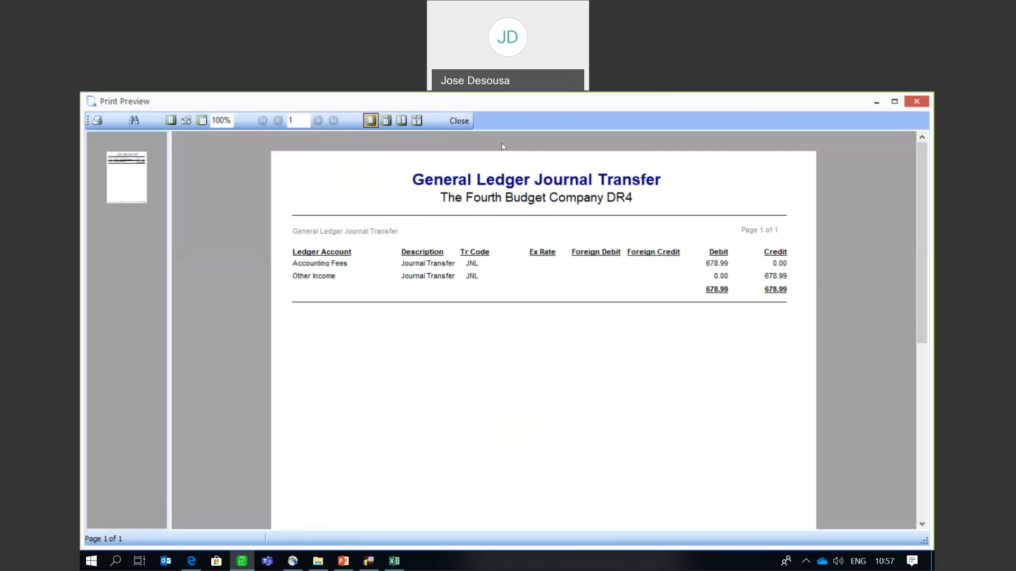
{"action": "left_click", "coordinate": [458, 122]}
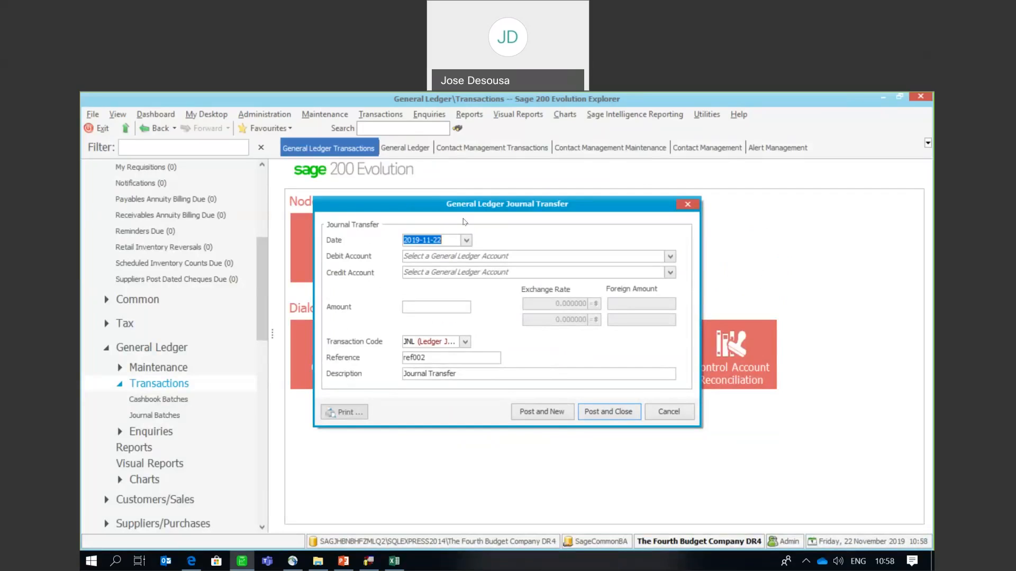
{"action": "left_click", "coordinate": [670, 418]}
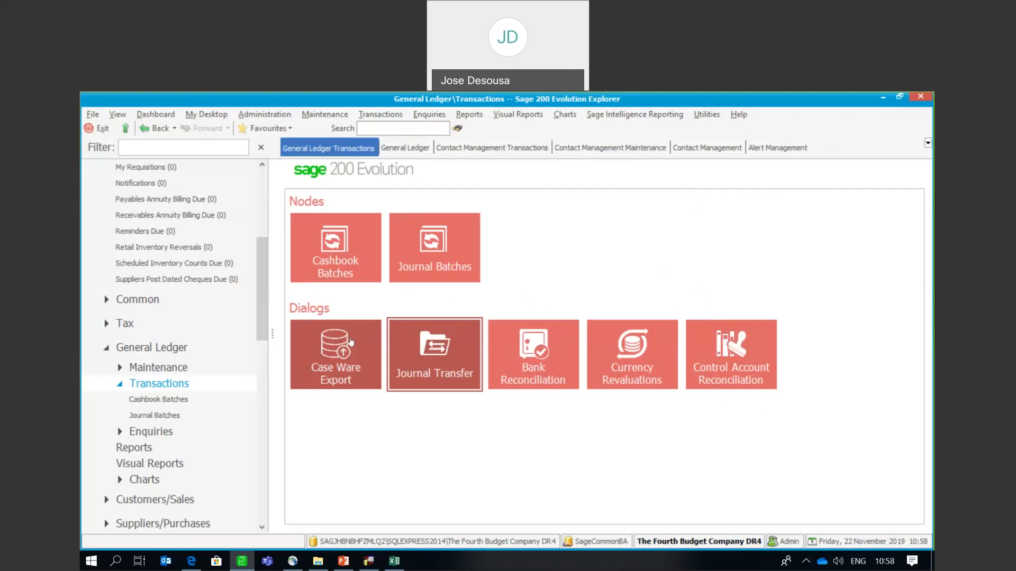
- Create a new general ledger journal batch, keeping the default batch properties
{"action": "scroll", "coordinate": [205, 339], "scroll_direction": "down", "scroll_amount": 2}
{"action": "left_click", "coordinate": [204, 335]}
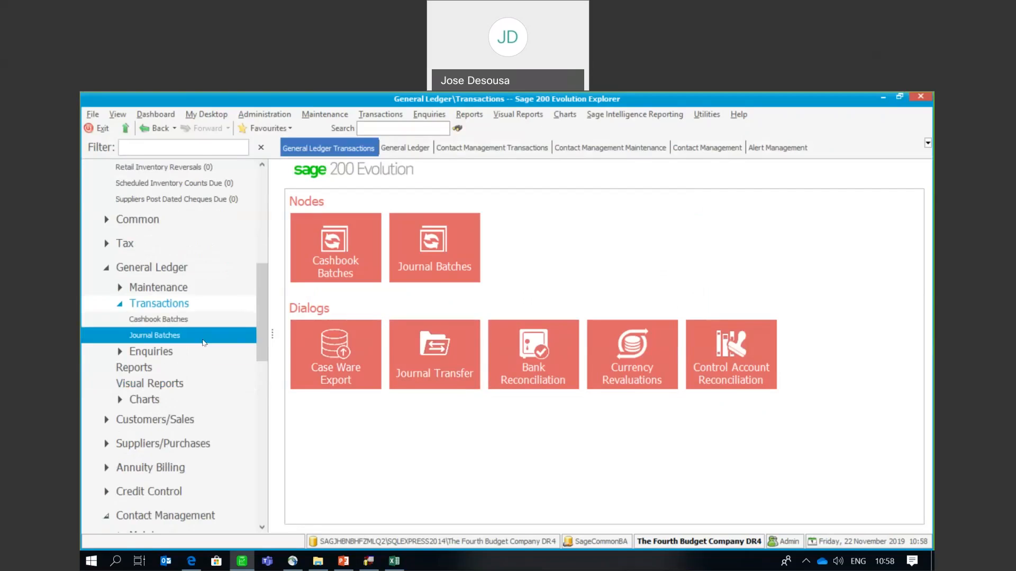
{"action": "left_click", "coordinate": [201, 320]}
{"action": "left_click", "coordinate": [198, 335]}
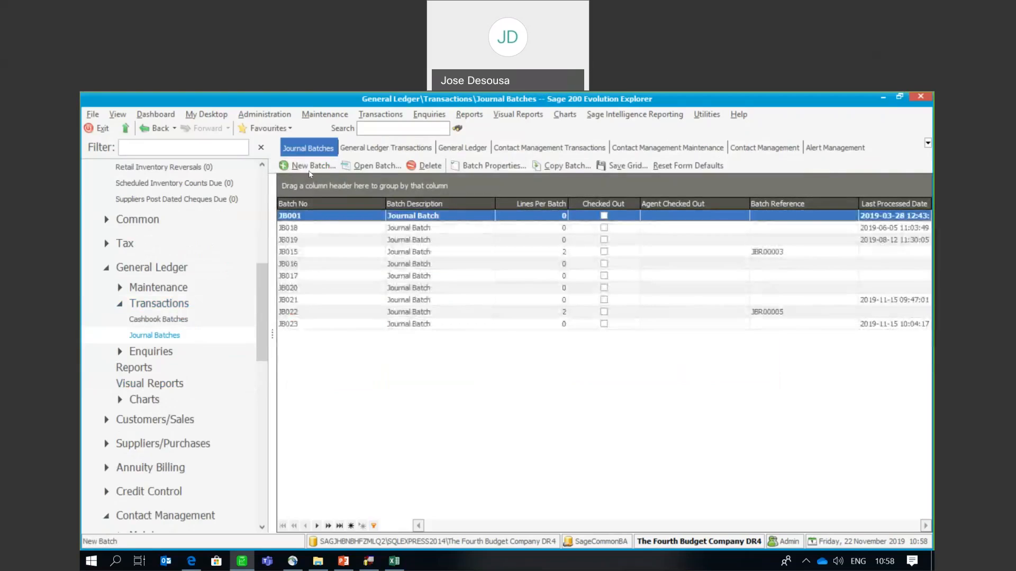
{"action": "left_click", "coordinate": [314, 167]}
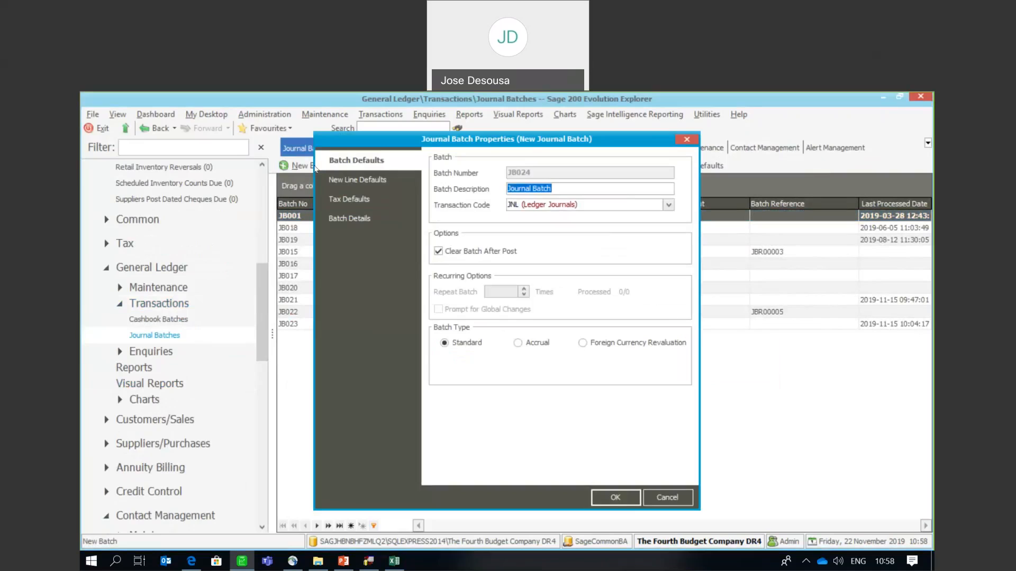
{"action": "left_click", "coordinate": [611, 497]}
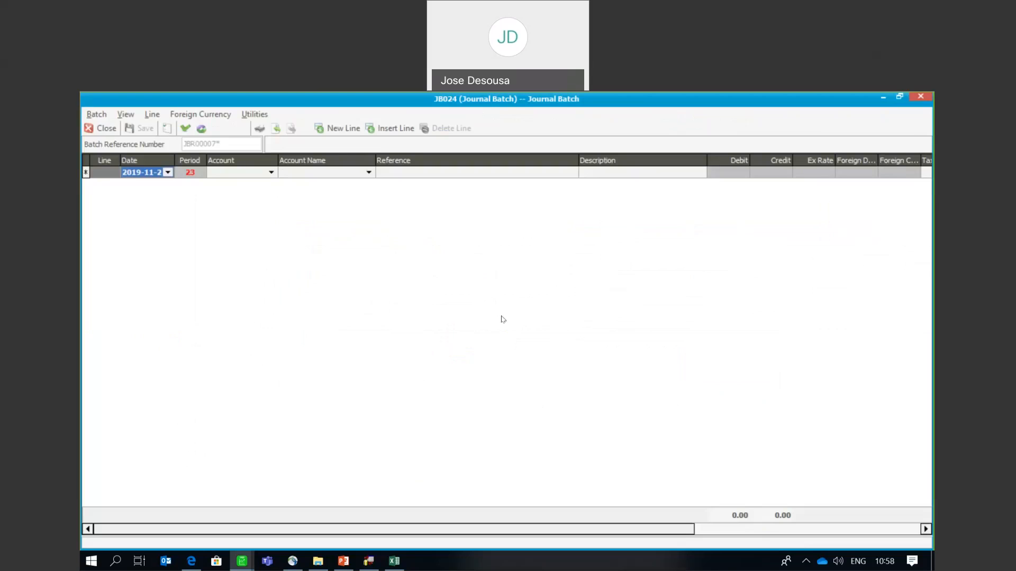
- Enter the first batch line for the Advertising account with reference ref002, description desc002 and a debit of 345.98
{"action": "left_click", "coordinate": [270, 172]}
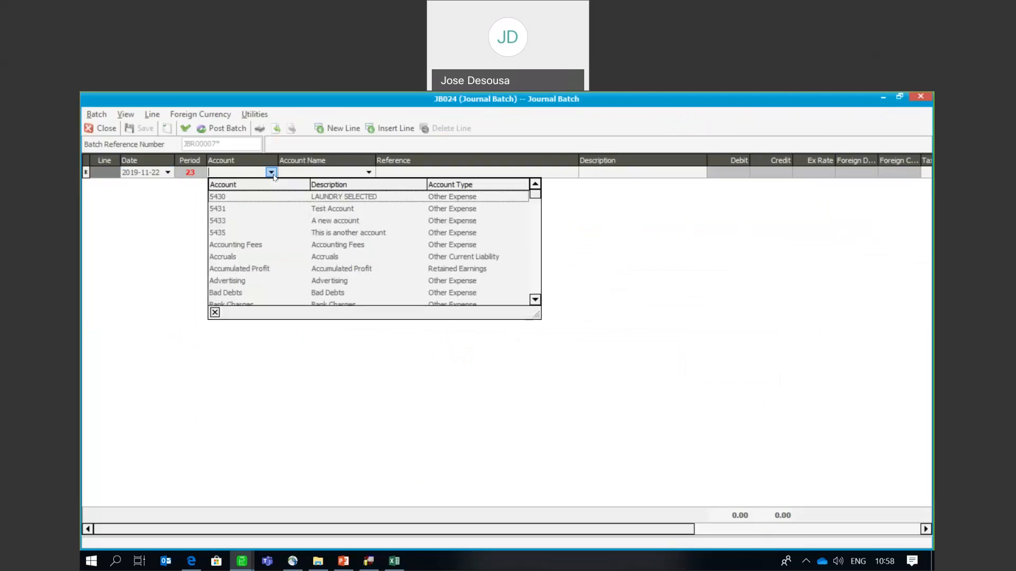
{"action": "left_click", "coordinate": [271, 281]}
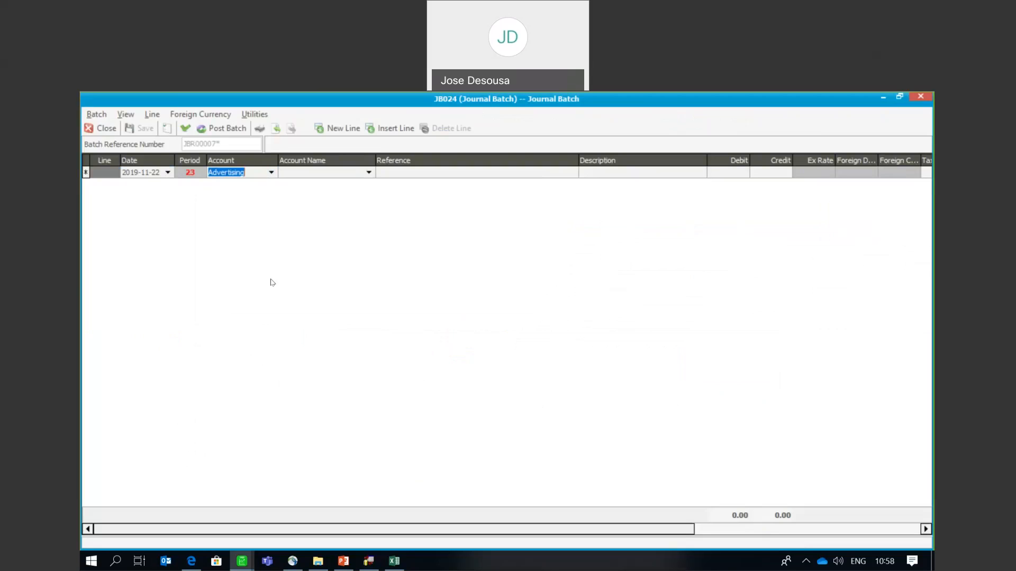
{"action": "type", "text": "ref"}
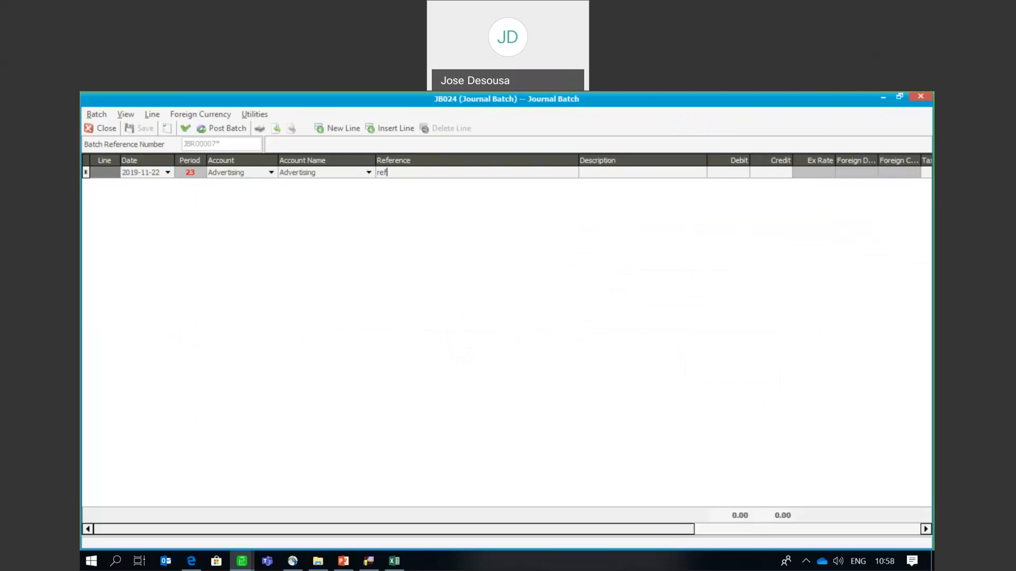
{"action": "type", "text": "002"}
{"action": "key", "text": "Tab"}
{"action": "type", "text": "desc002"}
{"action": "key", "text": "Tab"}
{"action": "type", "text": "345.98"}
{"action": "key", "text": "Tab"}
{"action": "key", "text": "Tab"}
{"action": "key", "text": "Tab"}
{"action": "key", "text": "Tab"}
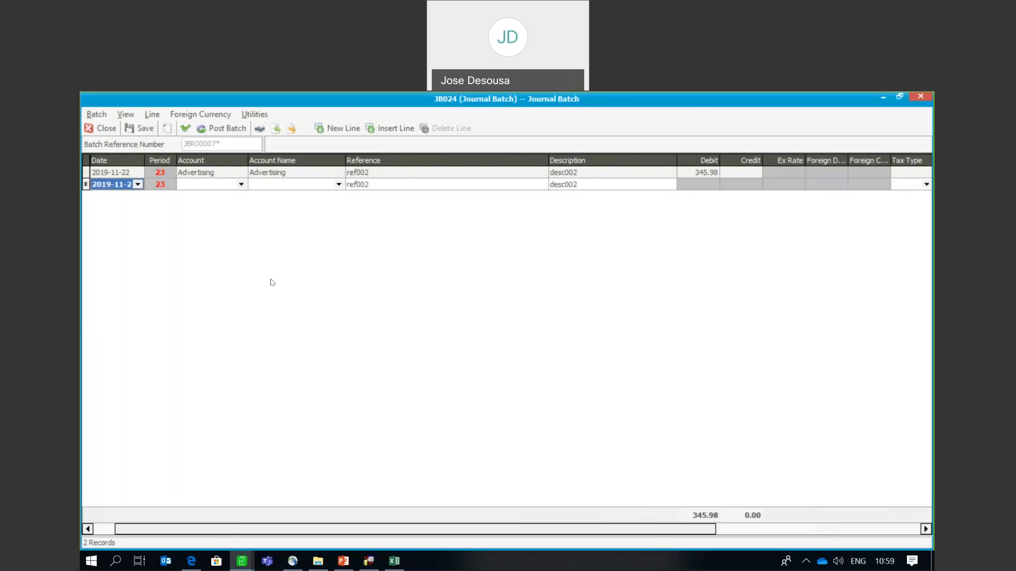
- Enter a second batch line crediting the Other Income account with 345.98
{"action": "type", "text": "Other Income"}
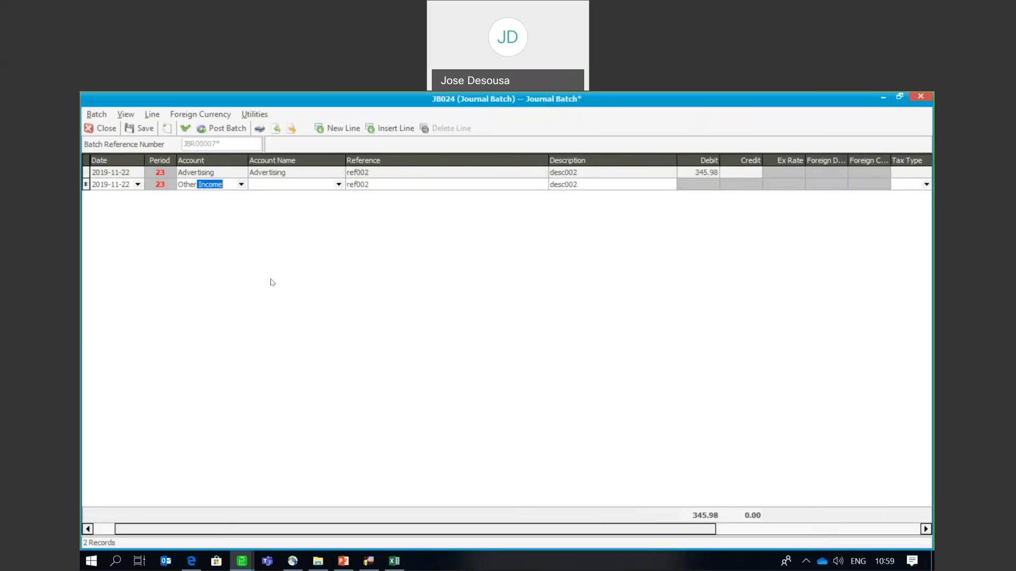
{"action": "key", "text": "Tab"}
{"action": "key", "text": "Tab"}
{"action": "key", "text": "Tab"}
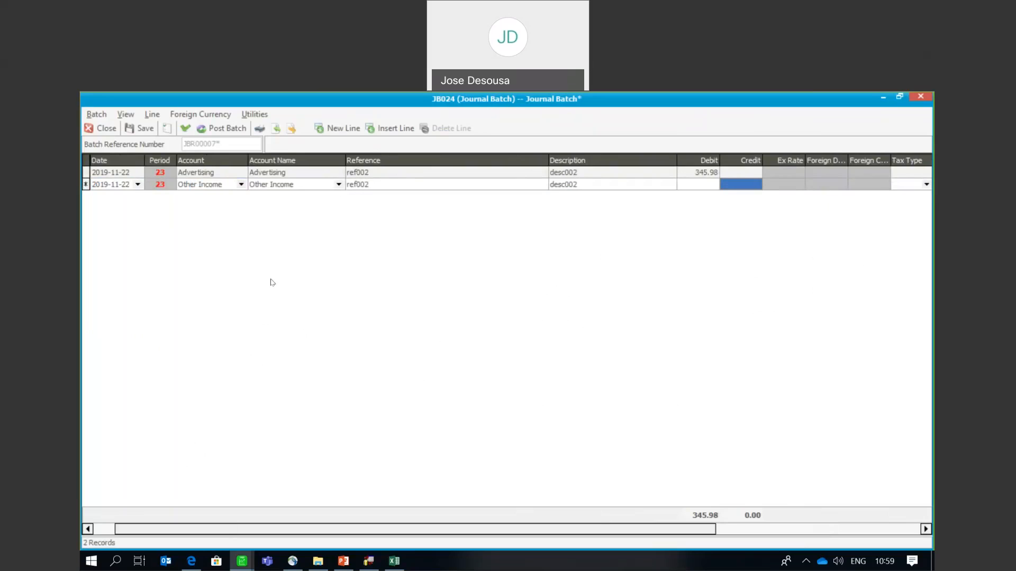
{"action": "type", "text": "345.98"}
- Validate the journal batch and post it, saving the changes and declining to print the batch file
{"action": "left_click", "coordinate": [185, 128]}
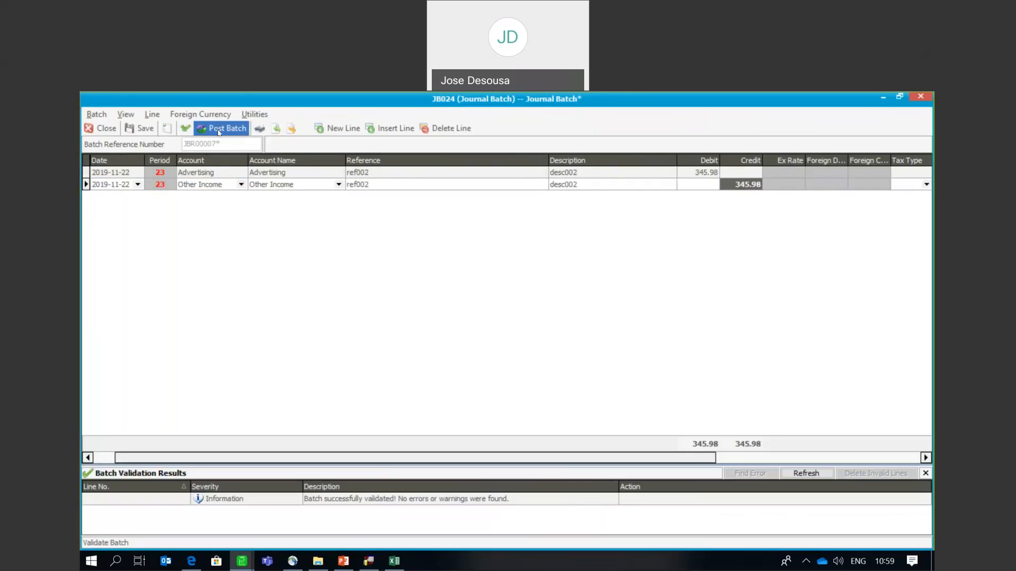
{"action": "left_click", "coordinate": [221, 132]}
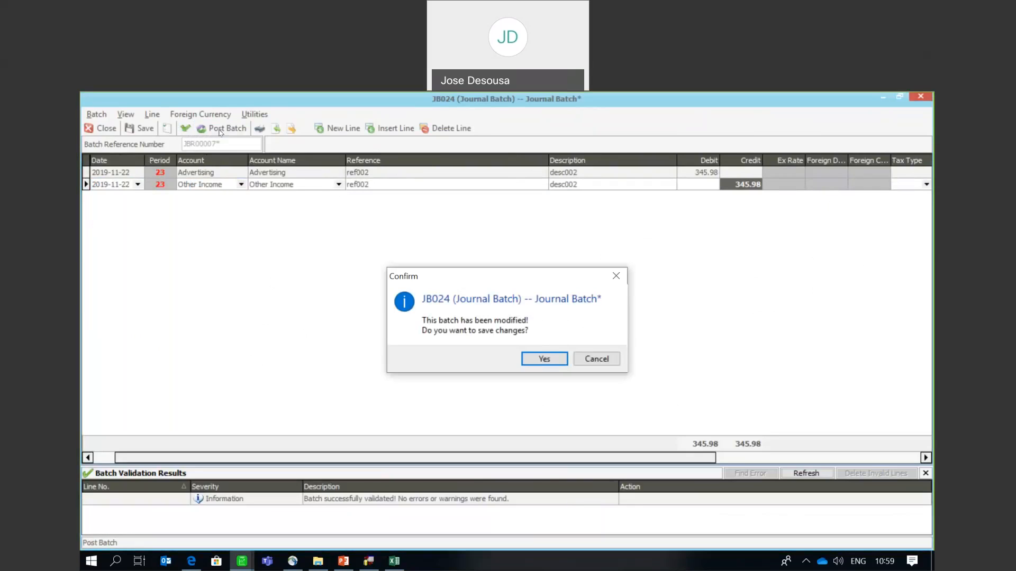
{"action": "left_click", "coordinate": [538, 357]}
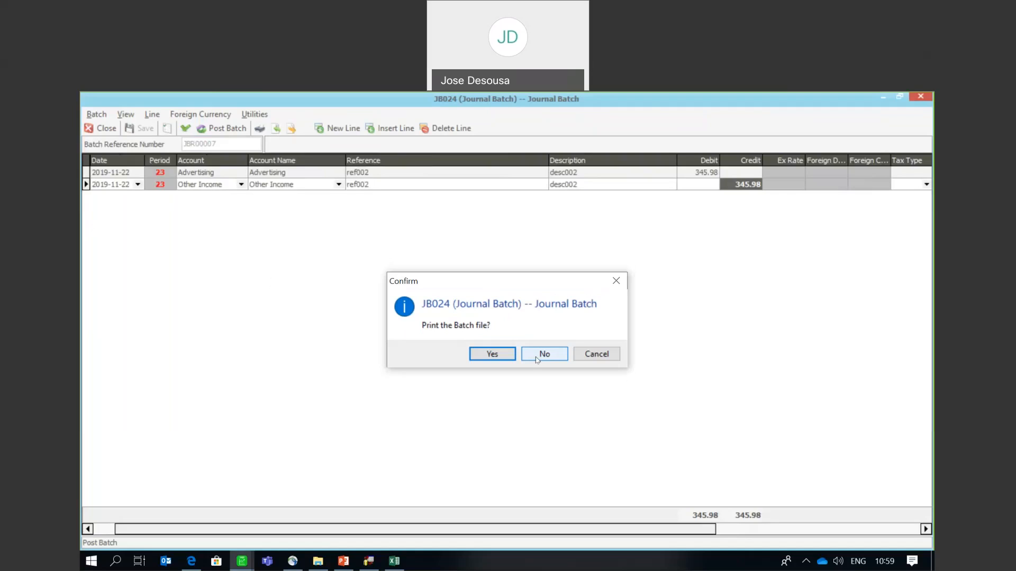
{"action": "left_click", "coordinate": [537, 359]}
{"action": "left_click", "coordinate": [547, 354]}
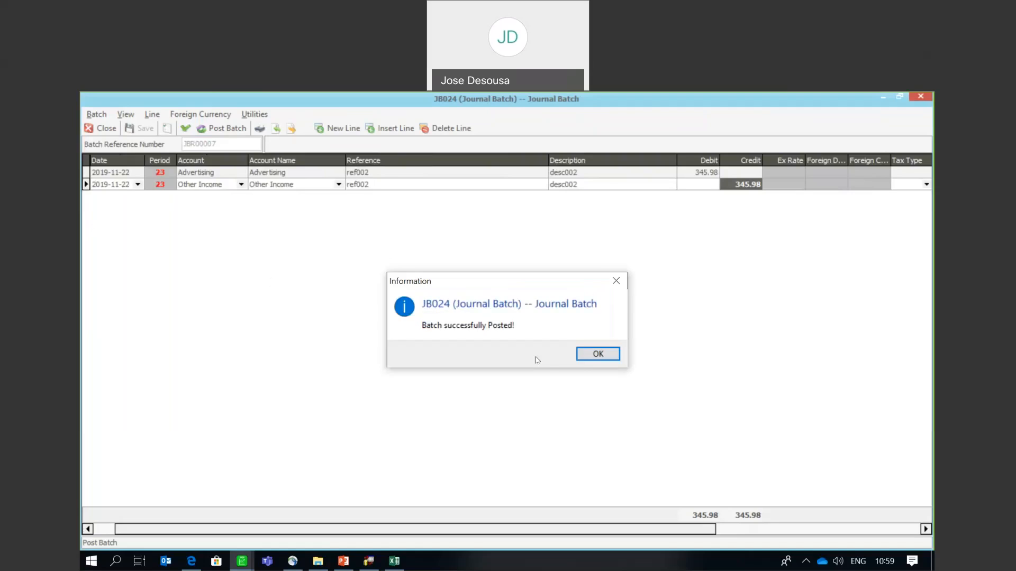
{"action": "left_click", "coordinate": [596, 353]}
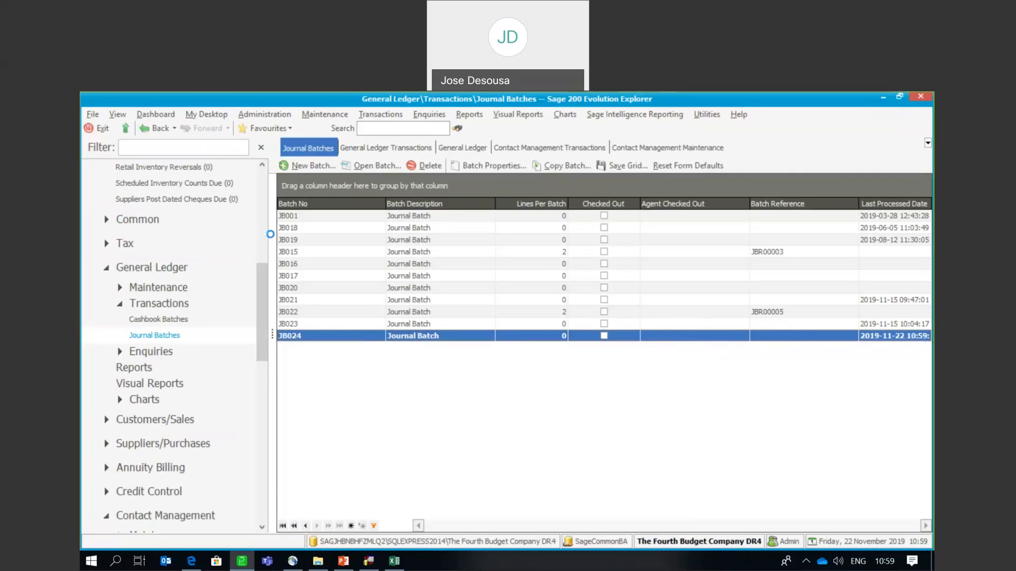
- Open the Transaction Listing report from the Common module's reports
{"action": "left_click", "coordinate": [146, 368]}
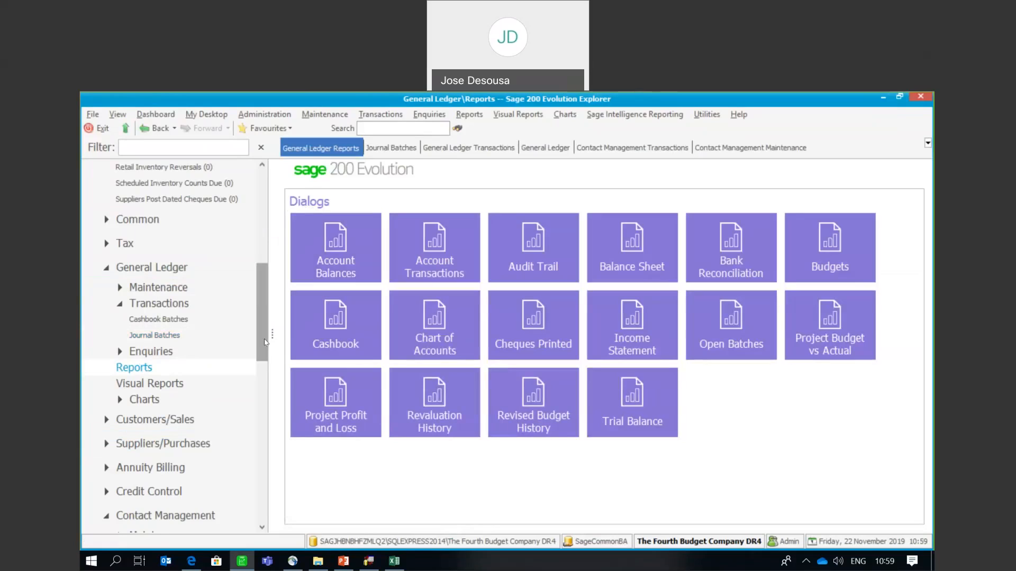
{"action": "scroll", "coordinate": [189, 303], "scroll_direction": "up", "scroll_amount": 2}
{"action": "left_click", "coordinate": [179, 305]}
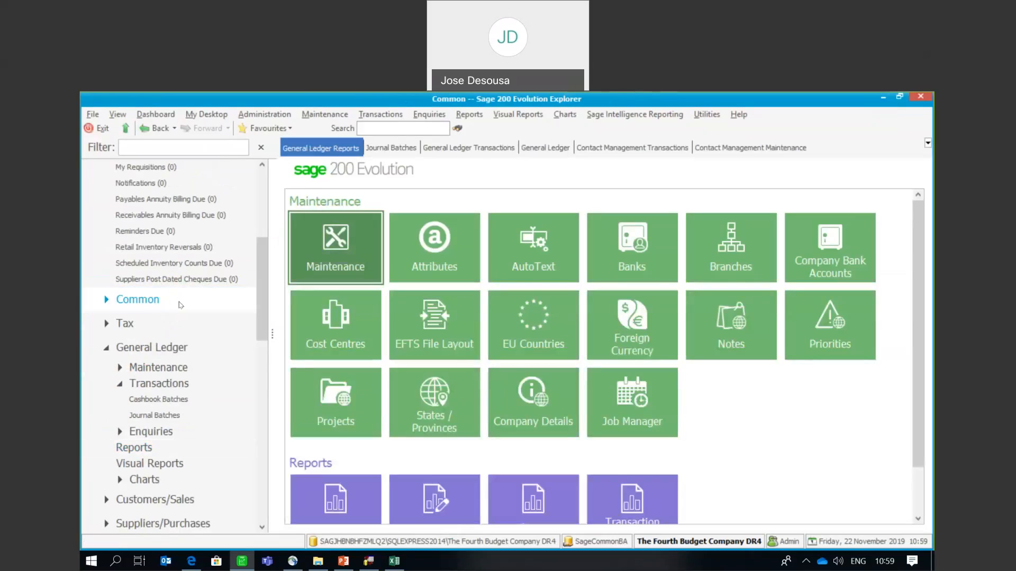
{"action": "double_click", "coordinate": [153, 303]}
{"action": "left_click", "coordinate": [135, 335]}
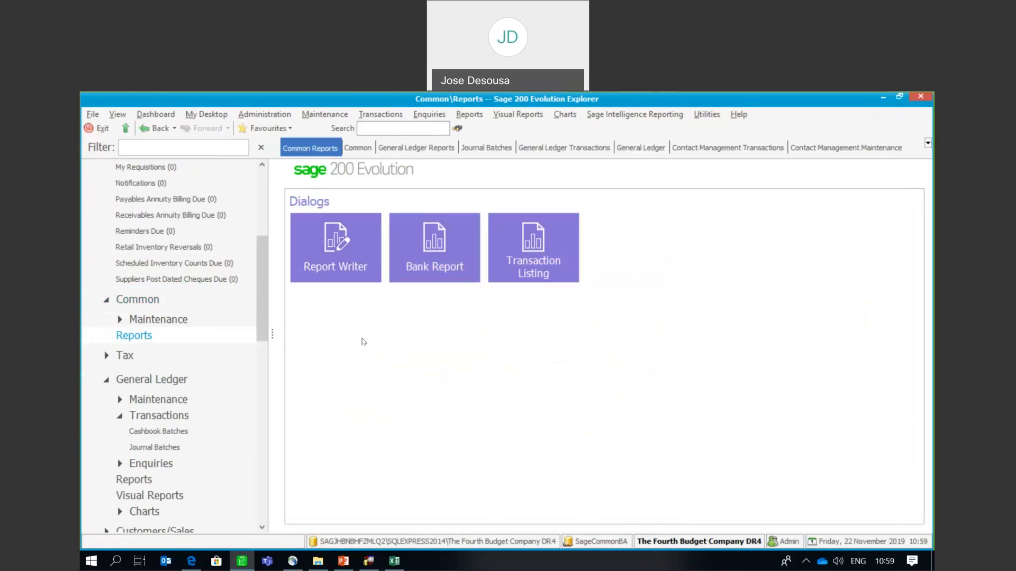
{"action": "left_click", "coordinate": [528, 257]}
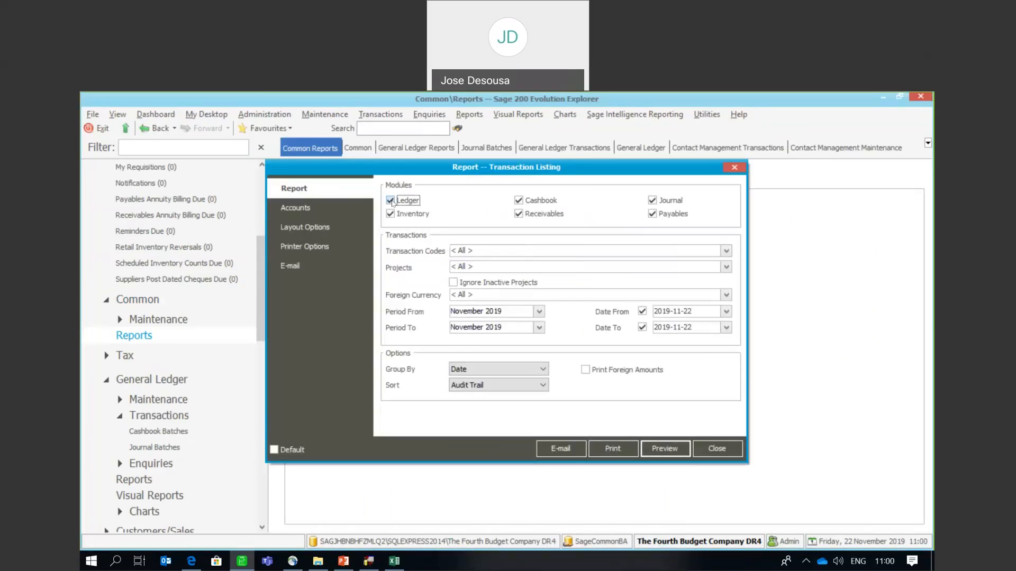
- Restrict the Transaction Listing to the Journal module only, preview the report and close the preview
{"action": "left_click", "coordinate": [390, 200]}
{"action": "left_click", "coordinate": [390, 214]}
{"action": "left_click", "coordinate": [519, 200]}
{"action": "left_click", "coordinate": [519, 214]}
{"action": "left_click", "coordinate": [652, 213]}
{"action": "left_click", "coordinate": [651, 448]}
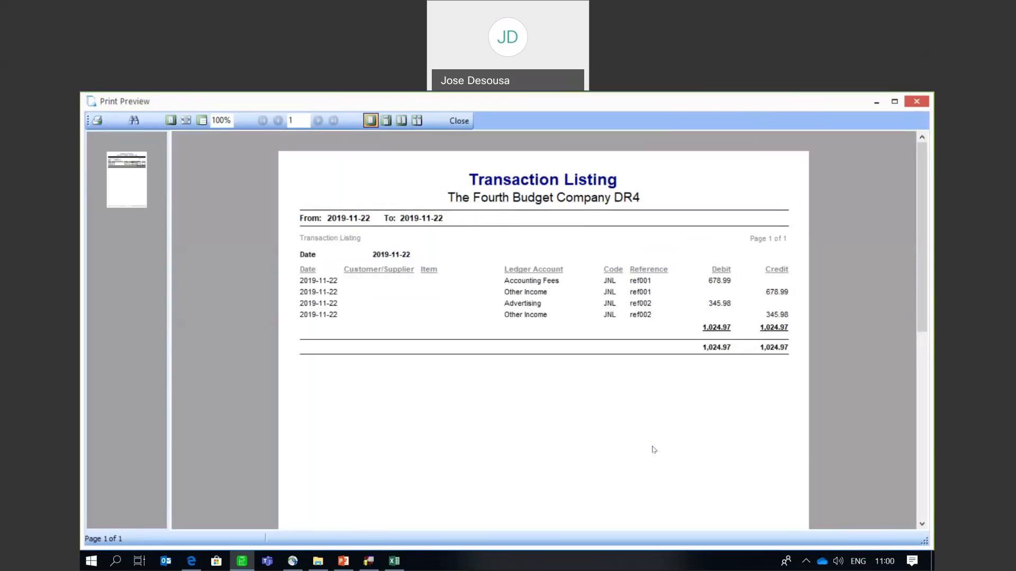
{"action": "left_click", "coordinate": [459, 121]}
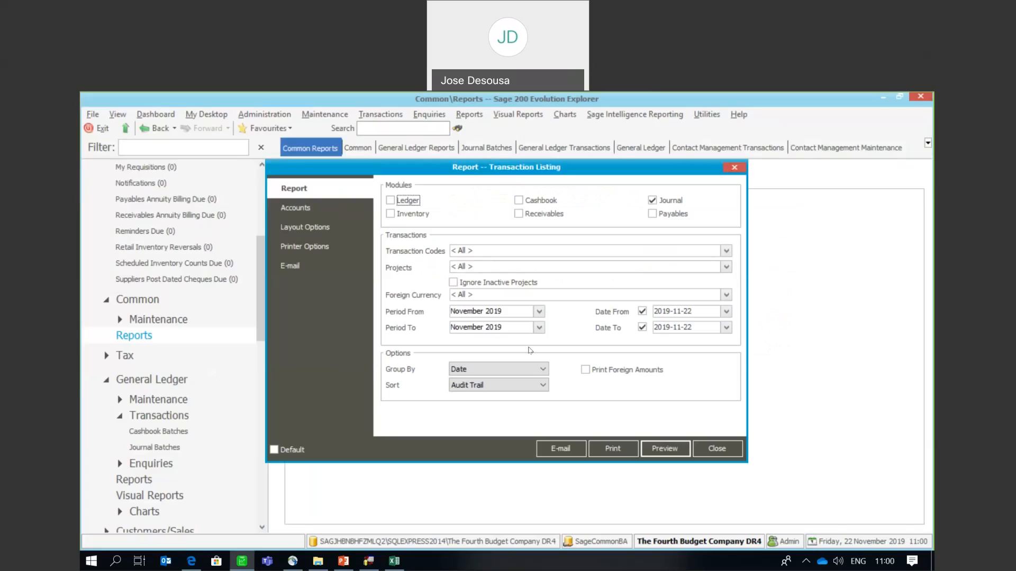
- Examine the grouping and sorting options of the Transaction Listing report, and close the report dialog
{"action": "left_click", "coordinate": [542, 369]}
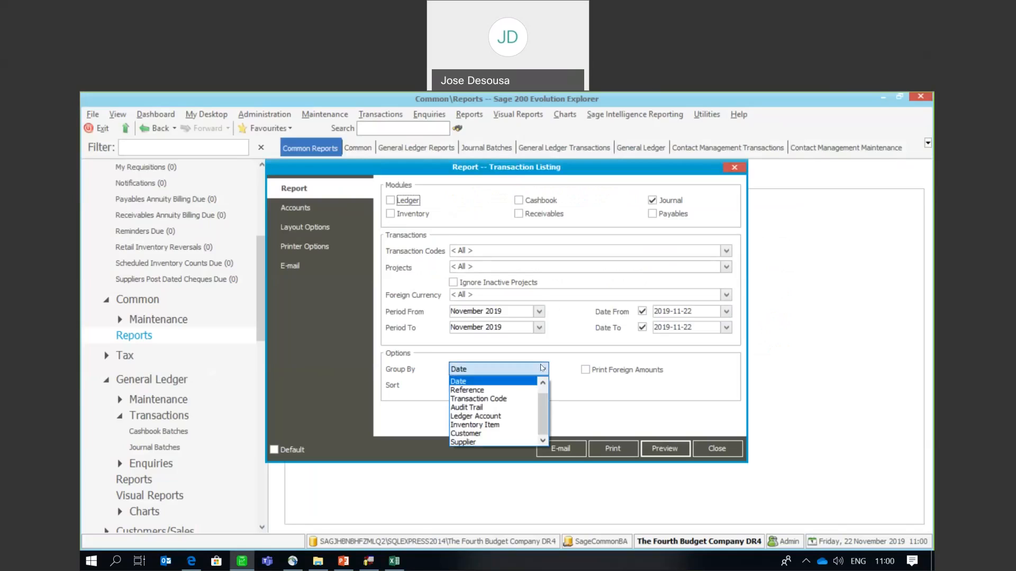
{"action": "left_click", "coordinate": [542, 369]}
{"action": "left_click", "coordinate": [543, 386]}
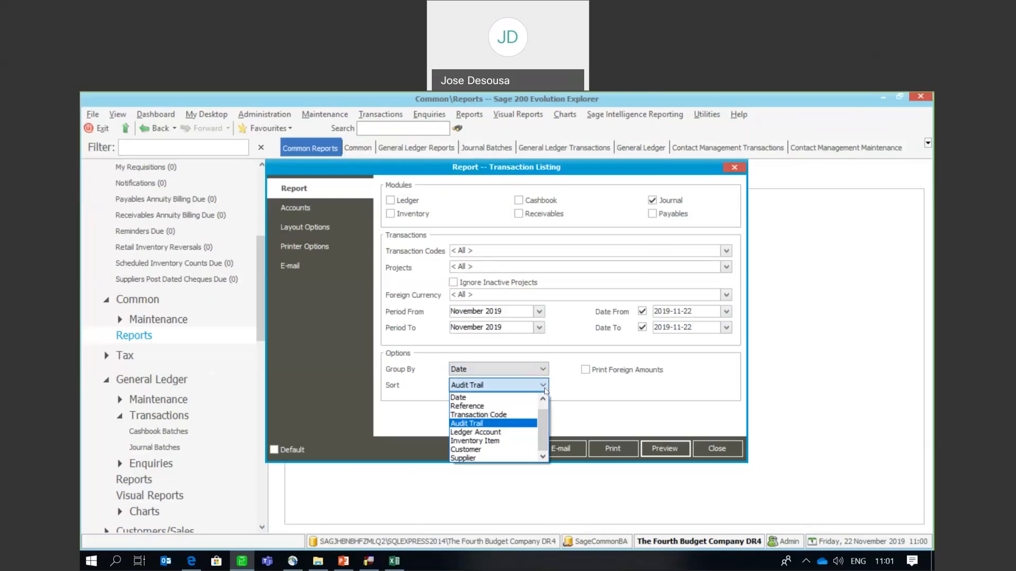
{"action": "left_click", "coordinate": [574, 391]}
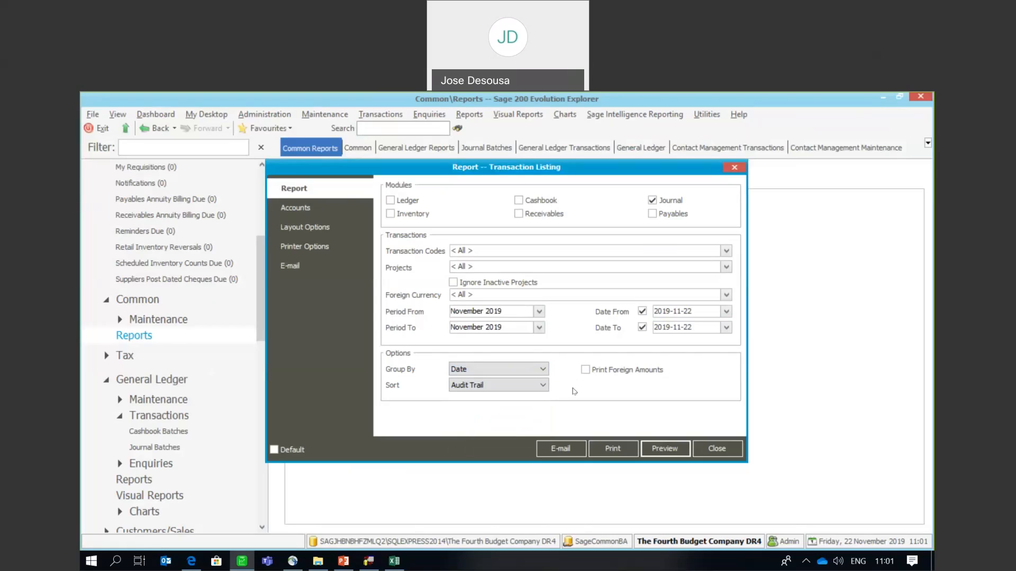
{"action": "left_click", "coordinate": [712, 448]}
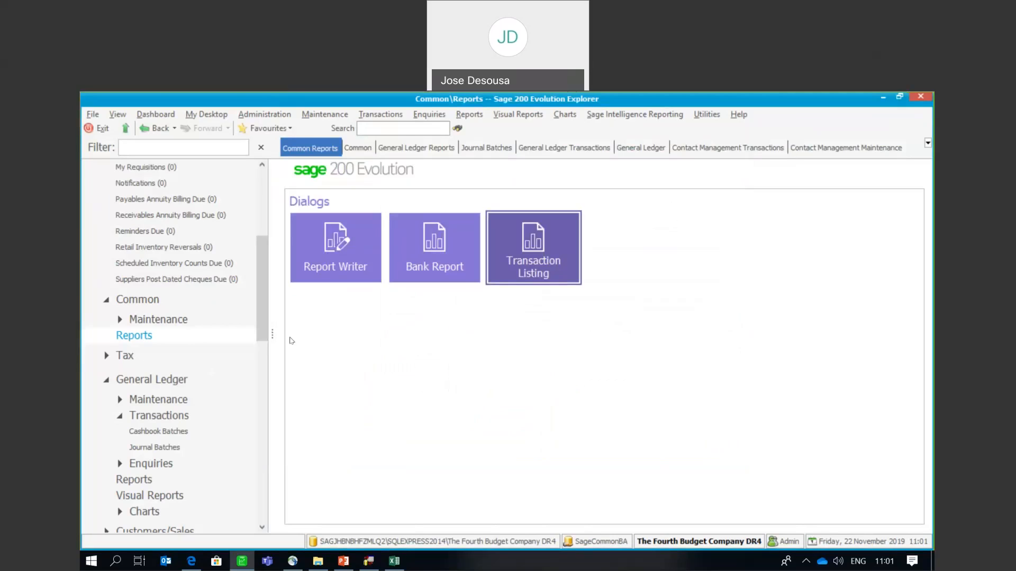
- Open User Defined Fields maintenance and start adding a new field to the Suppliers table
{"action": "scroll", "coordinate": [269, 341], "scroll_direction": "down", "scroll_amount": 2}
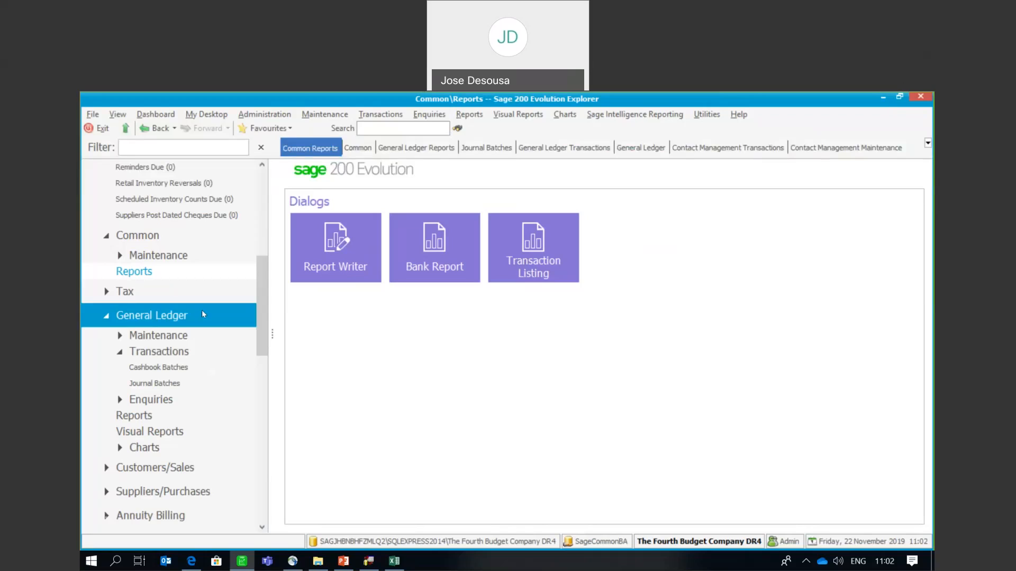
{"action": "left_click", "coordinate": [250, 116]}
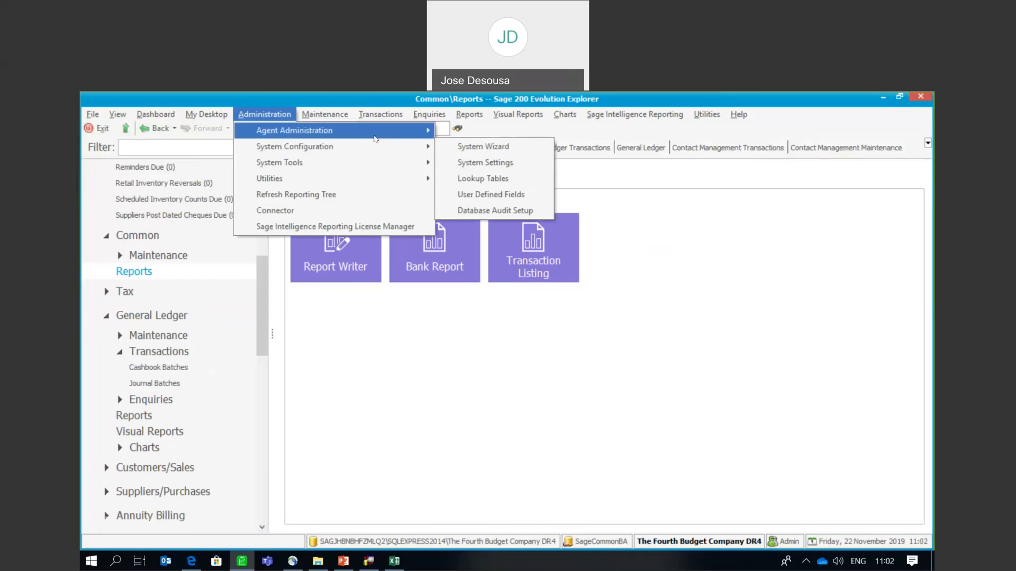
{"action": "left_click", "coordinate": [473, 194]}
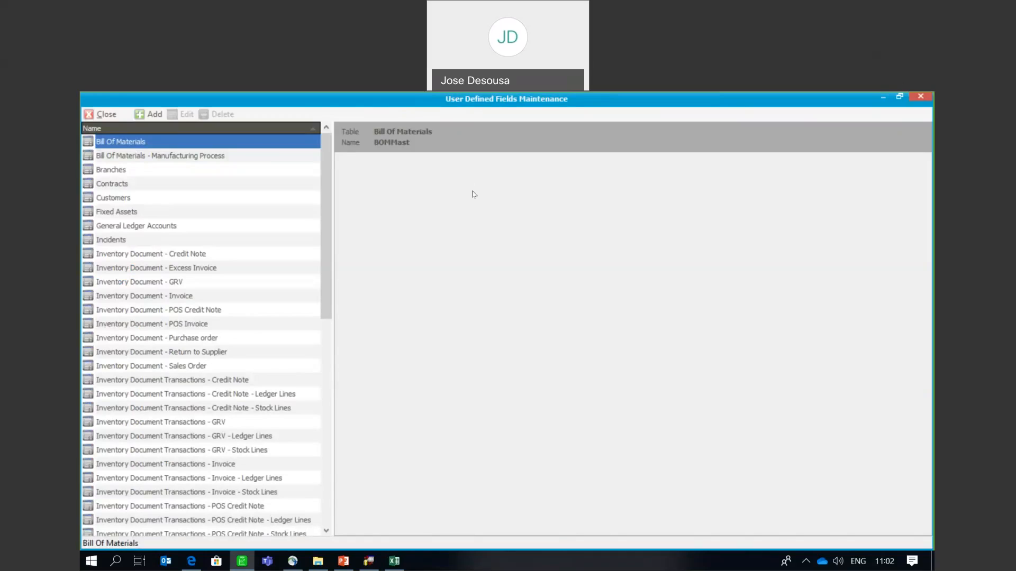
{"action": "left_click_drag", "start_coordinate": [327, 224], "coordinate": [329, 232]}
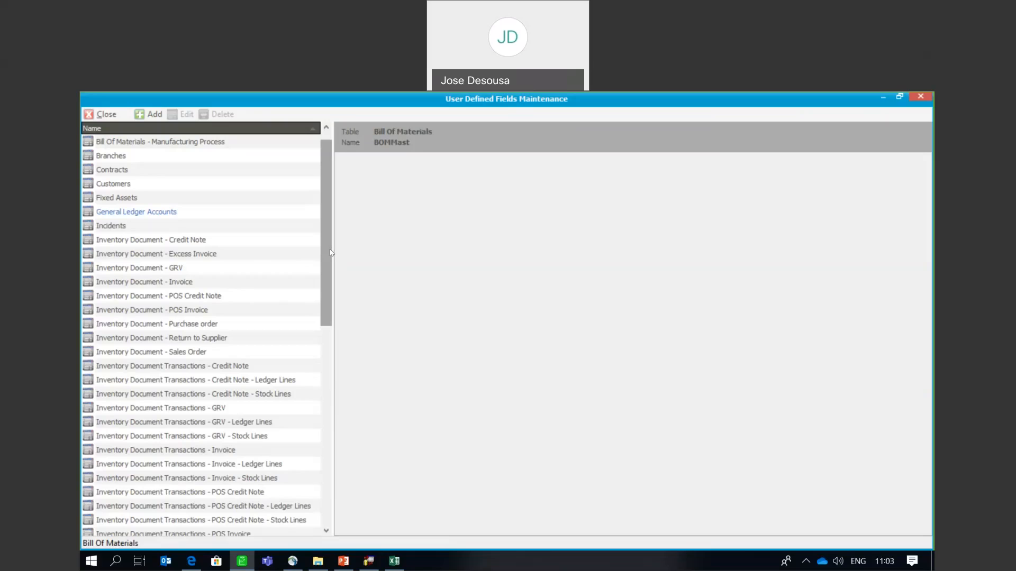
{"action": "left_click_drag", "start_coordinate": [330, 252], "coordinate": [332, 457]}
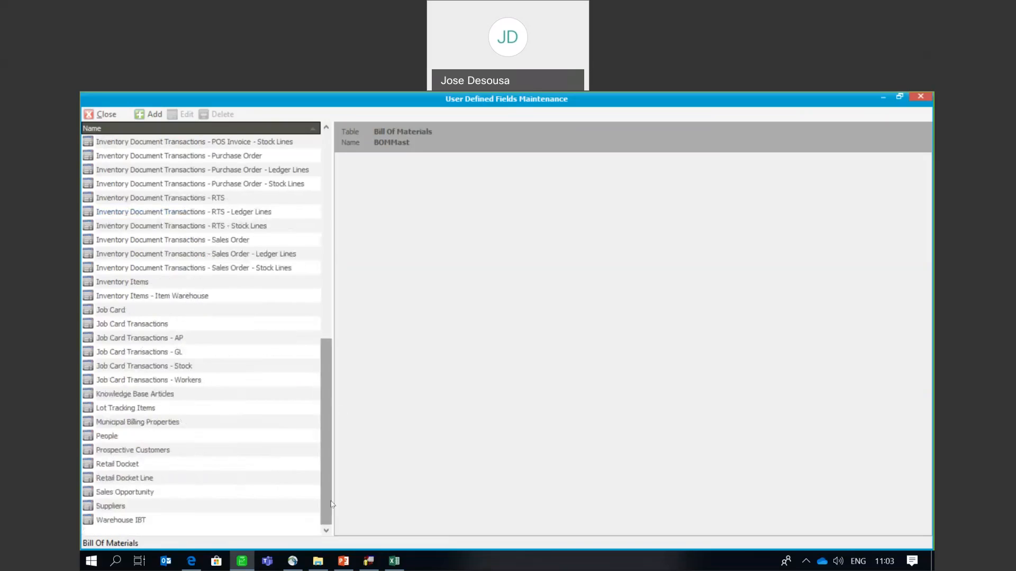
{"action": "left_click", "coordinate": [119, 507]}
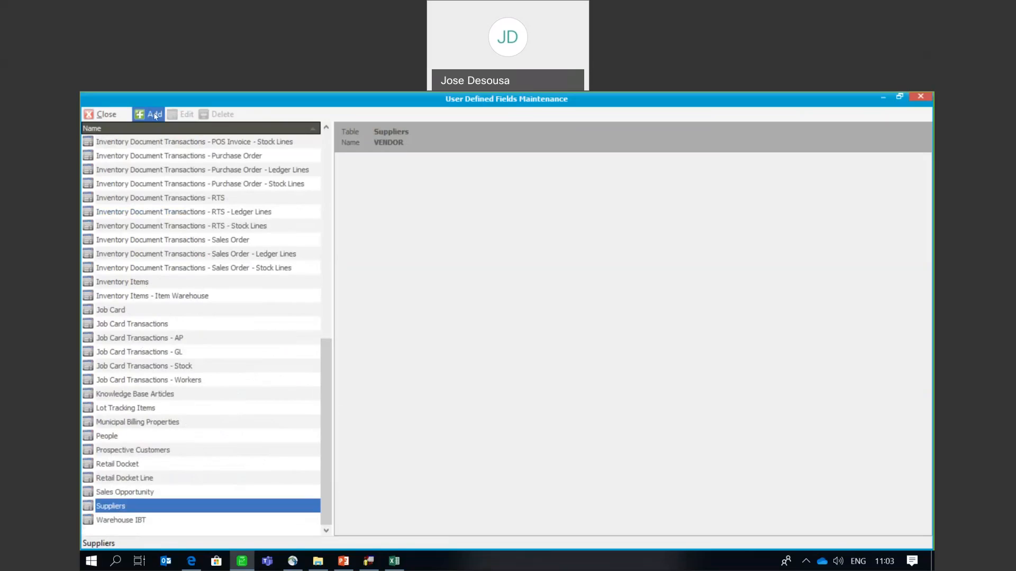
{"action": "left_click", "coordinate": [154, 114]}
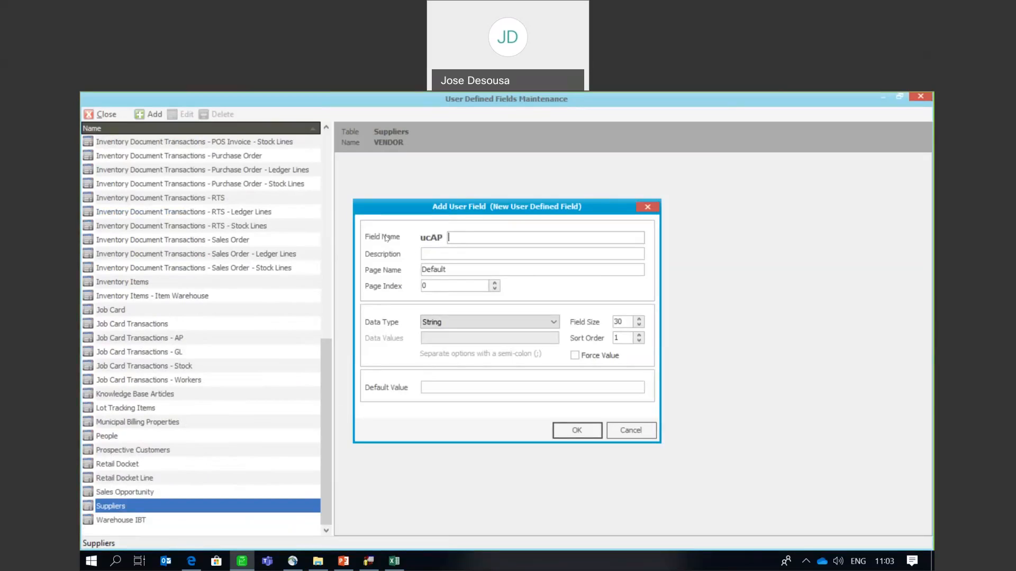
- Name the new Suppliers field CONTRACT and describe it as CONTRACT STATUS
{"action": "type", "text": "CONTRACT"}
{"action": "key", "text": "space"}
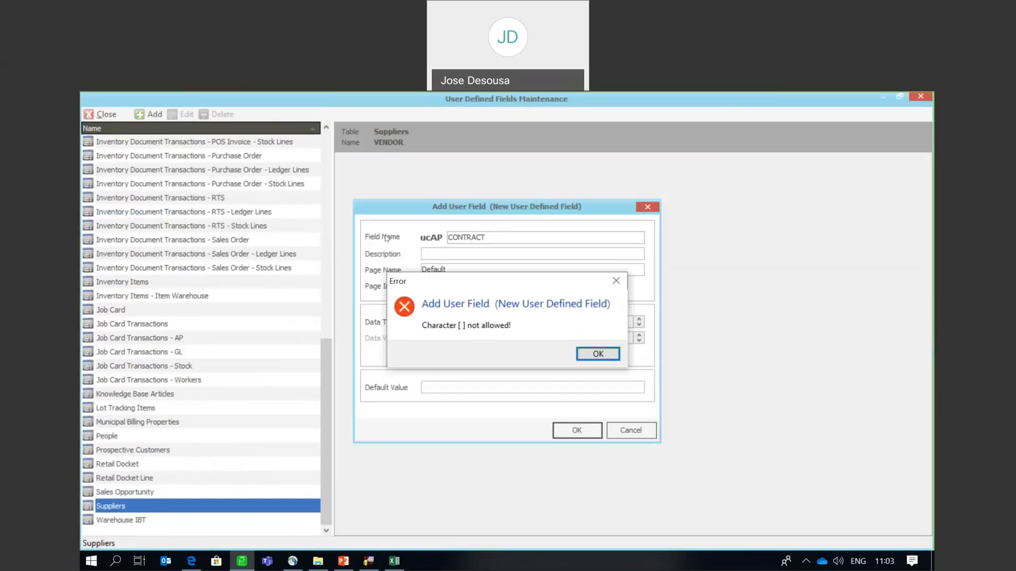
{"action": "left_click", "coordinate": [594, 358]}
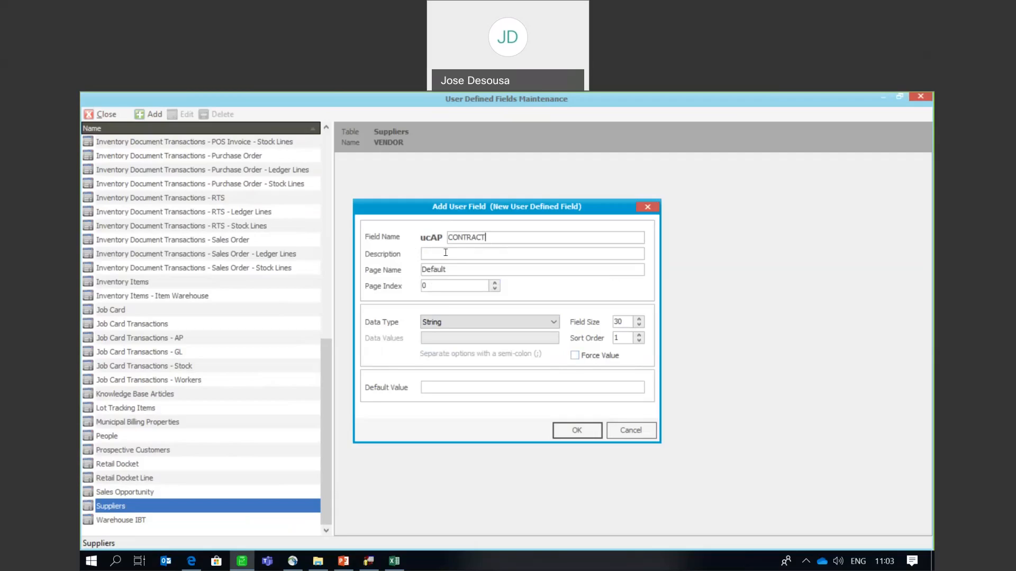
{"action": "type", "text": "CONTRACT STATUS"}
- Consult the help topic on user defined fields for the available data types and field sizes
{"action": "left_click", "coordinate": [554, 322]}
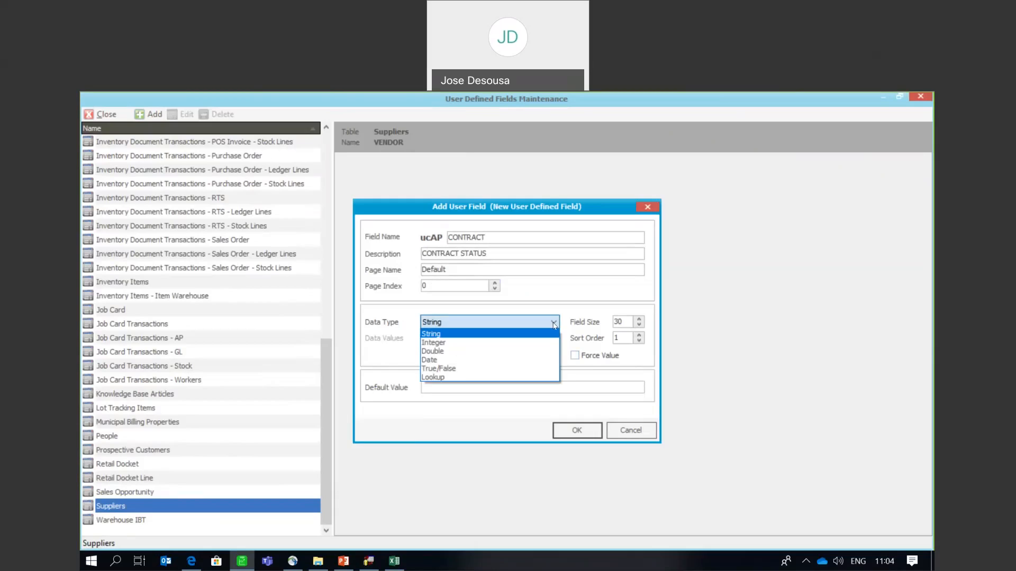
{"action": "key", "text": "F1"}
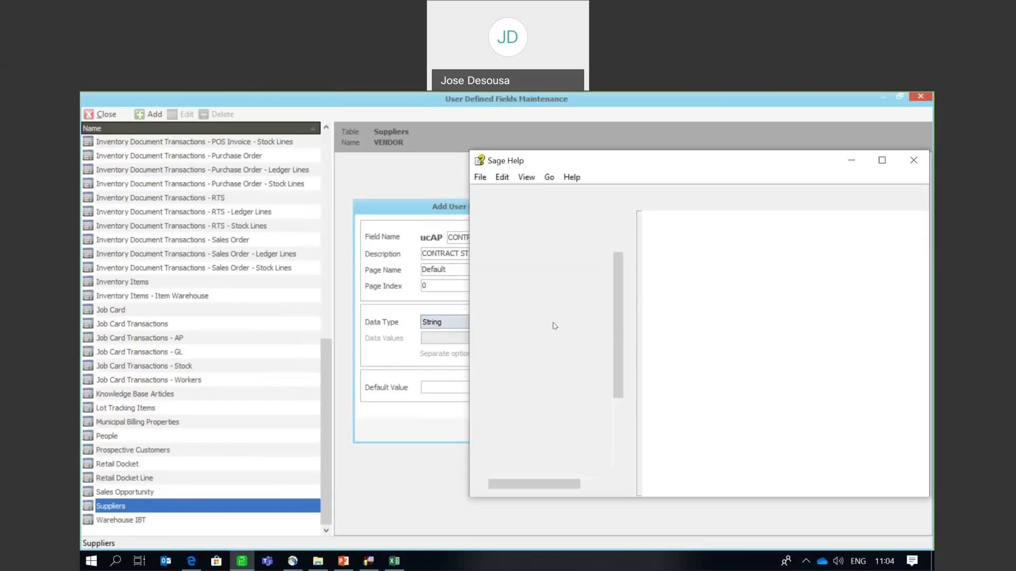
{"action": "left_click", "coordinate": [881, 162]}
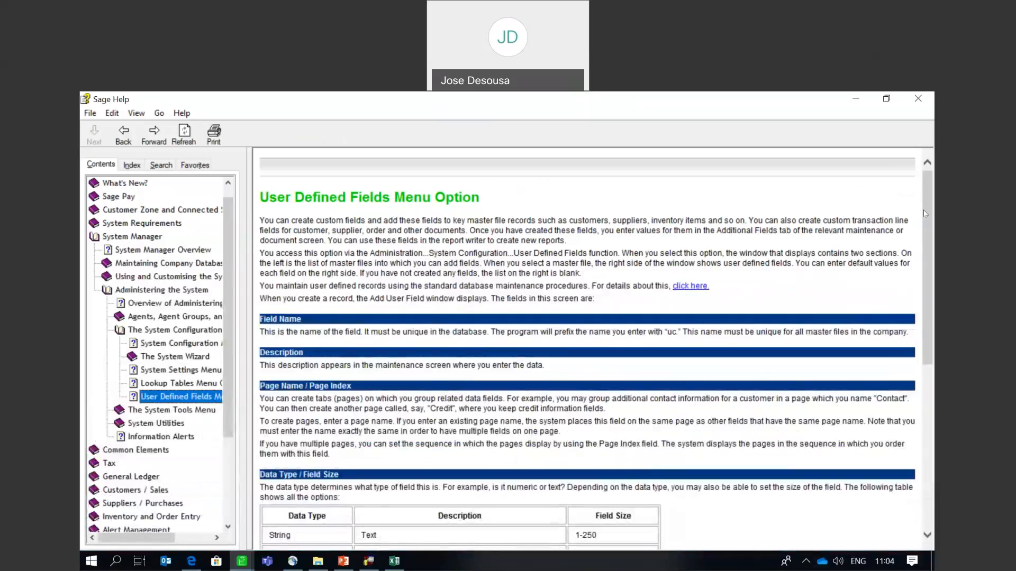
{"action": "scroll", "coordinate": [925, 213], "scroll_direction": "down", "scroll_amount": 3}
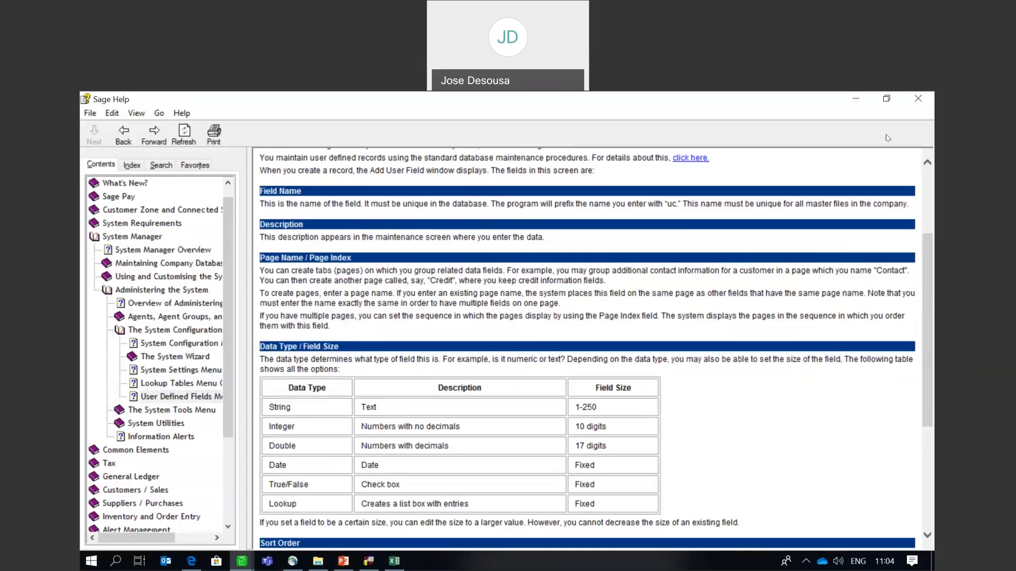
{"action": "left_click", "coordinate": [856, 101]}
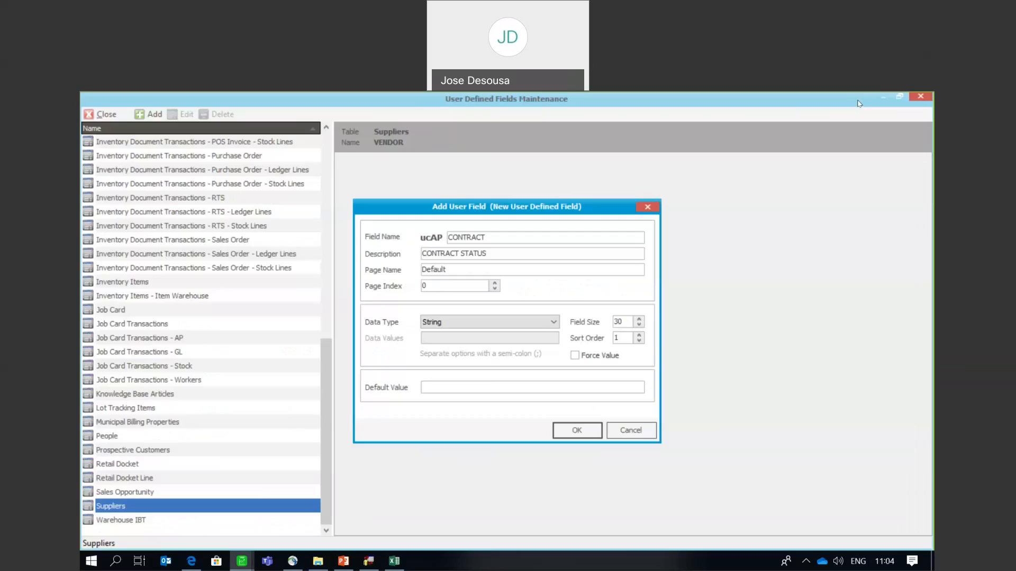
- Make the contract field a Lookup with the values NEW;DISCONTINUED;PENDING and save it
{"action": "left_click", "coordinate": [553, 322]}
{"action": "left_click", "coordinate": [452, 378]}
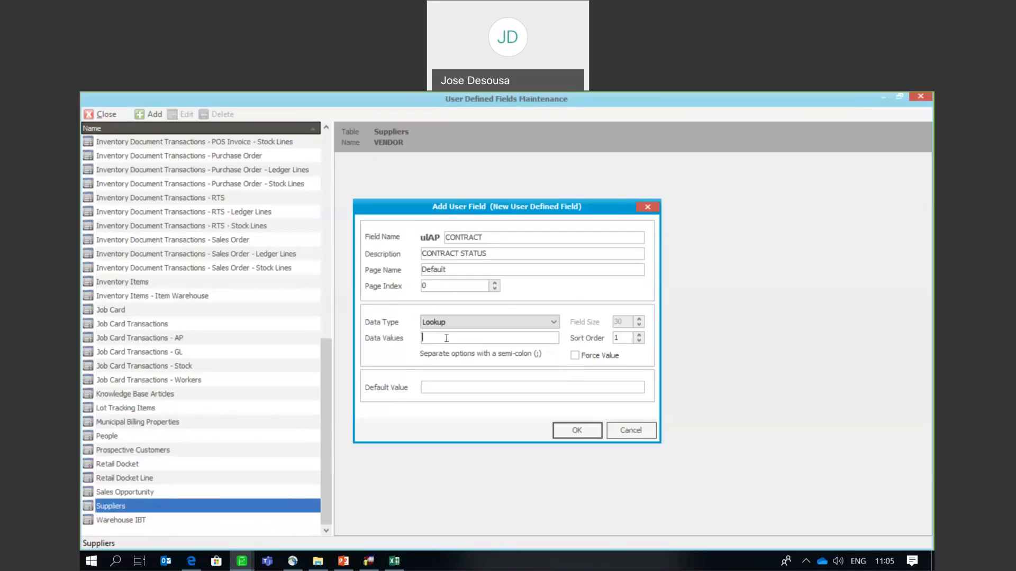
{"action": "type", "text": "NEW"}
{"action": "type", "text": ";DISCONTINUED;PENDING"}
{"action": "left_click", "coordinate": [569, 430]}
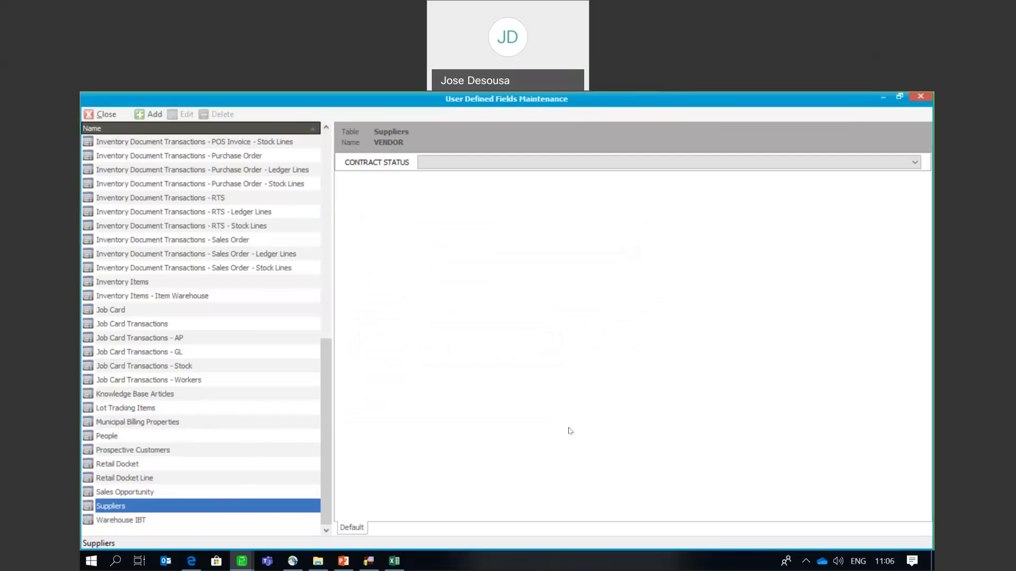
- Add a Date field named RENEWALDATE with the description RENEWAL DATE to the Suppliers table
{"action": "left_click", "coordinate": [147, 114]}
{"action": "type", "text": "RENEWAL"}
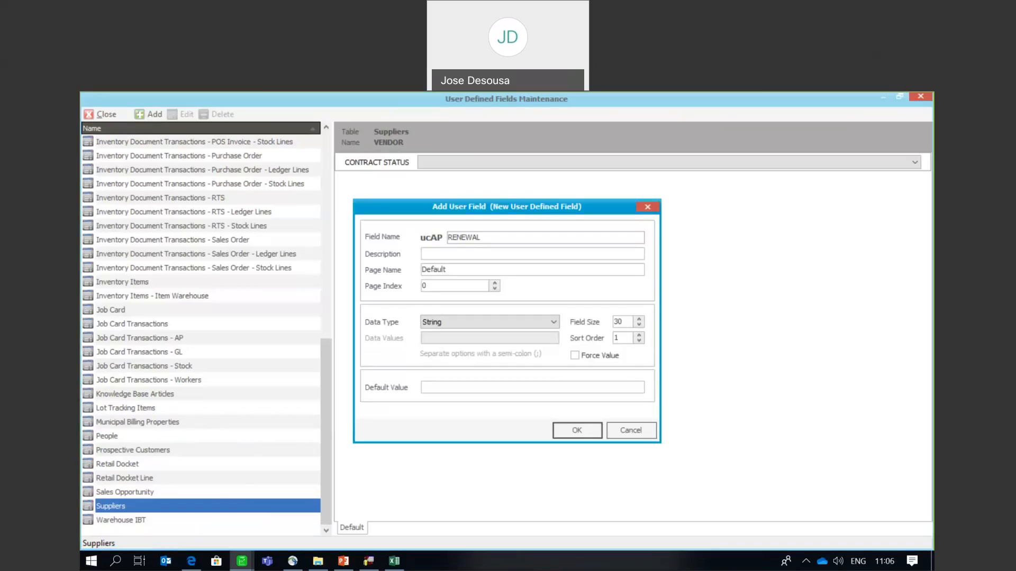
{"action": "type", "text": "DATE"}
{"action": "left_click", "coordinate": [428, 252]}
{"action": "type", "text": "RENEWAL DATE"}
{"action": "left_click", "coordinate": [553, 322]}
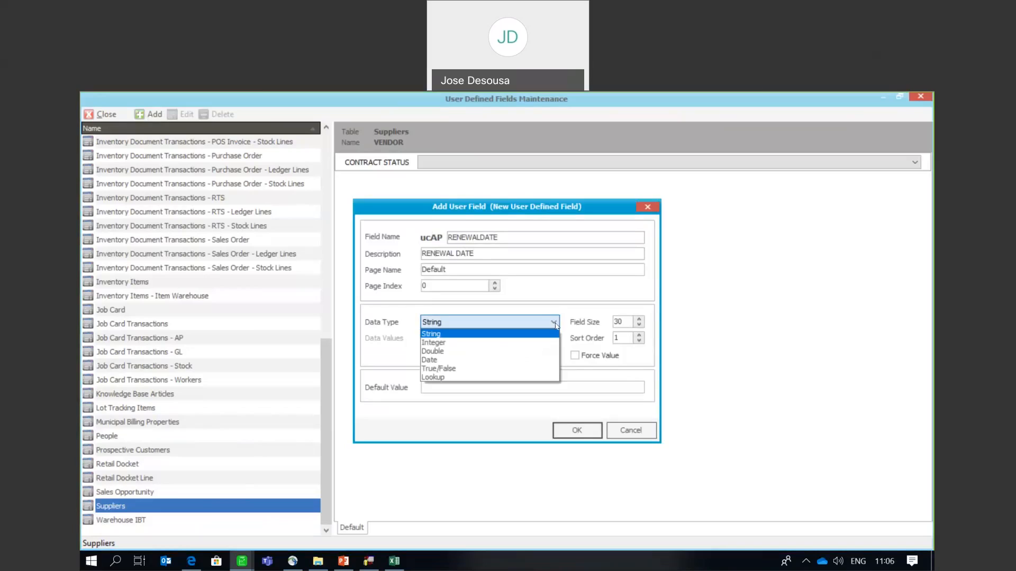
{"action": "left_click", "coordinate": [458, 360]}
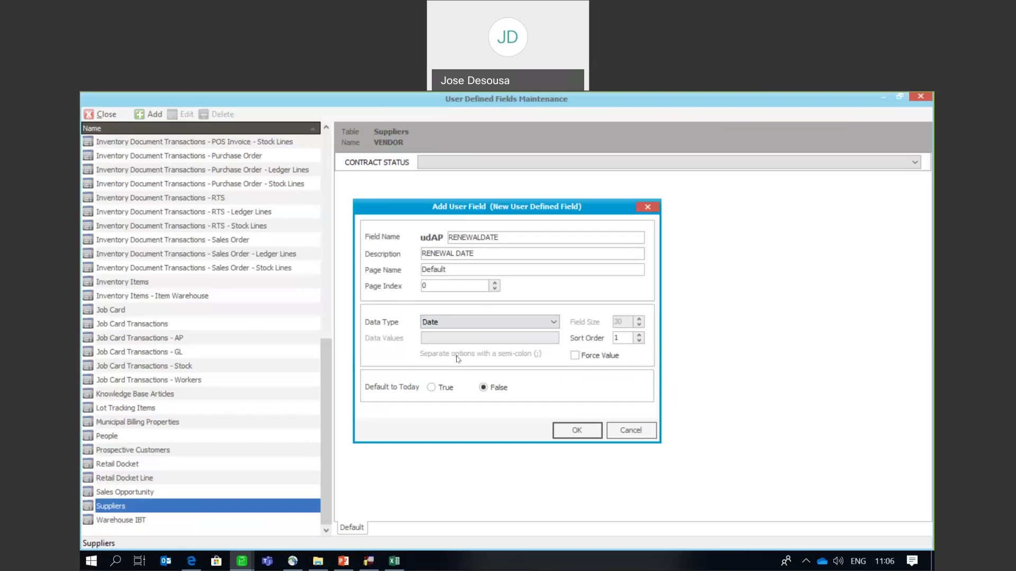
{"action": "left_click", "coordinate": [575, 428]}
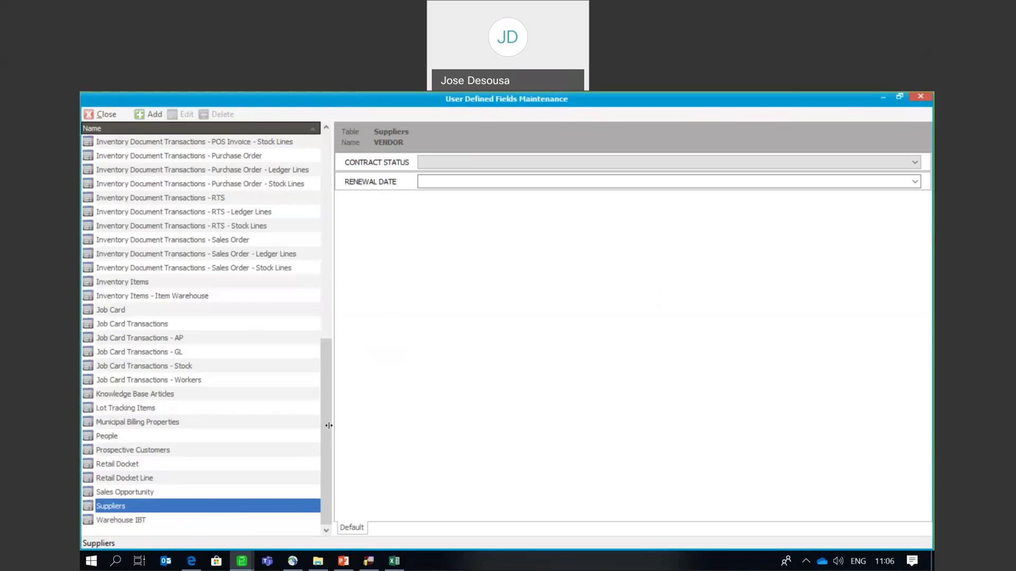
- Start a new field on the Inventory Document - Invoice table, named ROUTENUMBER with the description ROUTE INFORMATION
{"action": "left_click_drag", "start_coordinate": [322, 430], "coordinate": [315, 231]}
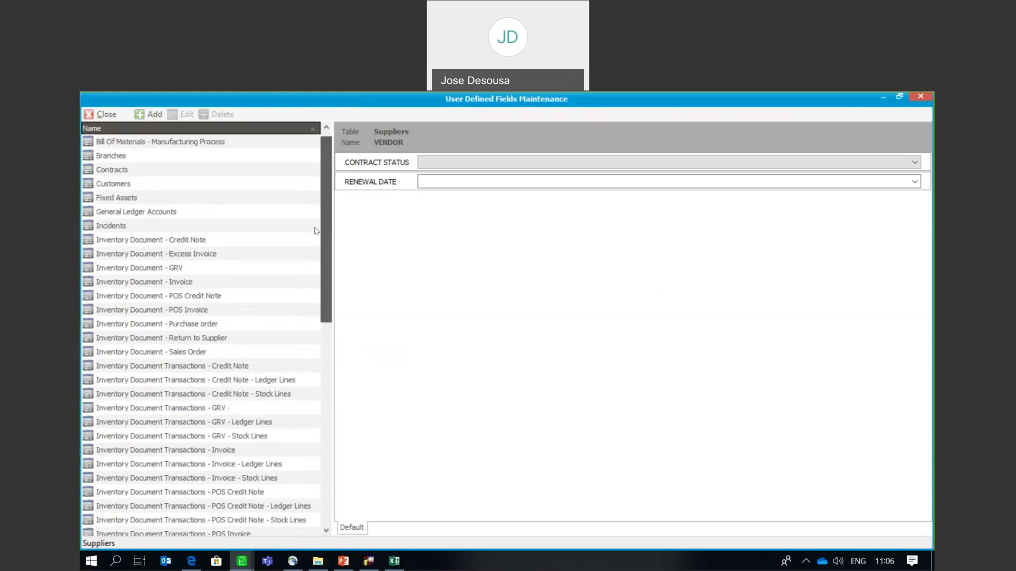
{"action": "left_click", "coordinate": [176, 283]}
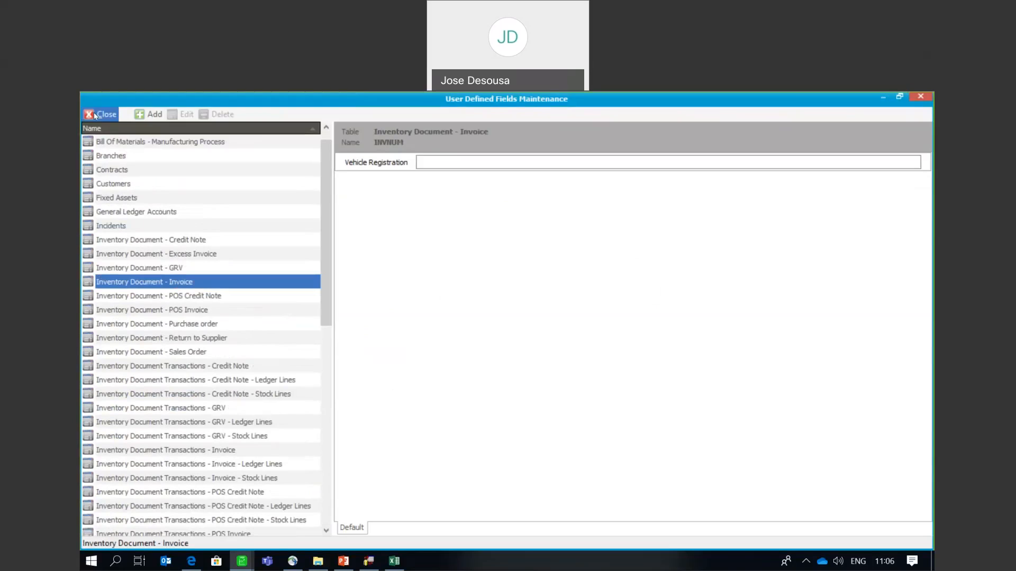
{"action": "left_click", "coordinate": [152, 115]}
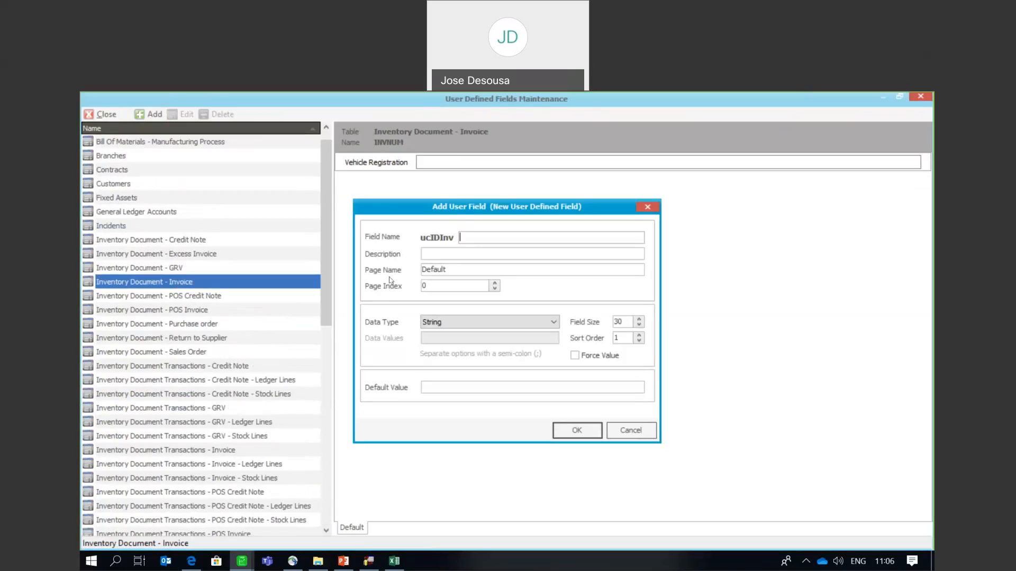
{"action": "type", "text": "ROUTENUMBER"}
{"action": "left_click", "coordinate": [451, 254]}
{"action": "type", "text": "ROUTE INFROM"}
{"action": "key", "text": "BackSpace"}
{"action": "key", "text": "BackSpace"}
{"action": "type", "text": "ORMATION"}
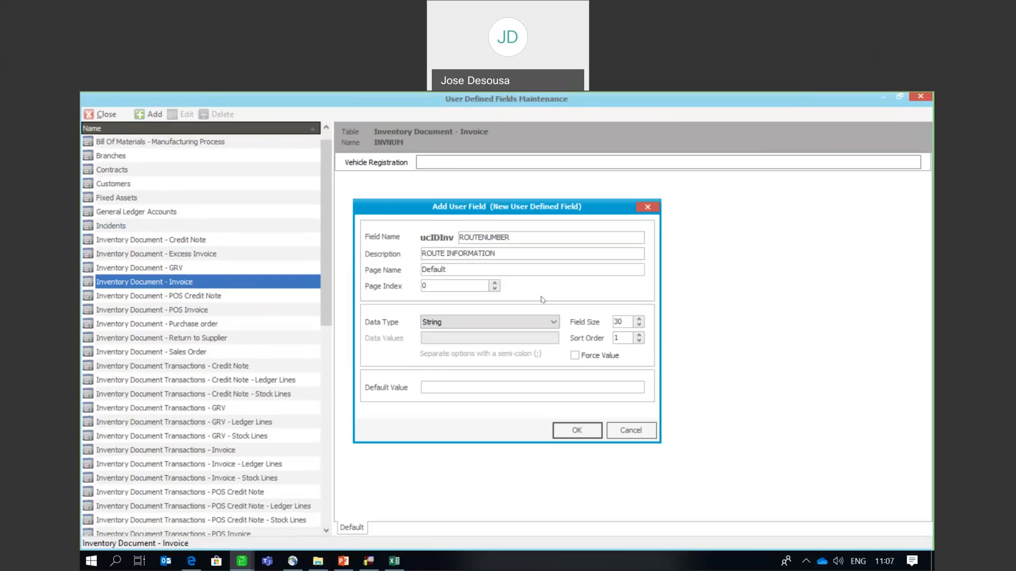
- Make the route field a Lookup with the values LOCAL;REGIONAL;PROVINCIAL, save it and close User Defined Fields maintenance
{"action": "left_click", "coordinate": [476, 322]}
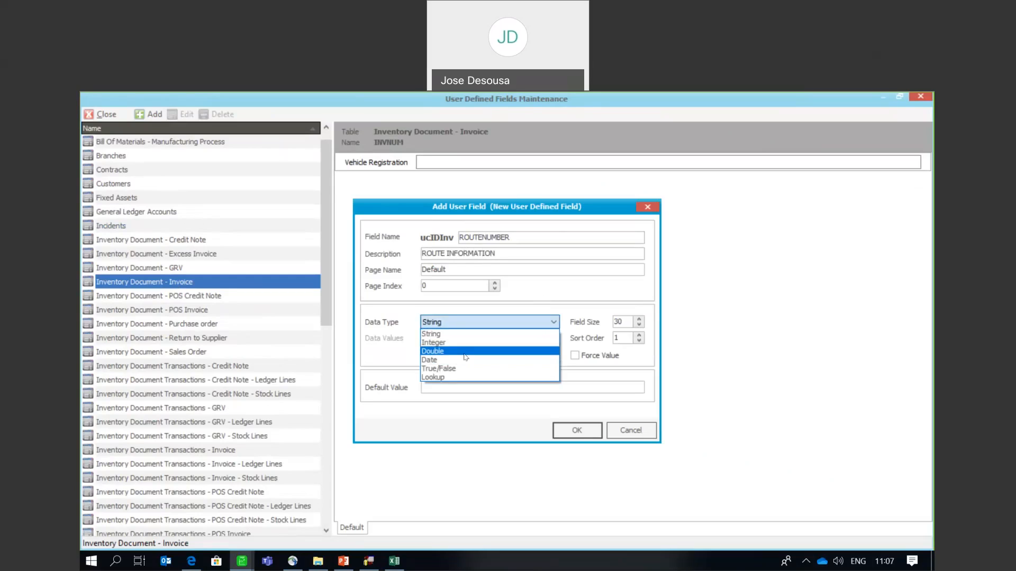
{"action": "left_click", "coordinate": [468, 378]}
{"action": "left_click", "coordinate": [444, 336]}
{"action": "type", "text": "LO"}
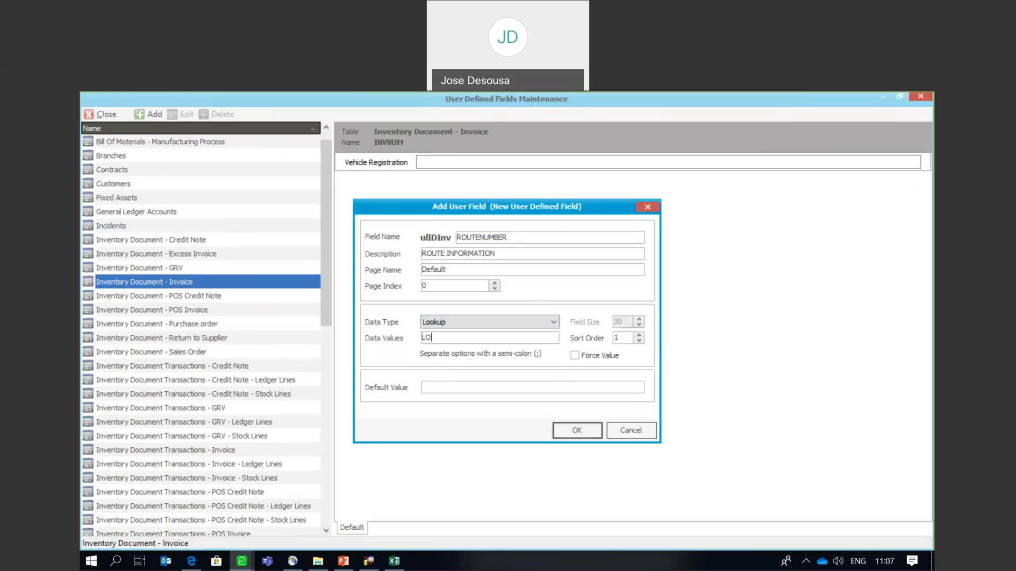
{"action": "type", "text": "CAL;REGIONAL;PROVINCIAL"}
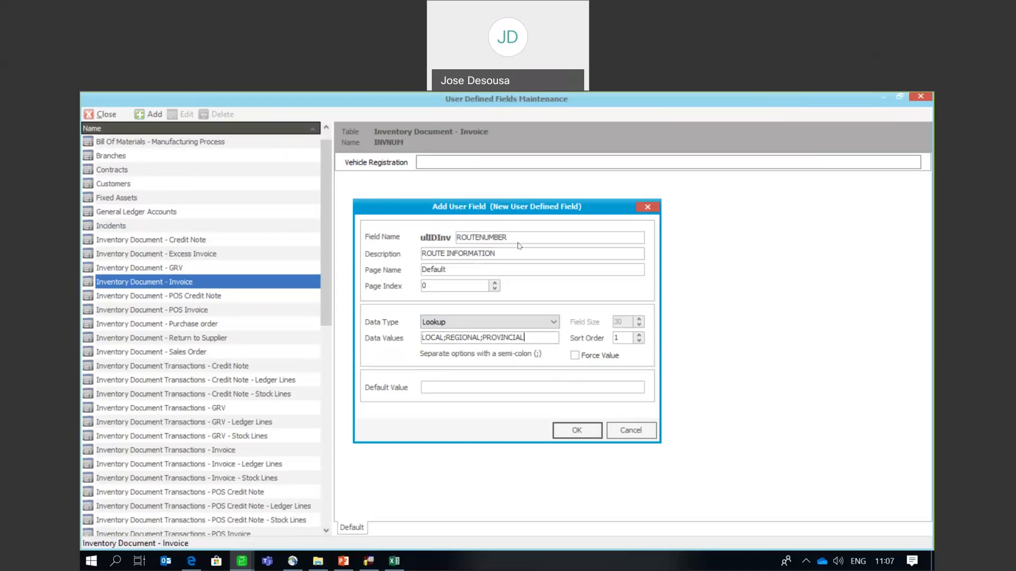
{"action": "left_click", "coordinate": [572, 433]}
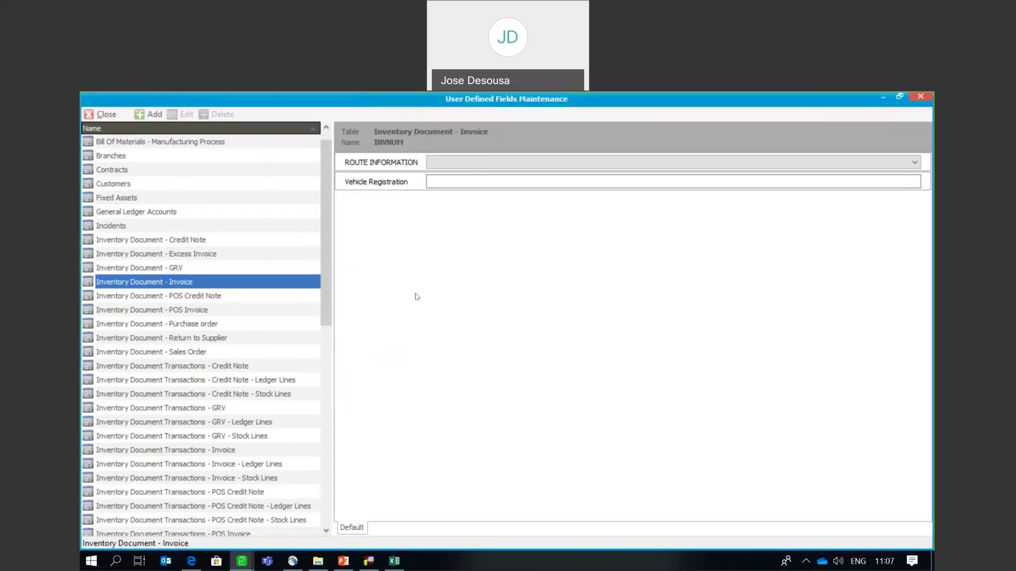
{"action": "left_click", "coordinate": [107, 116]}
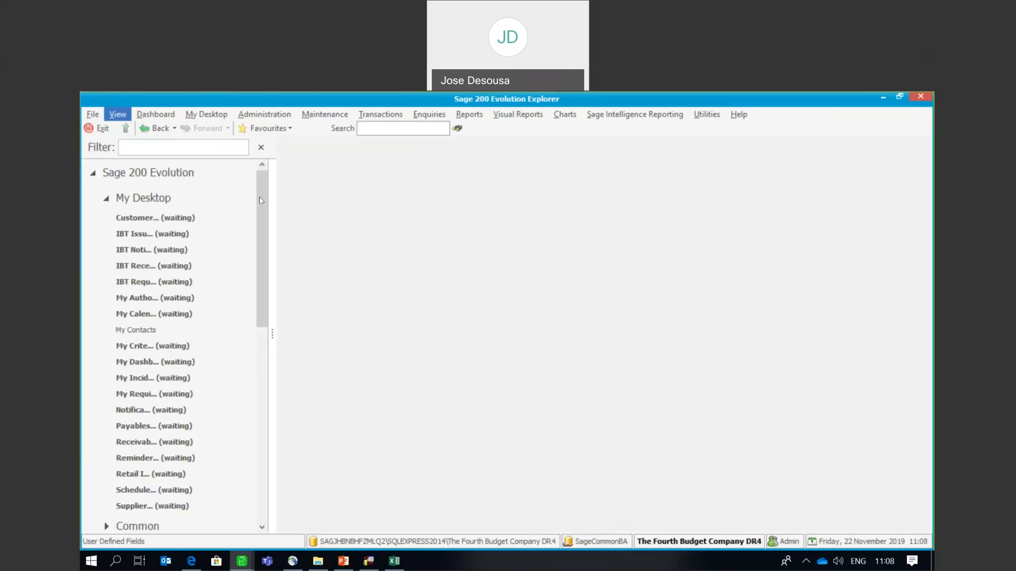
- Open the Suppliers list from the Suppliers/Purchases maintenance options
{"action": "scroll", "coordinate": [262, 279], "scroll_direction": "down", "scroll_amount": 4}
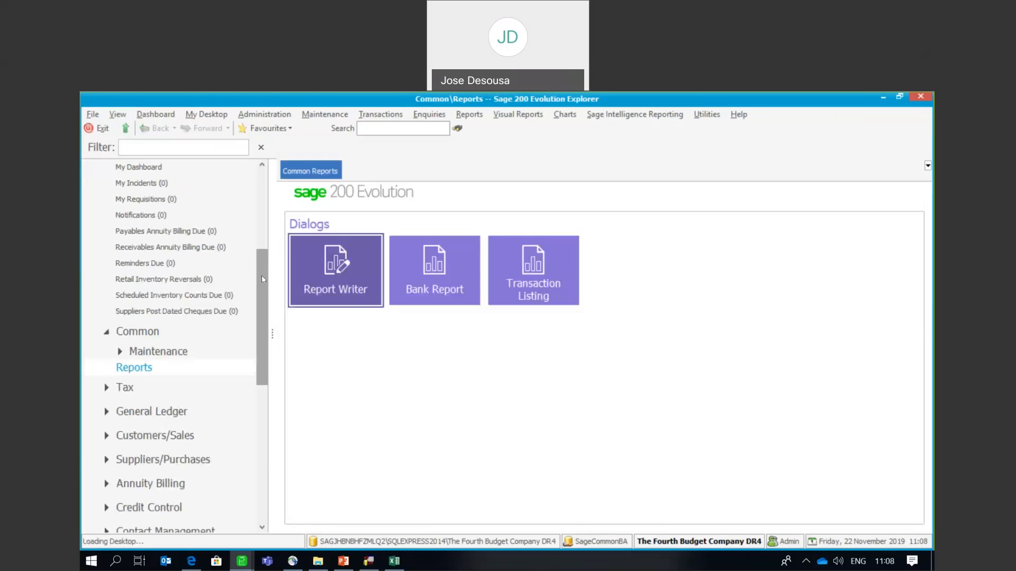
{"action": "scroll", "coordinate": [262, 275], "scroll_direction": "down", "scroll_amount": 3}
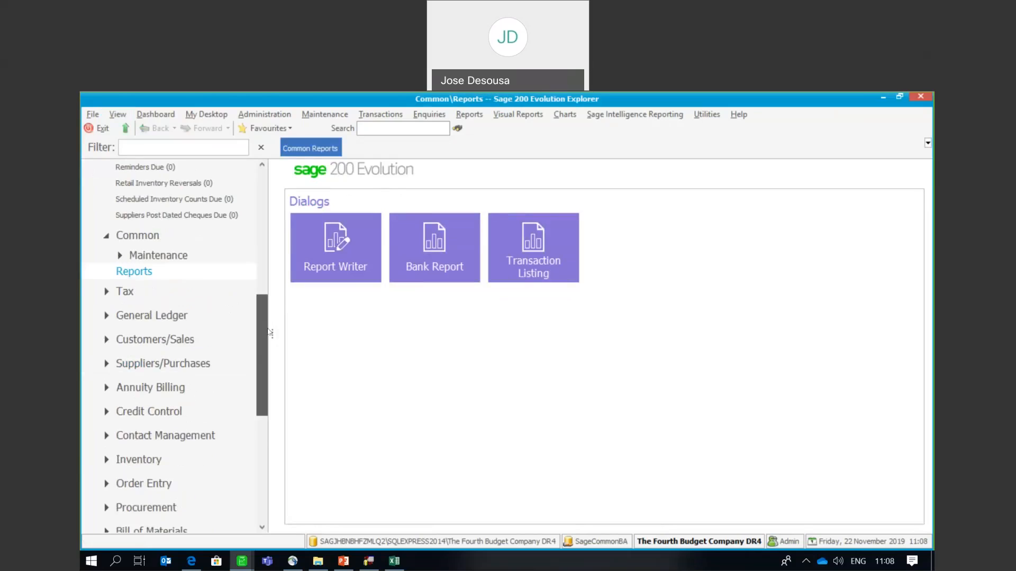
{"action": "left_click", "coordinate": [208, 272]}
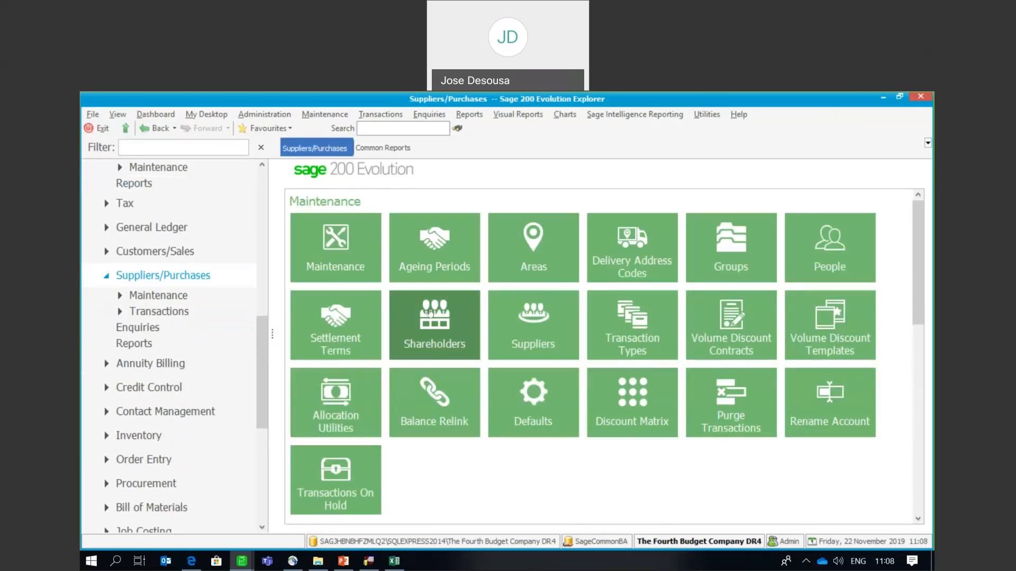
{"action": "left_click", "coordinate": [536, 330]}
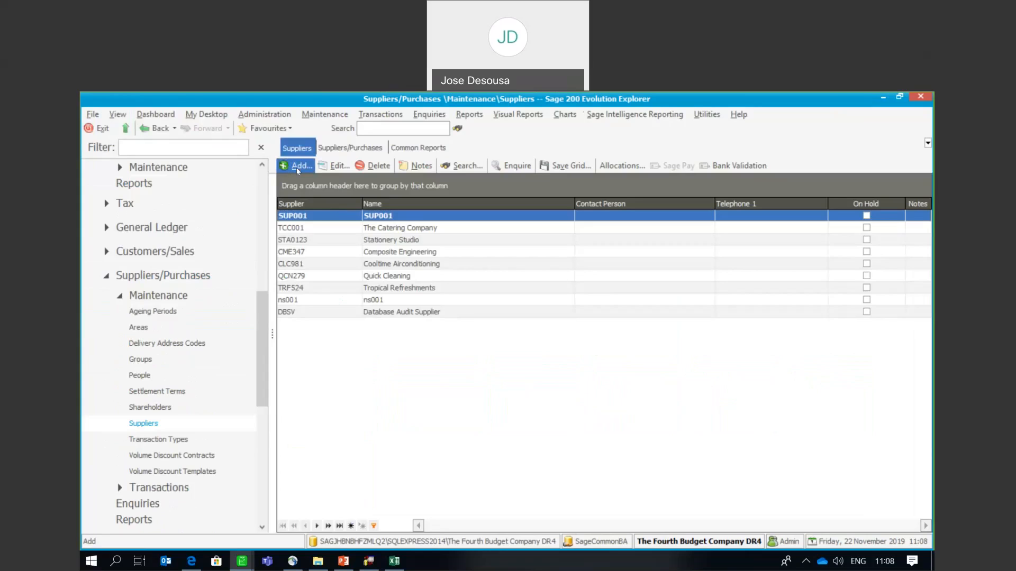
- Try contract status NEW and renewal date 2019-11-22 in a new supplier's additional fields, and cancel the supplier
{"action": "left_click", "coordinate": [296, 167]}
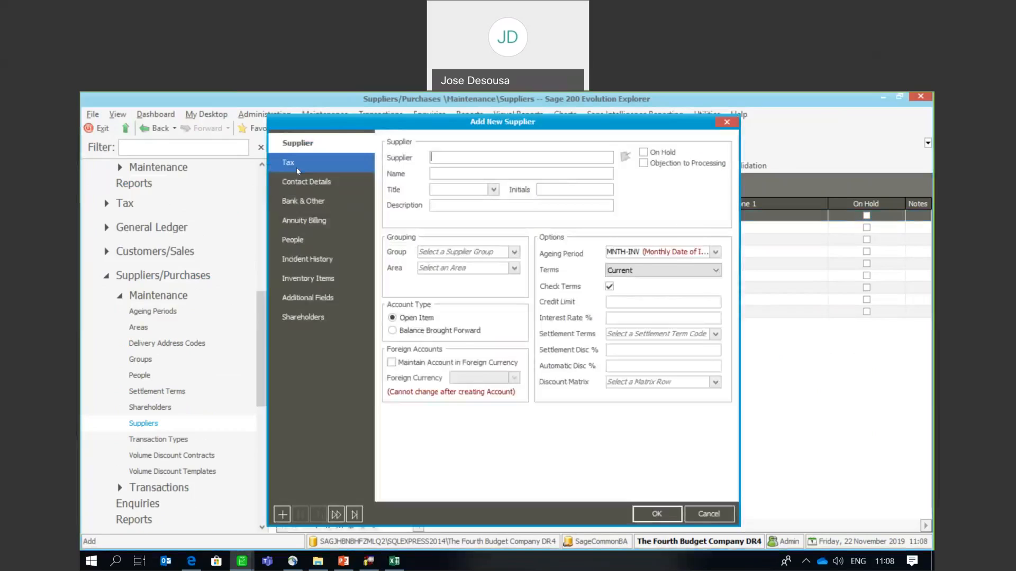
{"action": "left_click", "coordinate": [324, 298]}
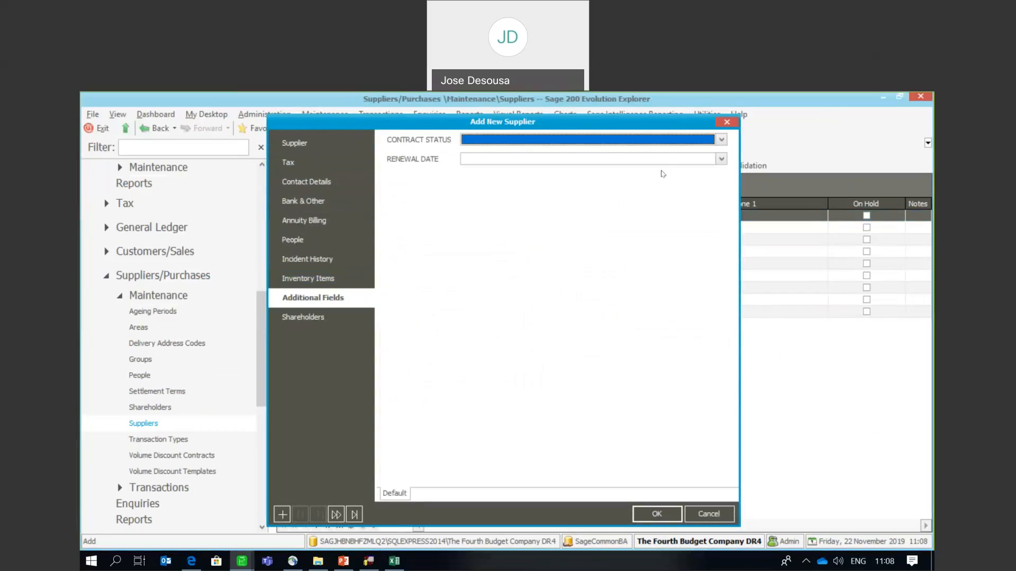
{"action": "left_click", "coordinate": [722, 140]}
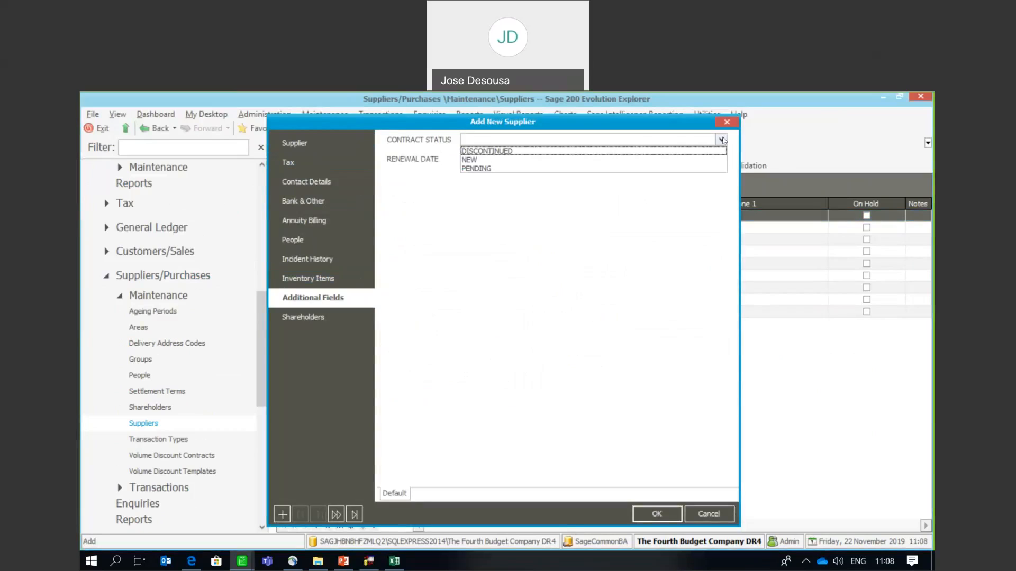
{"action": "left_click", "coordinate": [502, 159]}
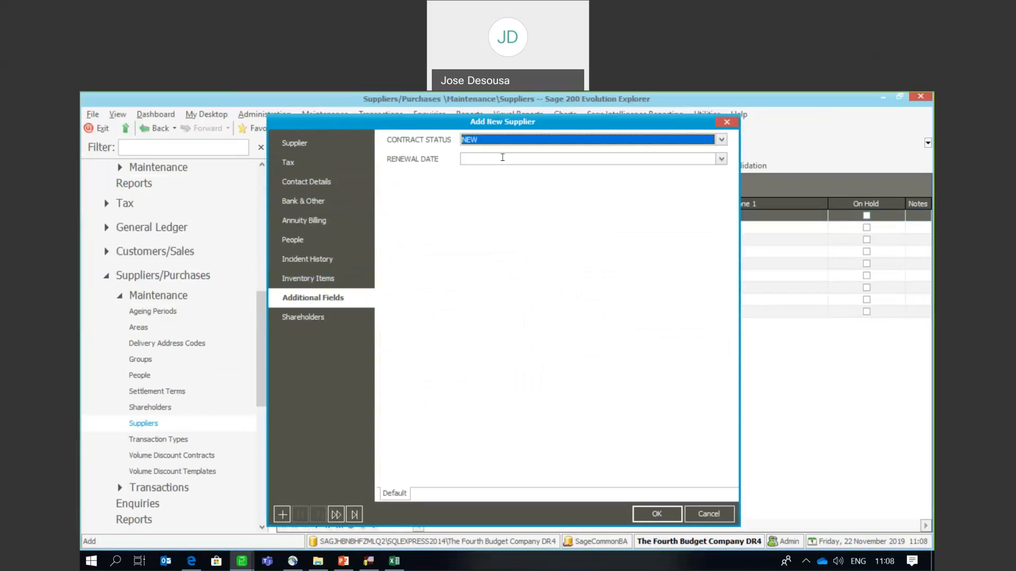
{"action": "left_click", "coordinate": [721, 159]}
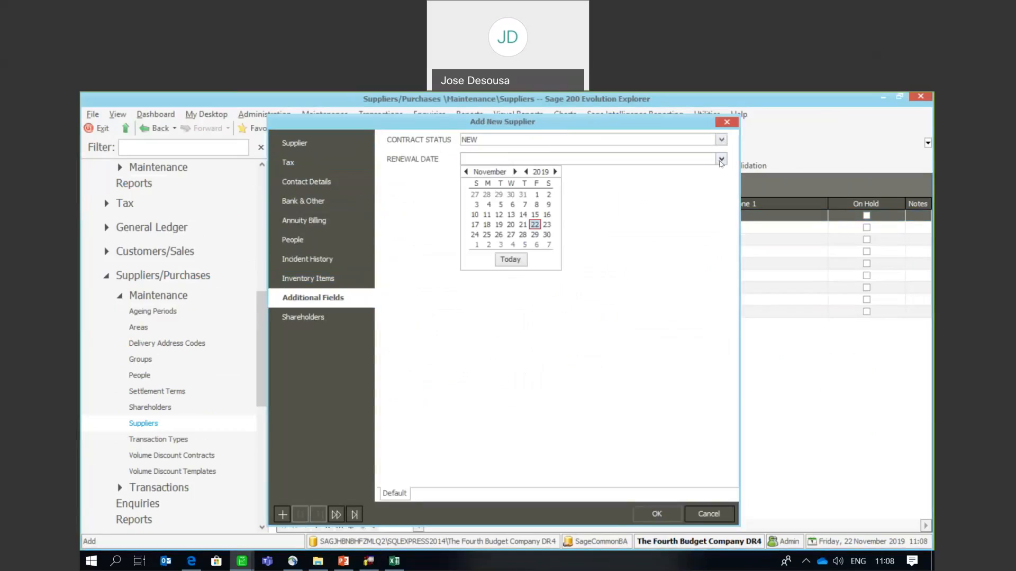
{"action": "left_click", "coordinate": [534, 225]}
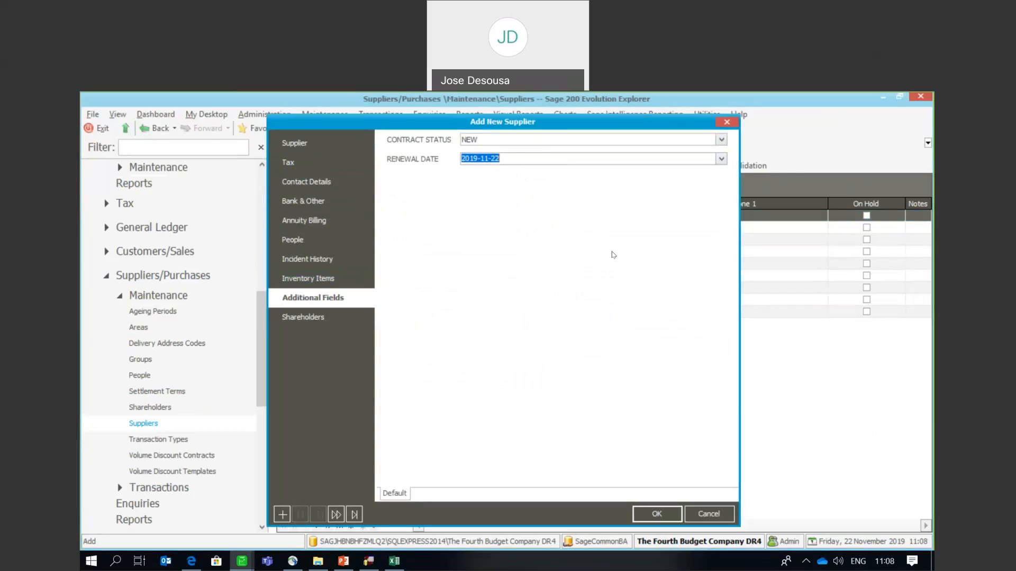
{"action": "left_click", "coordinate": [711, 515]}
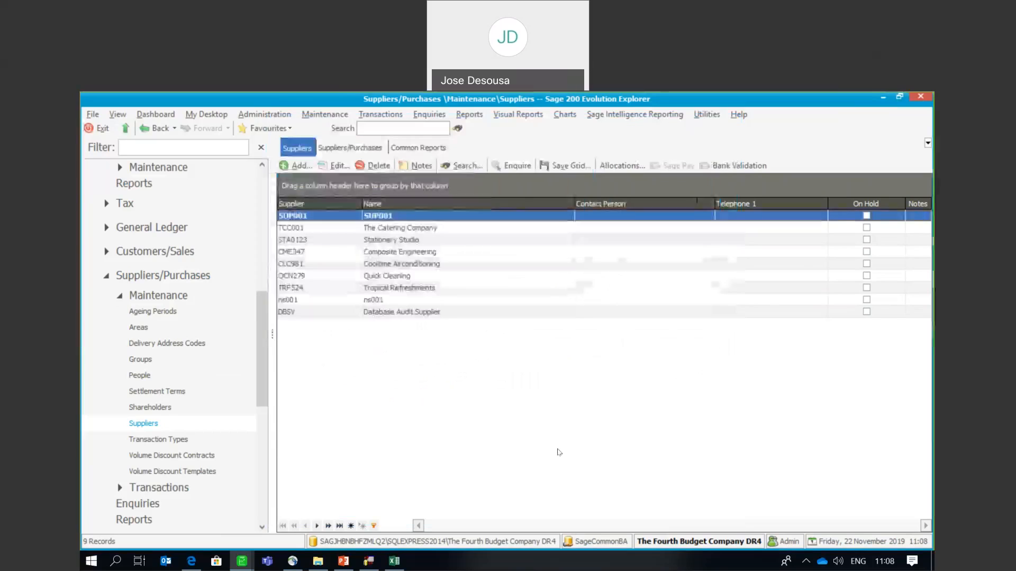
- Open the Composite Engineering supplier for editing and show its additional fields
{"action": "left_click", "coordinate": [384, 253]}
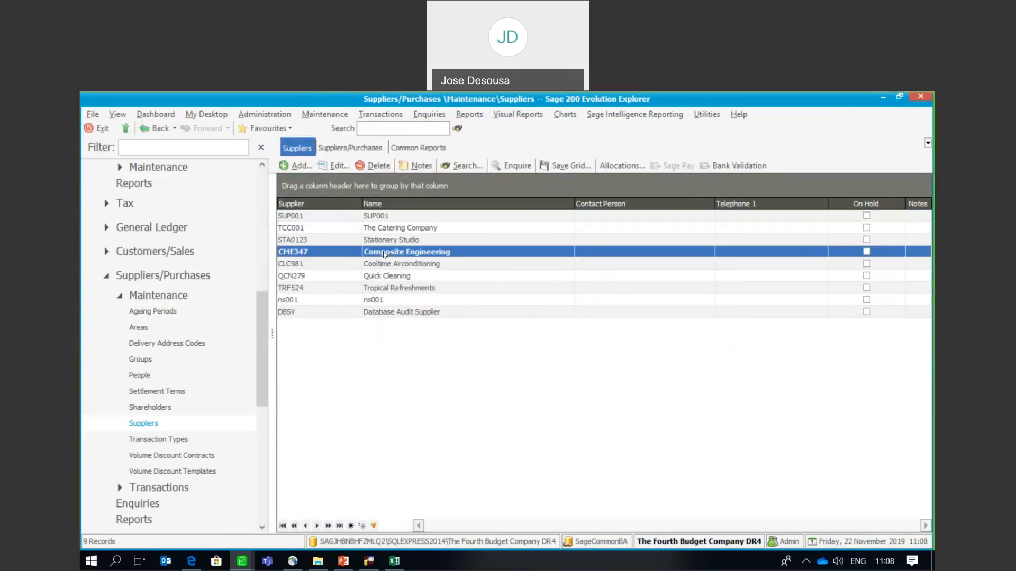
{"action": "left_click", "coordinate": [340, 170]}
{"action": "left_click", "coordinate": [304, 298]}
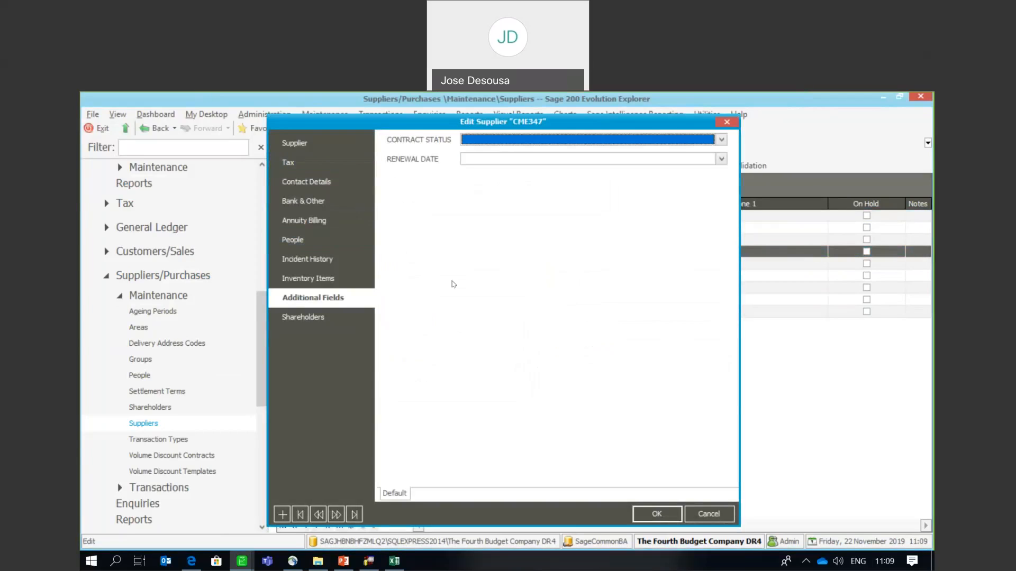
- Try contract status PENDING and renewal date 2019-11-22 in the supplier's additional fields, and cancel the edit
{"action": "left_click", "coordinate": [722, 140]}
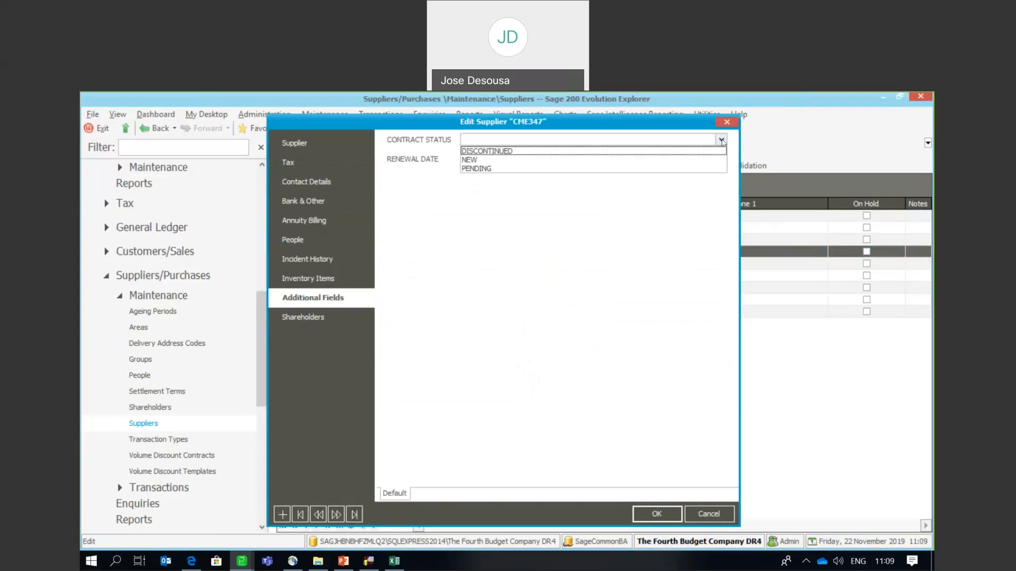
{"action": "left_click", "coordinate": [550, 168]}
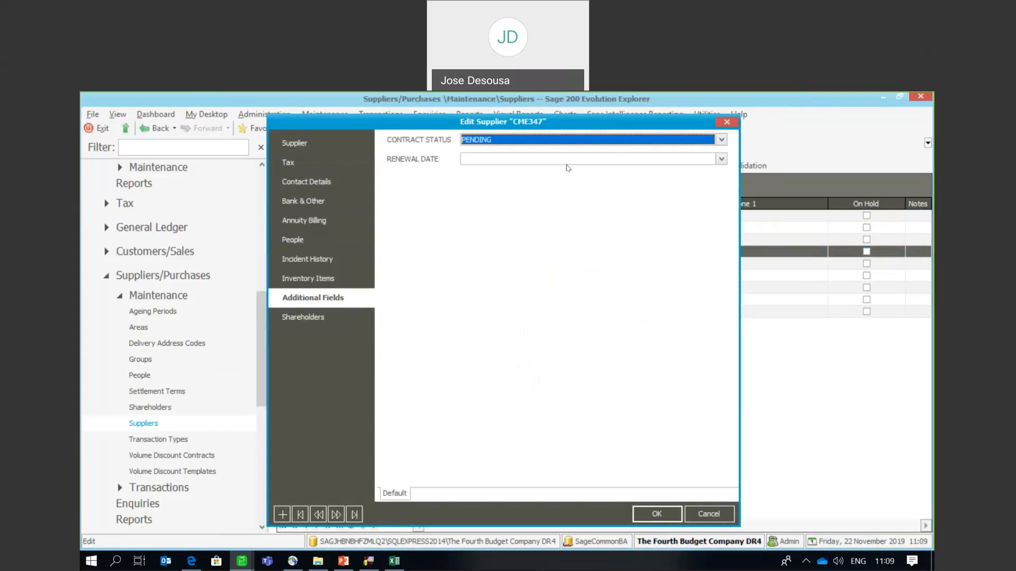
{"action": "left_click", "coordinate": [722, 159]}
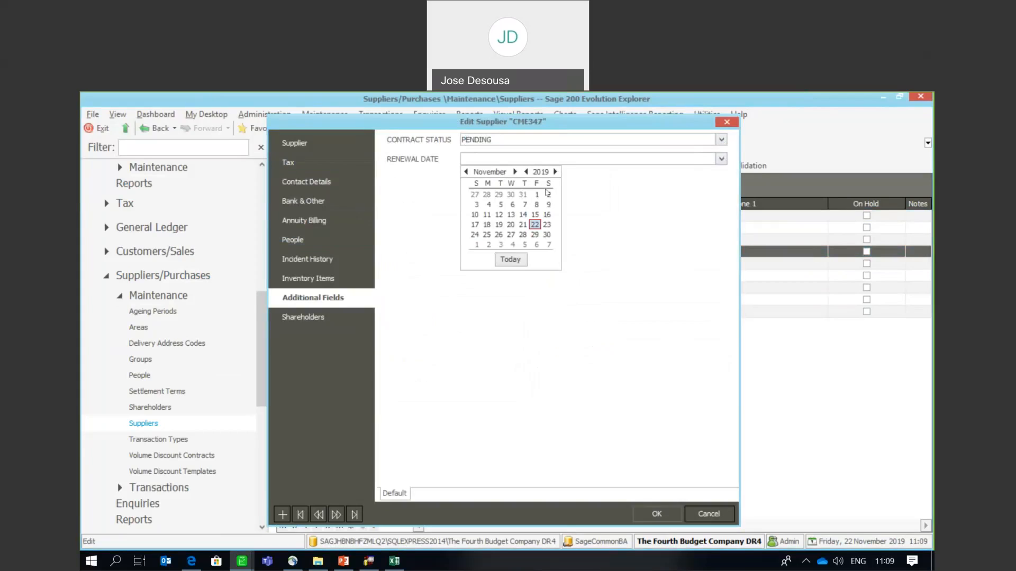
{"action": "left_click", "coordinate": [535, 225]}
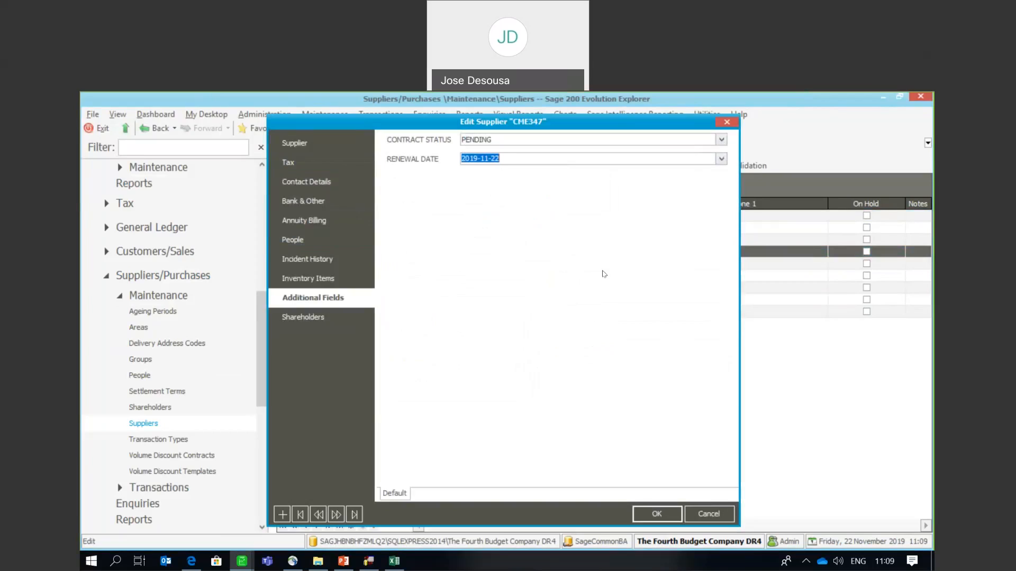
{"action": "left_click", "coordinate": [696, 515]}
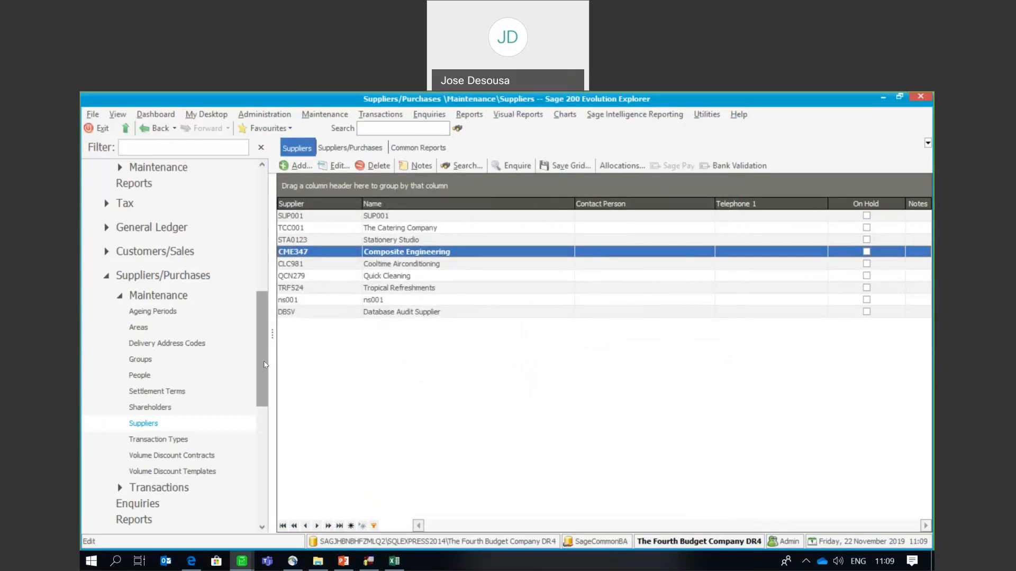
- Start a new invoice from the Inventory transactions and show its additional fields
{"action": "left_click_drag", "start_coordinate": [264, 366], "coordinate": [262, 448]}
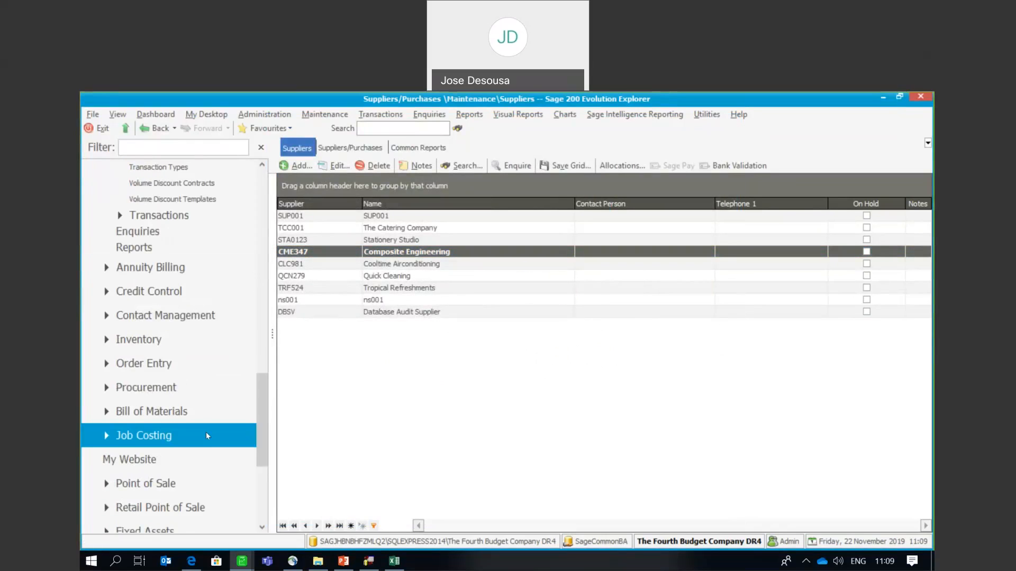
{"action": "left_click", "coordinate": [169, 345]}
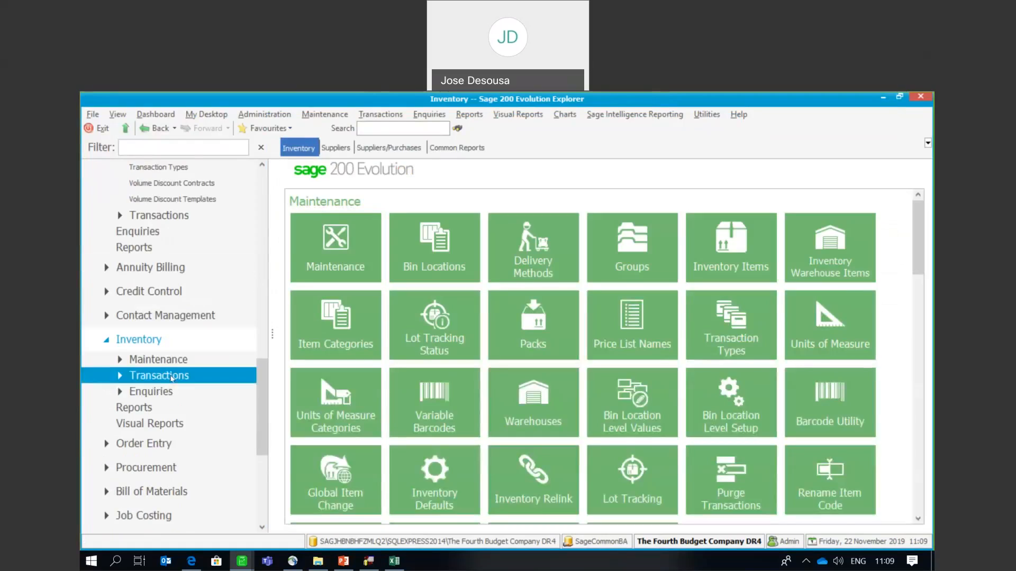
{"action": "left_click", "coordinate": [166, 373]}
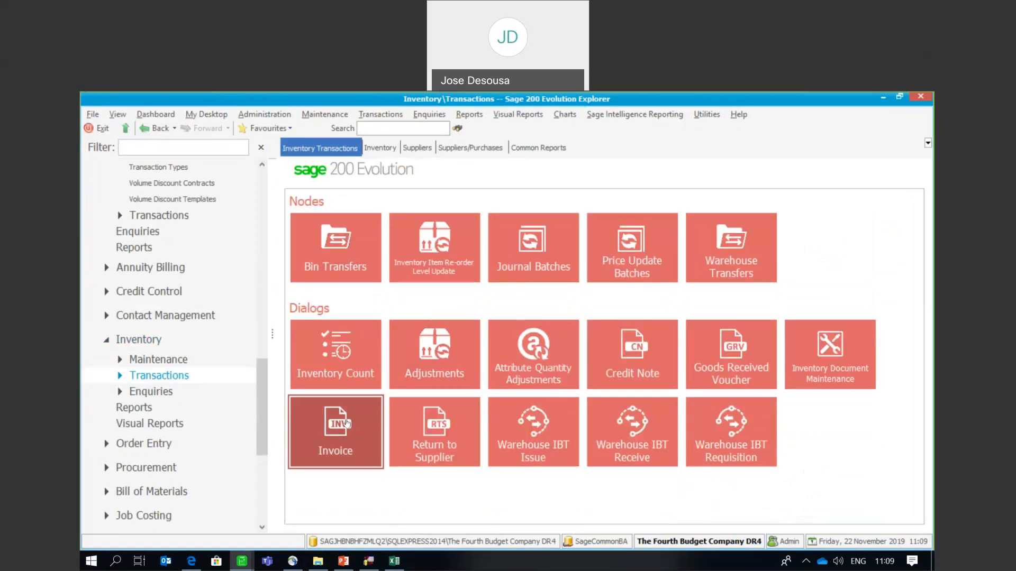
{"action": "left_click", "coordinate": [346, 424]}
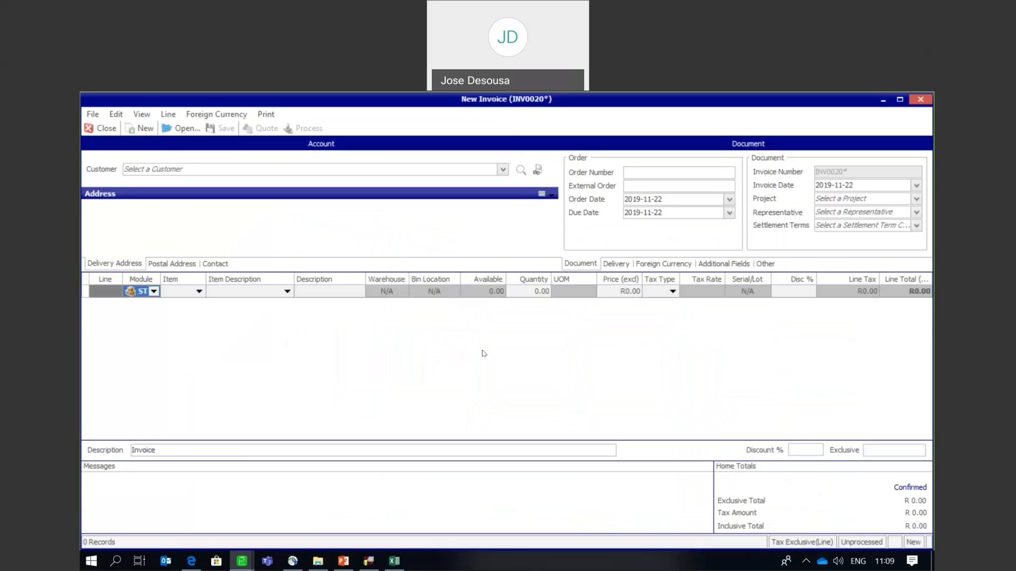
{"action": "left_click", "coordinate": [709, 265]}
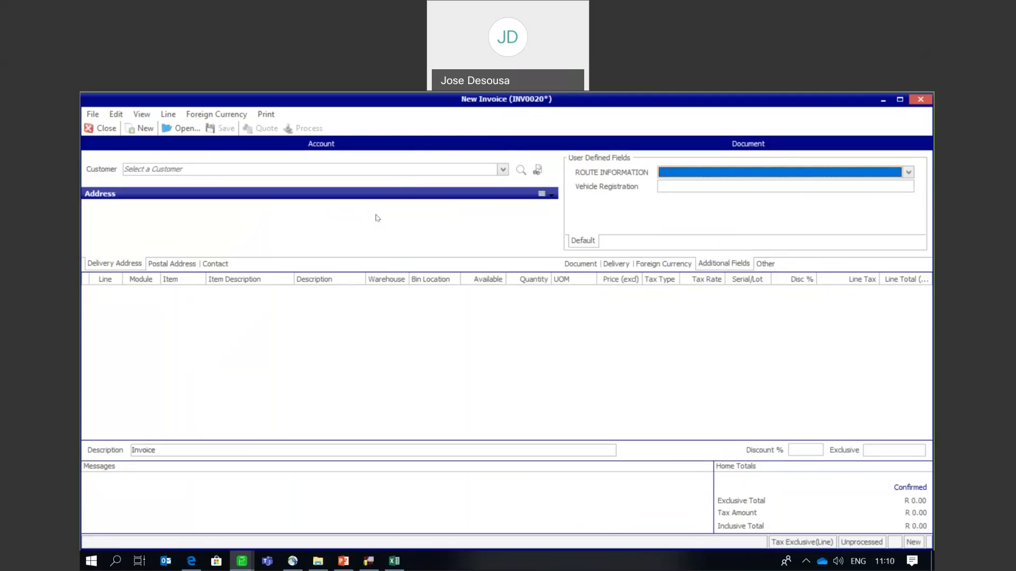
- Copy the Invoice (A4) layout in the invoice print options as "Invoice NEW 1234" and open the copy for design
{"action": "left_click", "coordinate": [266, 114]}
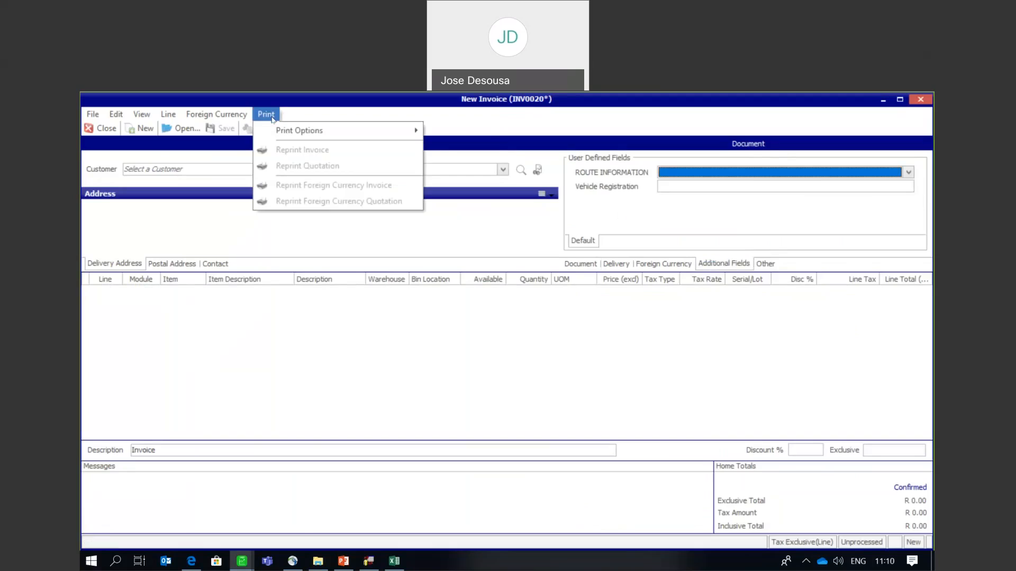
{"action": "mouse_move", "coordinate": [278, 132]}
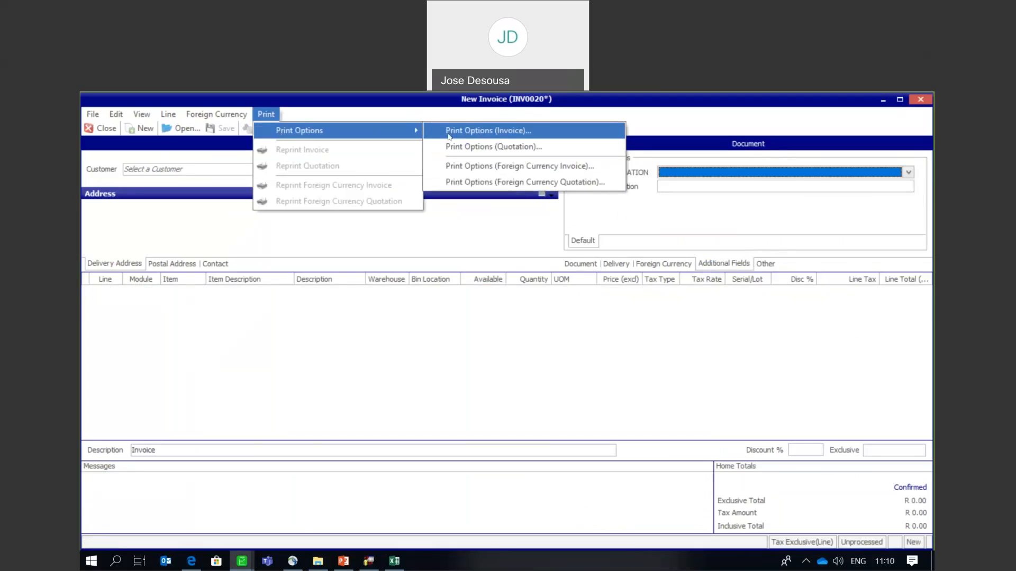
{"action": "left_click", "coordinate": [444, 130]}
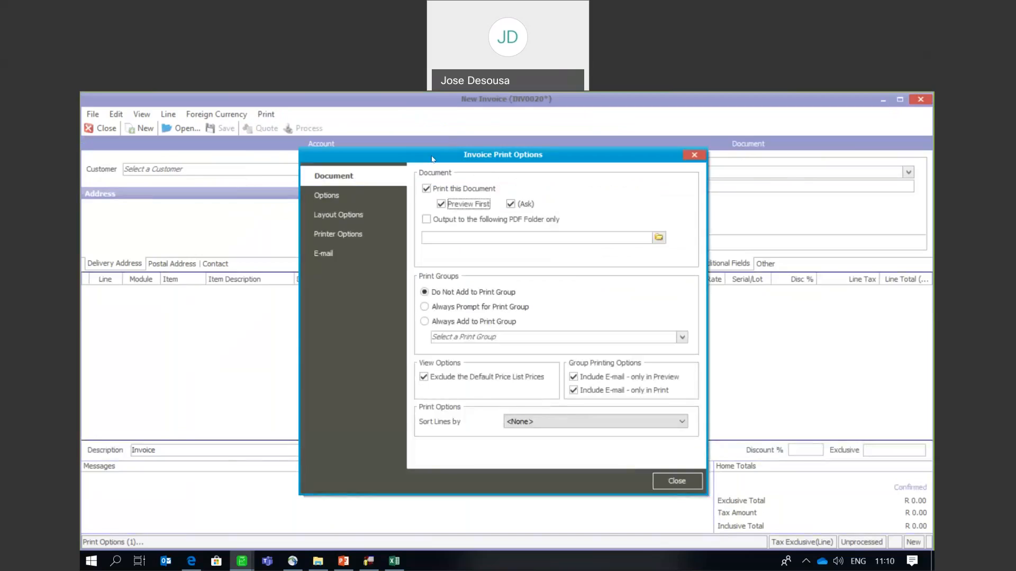
{"action": "left_click", "coordinate": [361, 218]}
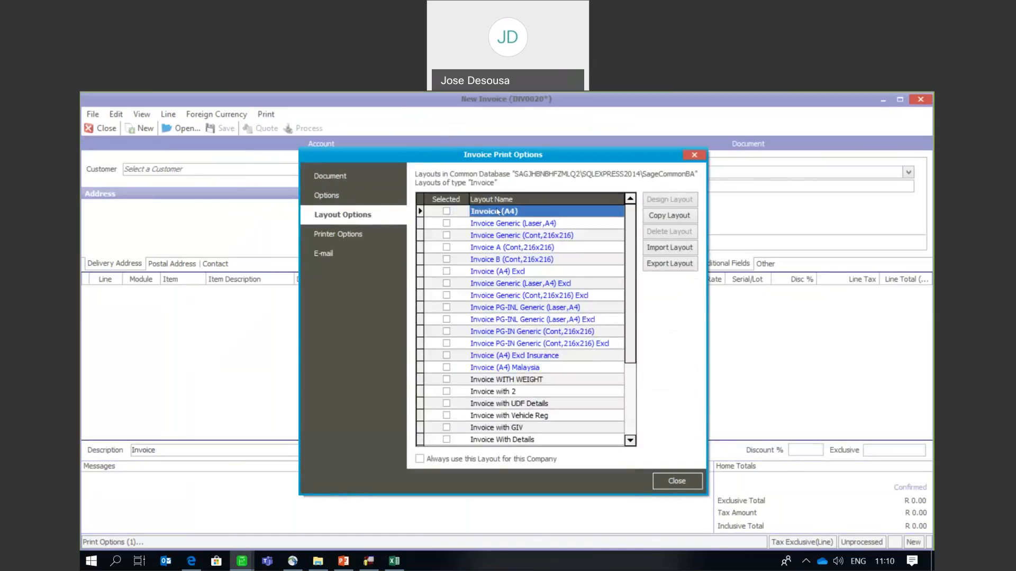
{"action": "left_click", "coordinate": [648, 215]}
{"action": "left_click", "coordinate": [518, 309]}
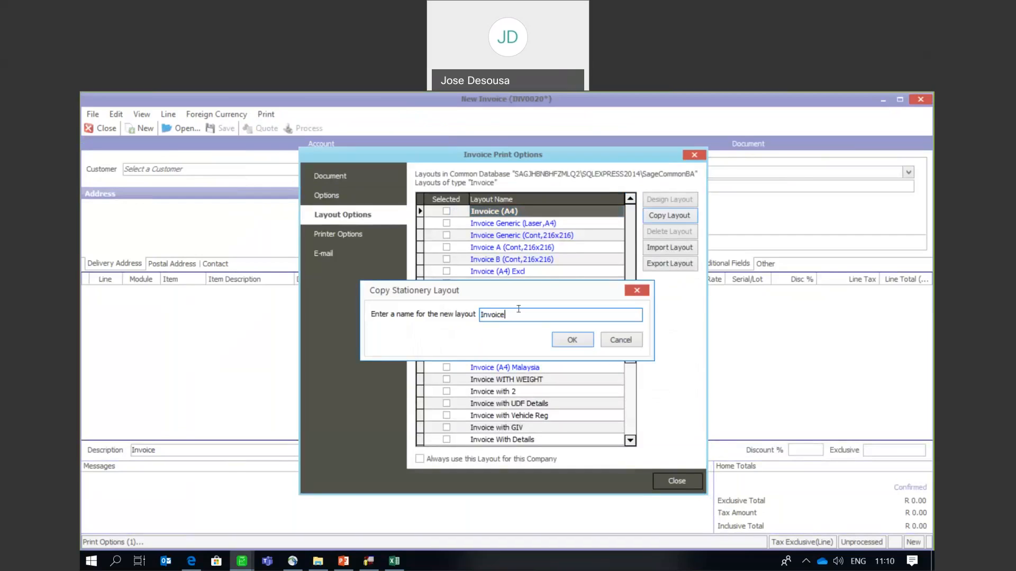
{"action": "type", "text": "NEW 1234"}
{"action": "left_click", "coordinate": [576, 344]}
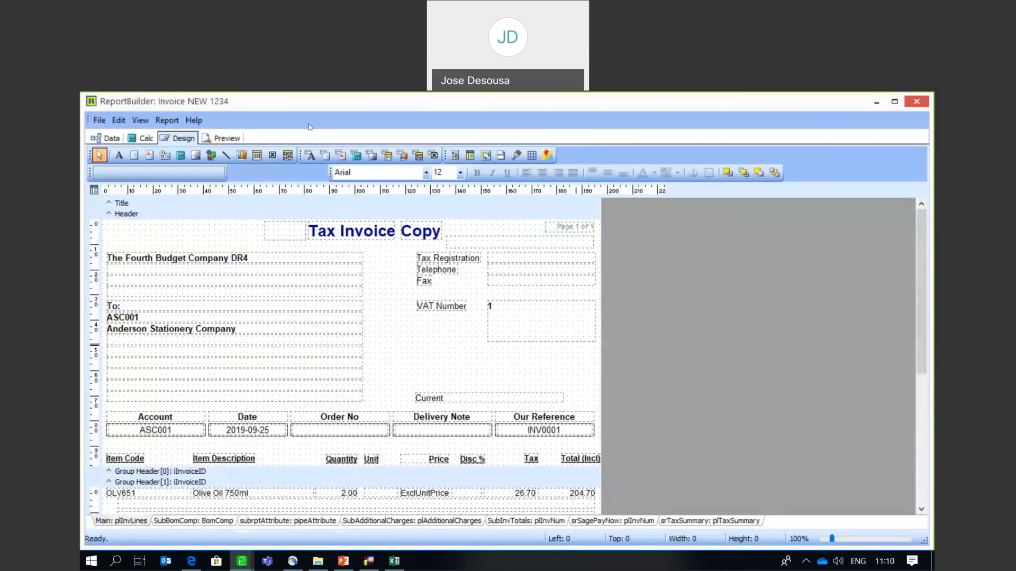
- Place a label in the layout header below the VAT number, about 109 mm across and 53 mm down, in bold green
{"action": "left_click", "coordinate": [118, 155]}
{"action": "left_click", "coordinate": [374, 352]}
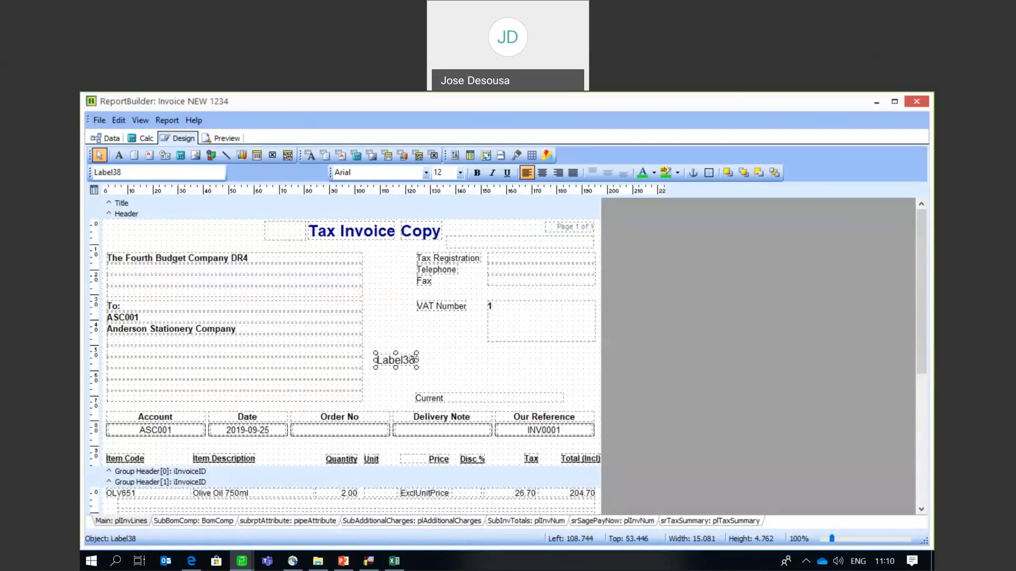
{"action": "left_click_drag", "start_coordinate": [416, 360], "coordinate": [429, 360]}
{"action": "left_click", "coordinate": [643, 177]}
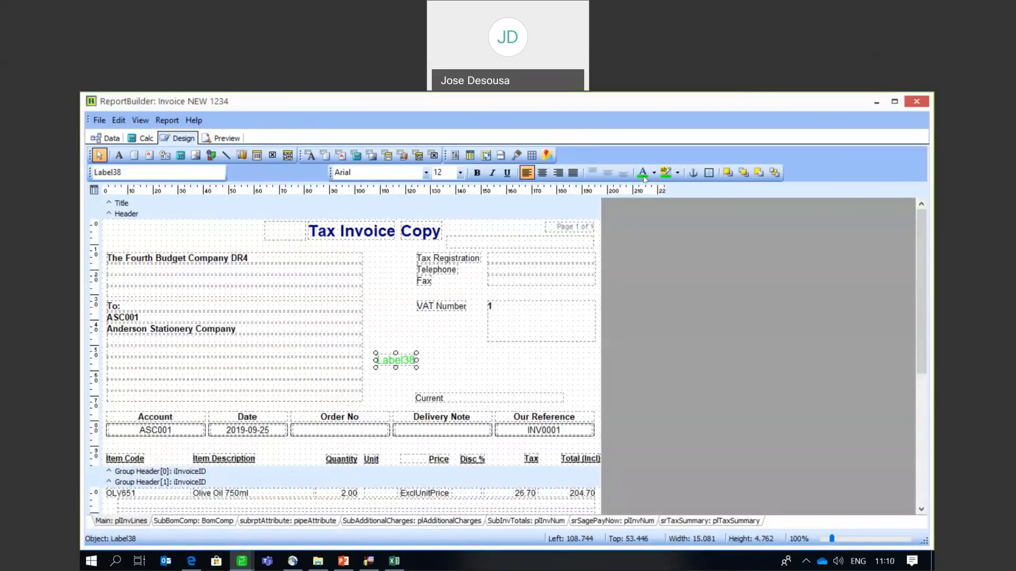
{"action": "left_click", "coordinate": [481, 176]}
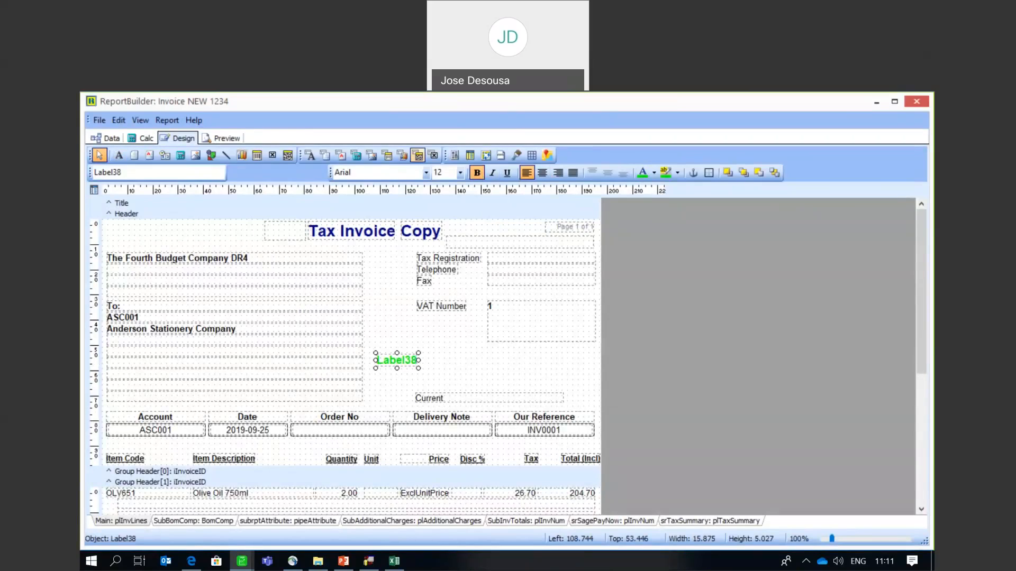
- Set the new label's text to "ROUTE INFO:" and shift it slightly left to about 107 mm across
{"action": "double_click", "coordinate": [139, 171]}
{"action": "key", "text": "BackSpace"}
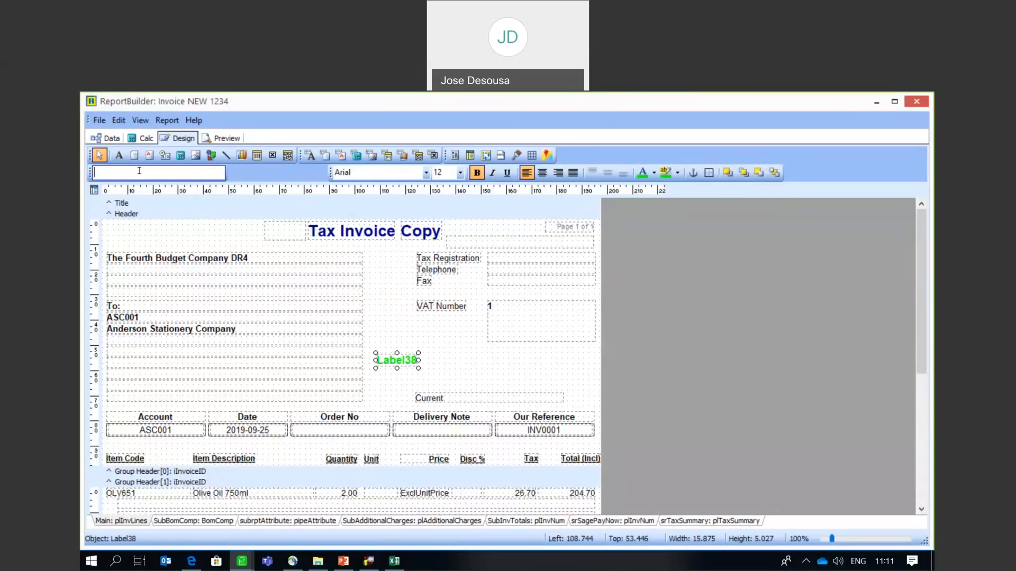
{"action": "type", "text": "ROU"}
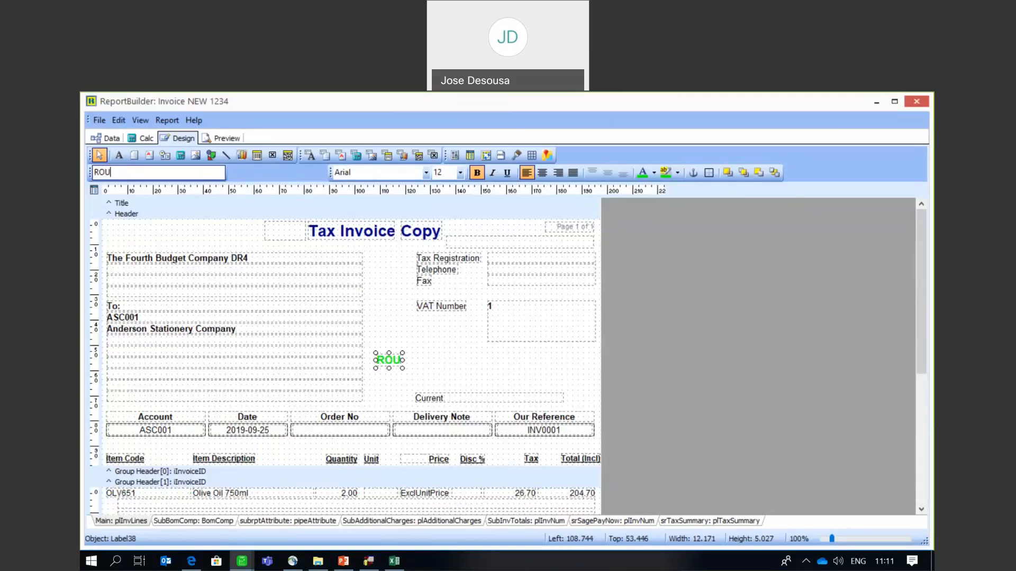
{"action": "type", "text": "TE INF"}
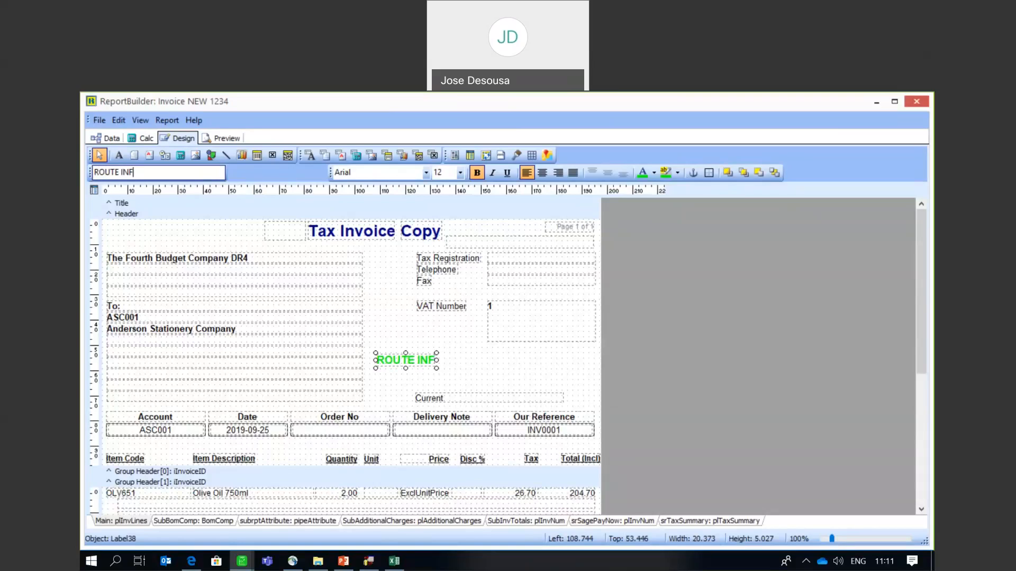
{"action": "type", "text": "O:"}
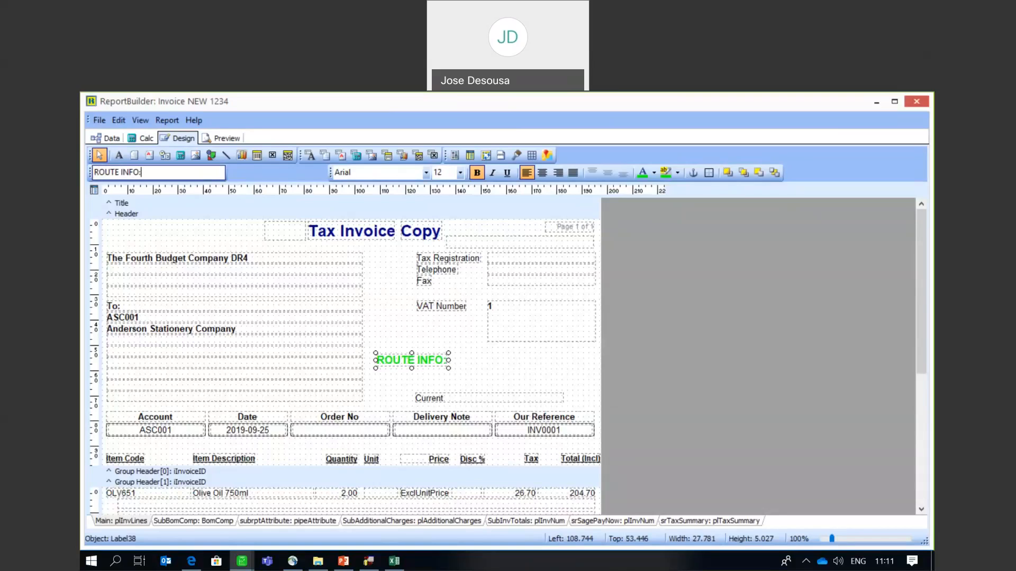
{"action": "left_click", "coordinate": [418, 344]}
{"action": "left_click_drag", "start_coordinate": [418, 361], "coordinate": [409, 362]}
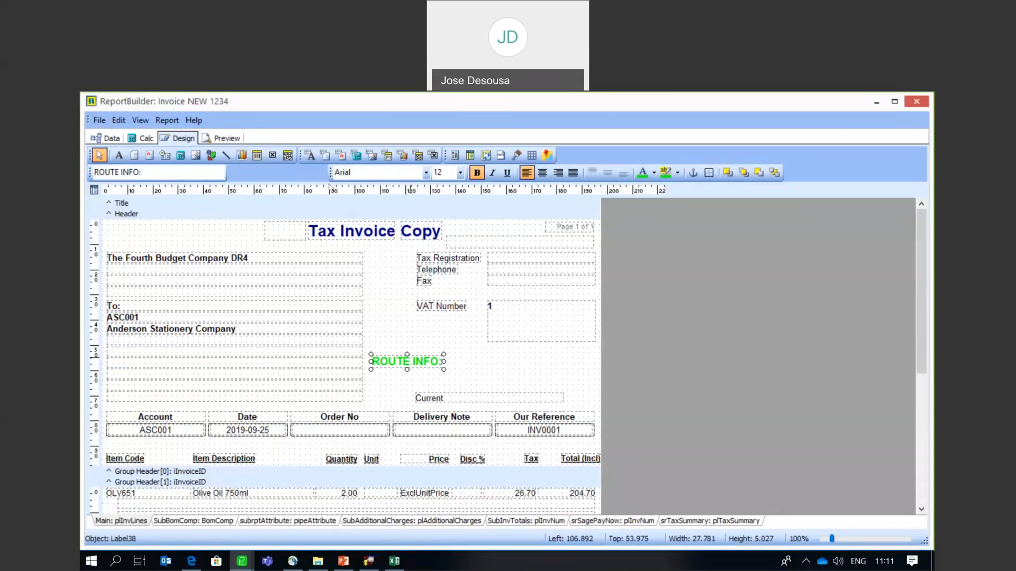
- Add a database text field beside the ROUTE INFO label, widen it to about 53 mm and colour its text red
{"action": "left_click", "coordinate": [310, 155]}
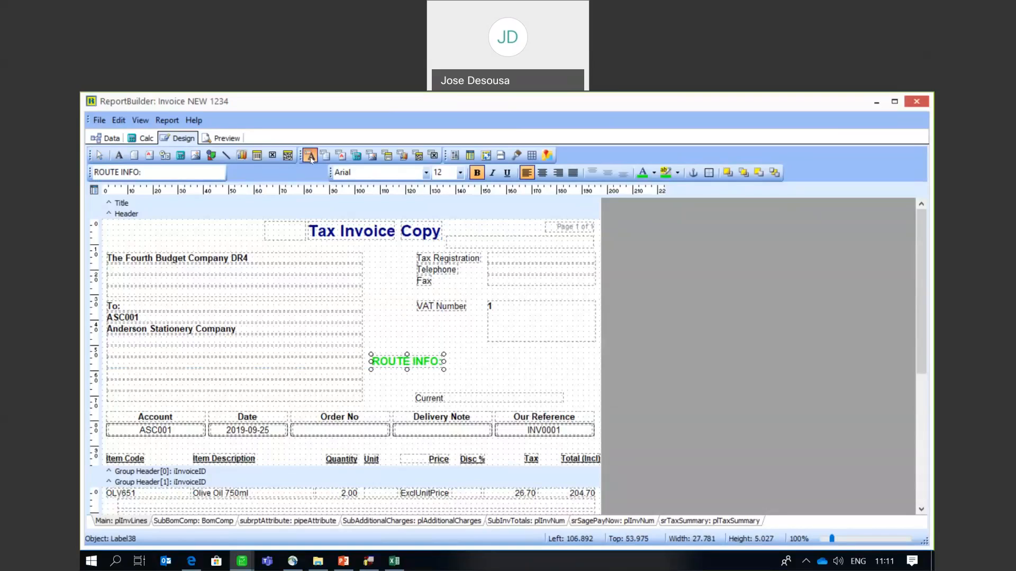
{"action": "left_click", "coordinate": [459, 361]}
{"action": "left_click_drag", "start_coordinate": [478, 370], "coordinate": [462, 361]}
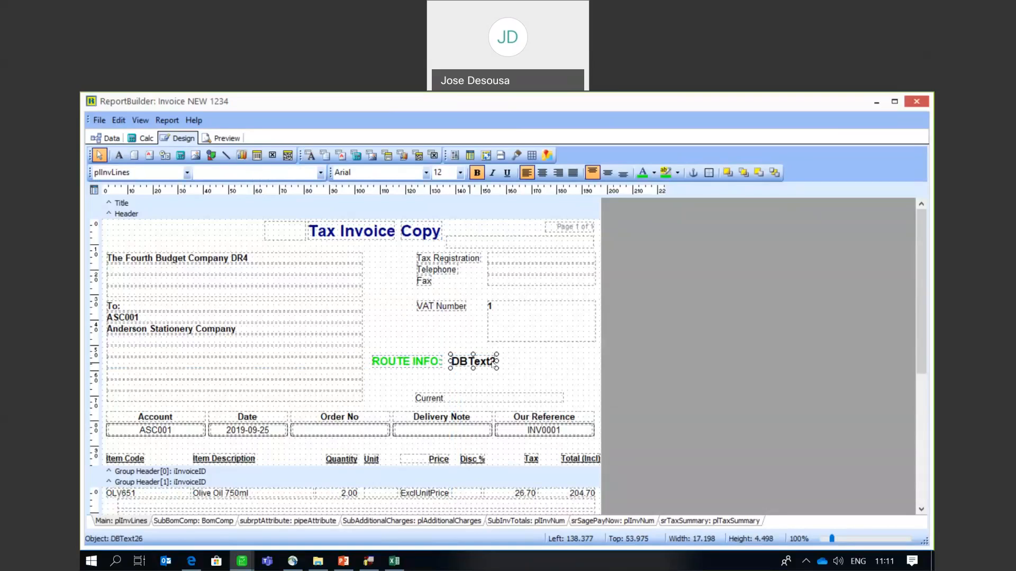
{"action": "left_click_drag", "start_coordinate": [544, 353], "coordinate": [586, 355]}
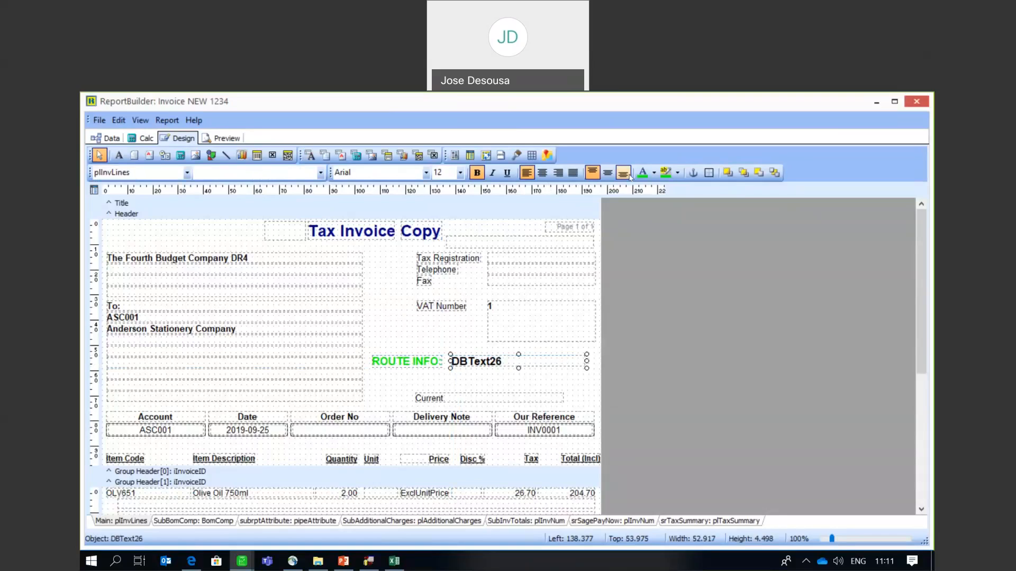
{"action": "left_click", "coordinate": [653, 174]}
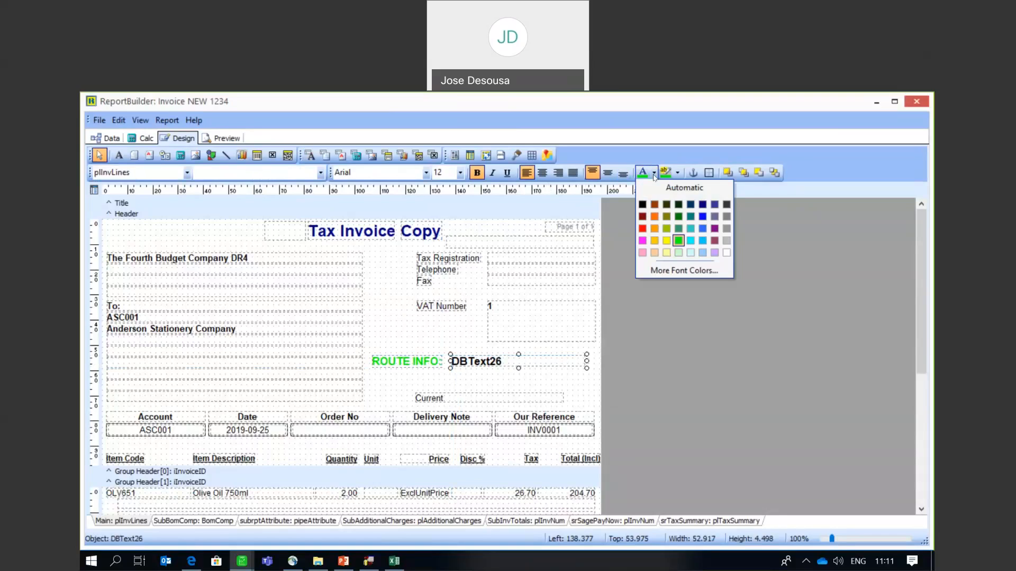
{"action": "left_click", "coordinate": [643, 228]}
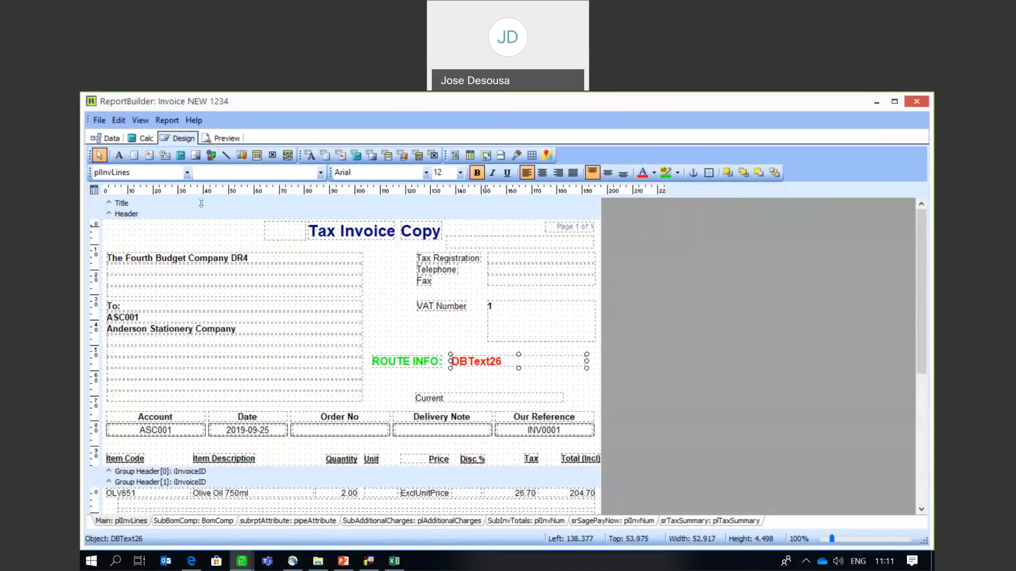
- Link the database text field to ulIDInvROUTENUMBER from the plInvNum data source
{"action": "left_click", "coordinate": [187, 172]}
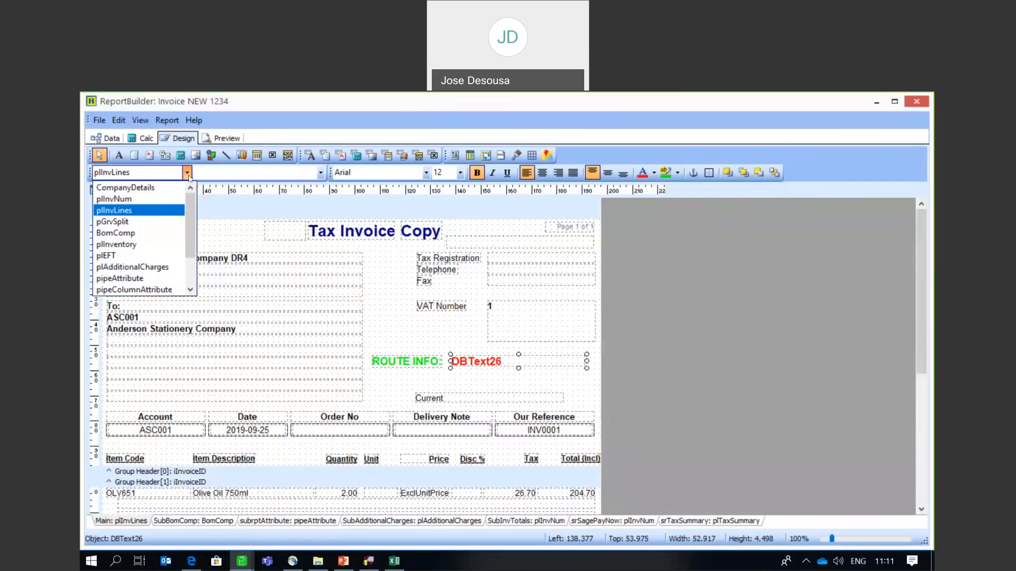
{"action": "left_click", "coordinate": [142, 199]}
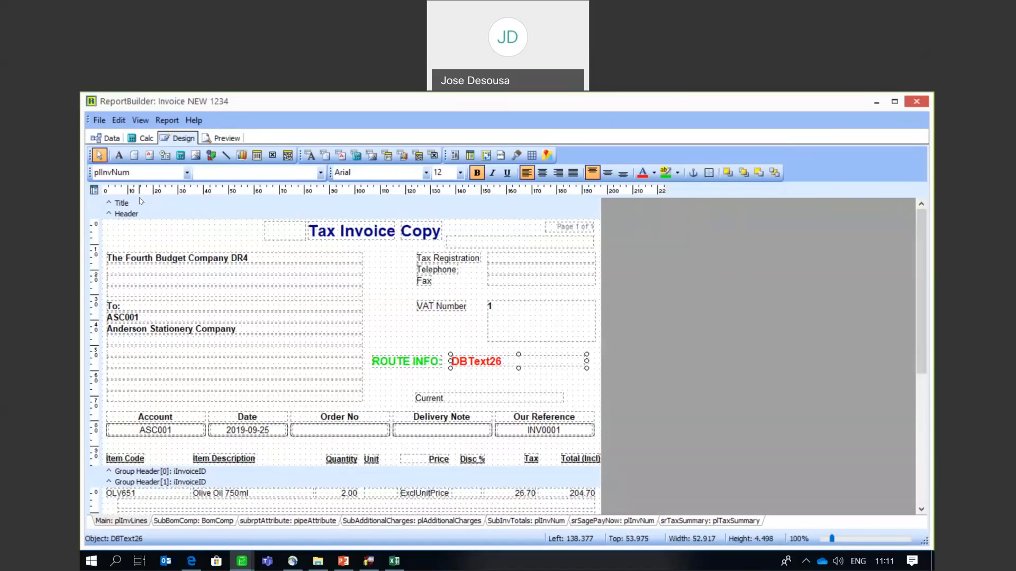
{"action": "left_click", "coordinate": [321, 173]}
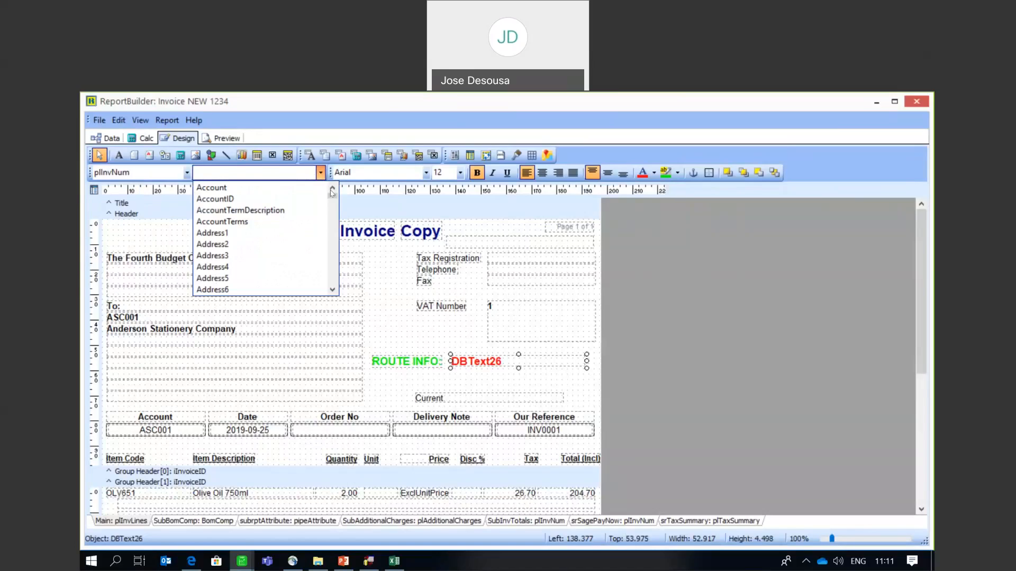
{"action": "left_click_drag", "start_coordinate": [333, 196], "coordinate": [335, 287]}
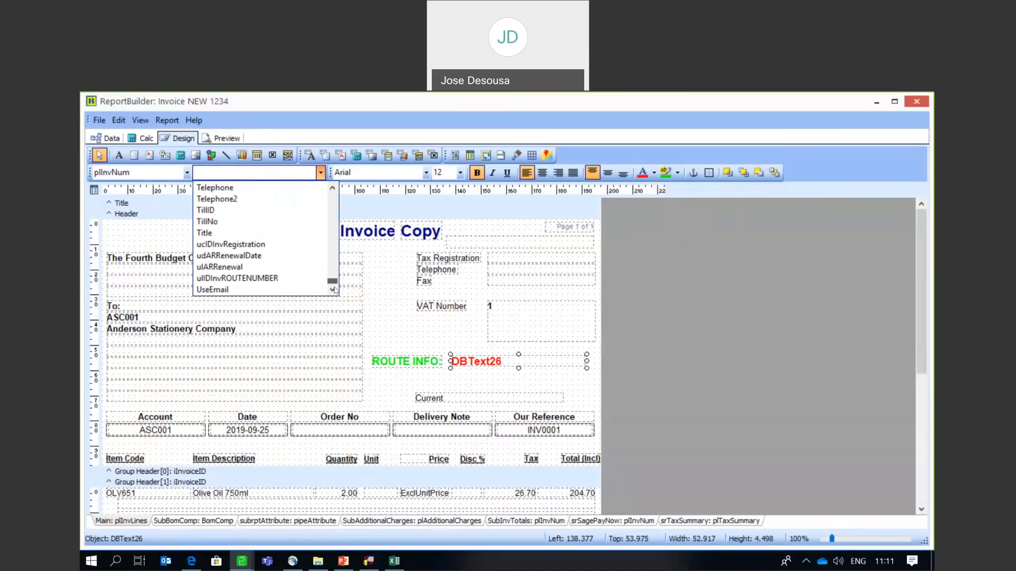
{"action": "left_click", "coordinate": [286, 278]}
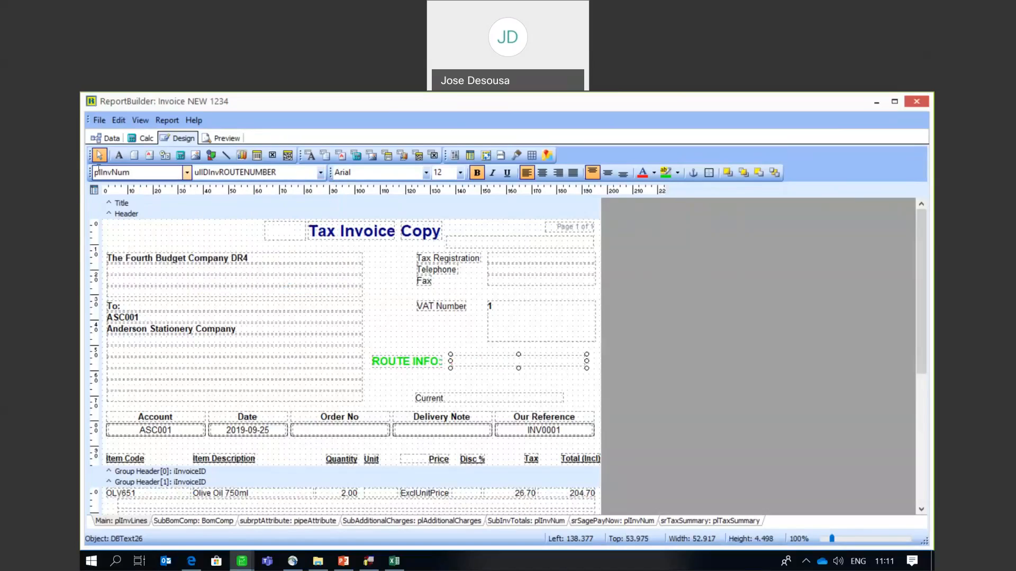
- Save and close the edited invoice layout, and make Invoice NEW 1234 the selected layout for printing
{"action": "left_click", "coordinate": [99, 120]}
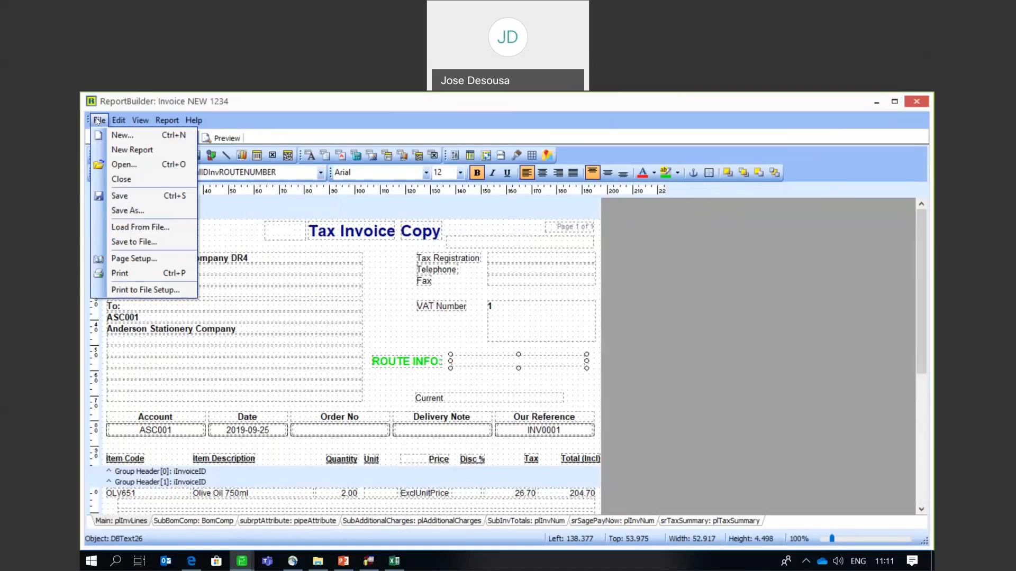
{"action": "left_click", "coordinate": [120, 196]}
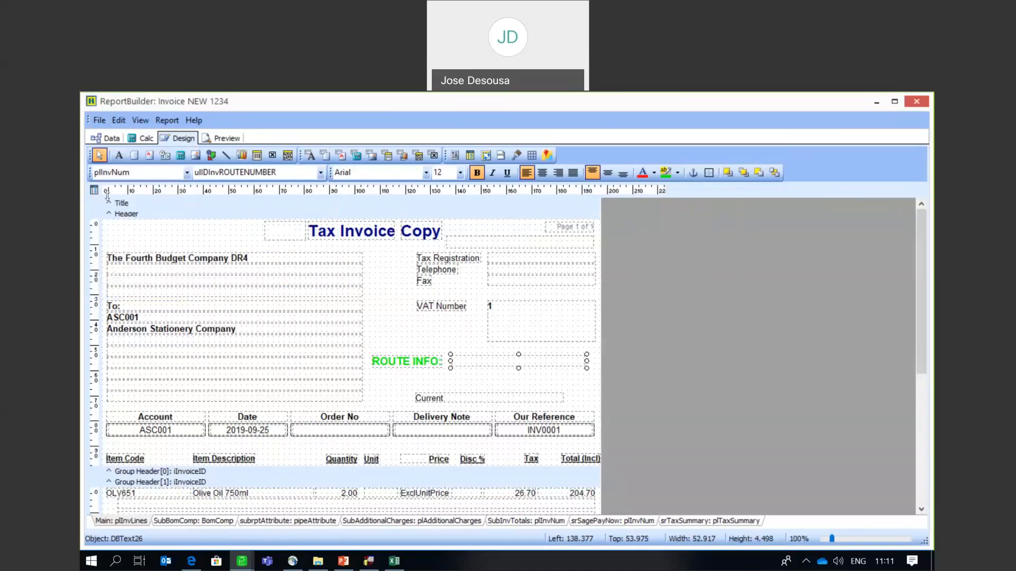
{"action": "left_click", "coordinate": [98, 120]}
{"action": "left_click", "coordinate": [108, 180]}
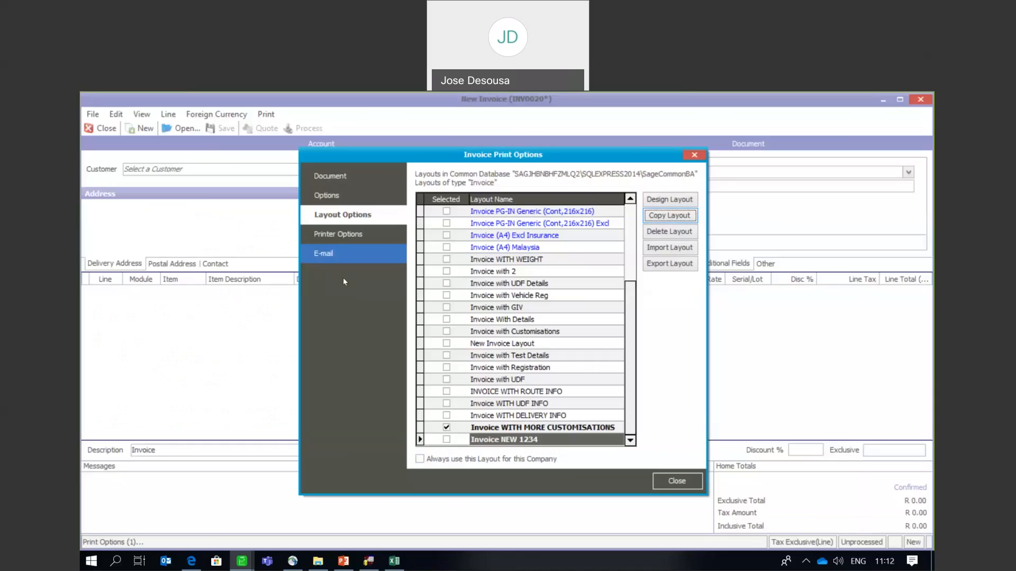
{"action": "left_click", "coordinate": [447, 439]}
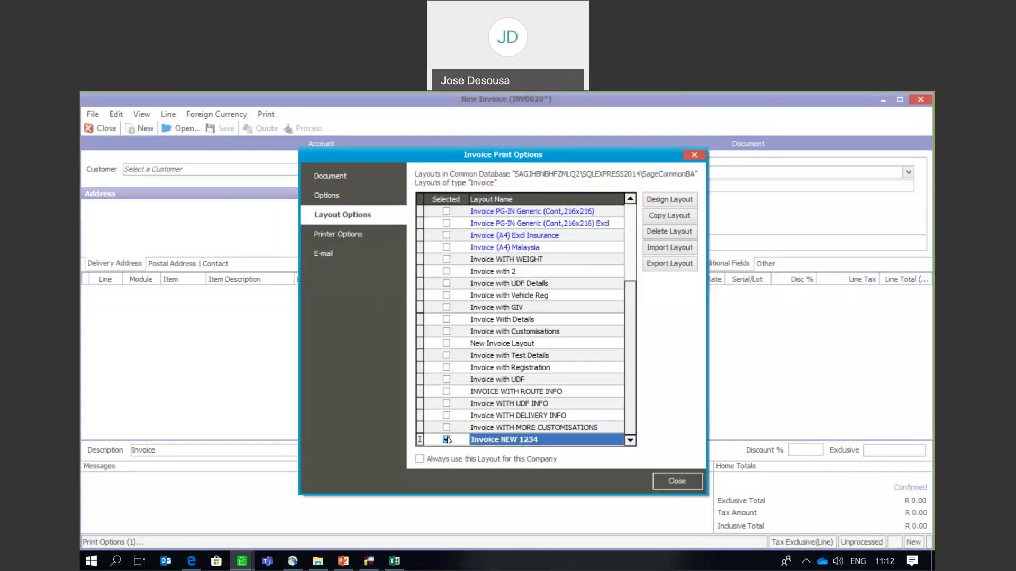
{"action": "left_click", "coordinate": [669, 484]}
- Choose Cassidy Printing Works as the invoice customer and add a line for Cucumber Slices QR (CCS94082) priced at R899.00 excluding tax
{"action": "left_click", "coordinate": [503, 169]}
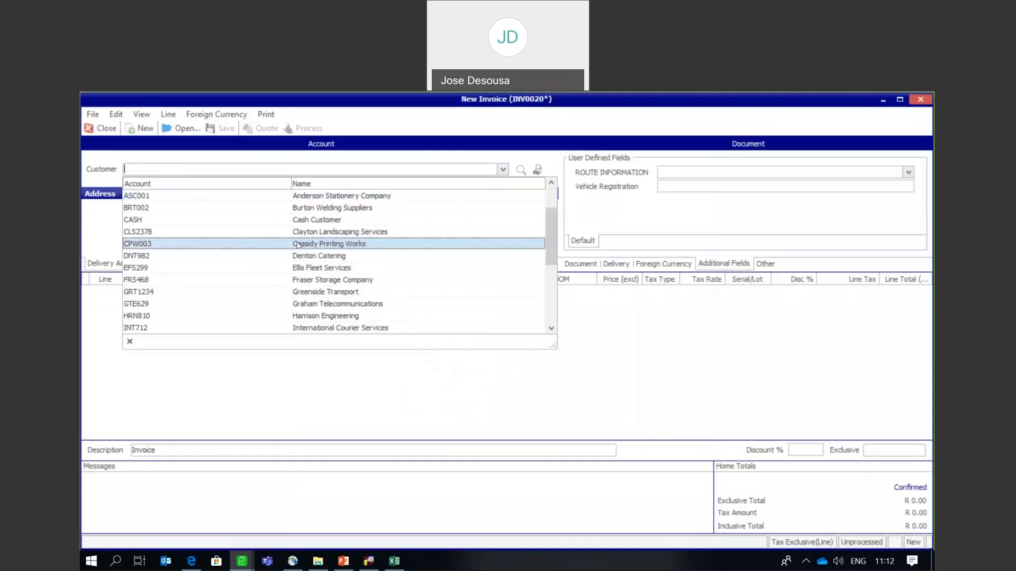
{"action": "left_click", "coordinate": [294, 240]}
{"action": "left_click", "coordinate": [169, 290]}
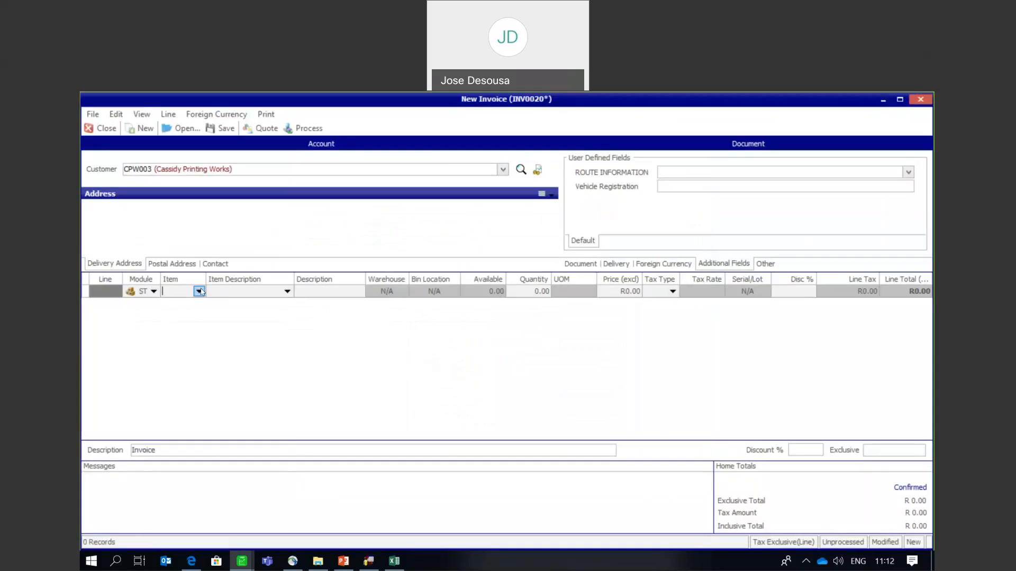
{"action": "left_click", "coordinate": [200, 291]}
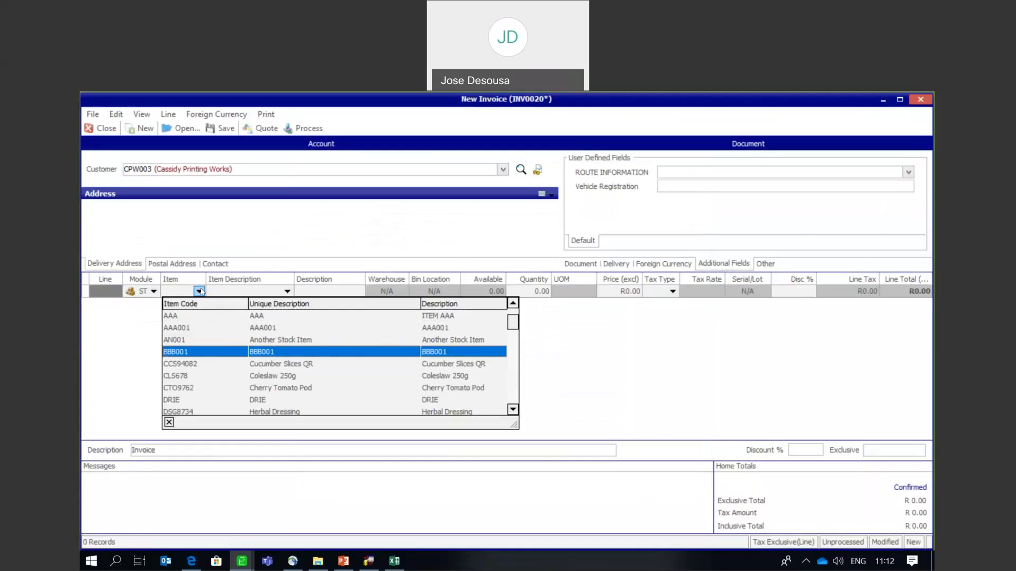
{"action": "left_click", "coordinate": [211, 364]}
{"action": "key", "text": "Tab"}
{"action": "key", "text": "Tab"}
{"action": "key", "text": "Tab"}
{"action": "type", "text": "899"}
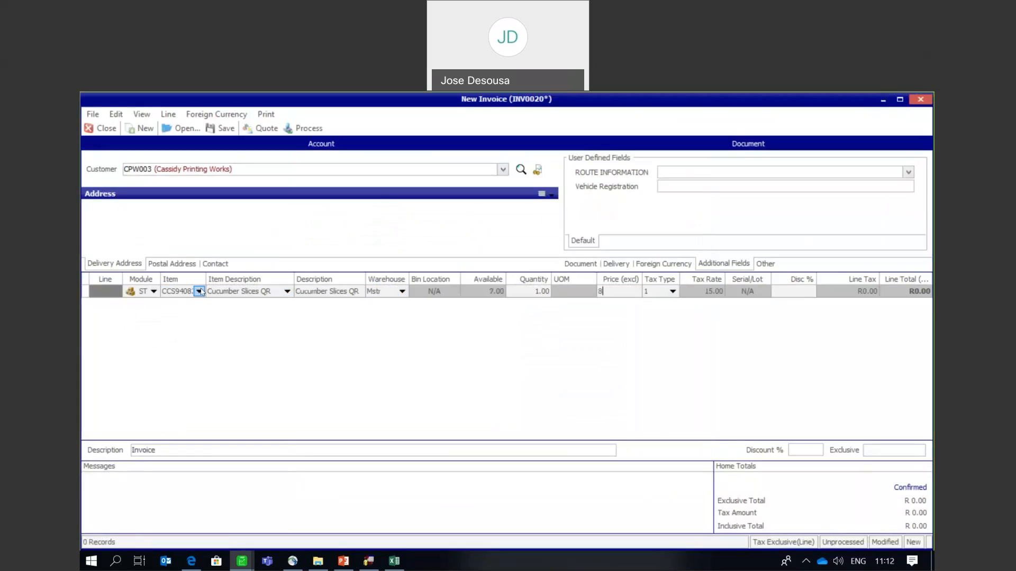
{"action": "key", "text": "Tab"}
{"action": "key", "text": "Tab"}
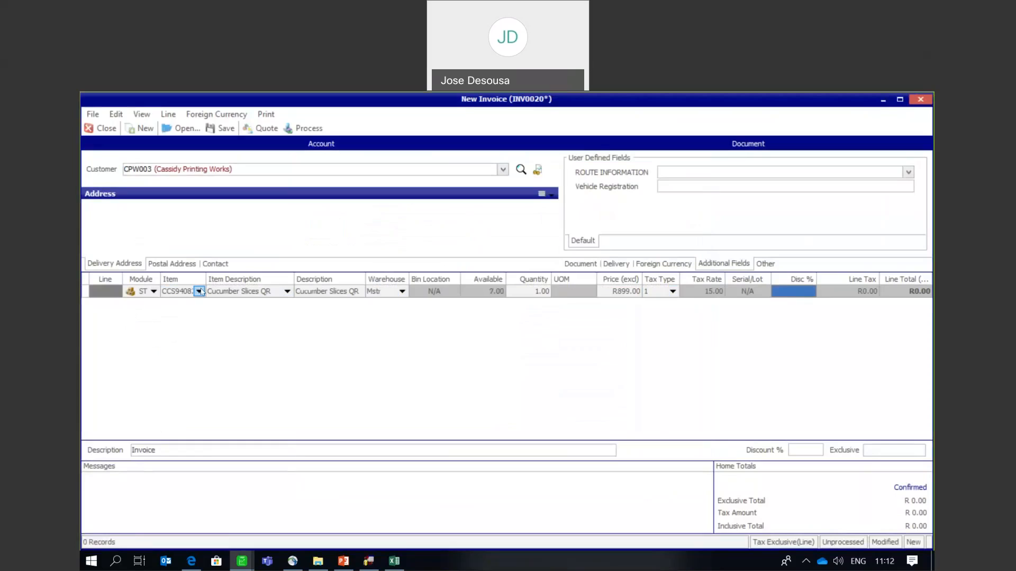
{"action": "key", "text": "Tab"}
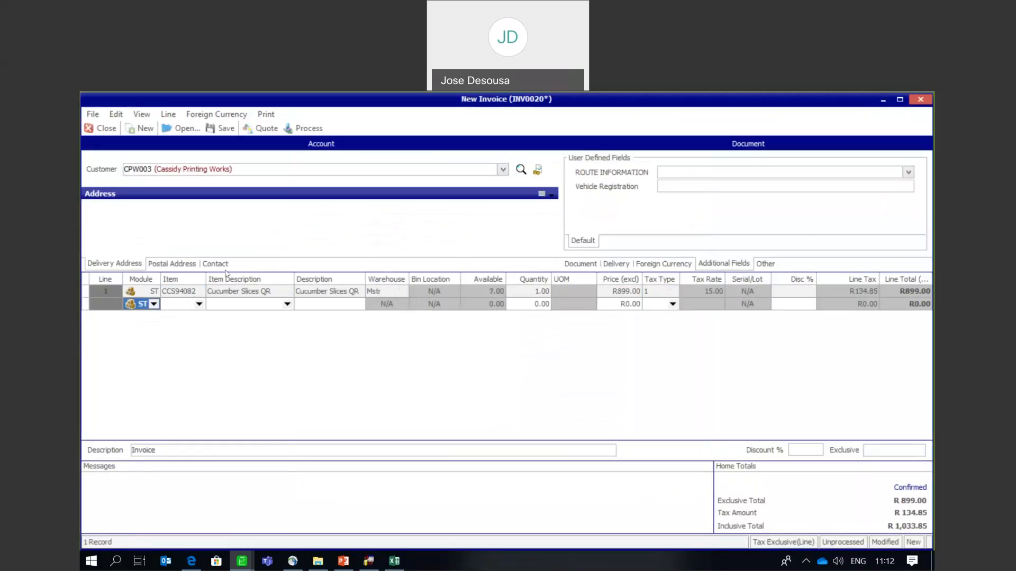
- Set the invoice's ROUTE INFORMATION to REGIONAL and its Vehicle Registration to ABCD12345
{"action": "left_click", "coordinate": [909, 173]}
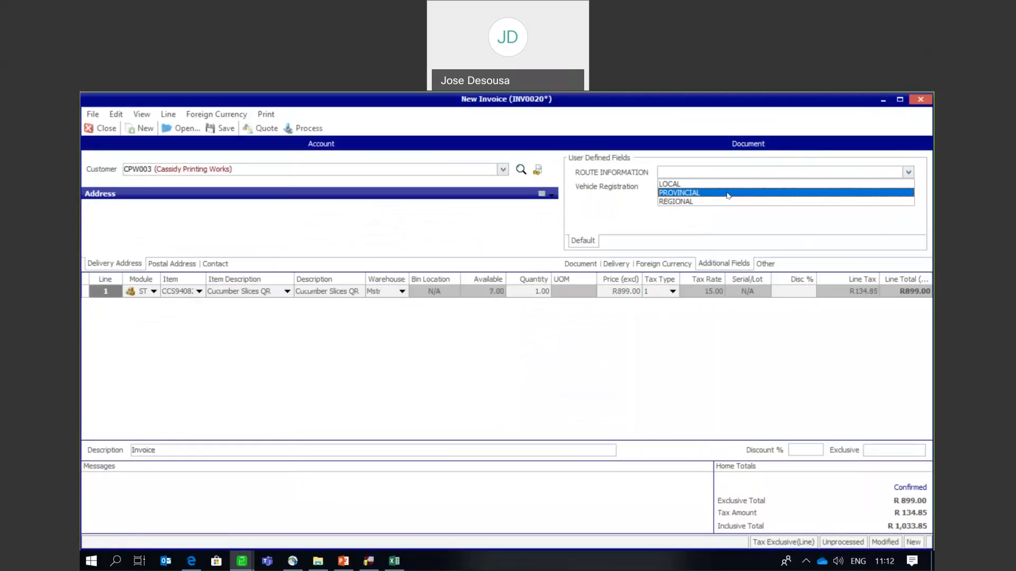
{"action": "left_click", "coordinate": [690, 205]}
{"action": "left_click", "coordinate": [667, 185]}
{"action": "type", "text": "ABCD12345"}
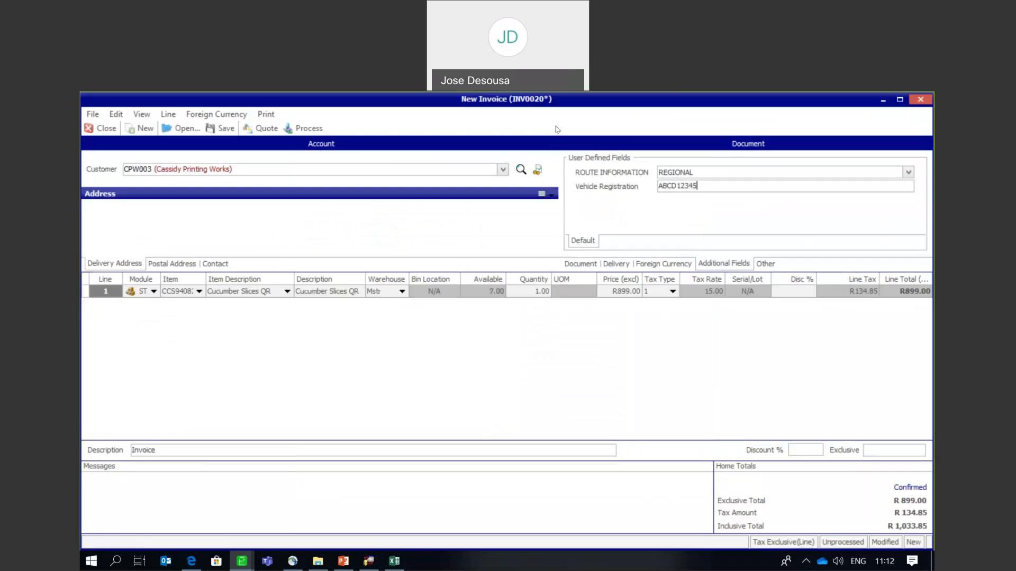
- Process the invoice despite the account terms, preview its printout and close the invoice window
{"action": "left_click", "coordinate": [299, 130]}
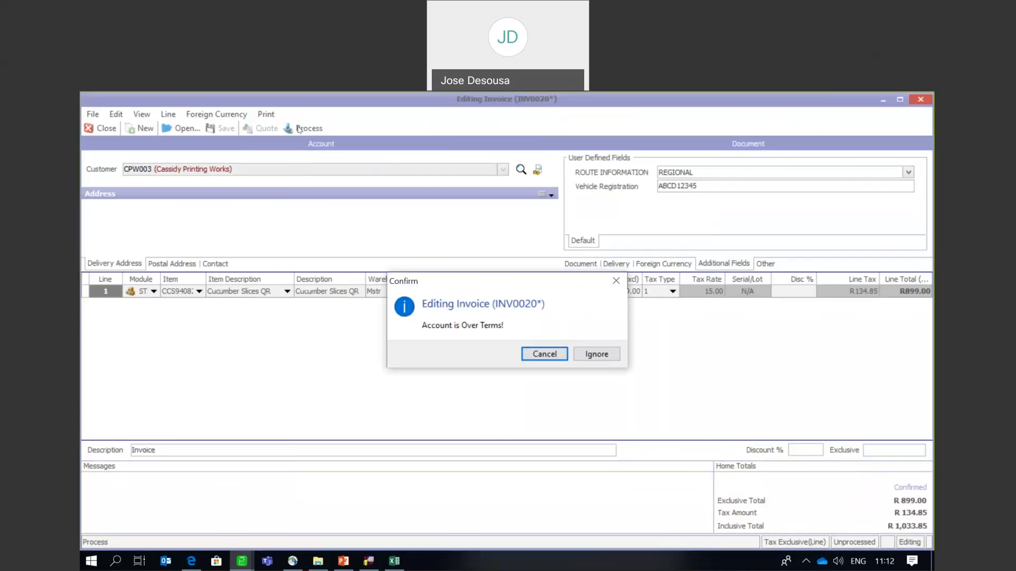
{"action": "left_click", "coordinate": [580, 352]}
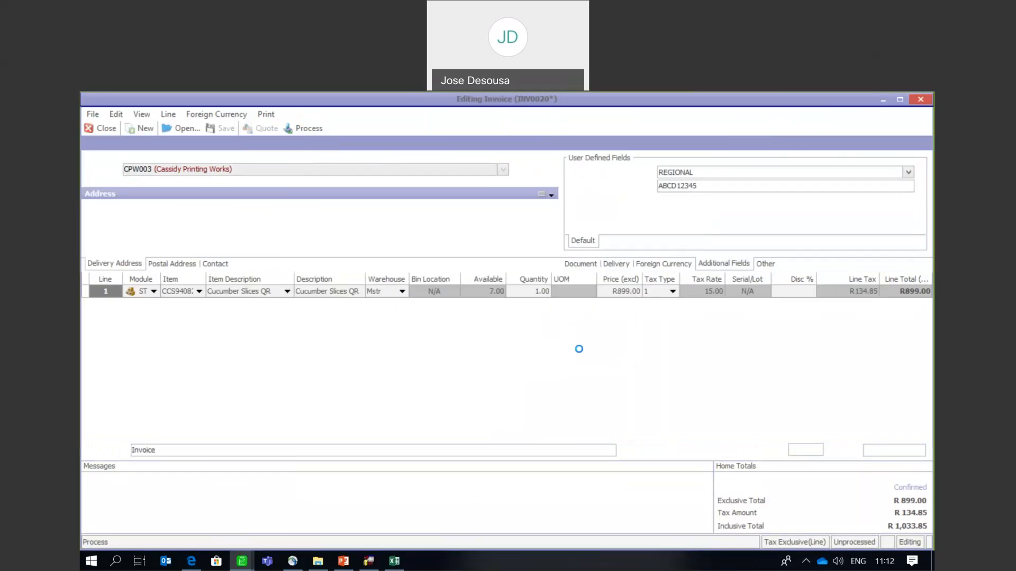
{"action": "left_click", "coordinate": [553, 351]}
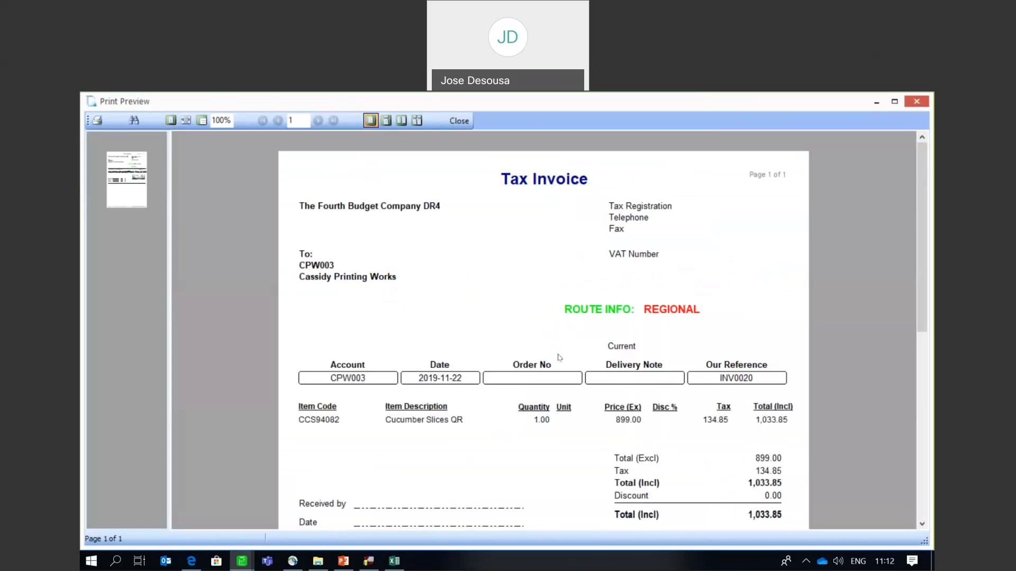
{"action": "left_click", "coordinate": [459, 121]}
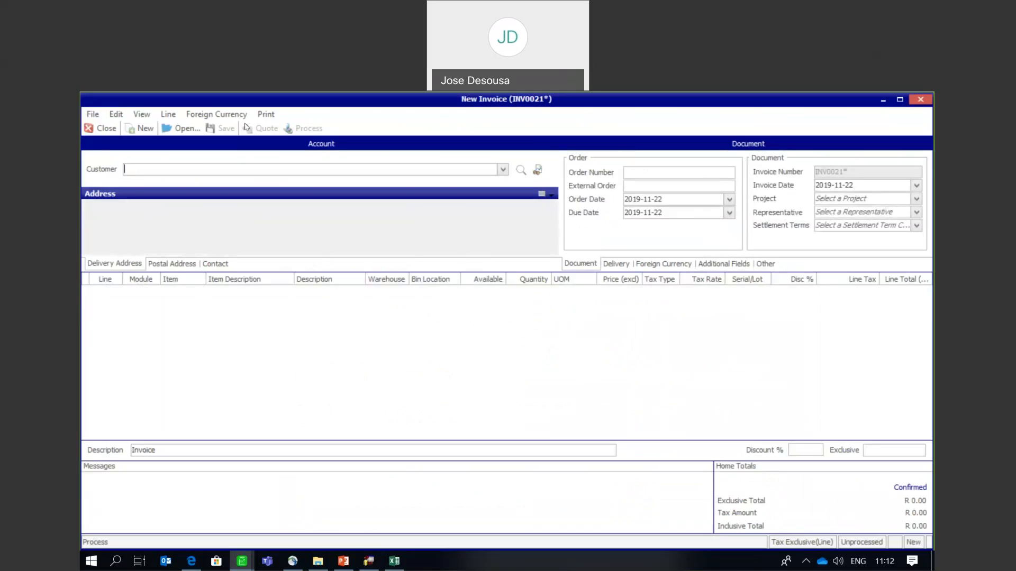
{"action": "left_click", "coordinate": [102, 133]}
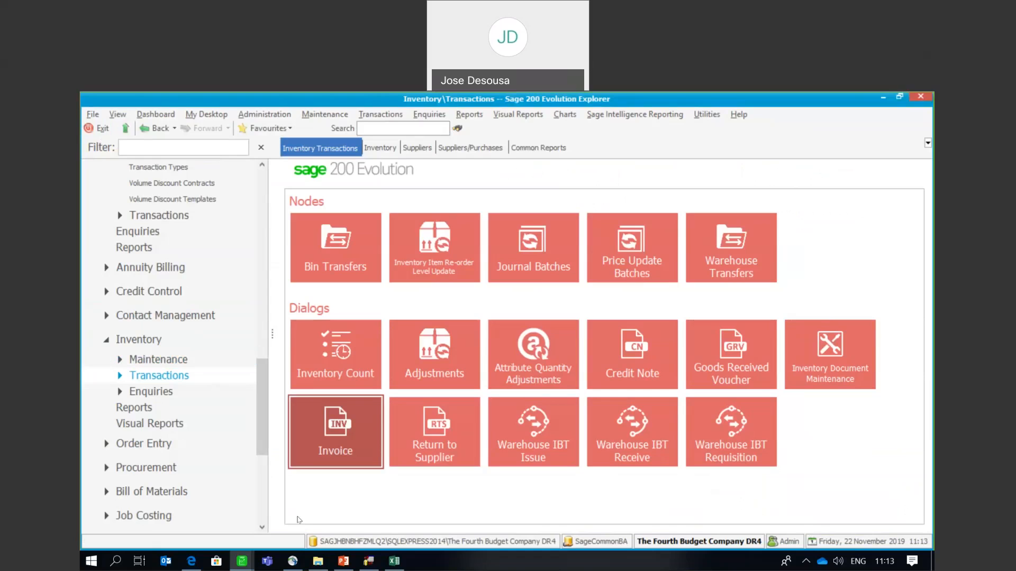
- Switch to Data Distribution Services and open the publisher properties of the Suppliers import plug-in
{"action": "left_click", "coordinate": [368, 562]}
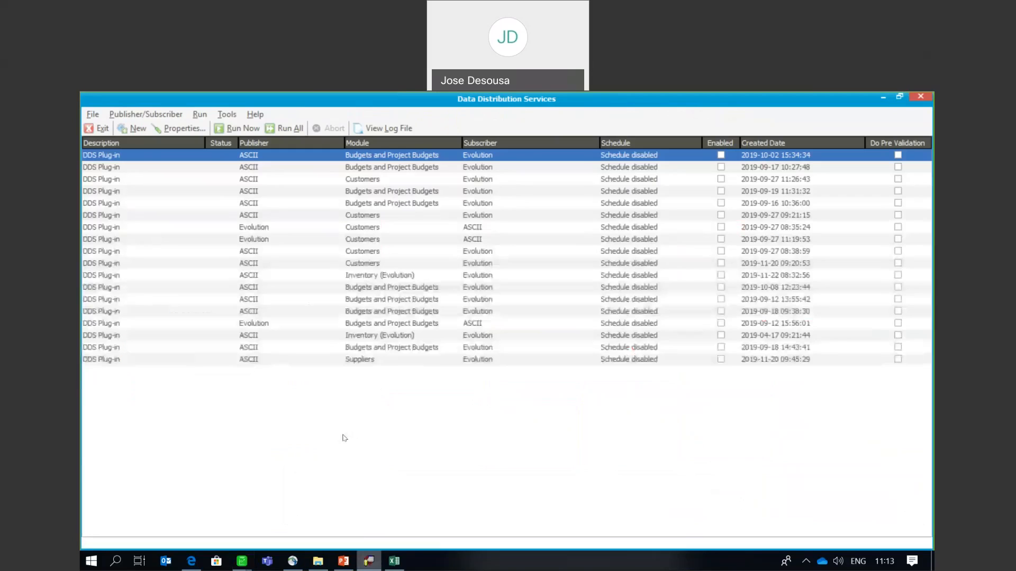
{"action": "left_click", "coordinate": [330, 361]}
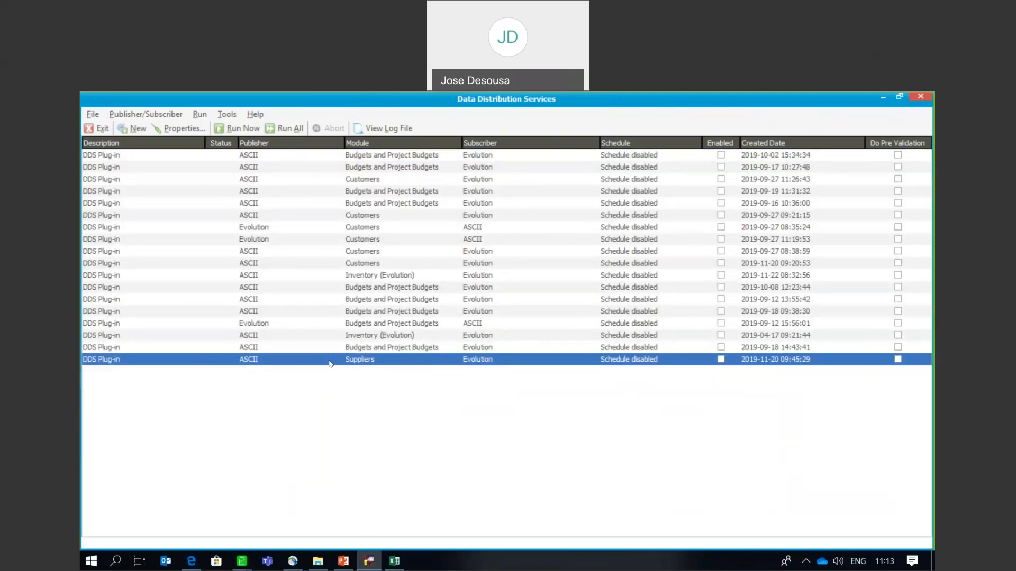
{"action": "left_click", "coordinate": [172, 127]}
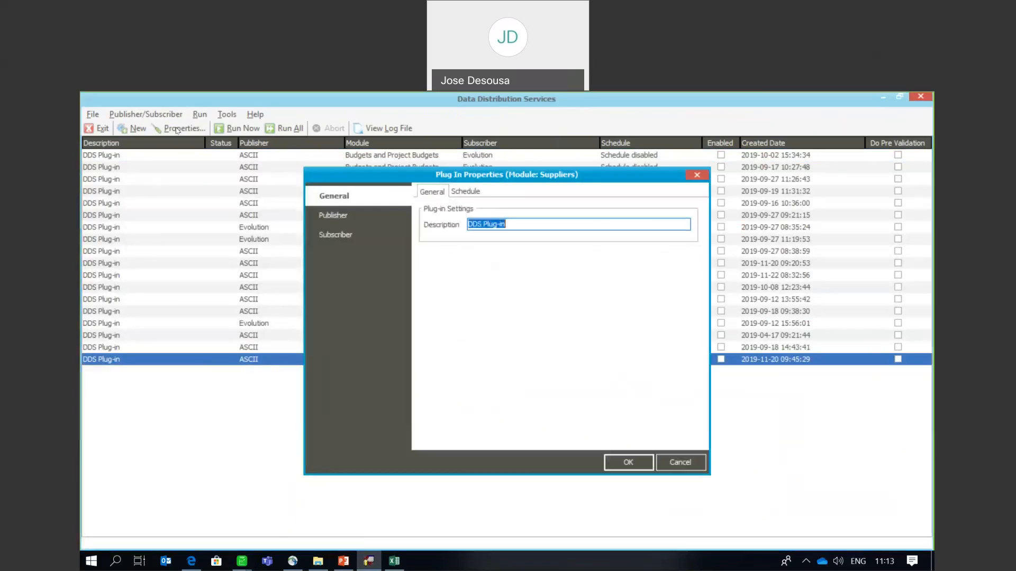
{"action": "left_click", "coordinate": [324, 222]}
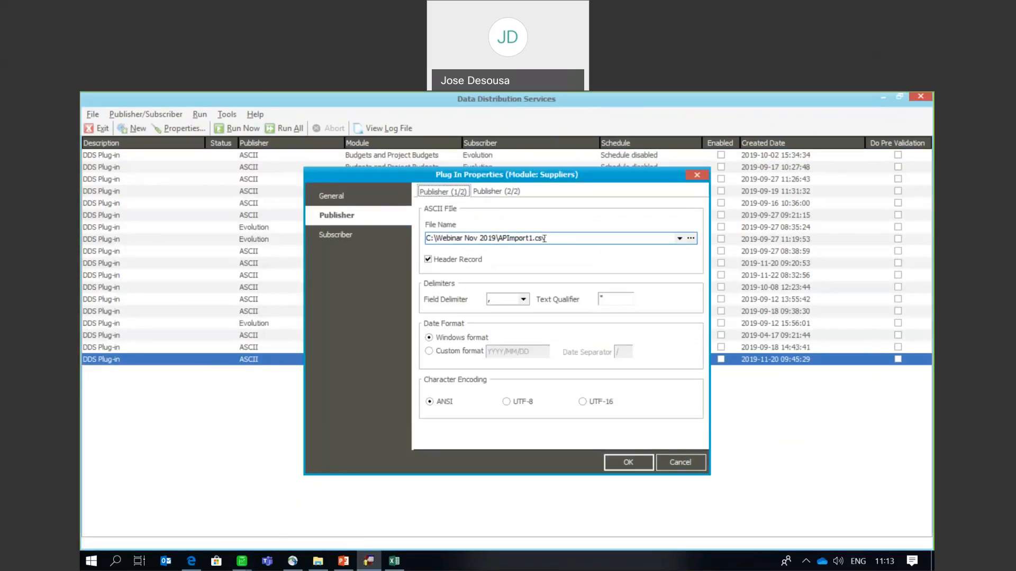
- In the APImport1 sheet in Excel, widen columns A to C to fit their text and clear the VENDOR CONTRACT heading from C1
{"action": "left_click", "coordinate": [394, 560]}
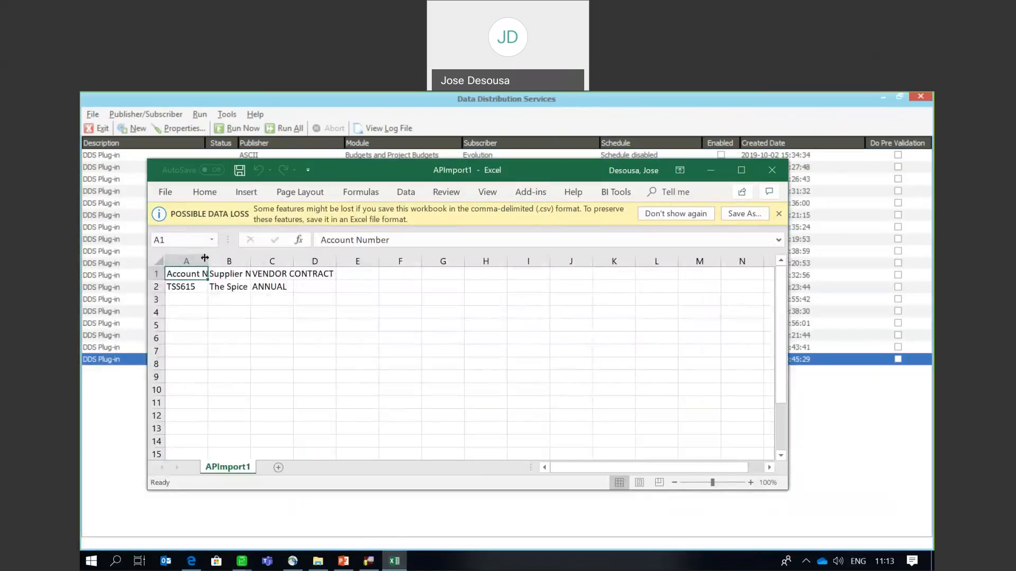
{"action": "left_click_drag", "start_coordinate": [208, 261], "coordinate": [489, 258]}
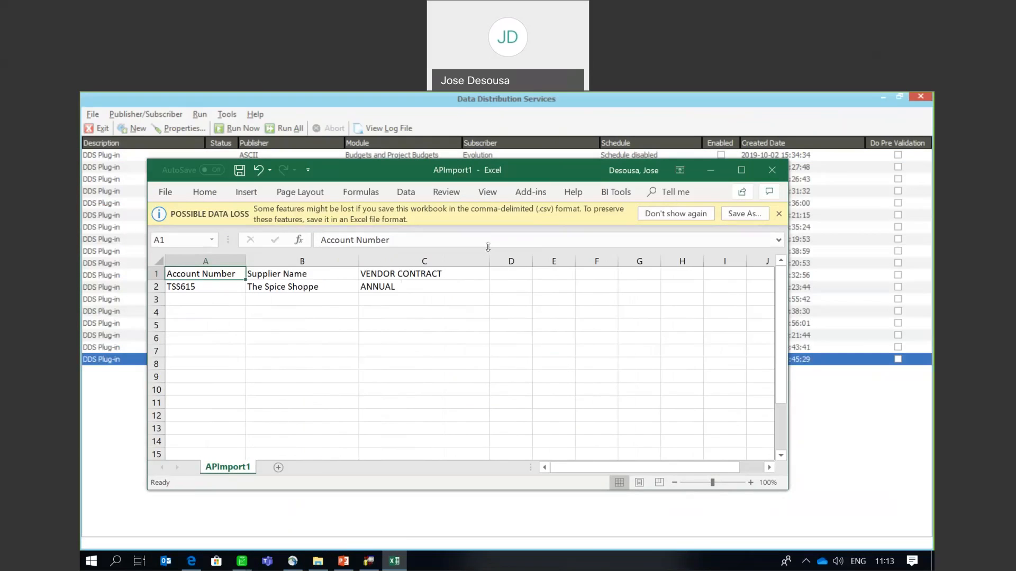
{"action": "left_click", "coordinate": [454, 275]}
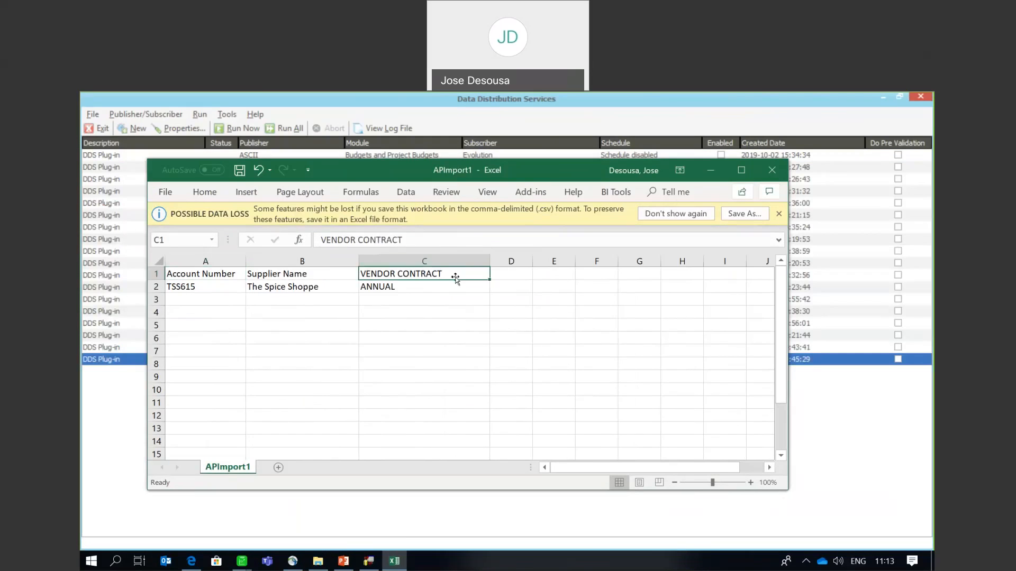
{"action": "key", "text": "Delete"}
{"action": "left_click", "coordinate": [428, 288]}
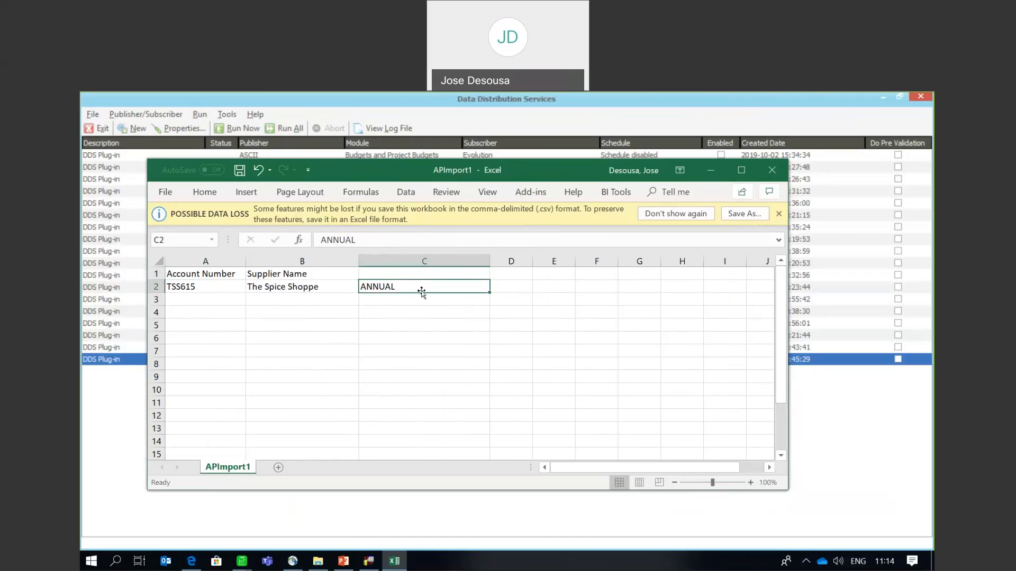
{"action": "left_click", "coordinate": [419, 274]}
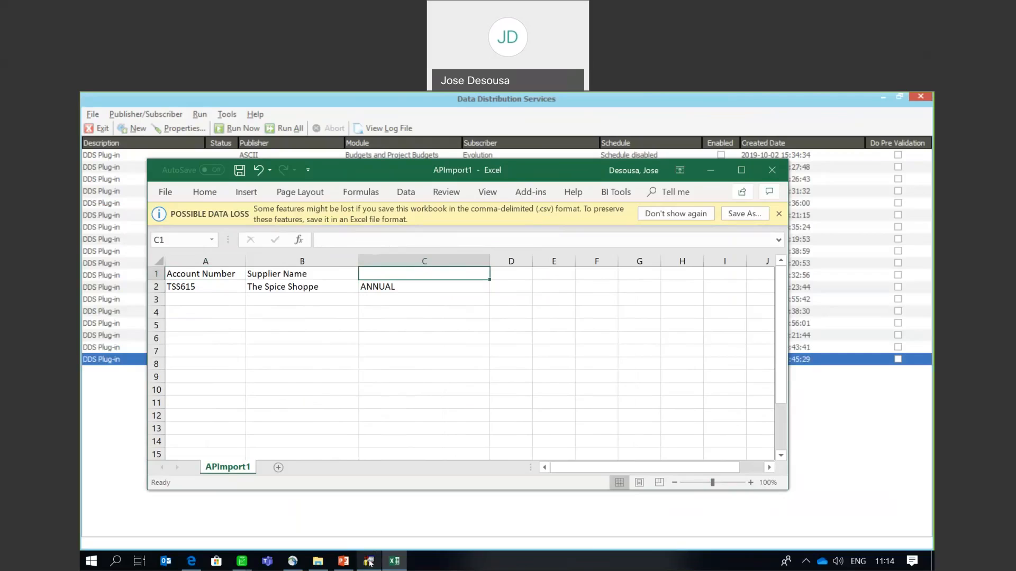
- Switch to Sage 200 Evolution and open the CONTRACT STATUS user-defined field of the Suppliers table for editing
{"action": "mouse_move", "coordinate": [368, 563]}
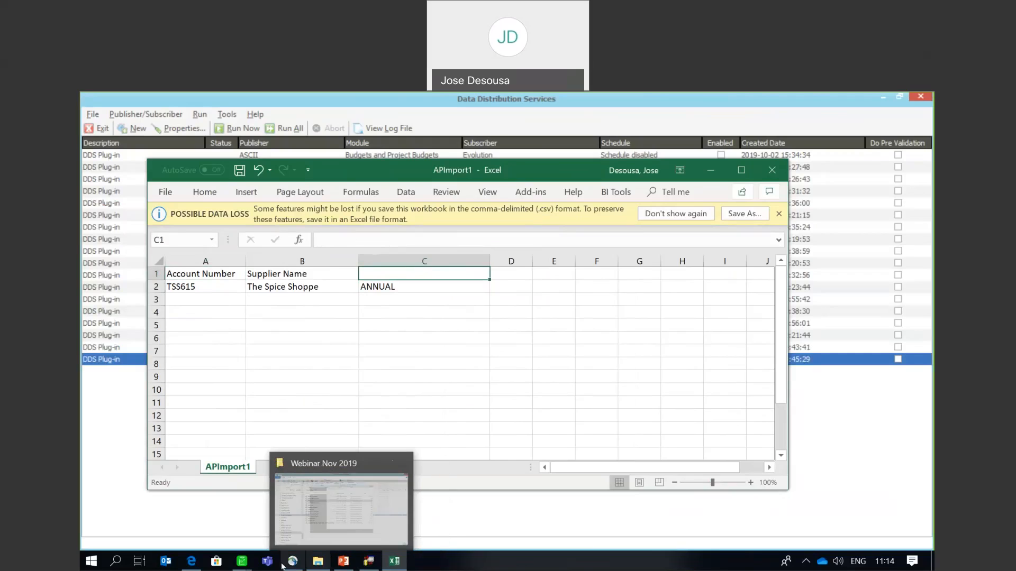
{"action": "mouse_move", "coordinate": [242, 561]}
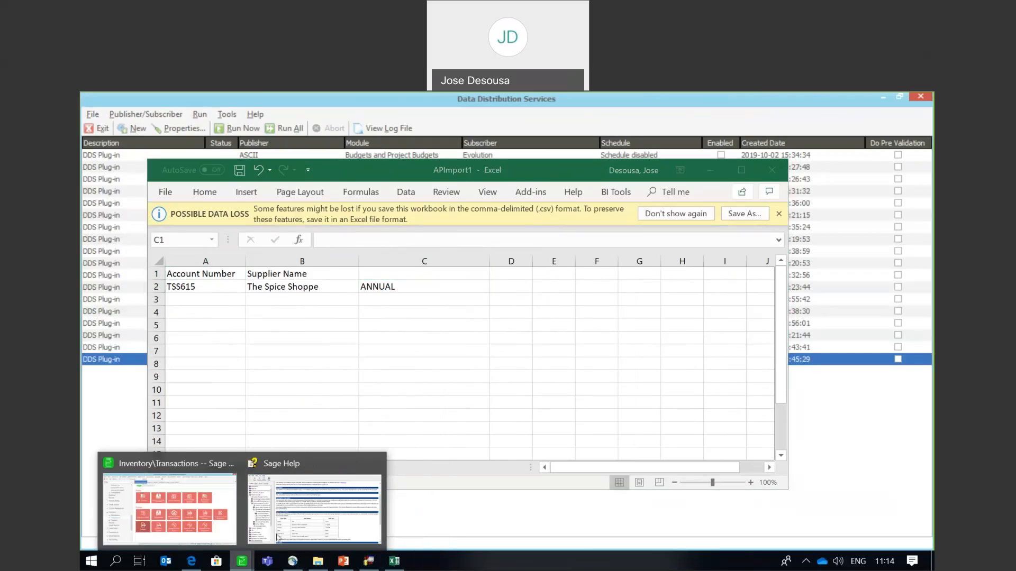
{"action": "left_click", "coordinate": [198, 504]}
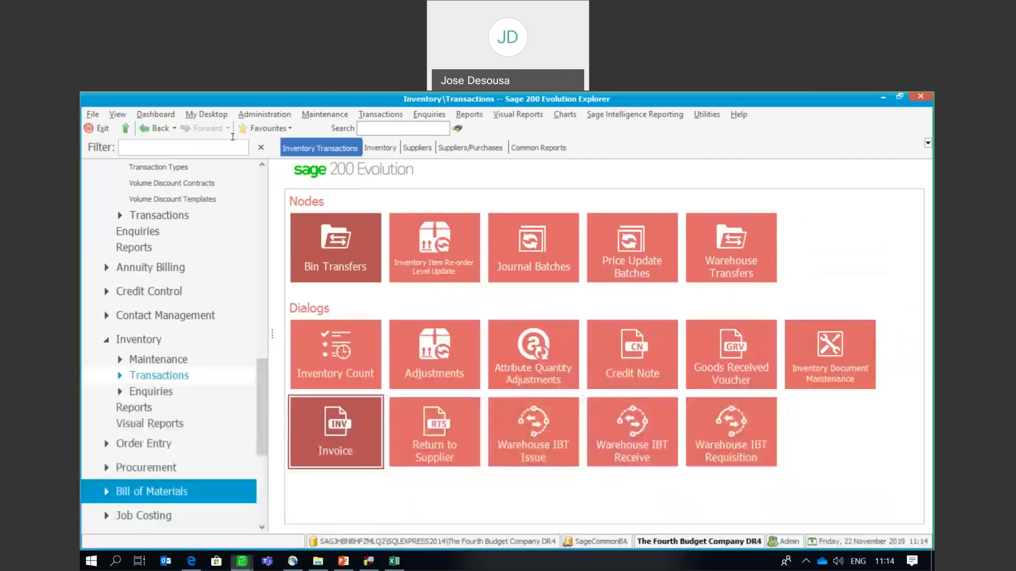
{"action": "left_click", "coordinate": [254, 116]}
{"action": "mouse_move", "coordinate": [267, 148]}
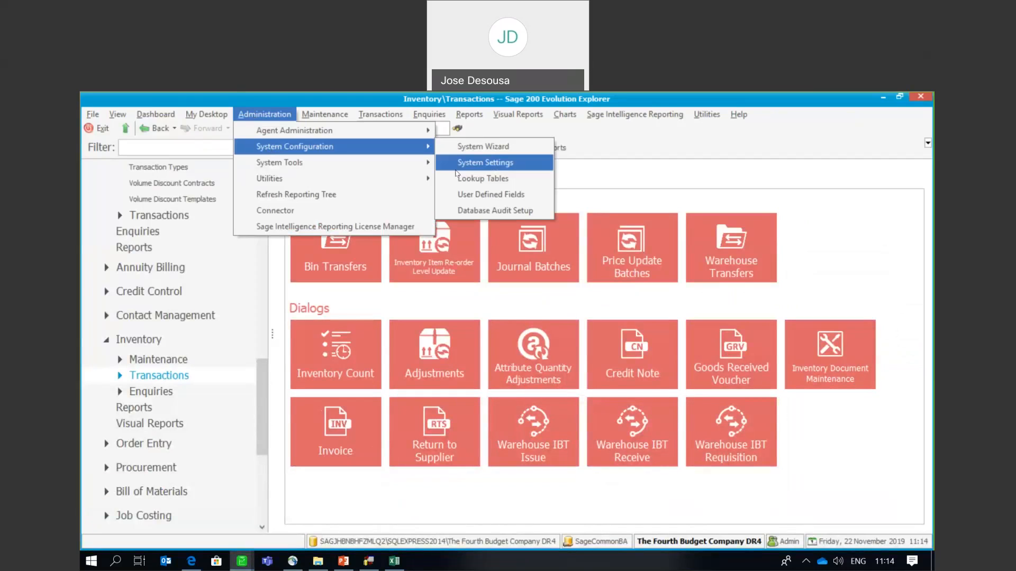
{"action": "left_click", "coordinate": [460, 194]}
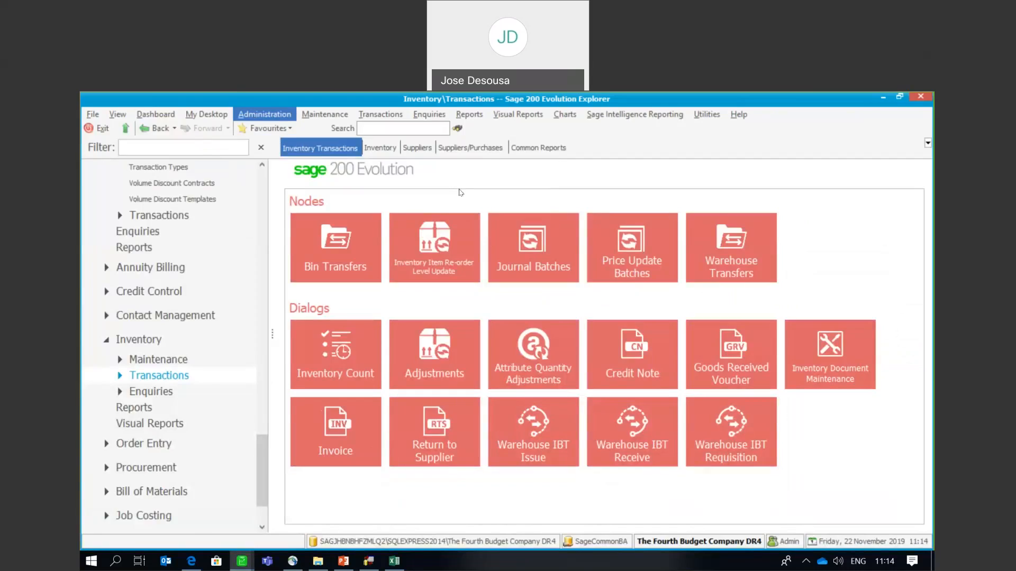
{"action": "left_click_drag", "start_coordinate": [325, 205], "coordinate": [325, 406]}
{"action": "left_click", "coordinate": [133, 517]}
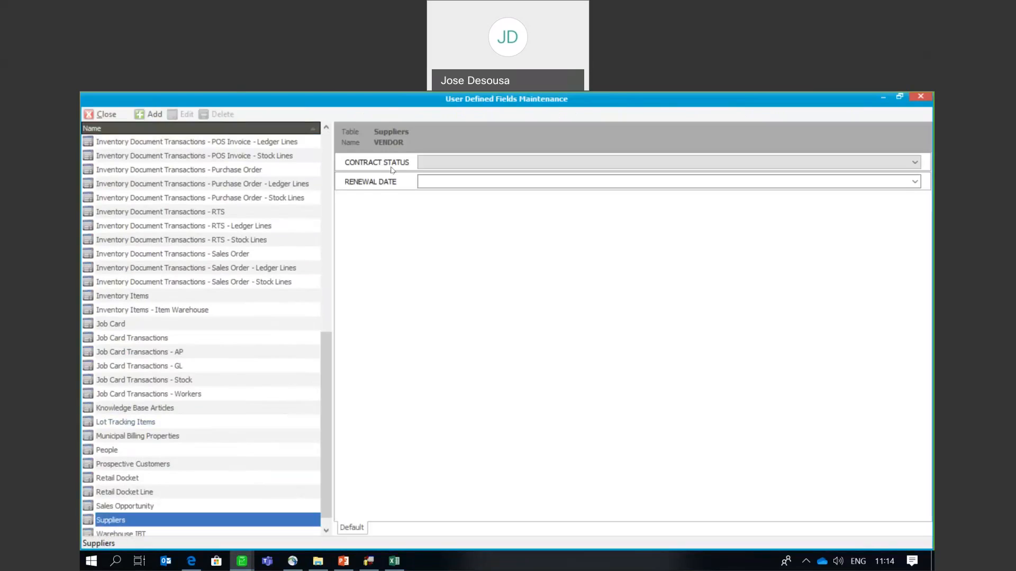
{"action": "left_click", "coordinate": [392, 170]}
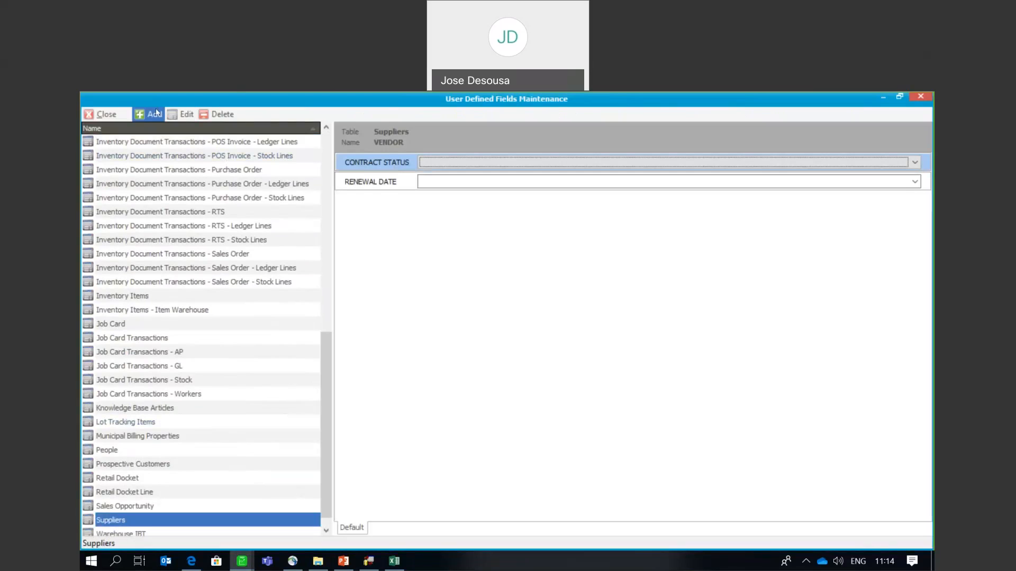
{"action": "left_click", "coordinate": [180, 115]}
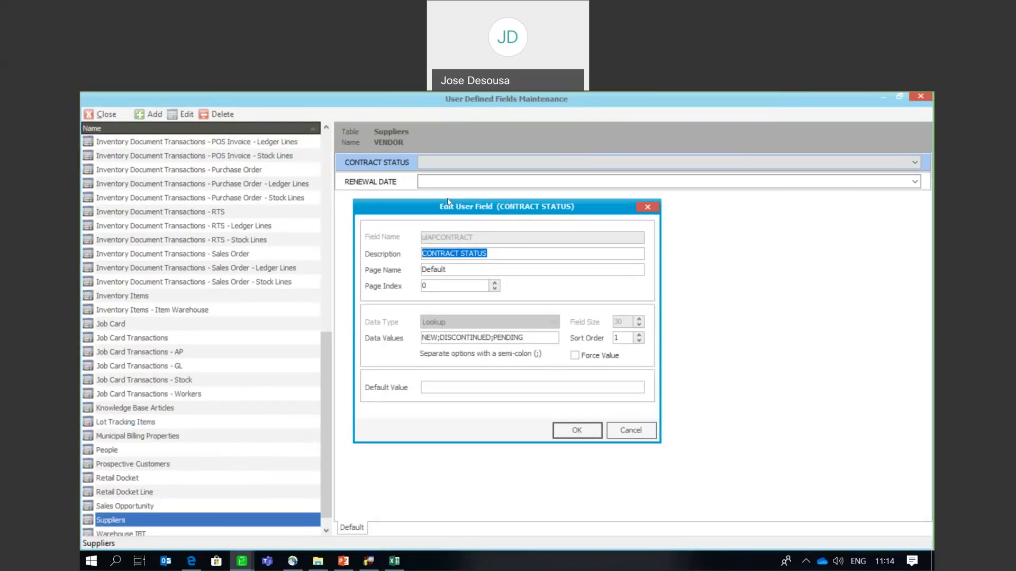
- Switch to Data Distribution Services and delete the VENDOR CONTRACT user field from the Suppliers plug-in's ASCII file mapping
{"action": "left_click", "coordinate": [371, 561]}
{"action": "left_click", "coordinate": [510, 194]}
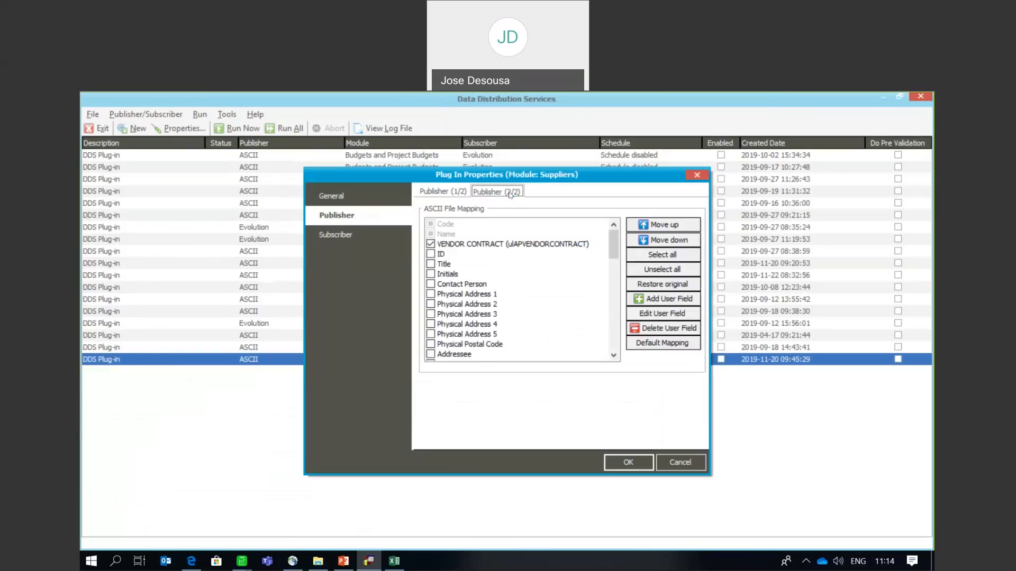
{"action": "left_click", "coordinate": [431, 244]}
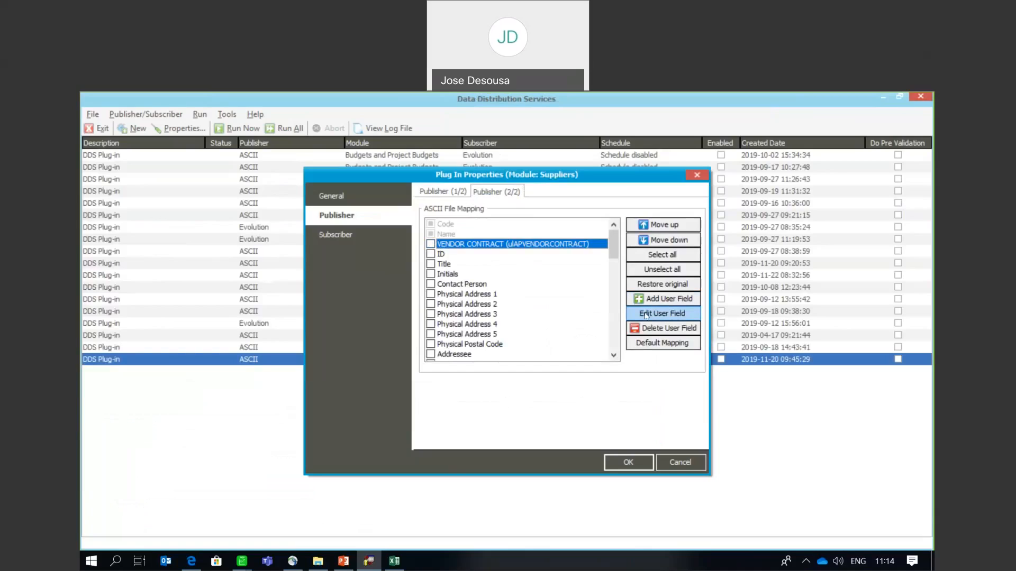
{"action": "left_click", "coordinate": [652, 329]}
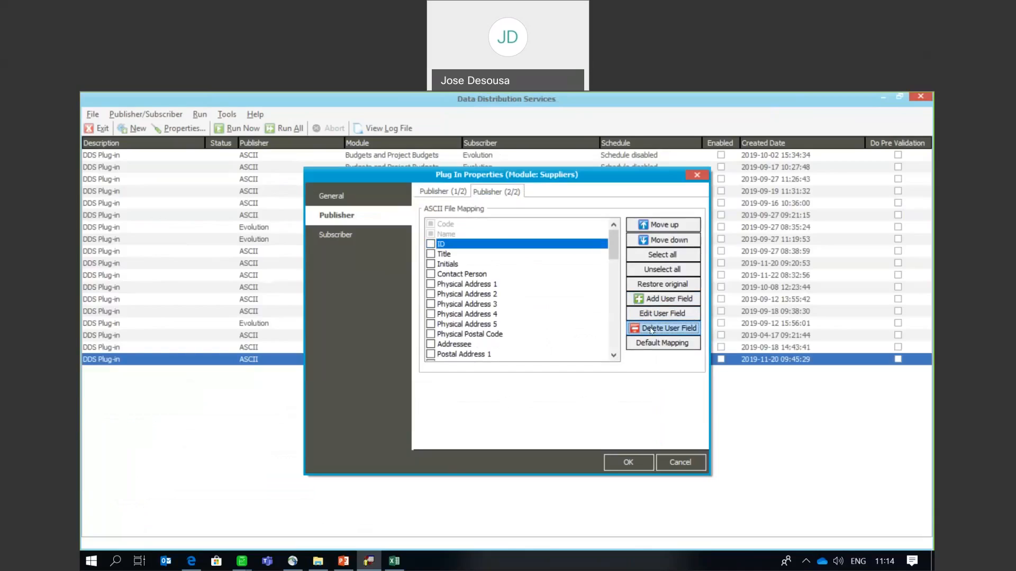
- Start a new user field in the mapping, check its description in Sage 200 Evolution, and enter CONTRACT STATUS as the description
{"action": "left_click", "coordinate": [674, 300]}
{"action": "left_click", "coordinate": [479, 300]}
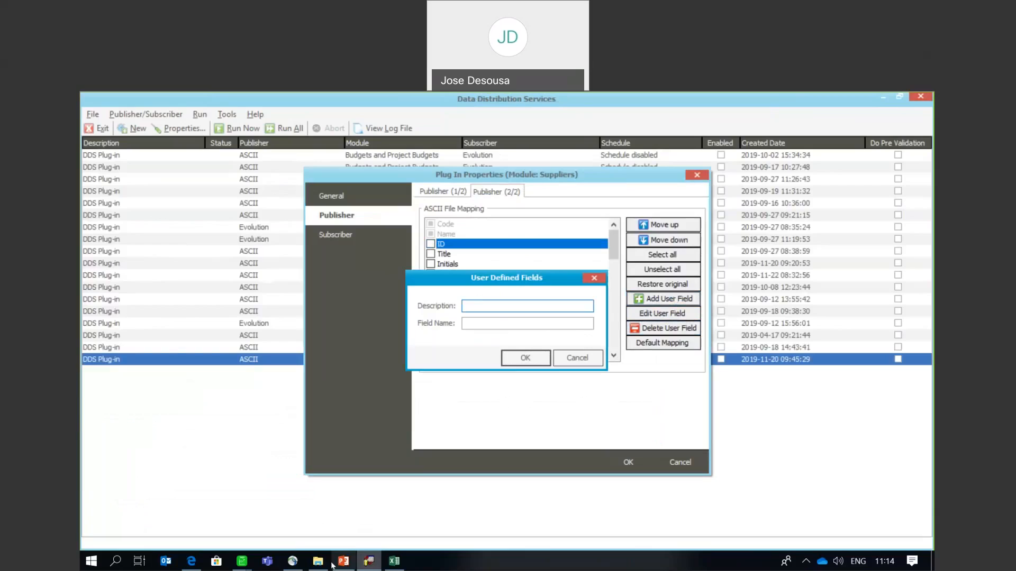
{"action": "left_click", "coordinate": [251, 565]}
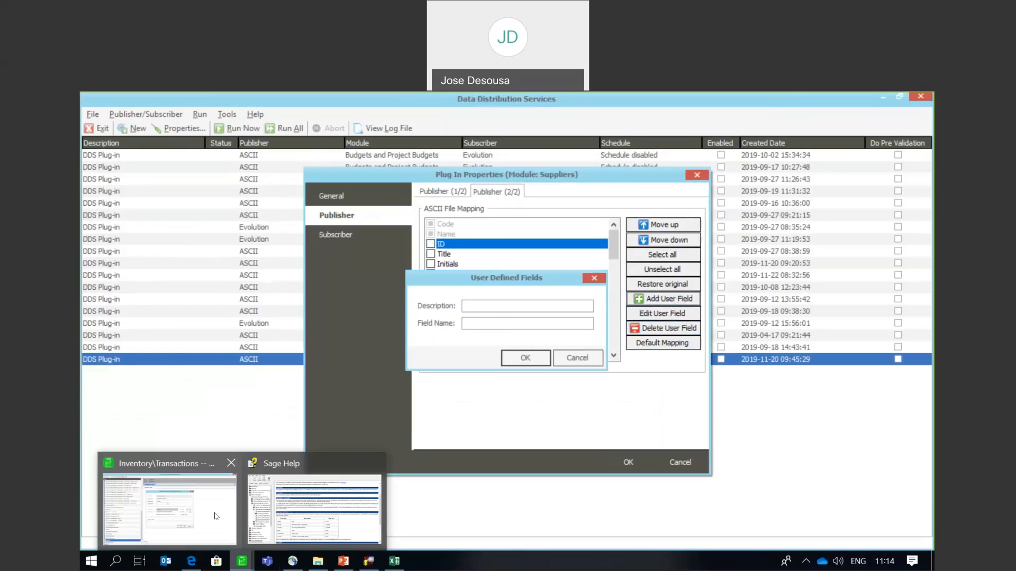
{"action": "left_click", "coordinate": [198, 513]}
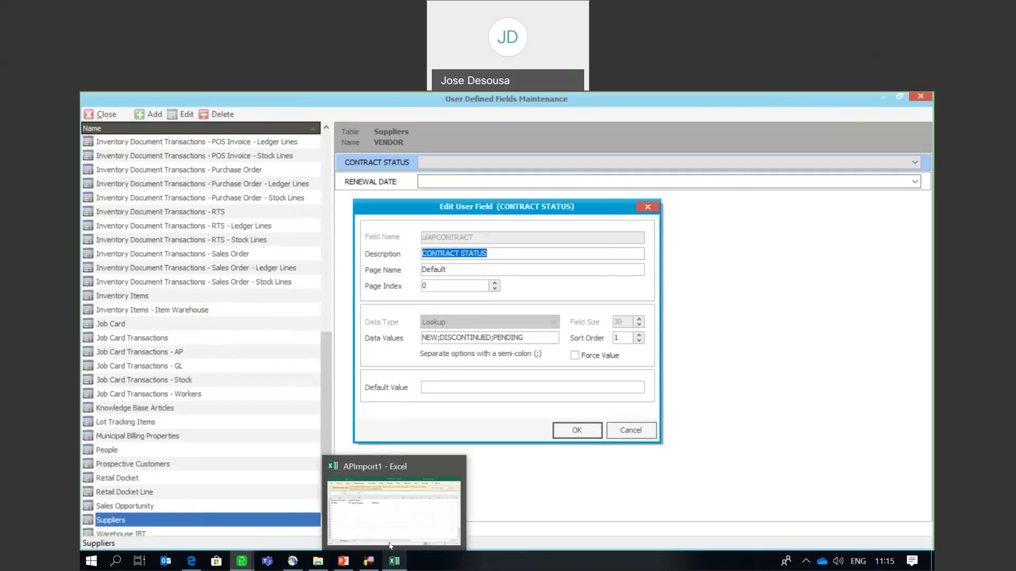
{"action": "left_click", "coordinate": [369, 561]}
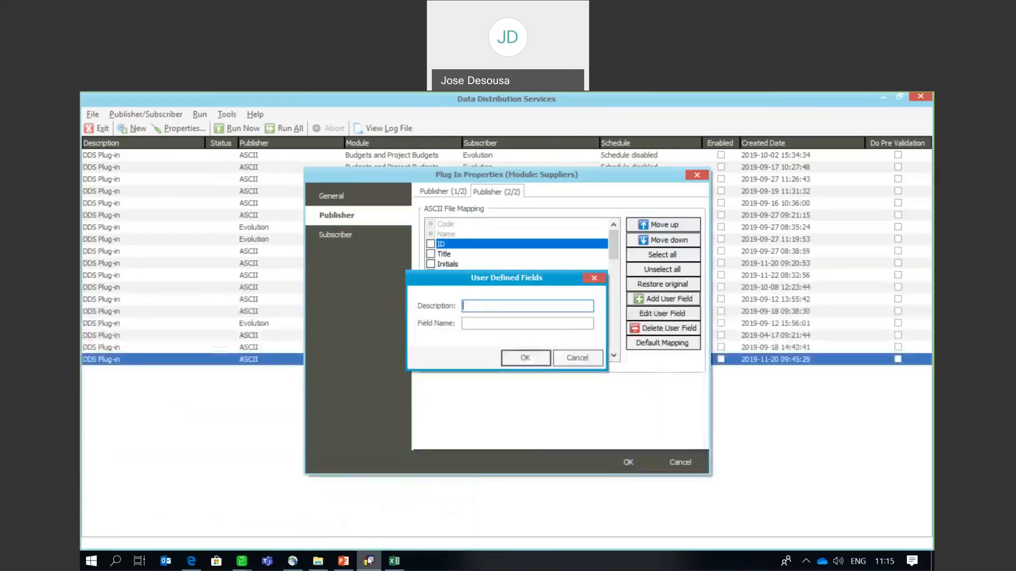
{"action": "type", "text": "CONTRACT STATUS"}
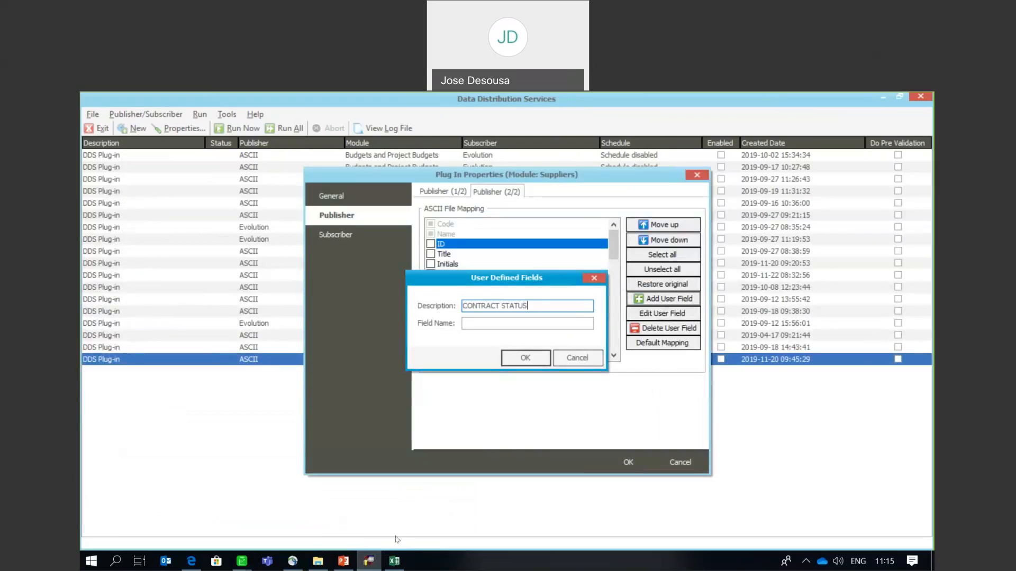
{"action": "left_click", "coordinate": [506, 326]}
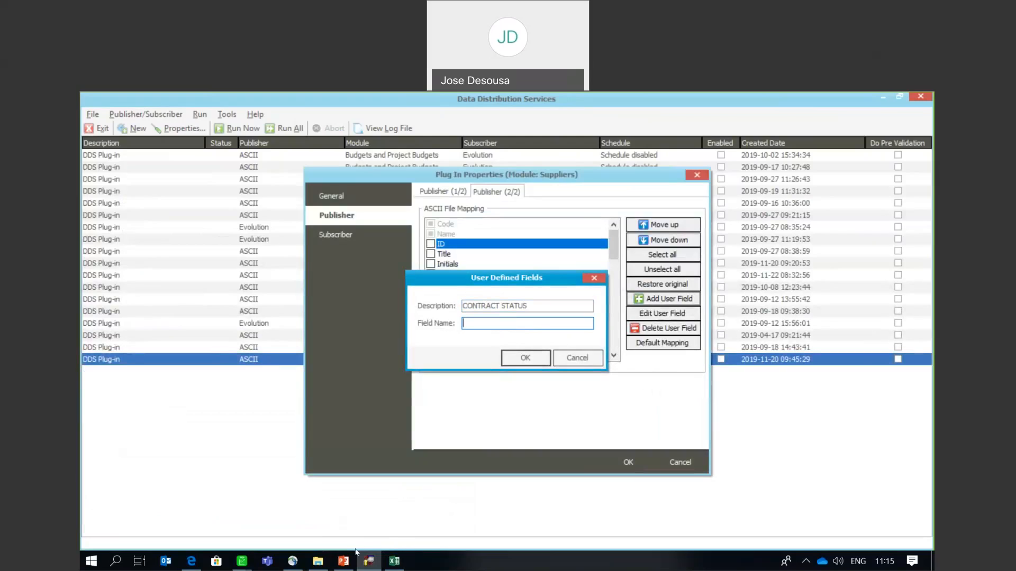
- Look up the field name in Sage 200 Evolution, enter ulAPCONTRACT as the mapping user field's name and add the field
{"action": "left_click", "coordinate": [242, 563]}
{"action": "left_click", "coordinate": [194, 508]}
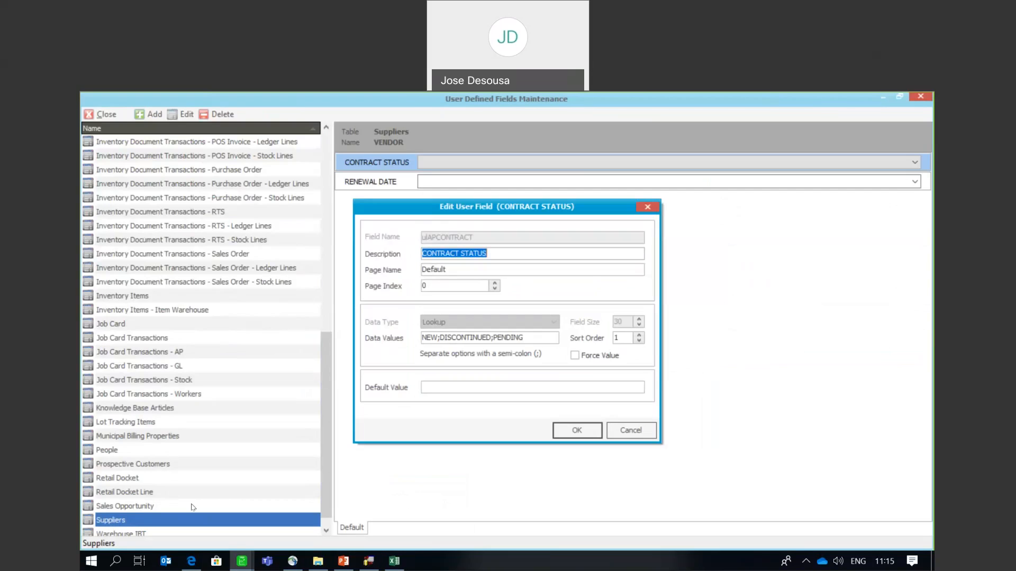
{"action": "left_click", "coordinate": [393, 562]}
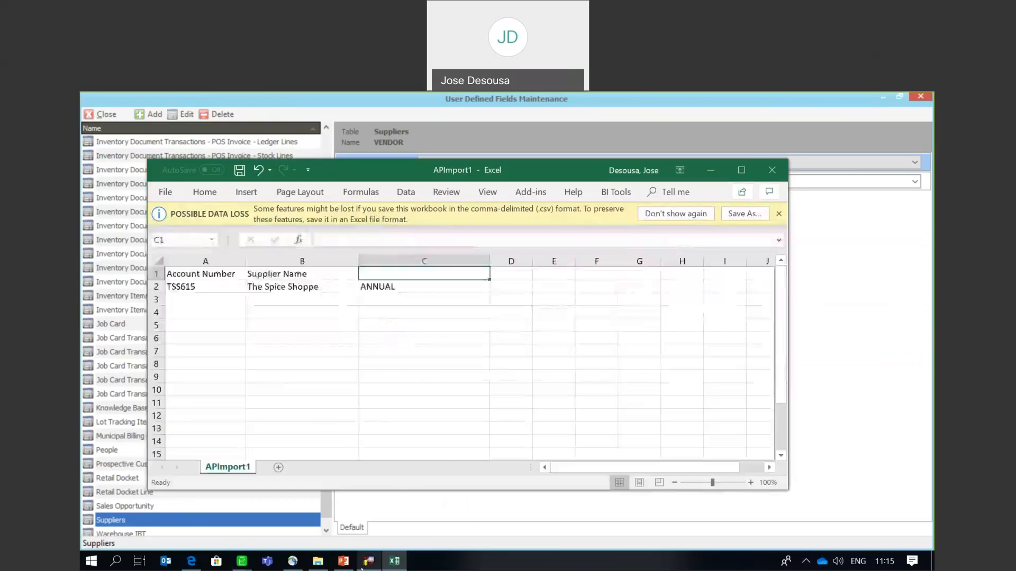
{"action": "left_click", "coordinate": [374, 565]}
{"action": "type", "text": "ul"}
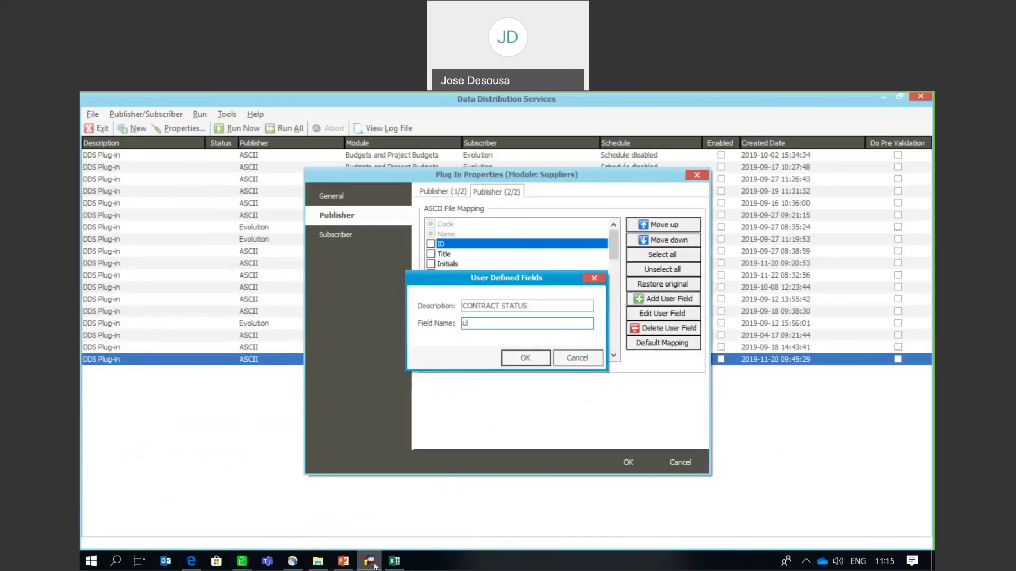
{"action": "type", "text": "CONTRACT"}
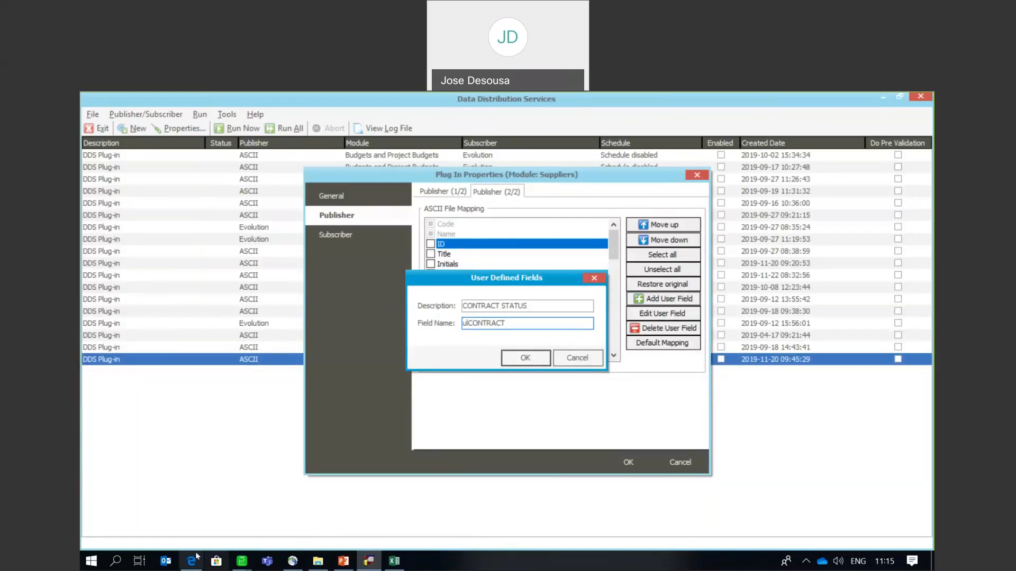
{"action": "mouse_move", "coordinate": [245, 566]}
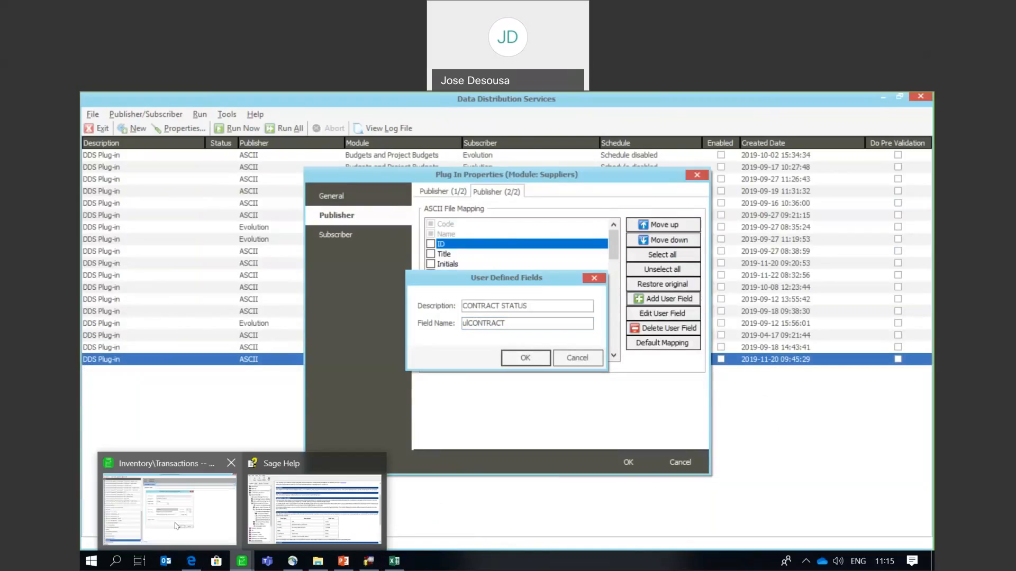
{"action": "left_click", "coordinate": [176, 525]}
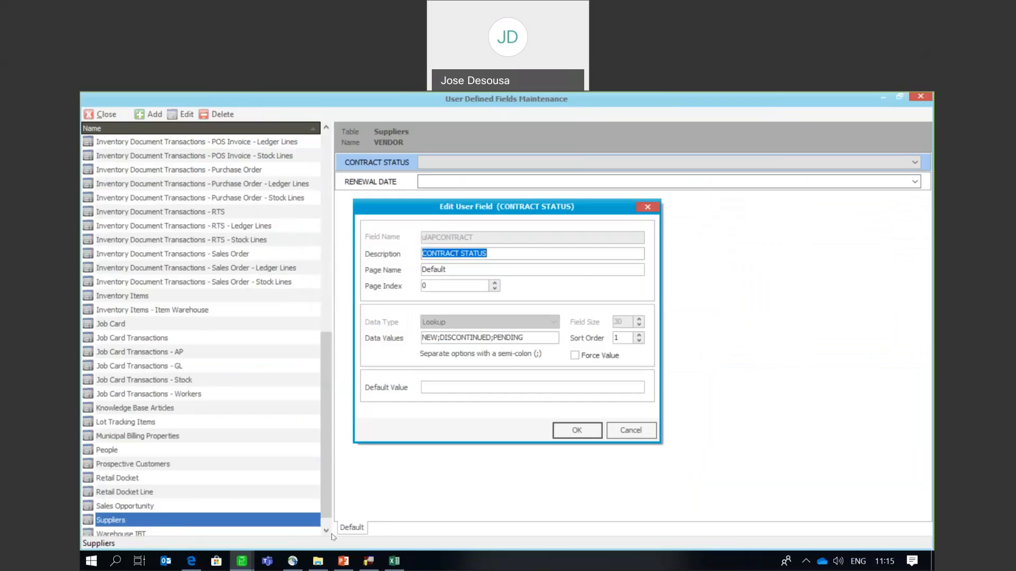
{"action": "left_click", "coordinate": [367, 564]}
{"action": "type", "text": "APCONTRACT"}
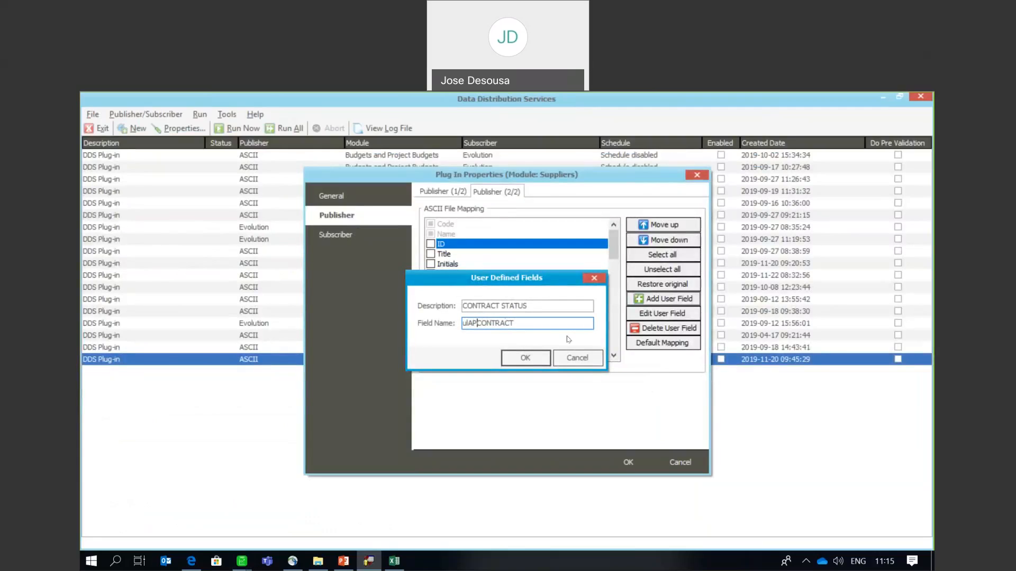
{"action": "left_click", "coordinate": [540, 360]}
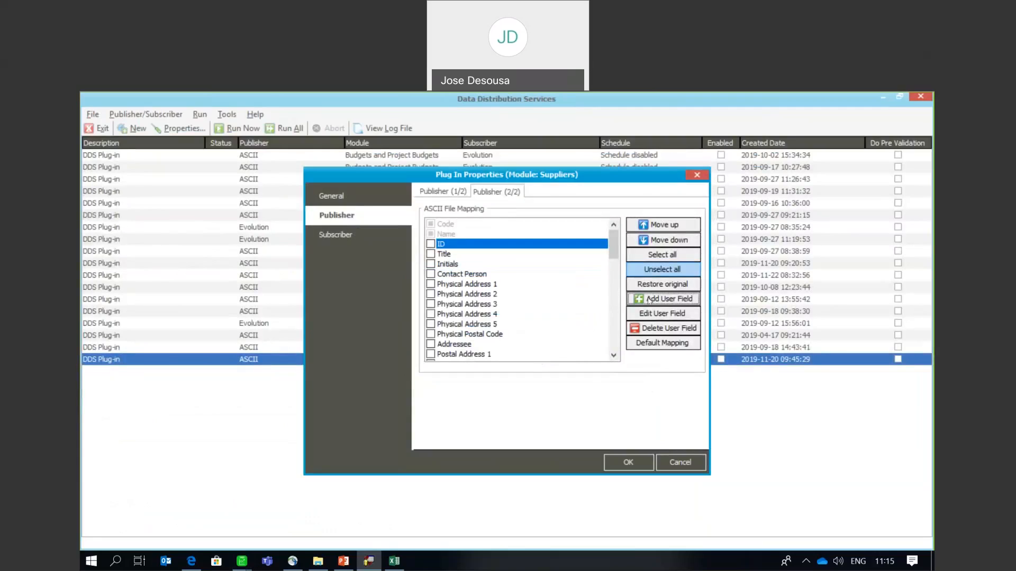
- Move the CONTRACT STATUS user field up the ASCII file mapping so it sits directly below Name
{"action": "left_click_drag", "start_coordinate": [614, 233], "coordinate": [614, 332]}
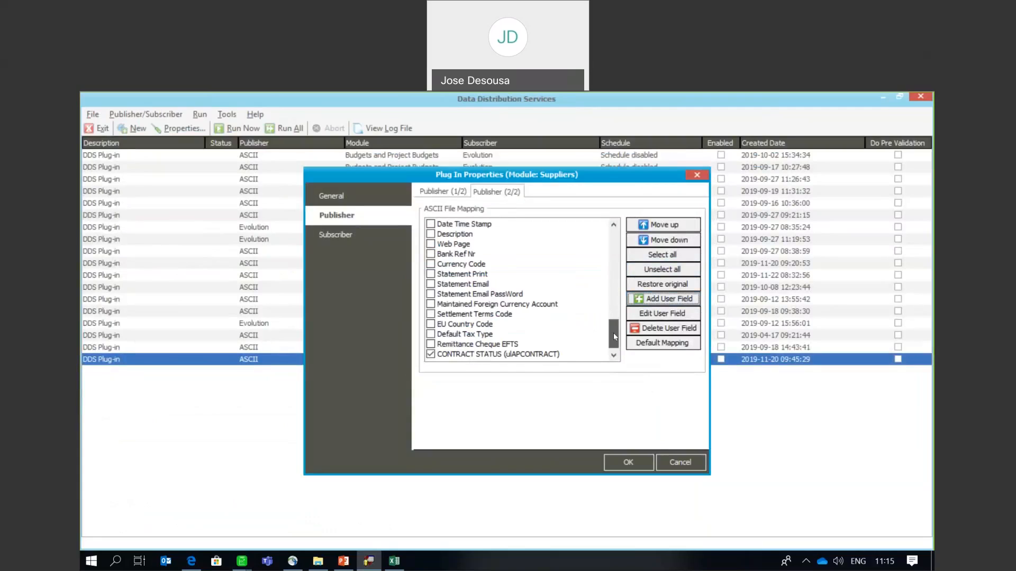
{"action": "left_click", "coordinate": [550, 355]}
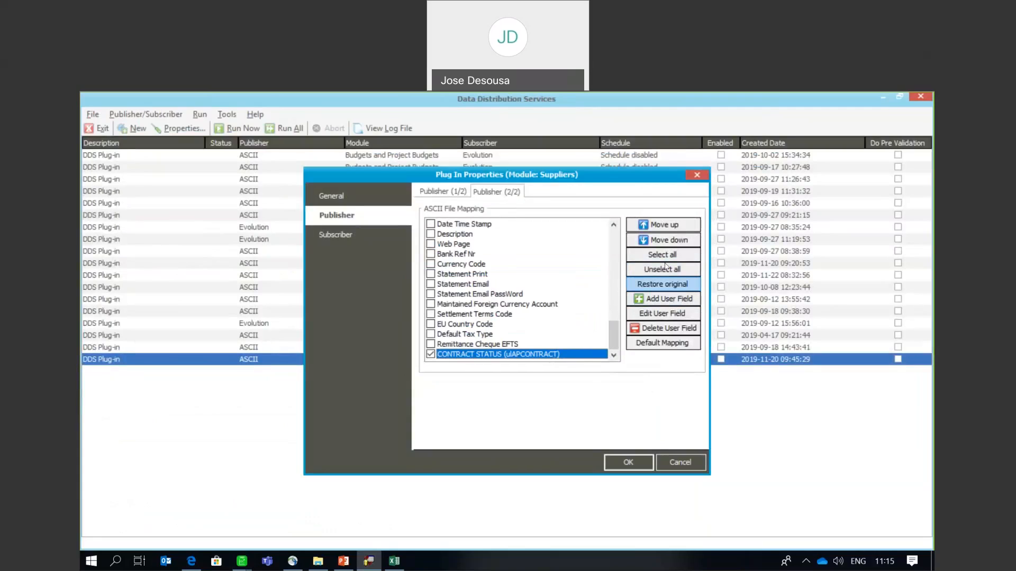
{"action": "left_click", "coordinate": [687, 228]}
{"action": "left_click", "coordinate": [687, 228]}
{"action": "left_click", "coordinate": [687, 229]}
{"action": "left_click", "coordinate": [687, 228]}
{"action": "left_click", "coordinate": [687, 229]}
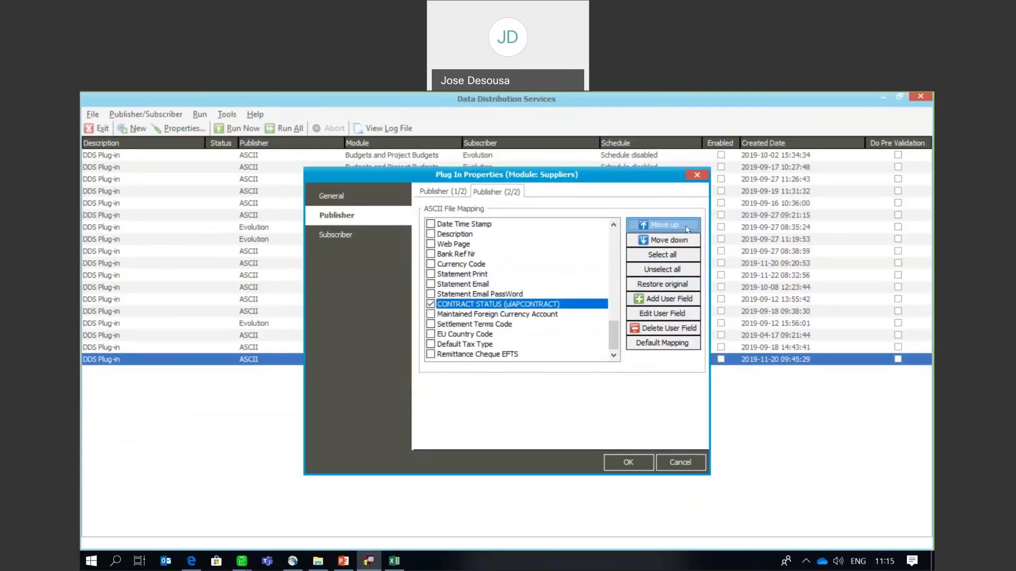
{"action": "left_click", "coordinate": [687, 229]}
{"action": "left_click", "coordinate": [687, 229]}
{"action": "triple_click", "coordinate": [687, 228]}
{"action": "triple_click", "coordinate": [687, 229]}
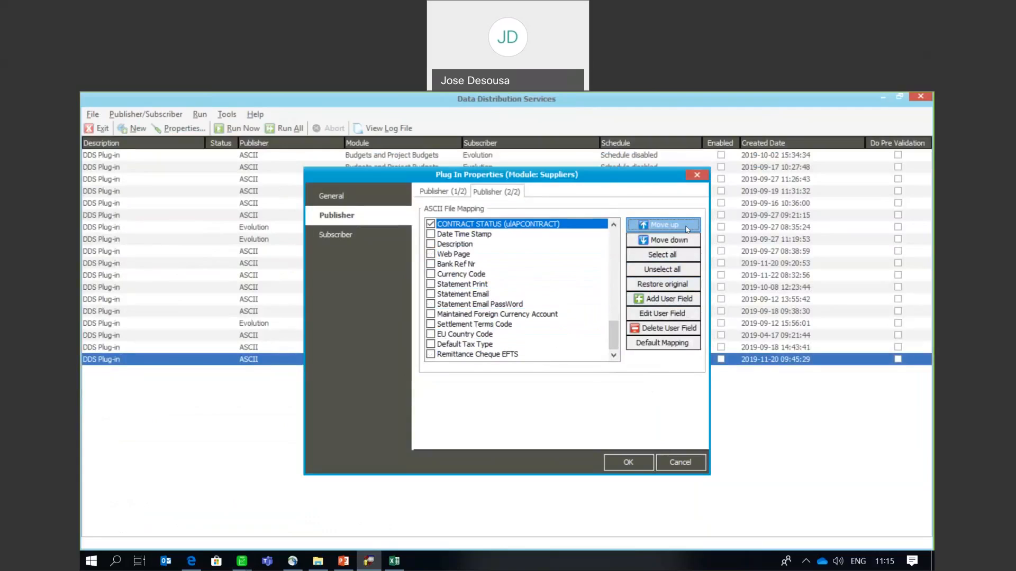
{"action": "triple_click", "coordinate": [687, 228]}
{"action": "double_click", "coordinate": [687, 229]}
{"action": "triple_click", "coordinate": [687, 228]}
{"action": "double_click", "coordinate": [687, 229]}
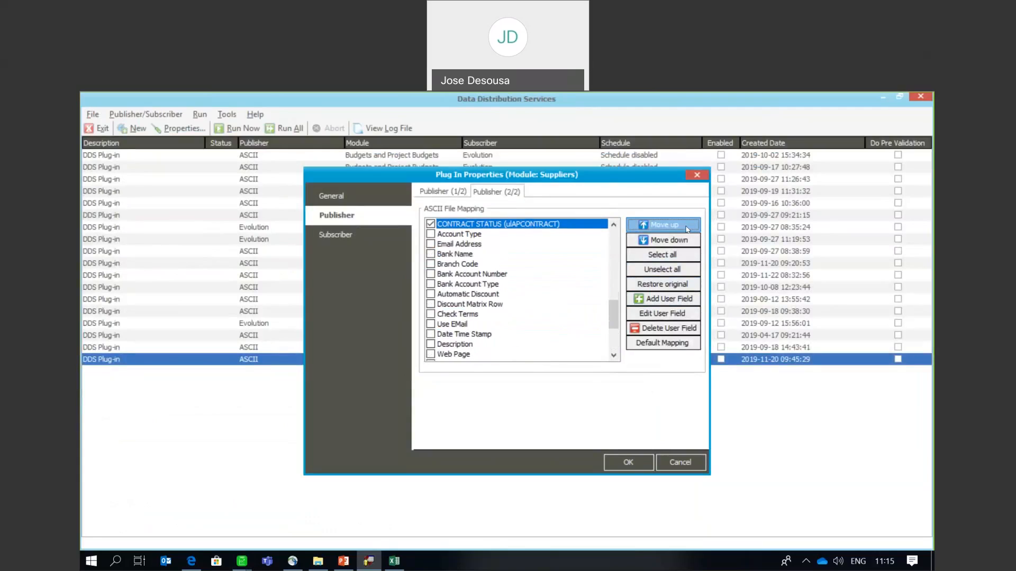
{"action": "triple_click", "coordinate": [687, 228]}
{"action": "triple_click", "coordinate": [687, 229]}
{"action": "triple_click", "coordinate": [687, 229]}
{"action": "triple_click", "coordinate": [687, 228]}
{"action": "double_click", "coordinate": [687, 229]}
{"action": "triple_click", "coordinate": [687, 228]}
{"action": "triple_click", "coordinate": [687, 229]}
{"action": "left_click", "coordinate": [687, 228]}
{"action": "double_click", "coordinate": [688, 228]}
{"action": "double_click", "coordinate": [687, 228]}
{"action": "double_click", "coordinate": [687, 228]}
{"action": "double_click", "coordinate": [687, 228]}
{"action": "triple_click", "coordinate": [687, 229]}
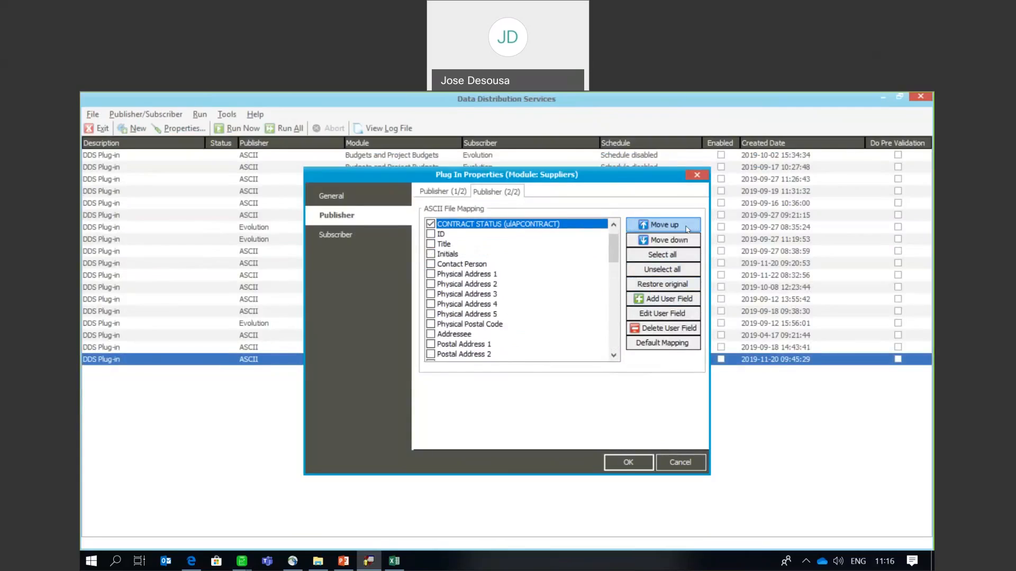
{"action": "double_click", "coordinate": [687, 229]}
{"action": "triple_click", "coordinate": [669, 242]}
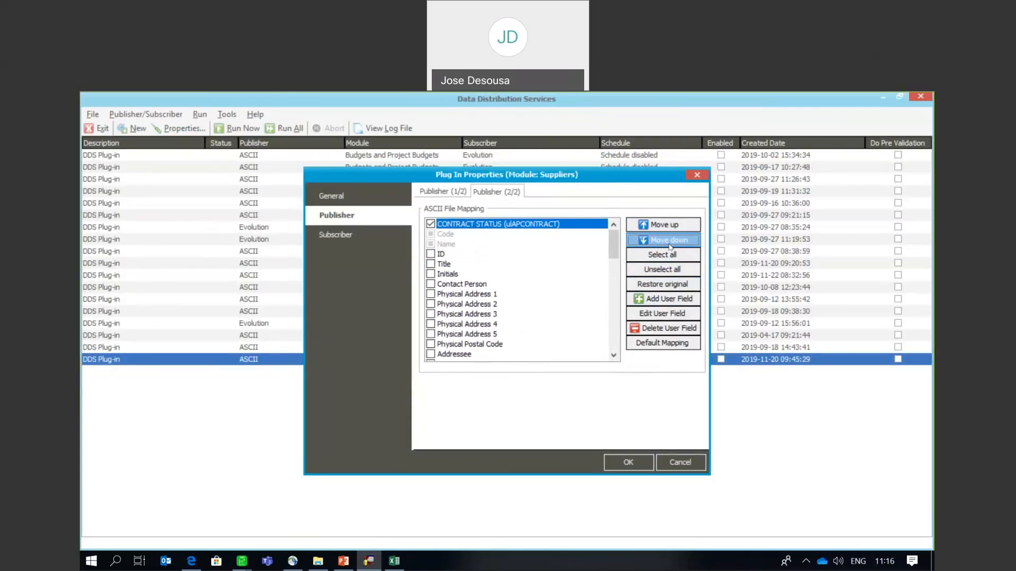
{"action": "left_click", "coordinate": [682, 228]}
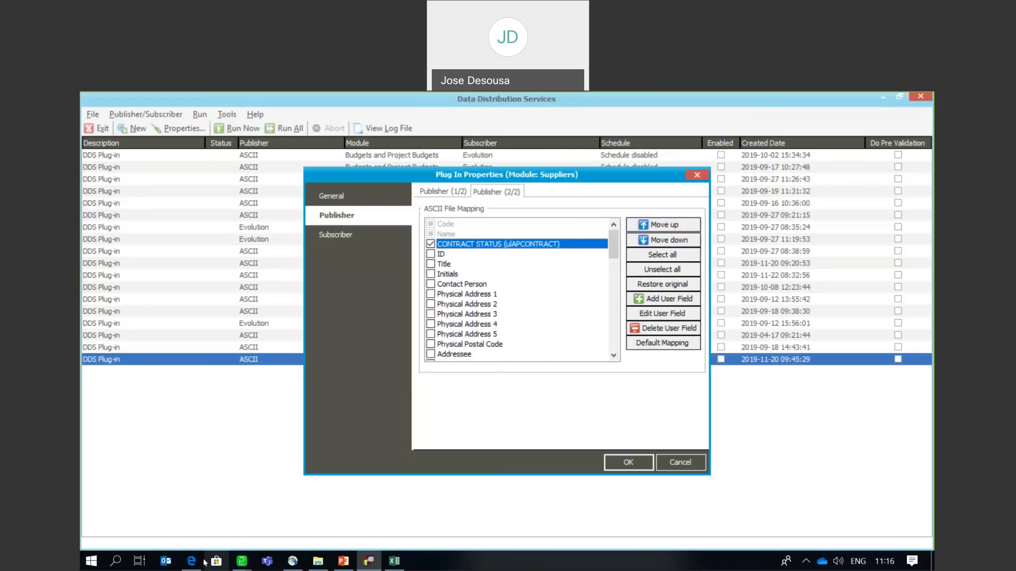
- Check the allowed CONTRACT STATUS values in Sage 200 Evolution, switch to the APImport1 sheet in Excel and set C2 to PENDING
{"action": "mouse_move", "coordinate": [245, 565]}
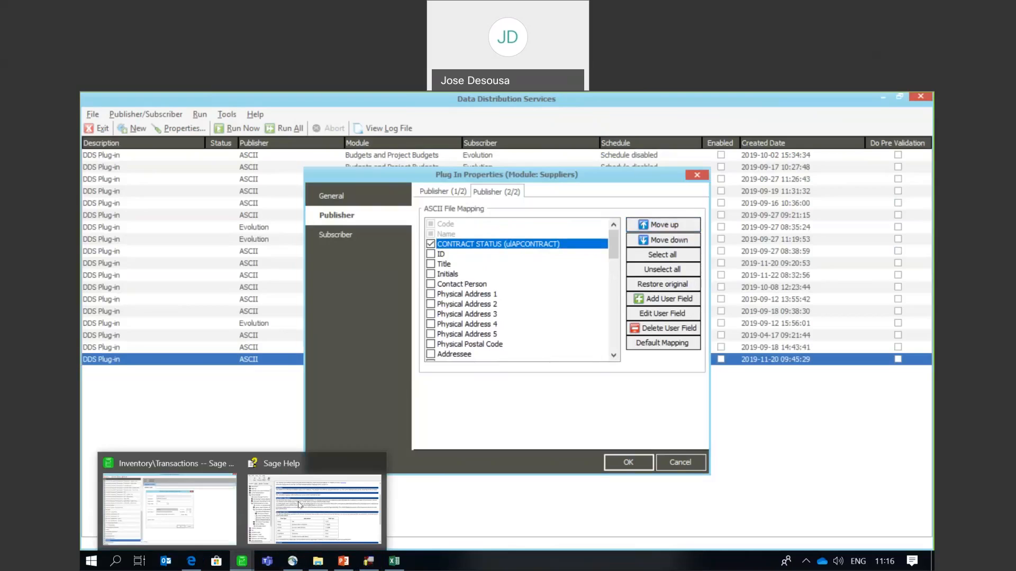
{"action": "left_click", "coordinate": [193, 529]}
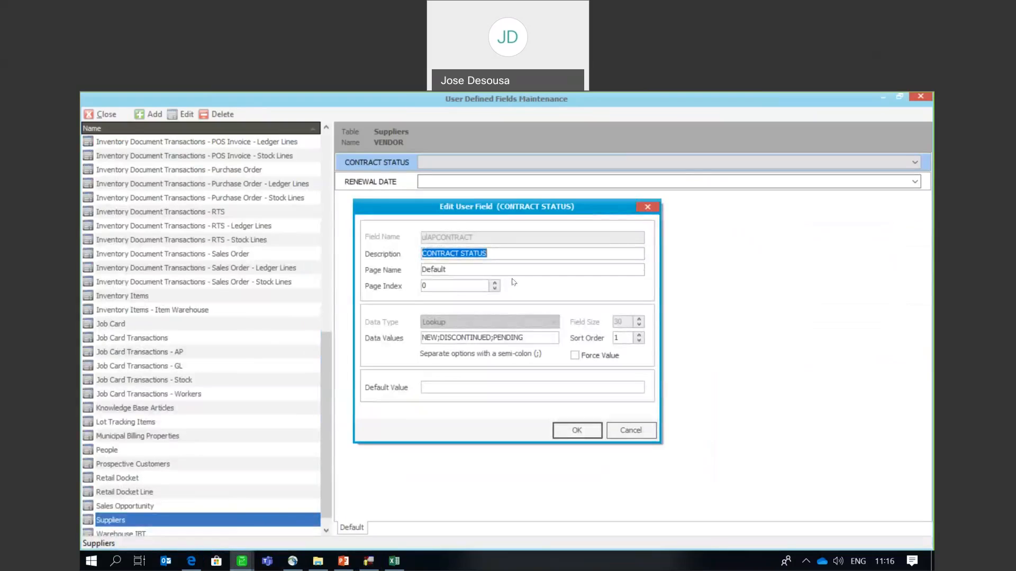
{"action": "left_click", "coordinate": [392, 562]}
{"action": "left_click", "coordinate": [397, 290]}
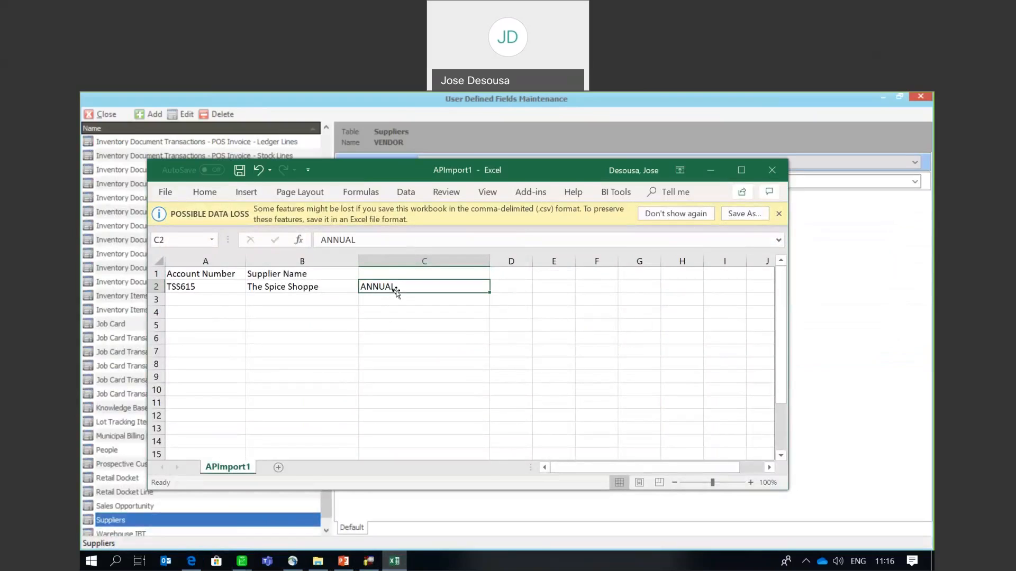
{"action": "key", "text": "BackSpace"}
{"action": "type", "text": "PENDING"}
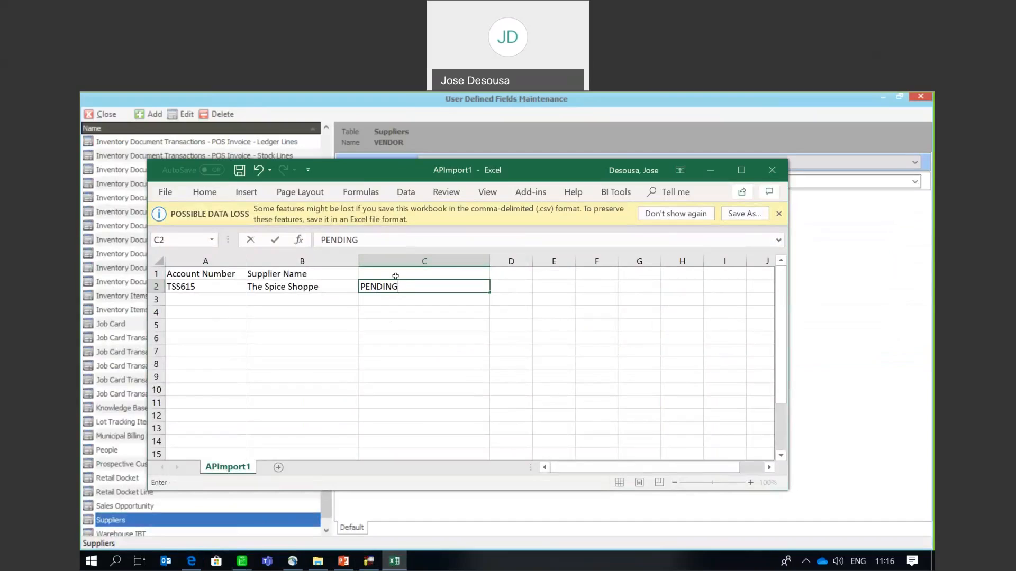
- Enter the heading CONTRACT STATUS in C1 of the APImport1 sheet, checking the wording against the field in Sage 200 Evolution
{"action": "left_click", "coordinate": [396, 275]}
{"action": "type", "text": "CONT"}
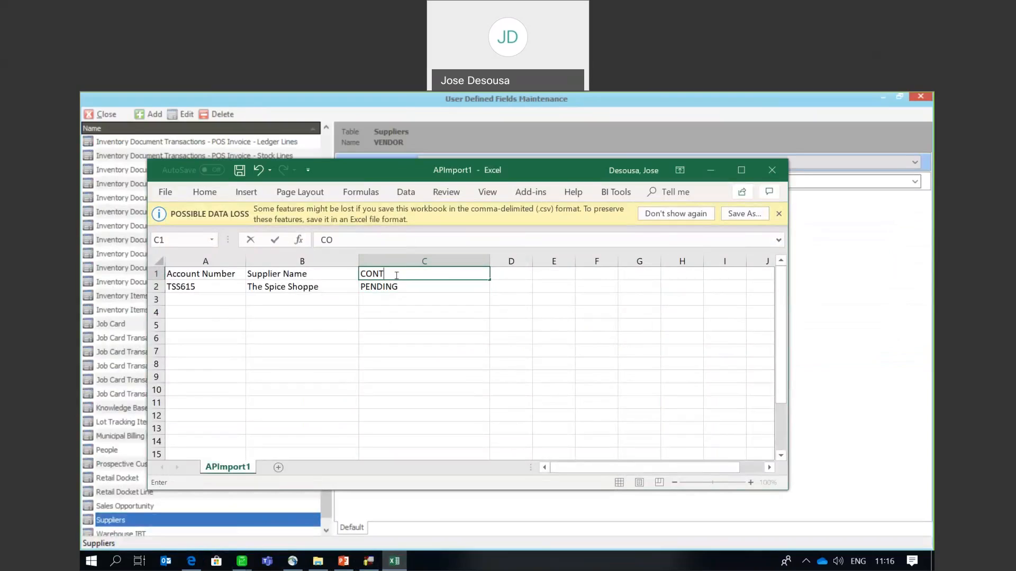
{"action": "type", "text": "RACT"}
{"action": "left_click", "coordinate": [241, 562]}
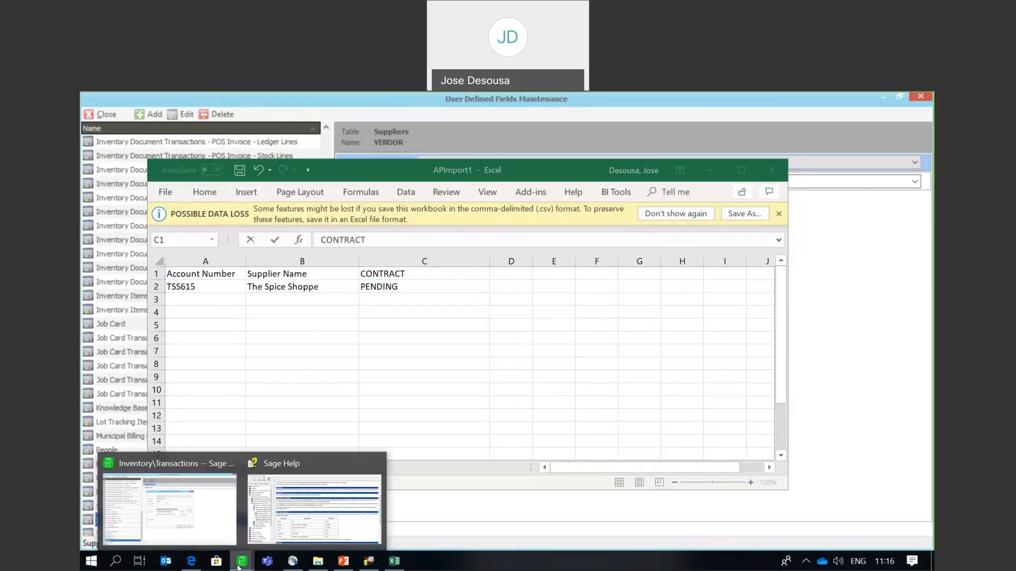
{"action": "left_click", "coordinate": [170, 516]}
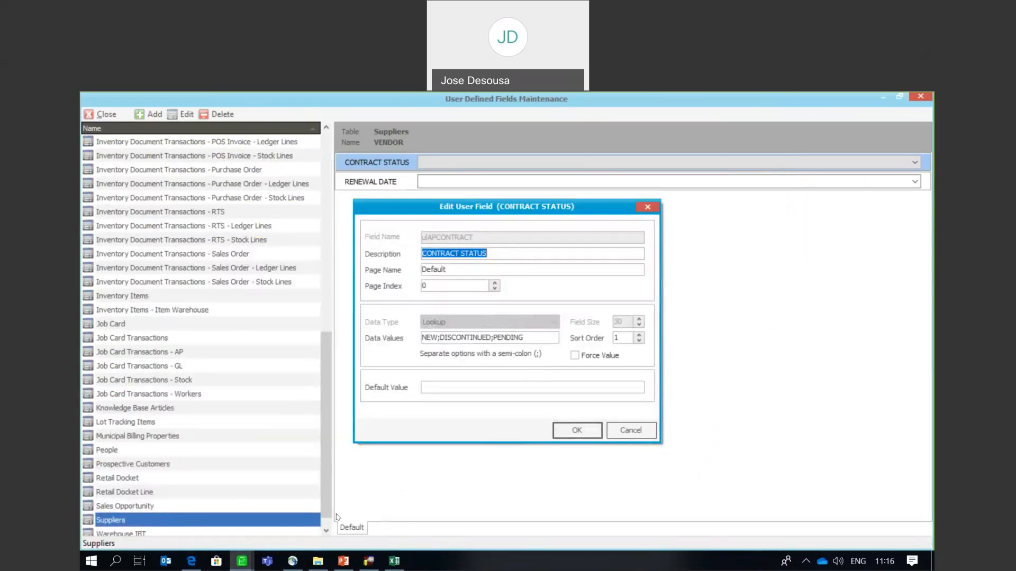
{"action": "left_click", "coordinate": [395, 560]}
{"action": "type", "text": "STATUS"}
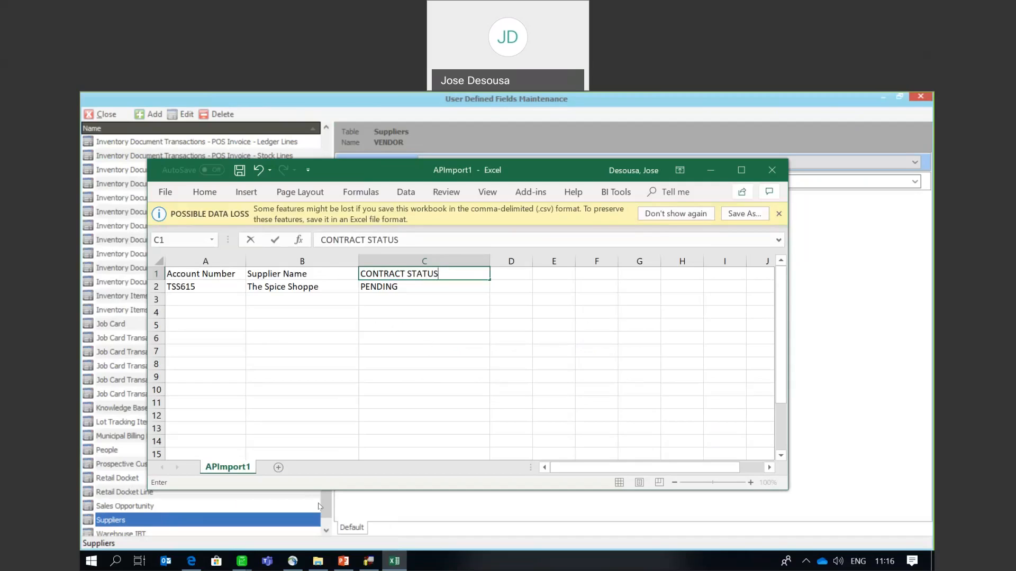
- Switch to Data Distribution Services, set the Suppliers plug-in's subscriber database to The Fourth Budget Company DR4 and review the publisher settings
{"action": "left_click", "coordinate": [367, 562]}
{"action": "left_click", "coordinate": [448, 194]}
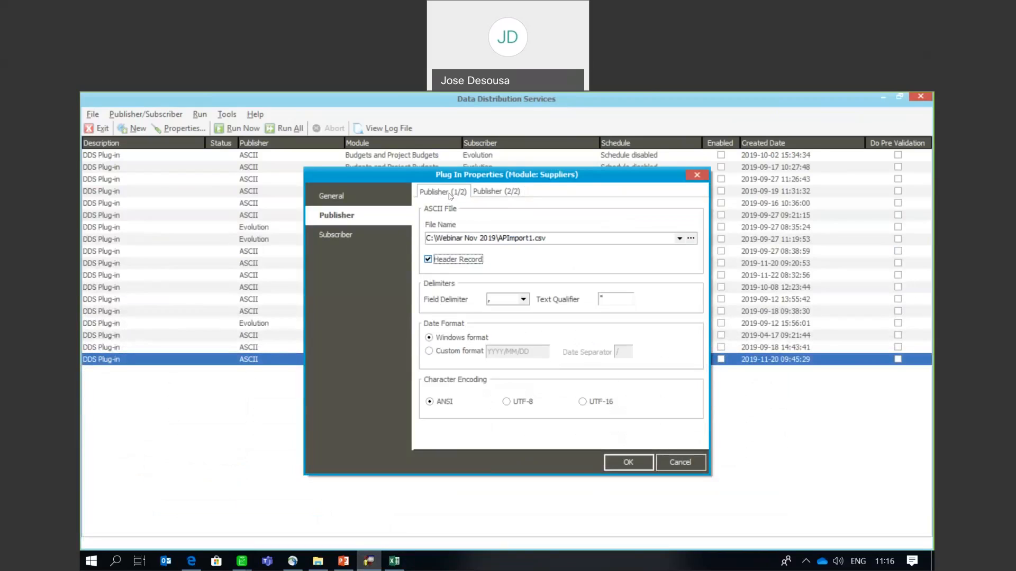
{"action": "left_click", "coordinate": [370, 234]}
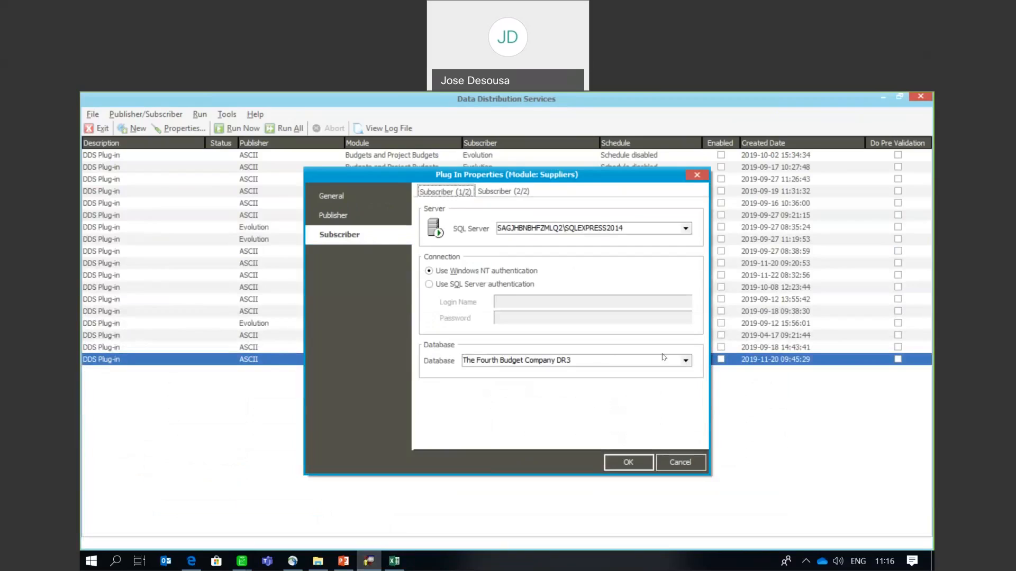
{"action": "left_click", "coordinate": [686, 362]}
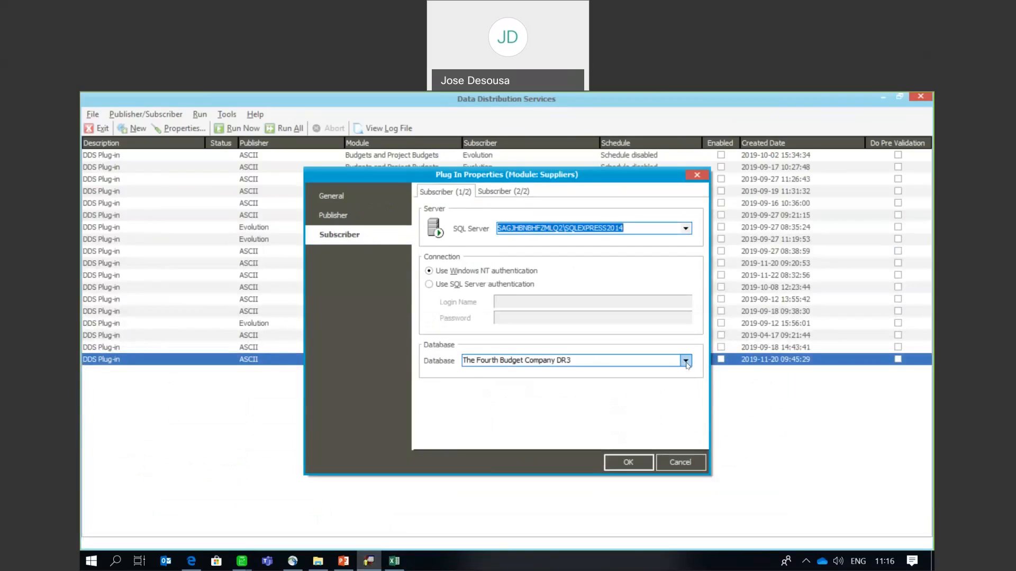
{"action": "left_click", "coordinate": [686, 362]}
{"action": "left_click", "coordinate": [619, 433]}
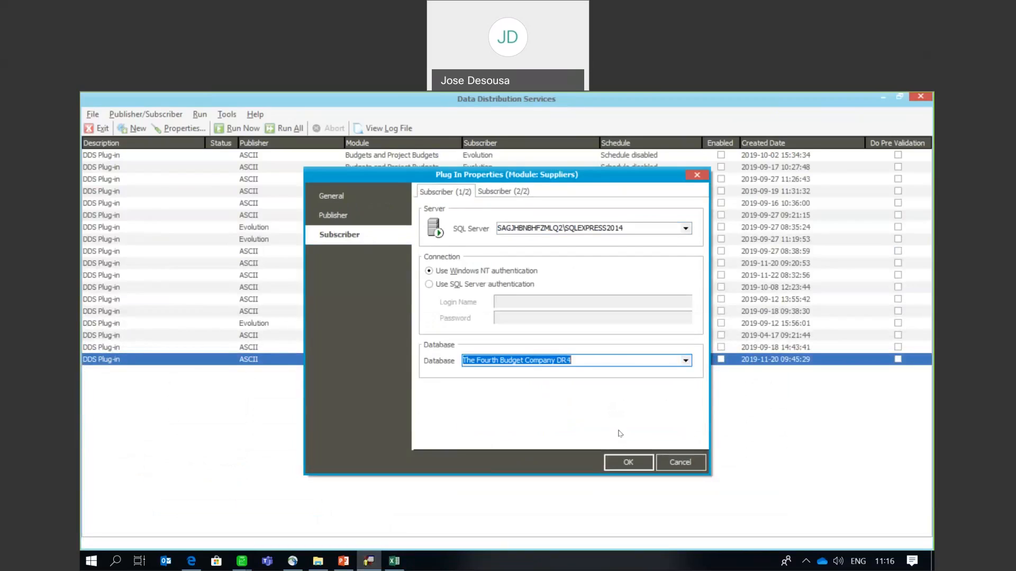
{"action": "left_click", "coordinate": [487, 194]}
{"action": "left_click", "coordinate": [444, 191]}
{"action": "left_click", "coordinate": [375, 212]}
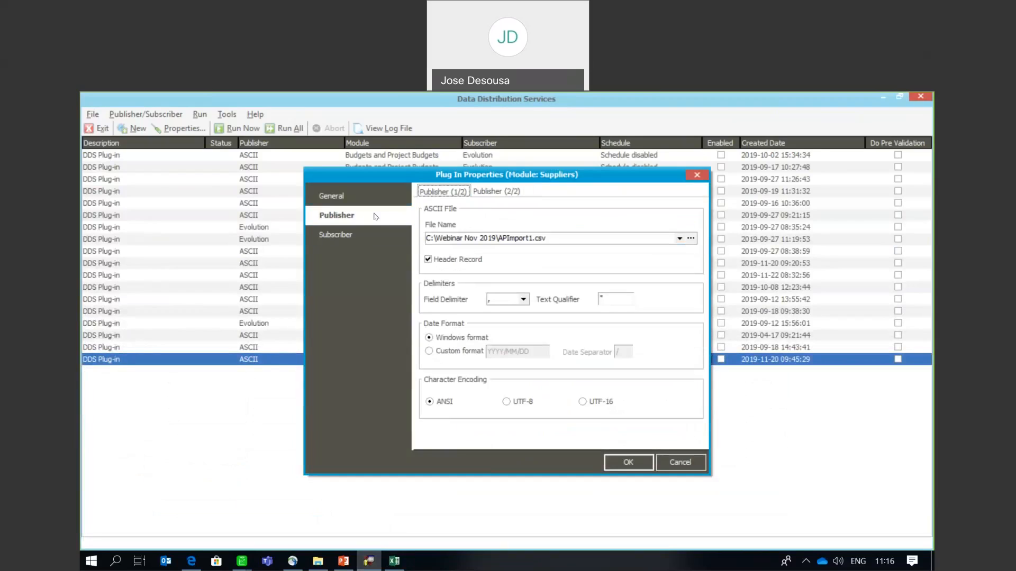
- Save the APImport1 file in Excel and close the workbook
{"action": "left_click", "coordinate": [394, 561]}
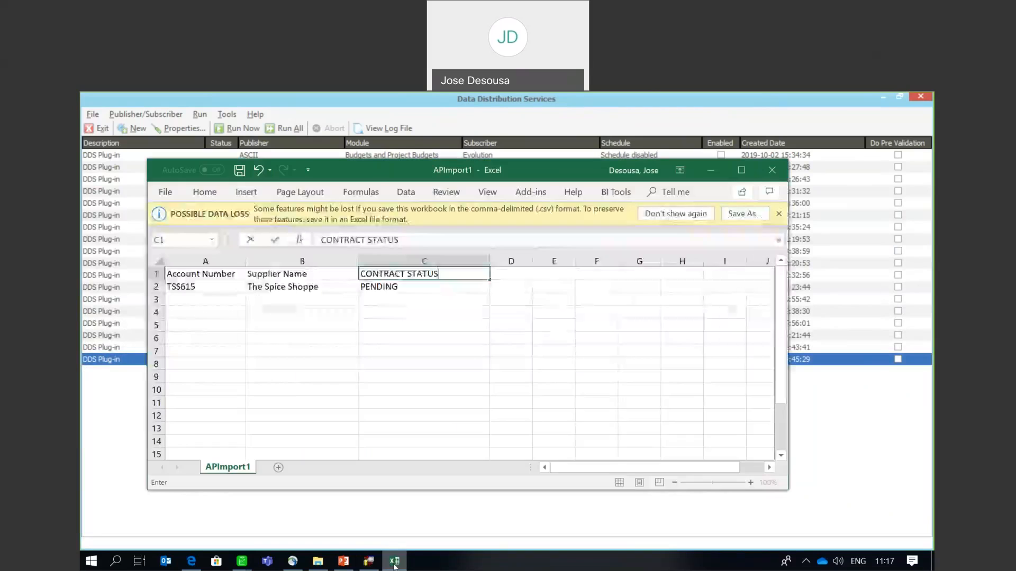
{"action": "left_click", "coordinate": [166, 193]}
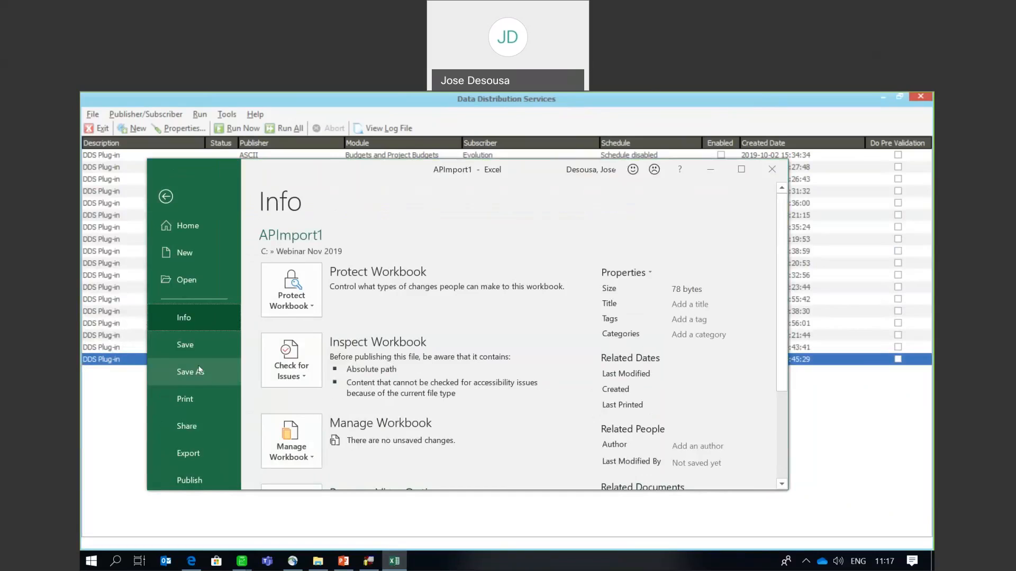
{"action": "left_click", "coordinate": [214, 350]}
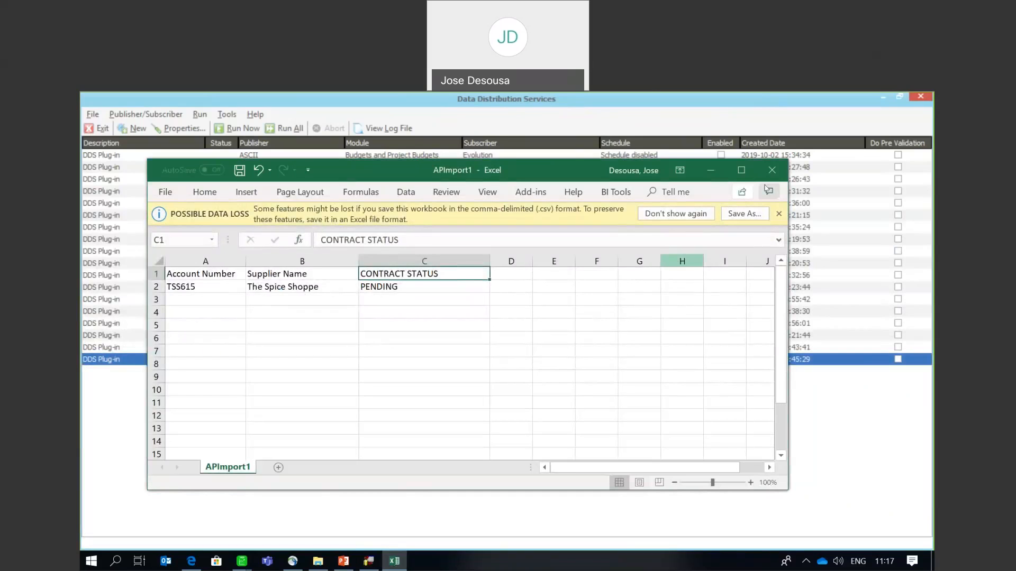
{"action": "left_click", "coordinate": [771, 170]}
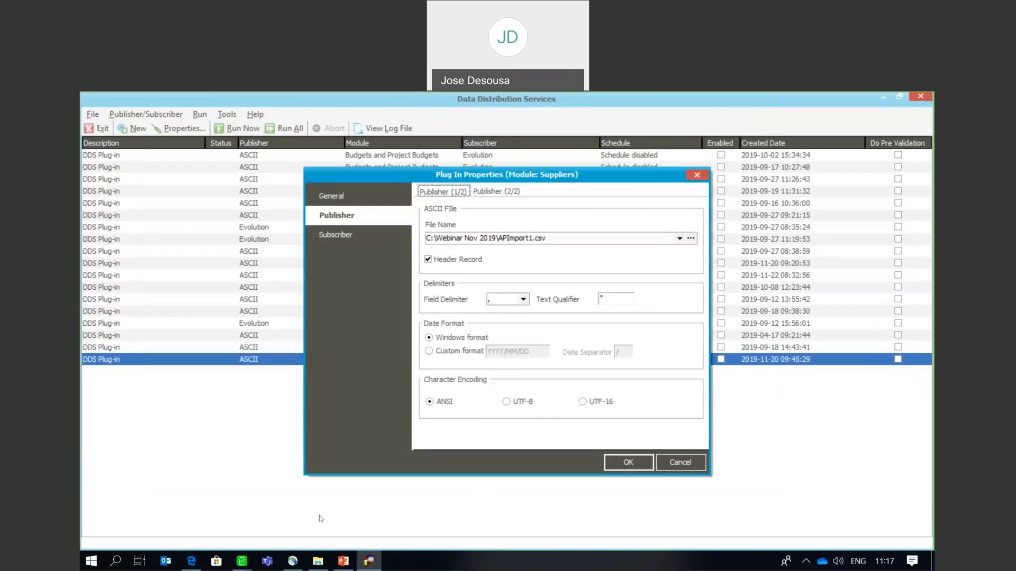
- Switch to Sage 200 Evolution, accept the CONTRACT STATUS field's edit dialog and close User Defined Fields Maintenance
{"action": "mouse_move", "coordinate": [242, 560]}
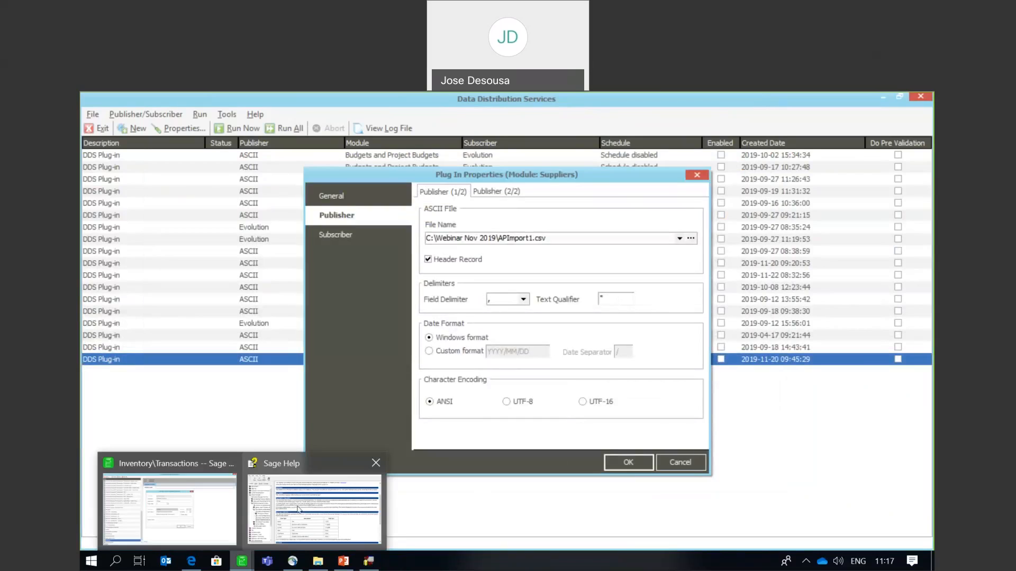
{"action": "left_click", "coordinate": [214, 497]}
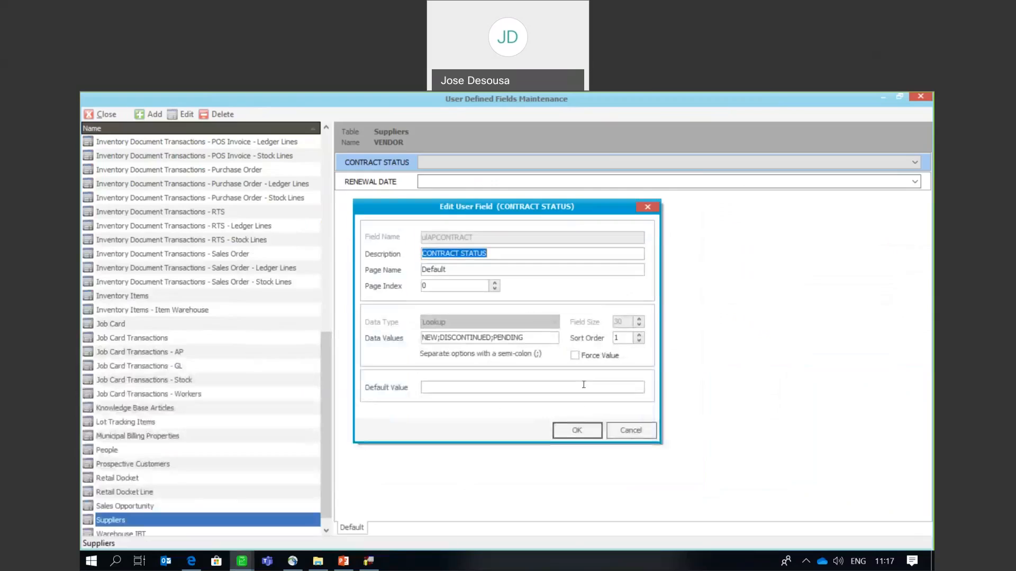
{"action": "left_click", "coordinate": [590, 426]}
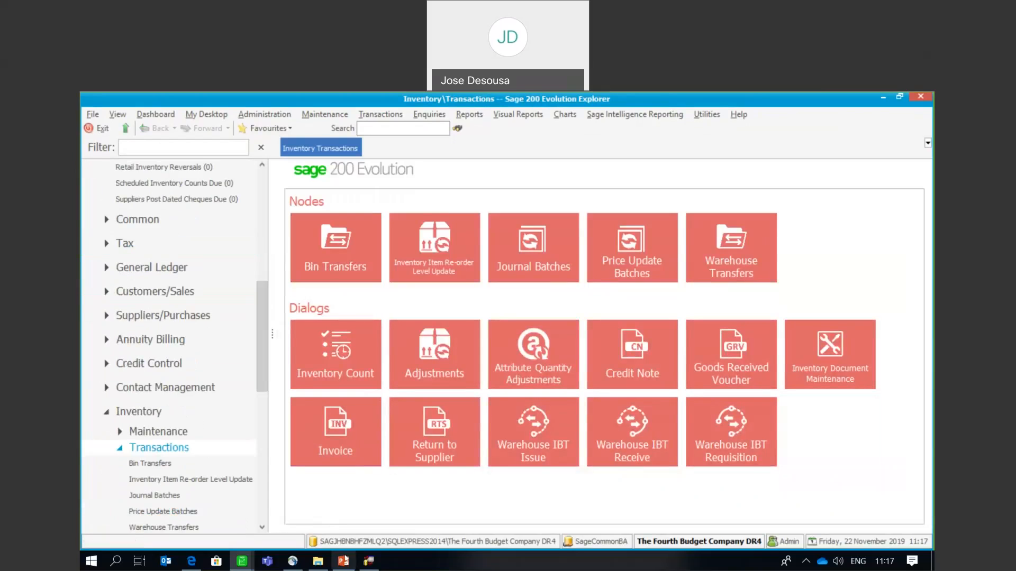
- Return to Data Distribution Services, save the Suppliers plug-in properties and run the import
{"action": "left_click", "coordinate": [368, 561]}
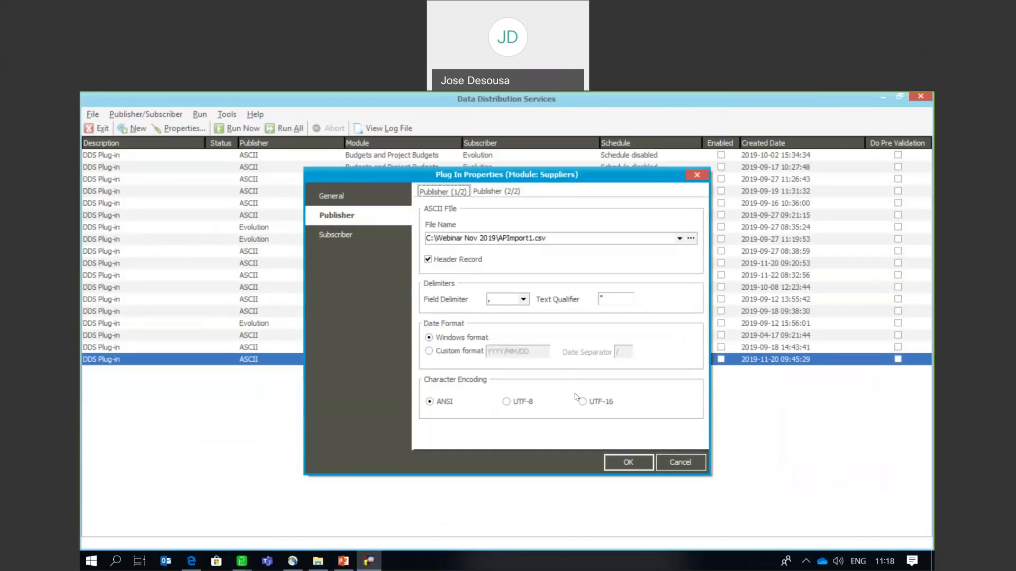
{"action": "left_click", "coordinate": [620, 467]}
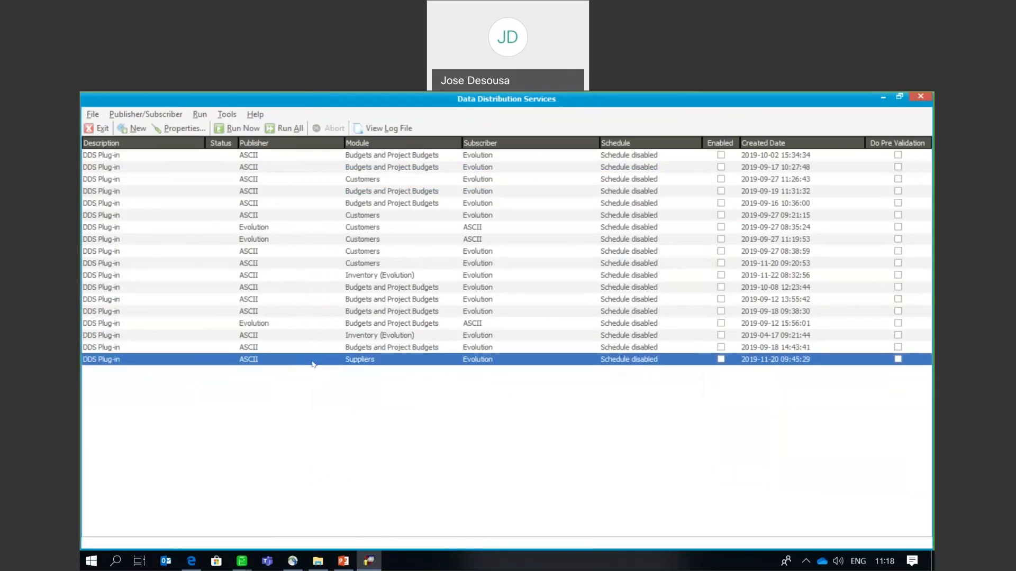
{"action": "left_click", "coordinate": [241, 127]}
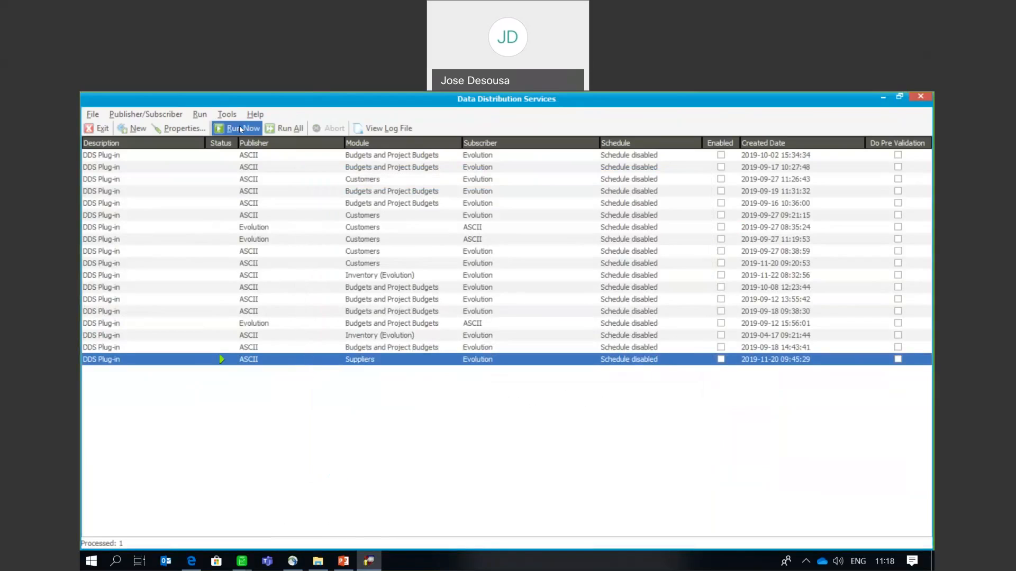
- Examine the latest Suppliers import entries in the plug-in's log file, then minimize the log
{"action": "left_click", "coordinate": [405, 129]}
{"action": "left_click_drag", "start_coordinate": [795, 238], "coordinate": [816, 410]}
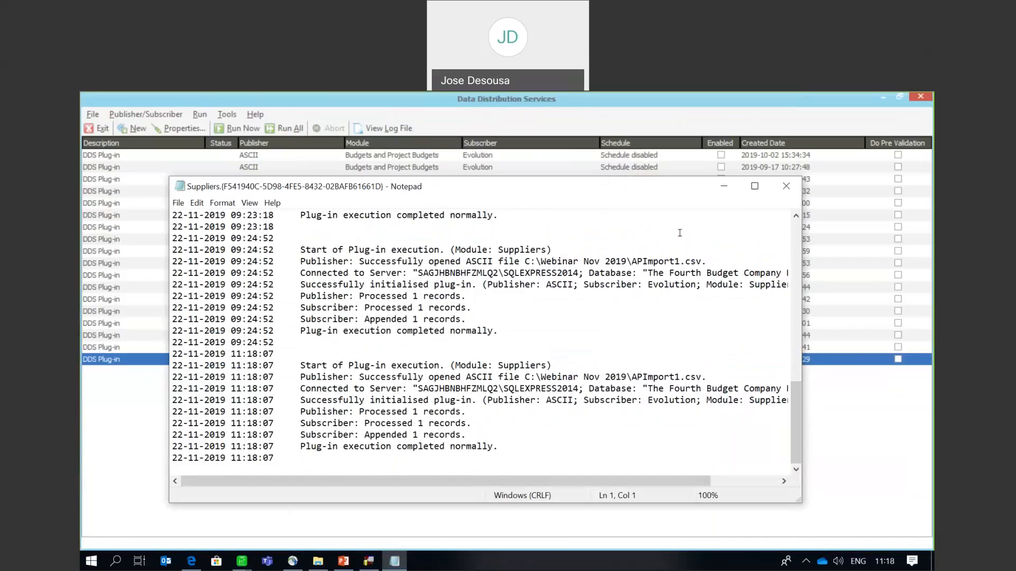
{"action": "left_click", "coordinate": [723, 186]}
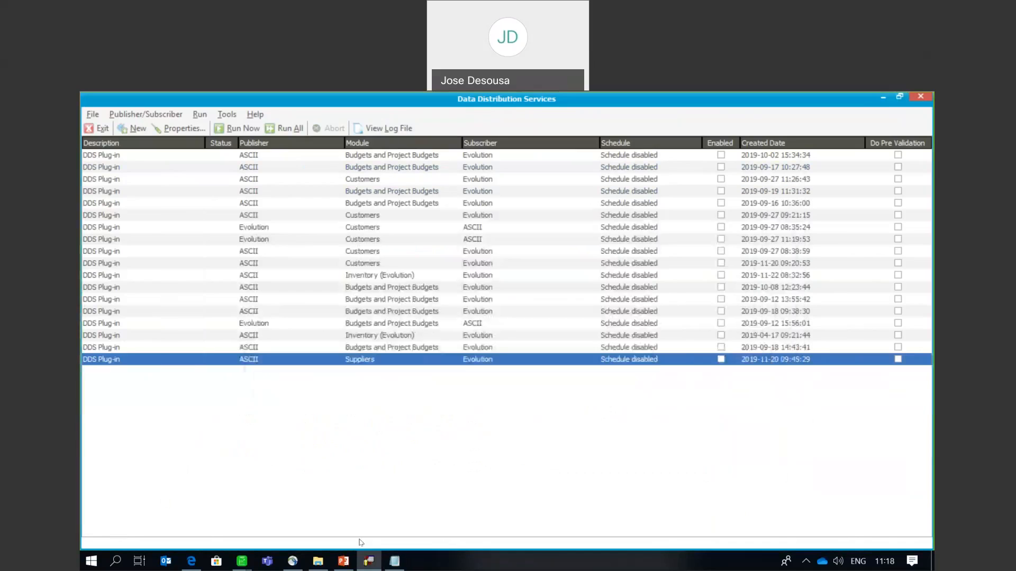
- Switch to Sage 200 Evolution and open the supplier list under Suppliers/Purchases maintenance
{"action": "left_click", "coordinate": [241, 561]}
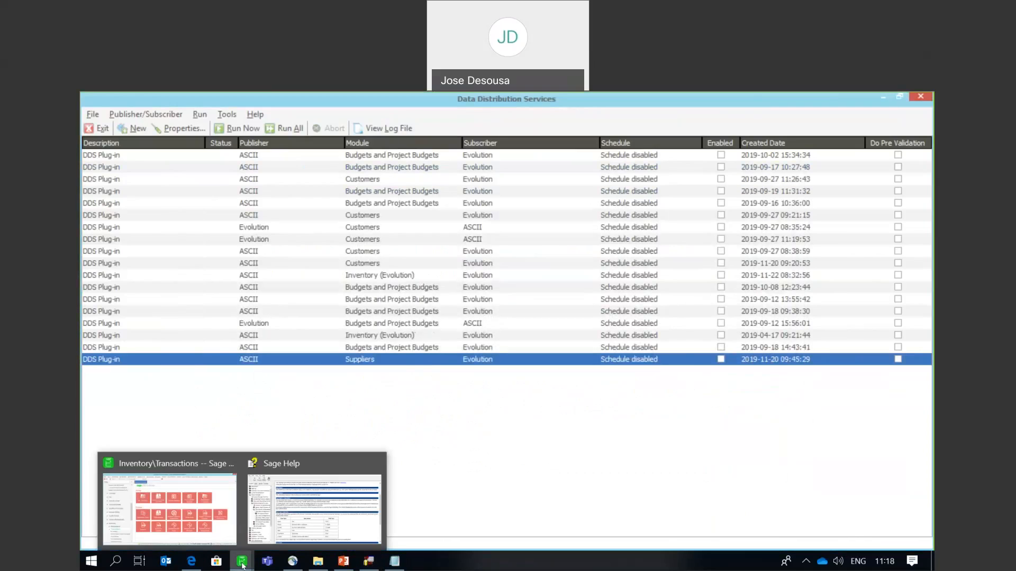
{"action": "left_click", "coordinate": [194, 507]}
{"action": "mouse_move", "coordinate": [258, 312]}
{"action": "left_mouse_down"}
{"action": "mouse_move", "coordinate": [259, 374]}
{"action": "mouse_move", "coordinate": [259, 304]}
{"action": "left_mouse_up"}
{"action": "left_click", "coordinate": [196, 347]}
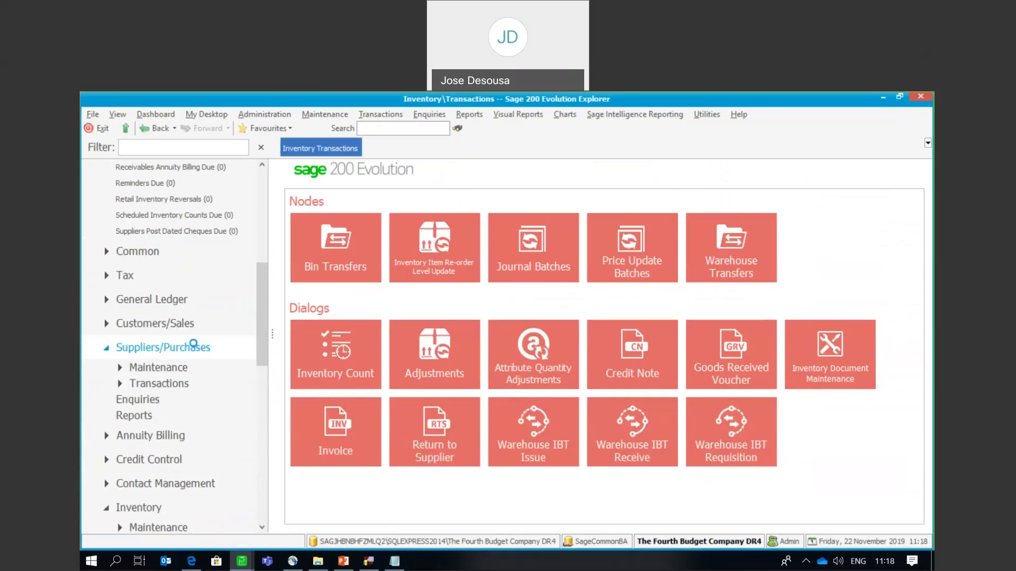
{"action": "left_click", "coordinate": [172, 367]}
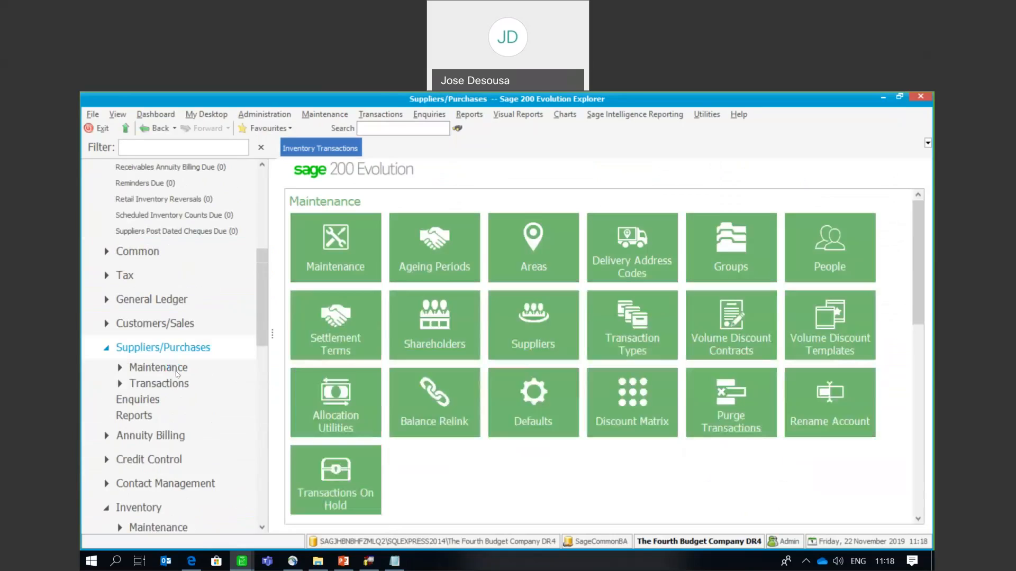
{"action": "left_click", "coordinate": [146, 496]}
- Check the imported CONTRACT STATUS in The Spice Shoppe's additional fields and close the supplier record without changes
{"action": "left_click", "coordinate": [441, 345]}
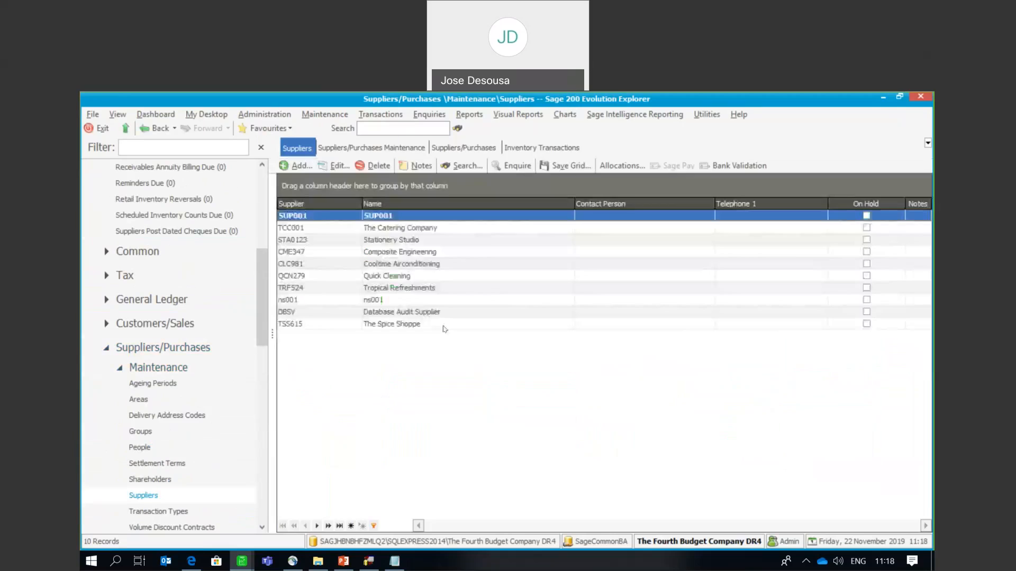
{"action": "left_click", "coordinate": [444, 327]}
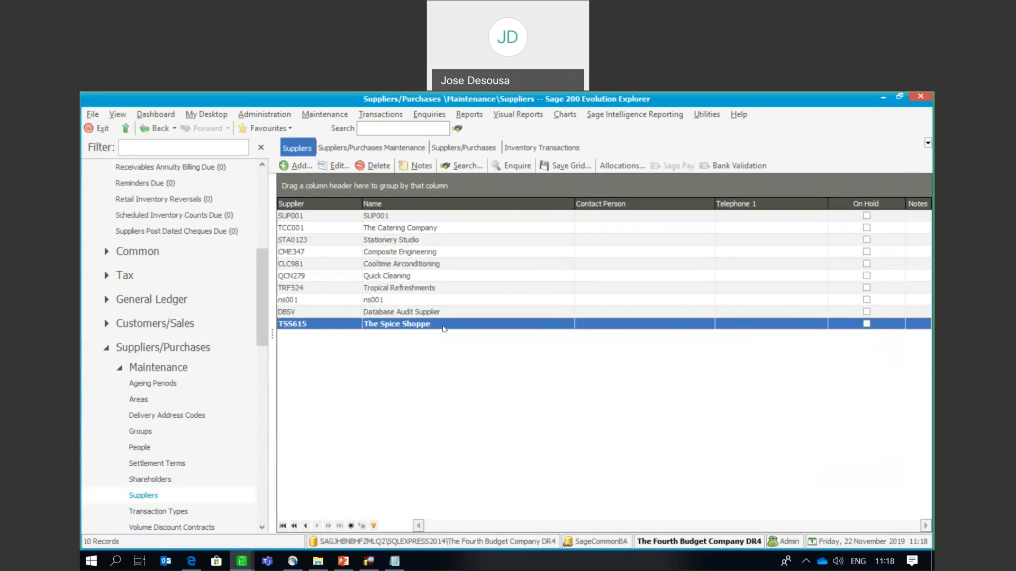
{"action": "left_click", "coordinate": [336, 166]}
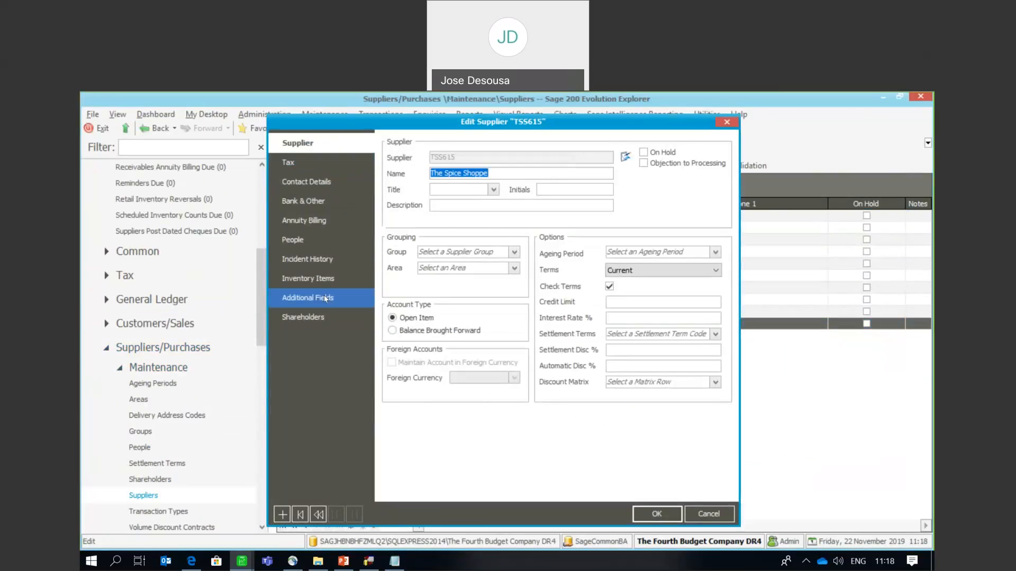
{"action": "left_click", "coordinate": [325, 298]}
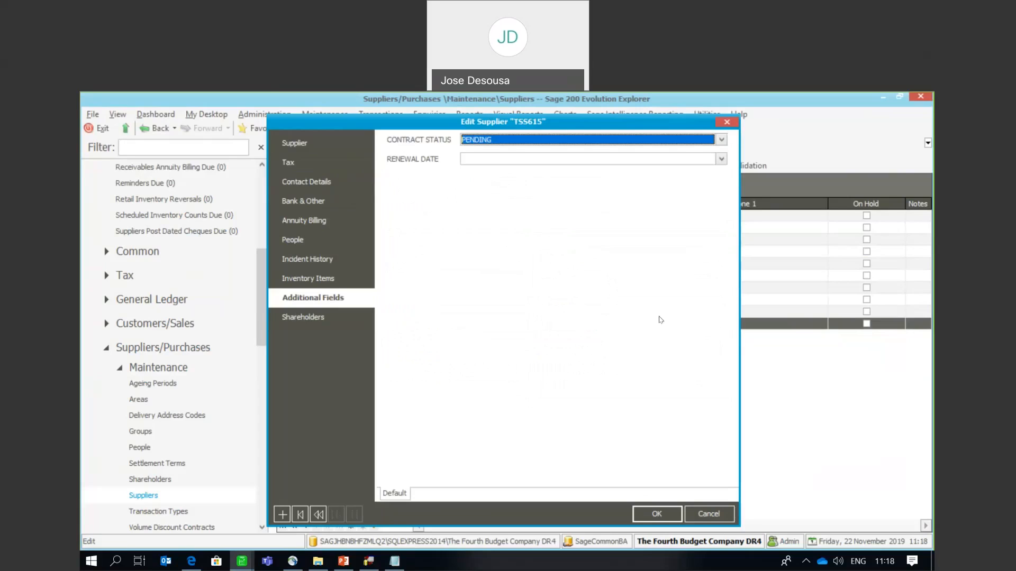
{"action": "left_click", "coordinate": [709, 514]}
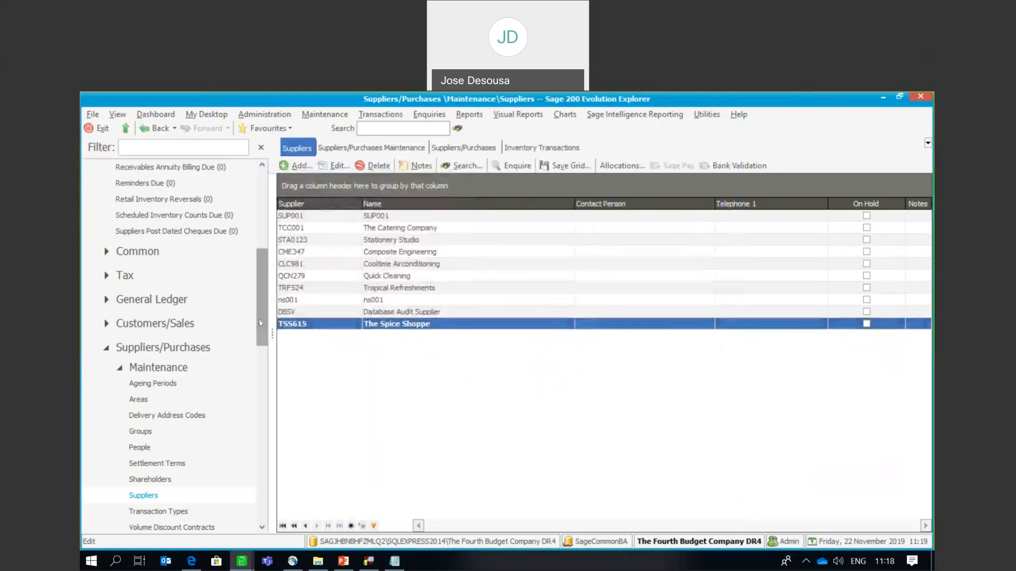
- Open the General Ledger journal batches and create a new Standard journal batch with the default properties
{"action": "left_click_drag", "start_coordinate": [258, 319], "coordinate": [264, 352]}
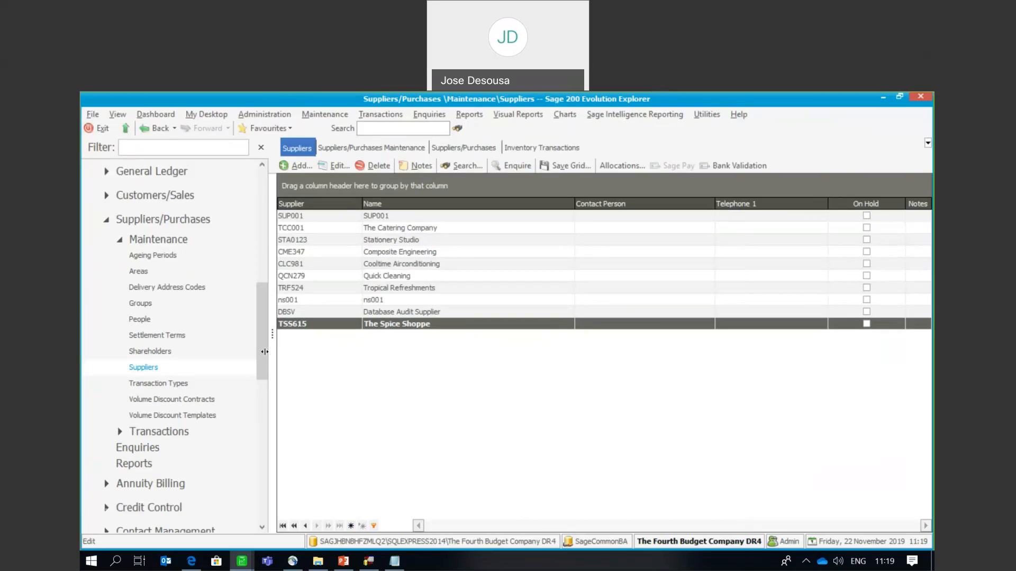
{"action": "left_click_drag", "start_coordinate": [264, 342], "coordinate": [262, 278]}
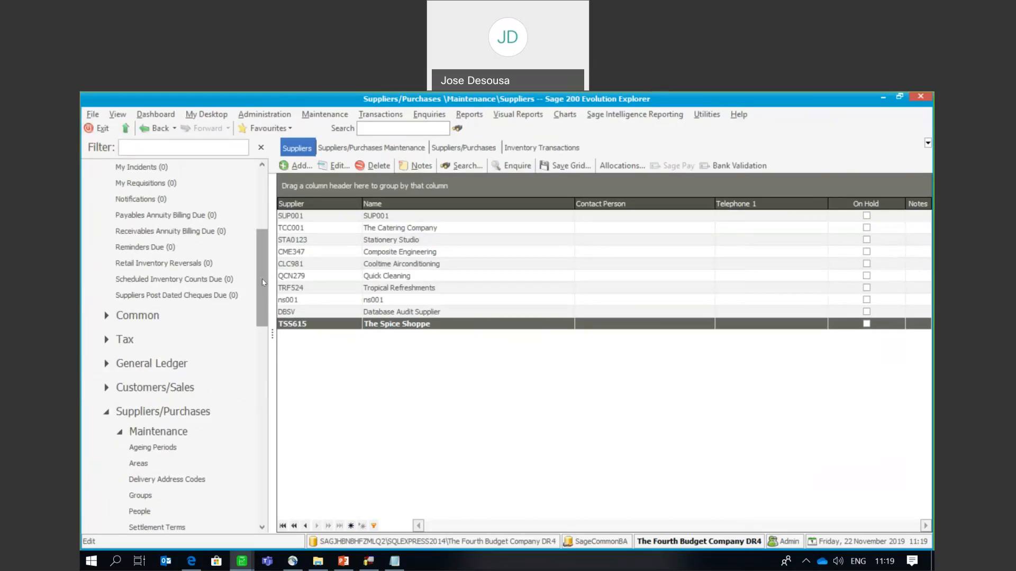
{"action": "scroll", "coordinate": [185, 317], "scroll_direction": "down", "scroll_amount": 3}
{"action": "left_click", "coordinate": [186, 288]}
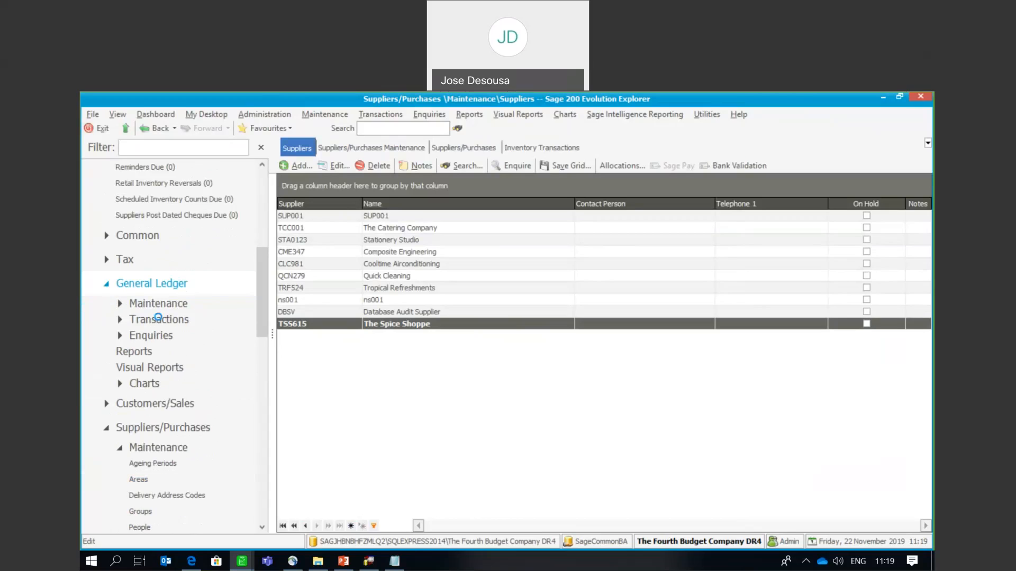
{"action": "left_click", "coordinate": [158, 319]}
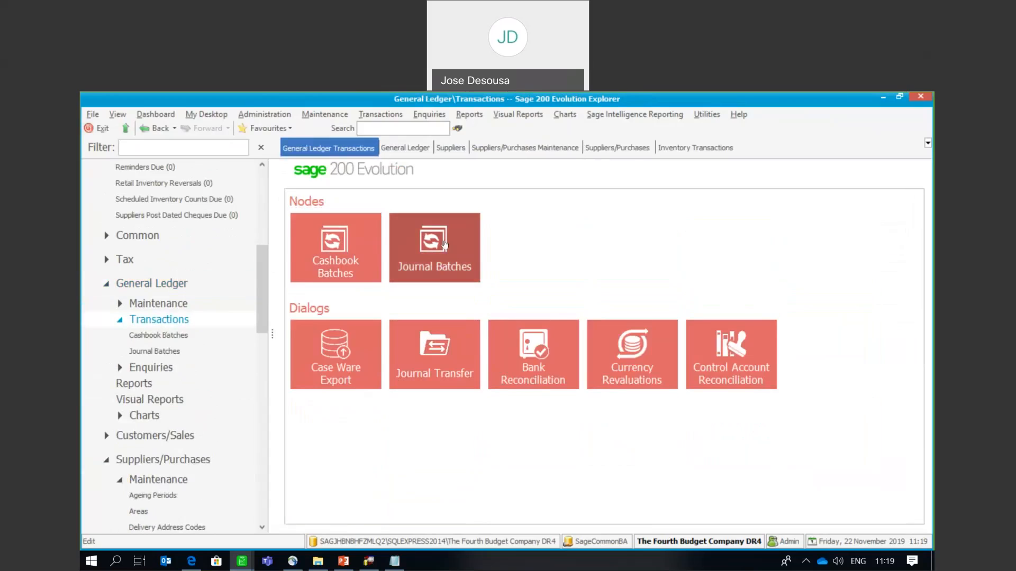
{"action": "left_click", "coordinate": [444, 242]}
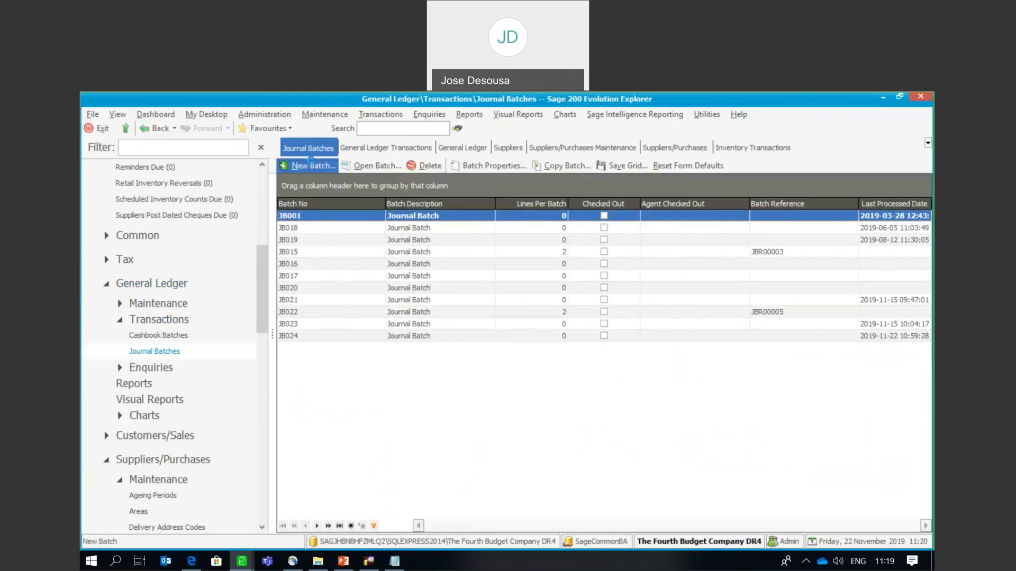
{"action": "left_click", "coordinate": [315, 167]}
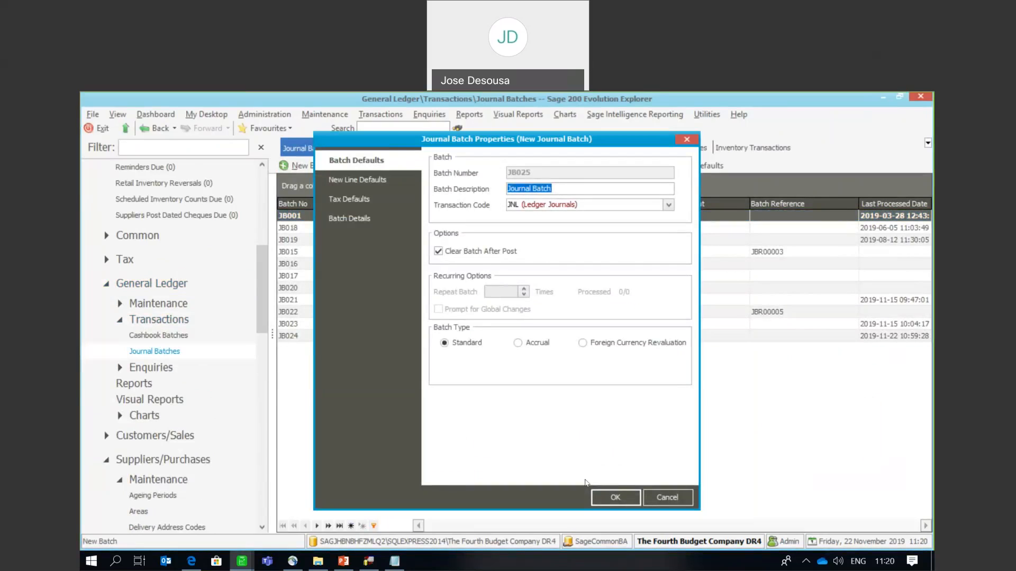
{"action": "left_click", "coordinate": [613, 497]}
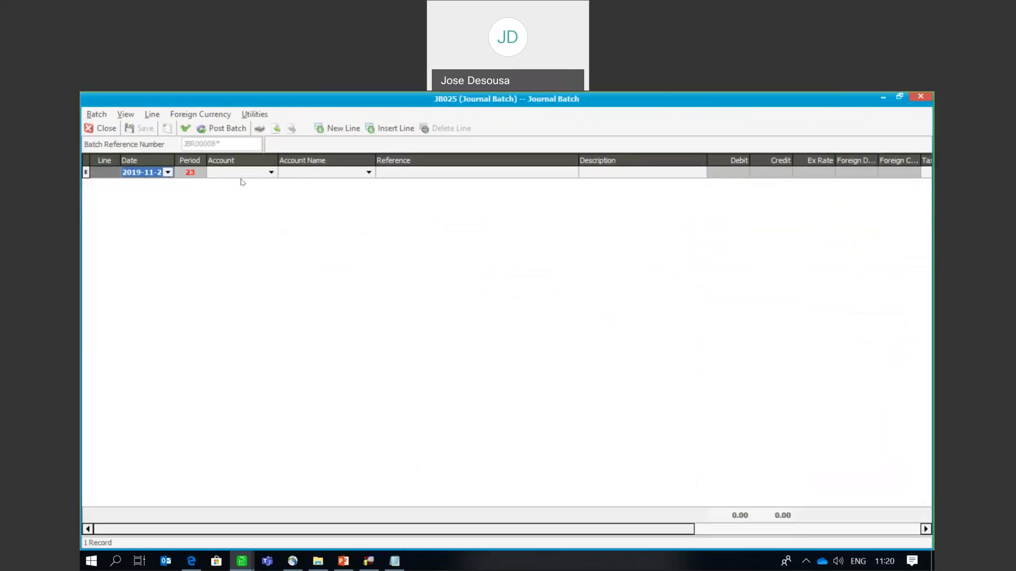
- Select the Contributions account on the journal batch's first line and move on to its reference
{"action": "left_click", "coordinate": [271, 173]}
{"action": "key", "text": "Down"}
{"action": "key", "text": "Down"}
{"action": "key", "text": "Down"}
{"action": "key", "text": "Down"}
{"action": "key", "text": "Down"}
{"action": "key", "text": "Down"}
{"action": "key", "text": "Down"}
{"action": "key", "text": "Down"}
{"action": "key", "text": "Down"}
{"action": "key", "text": "Down"}
{"action": "key", "text": "Down"}
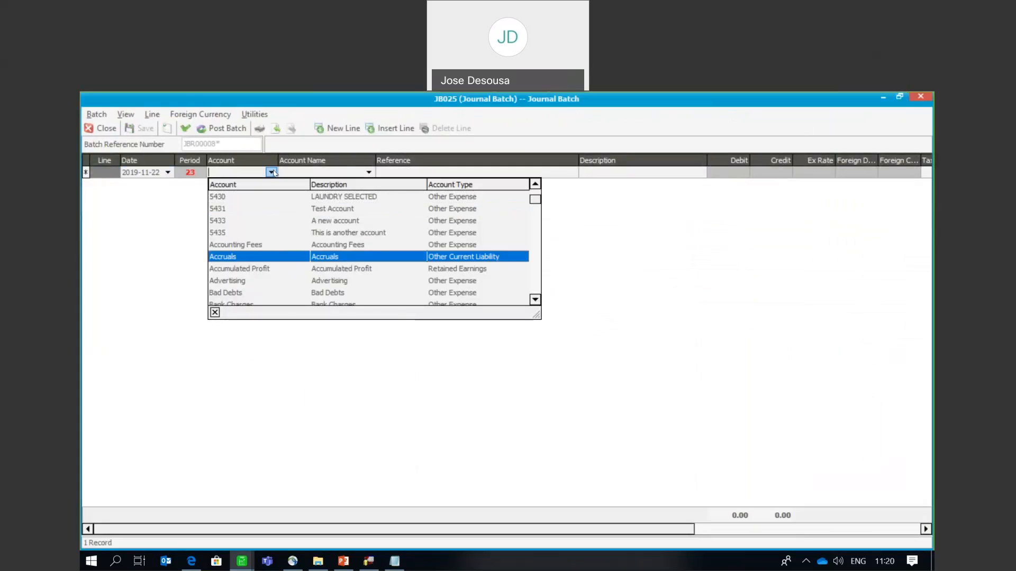
{"action": "key", "text": "Down"}
{"action": "key", "text": "Down"}
{"action": "key", "text": "Down"}
{"action": "key", "text": "Down"}
{"action": "key", "text": "Down"}
{"action": "key", "text": "Down"}
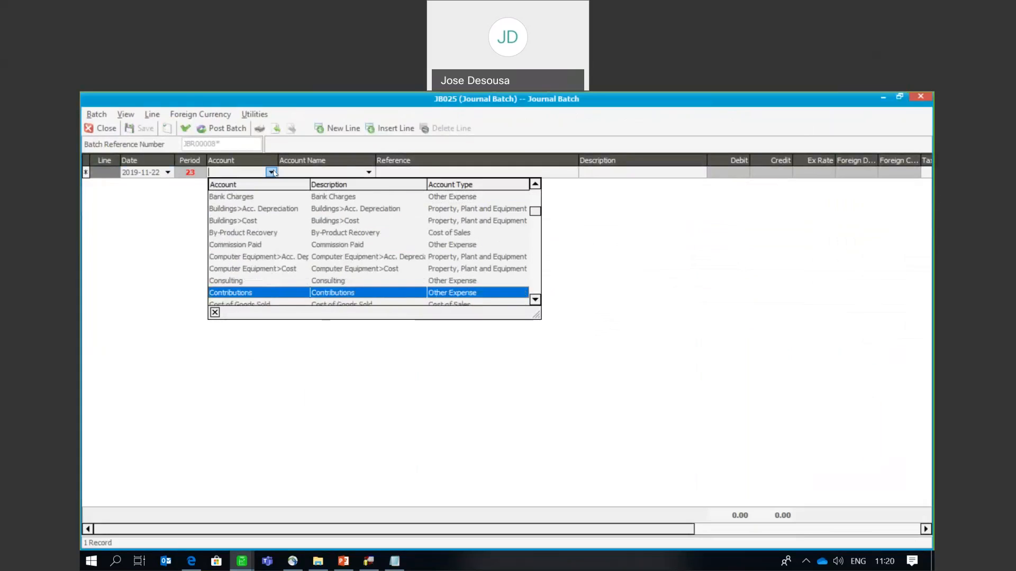
{"action": "key", "text": "Return"}
{"action": "key", "text": "Tab"}
{"action": "key", "text": "Tab"}
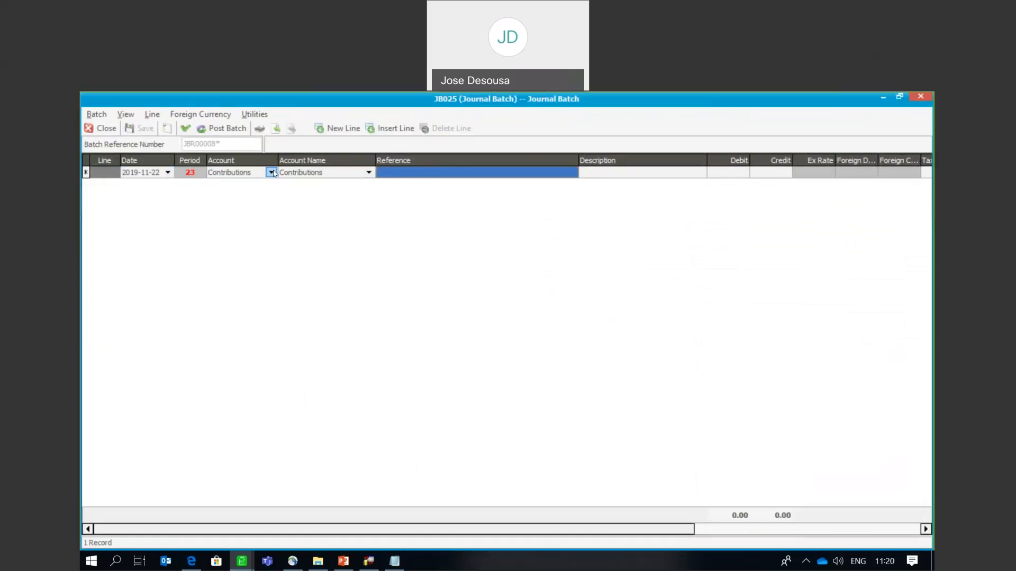
- Complete the Contributions journal line with reference REF003, description DESC003 and a debit of 567, and move on to a new line
{"action": "type", "text": "REF003"}
{"action": "key", "text": "Tab"}
{"action": "type", "text": "DESC003"}
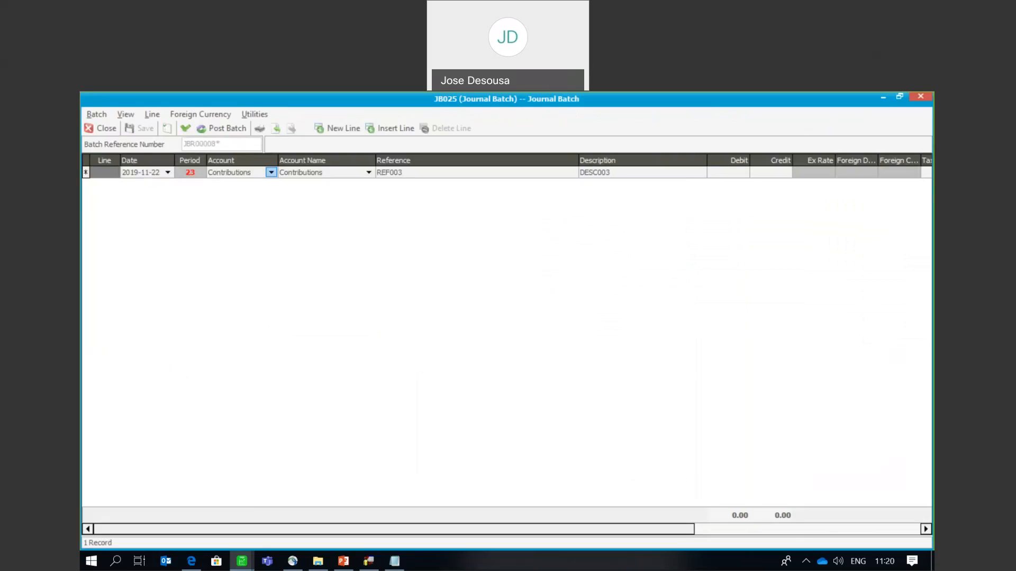
{"action": "key", "text": "Tab"}
{"action": "type", "text": "567"}
{"action": "key", "text": "Tab"}
{"action": "key", "text": "Tab"}
{"action": "key", "text": "Tab"}
{"action": "key", "text": "Tab"}
{"action": "key", "text": "Tab"}
{"action": "key", "text": "Tab"}
{"action": "key", "text": "Tab"}
{"action": "key", "text": "Tab"}
{"action": "key", "text": "Tab"}
{"action": "key", "text": "Tab"}
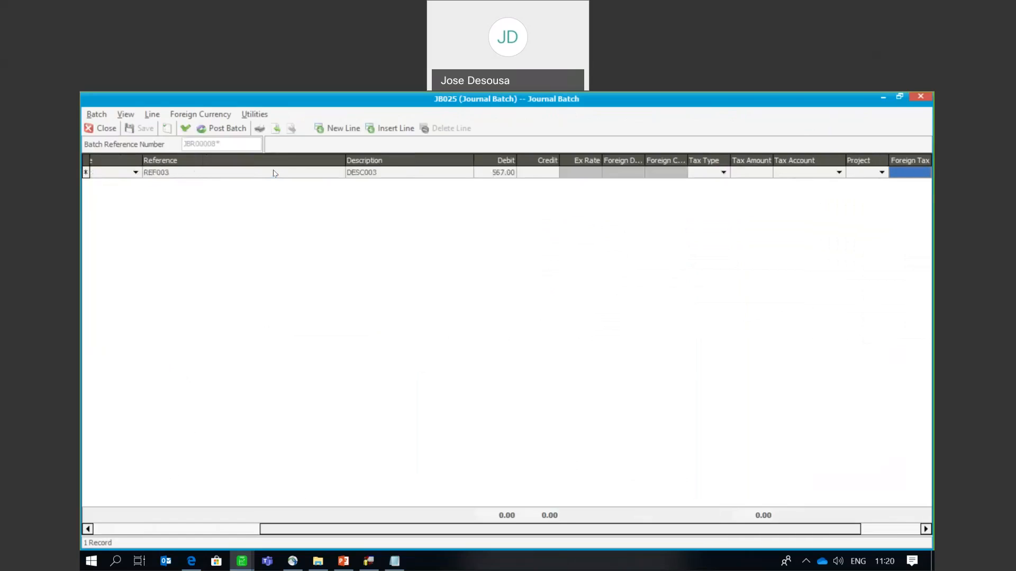
- Choose the Other Income account on the second journal line and enter a credit of 567
{"action": "type", "text": "Oth"}
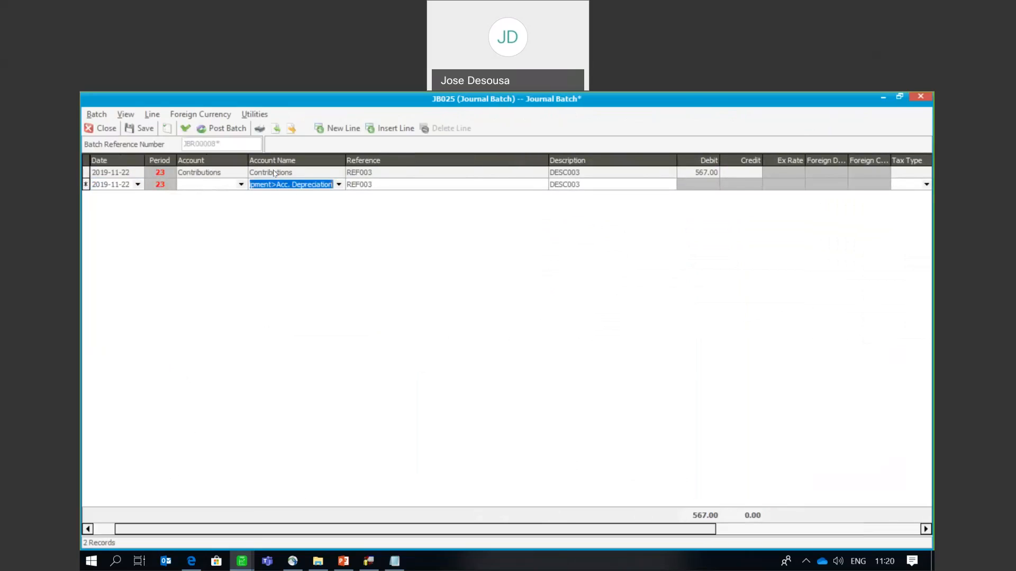
{"action": "key", "text": "Tab"}
{"action": "key", "text": "Tab"}
{"action": "key", "text": "Tab"}
{"action": "key", "text": "Tab"}
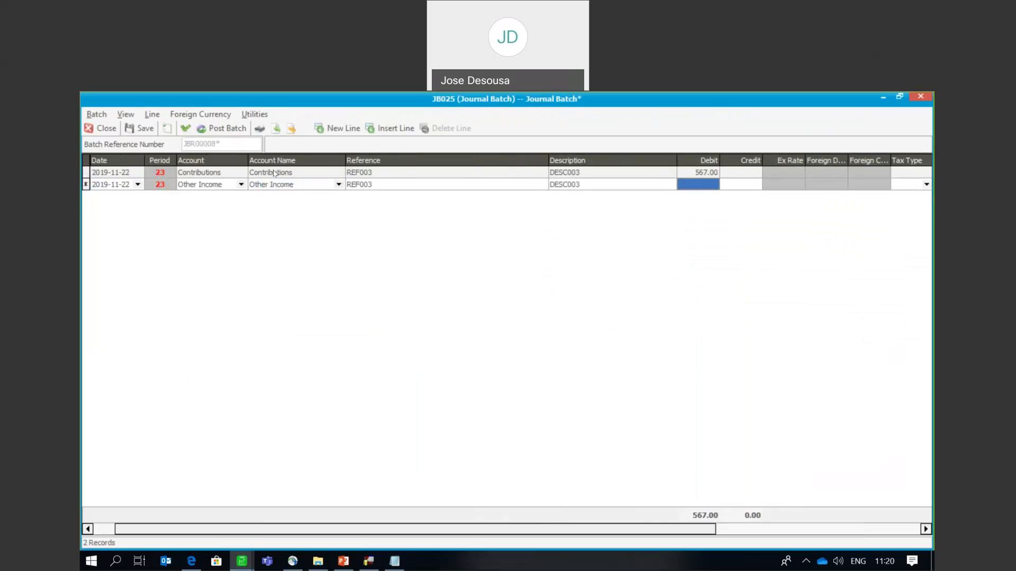
{"action": "type", "text": "567"}
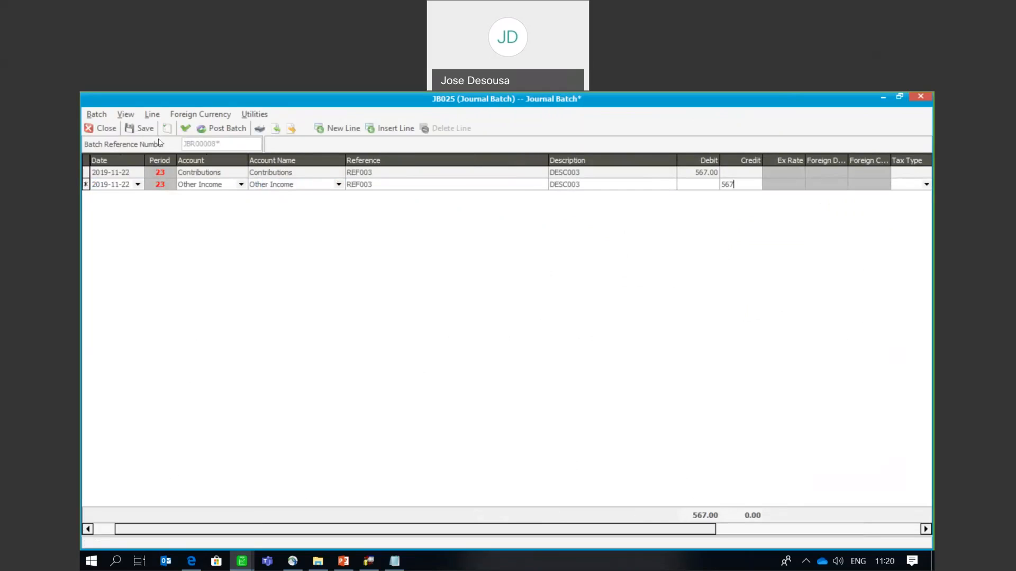
- Validate the journal batch and save it
{"action": "left_click", "coordinate": [186, 127]}
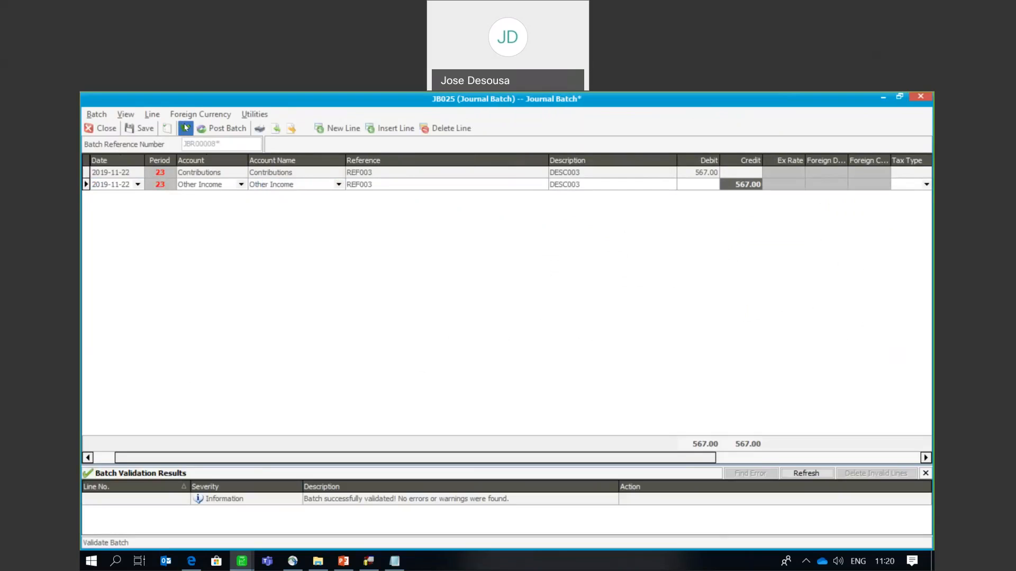
{"action": "left_click", "coordinate": [136, 130]}
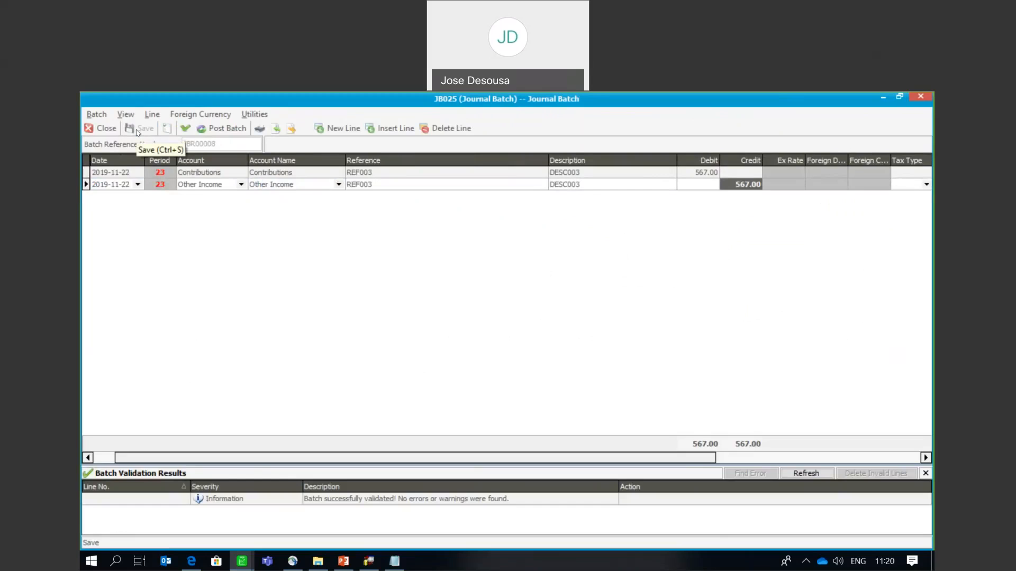
- Try to export the journal batch to the Webinar Nov 2019 folder as JLBATCH201911.CSV
{"action": "left_click", "coordinate": [96, 114]}
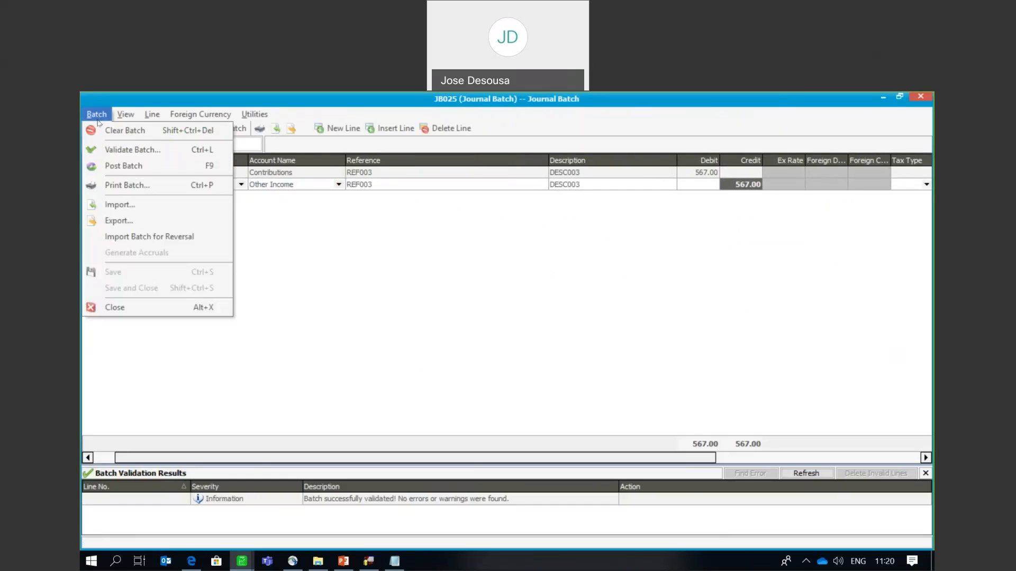
{"action": "left_click", "coordinate": [114, 219]}
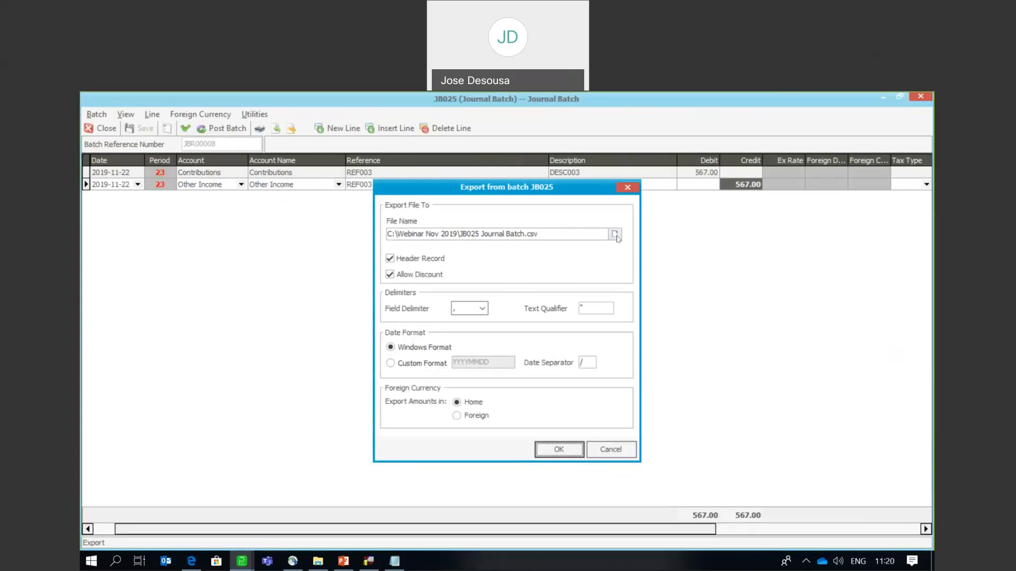
{"action": "left_click", "coordinate": [616, 234]}
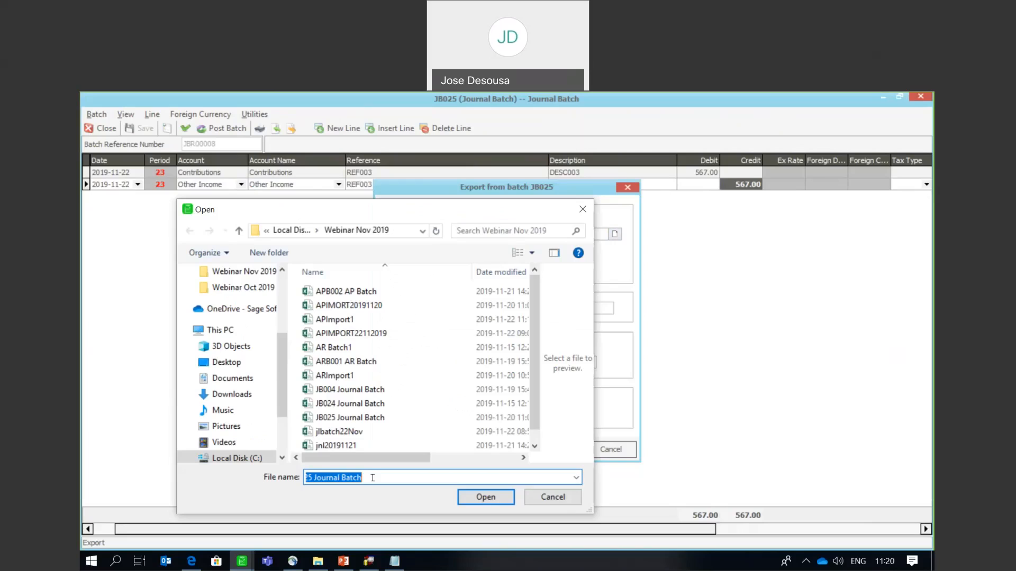
{"action": "left_click", "coordinate": [373, 478]}
{"action": "key", "text": "BackSpace"}
{"action": "key", "text": "BackSpace"}
{"action": "key", "text": "BackSpace"}
{"action": "key", "text": "BackSpace"}
{"action": "key", "text": "BackSpace"}
{"action": "key", "text": "BackSpace"}
{"action": "key", "text": "BackSpace"}
{"action": "key", "text": "BackSpace"}
{"action": "key", "text": "BackSpace"}
{"action": "key", "text": "BackSpace"}
{"action": "key", "text": "BackSpace"}
{"action": "key", "text": "BackSpace"}
{"action": "key", "text": "BackSpace"}
{"action": "key", "text": "BackSpace"}
{"action": "key", "text": "BackSpace"}
{"action": "key", "text": "BackSpace"}
{"action": "key", "text": "BackSpace"}
{"action": "key", "text": "BackSpace"}
{"action": "key", "text": "BackSpace"}
{"action": "key", "text": "BackSpace"}
{"action": "key", "text": "BackSpace"}
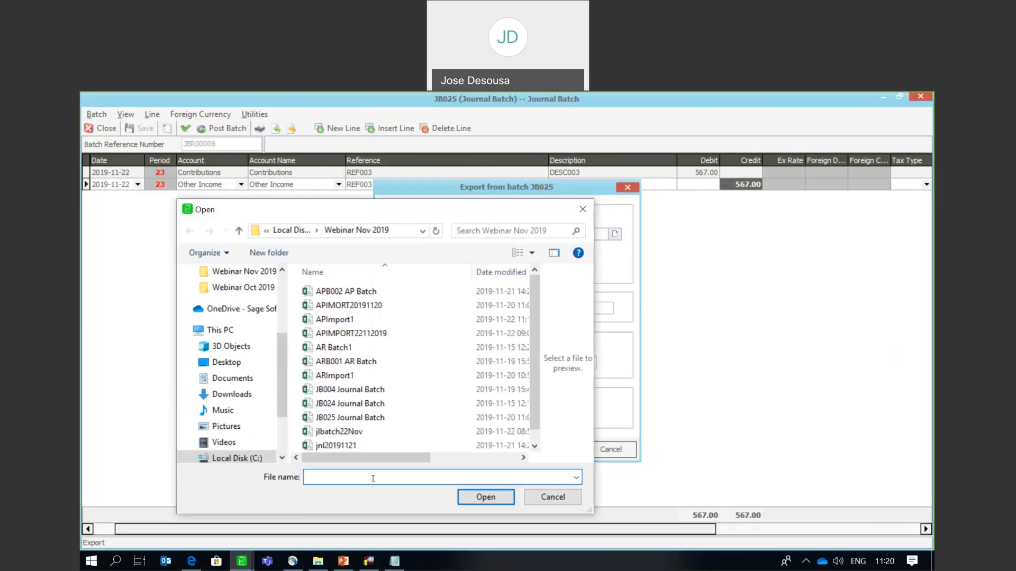
{"action": "type", "text": "JL"}
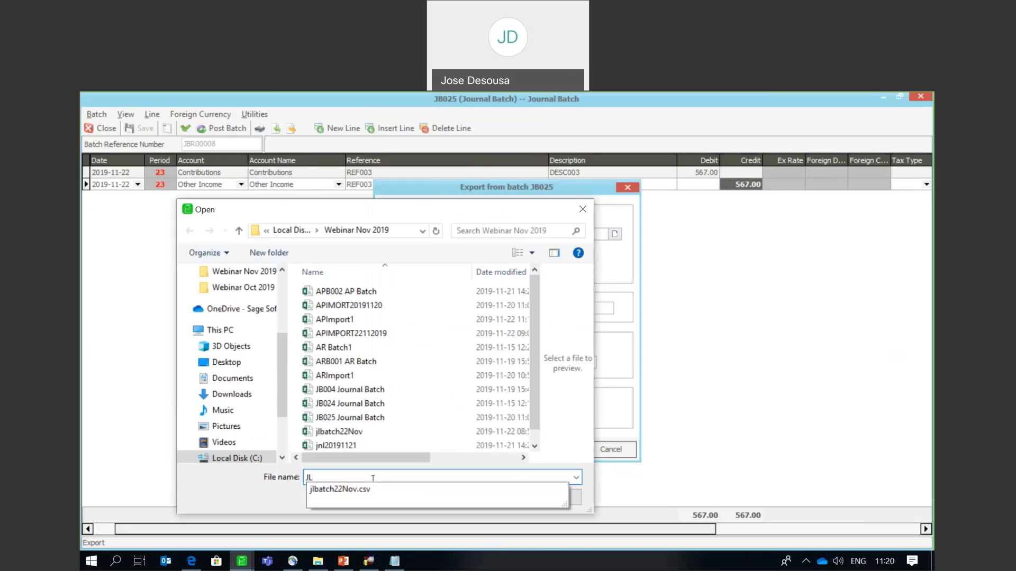
{"action": "type", "text": "BATCH201911"}
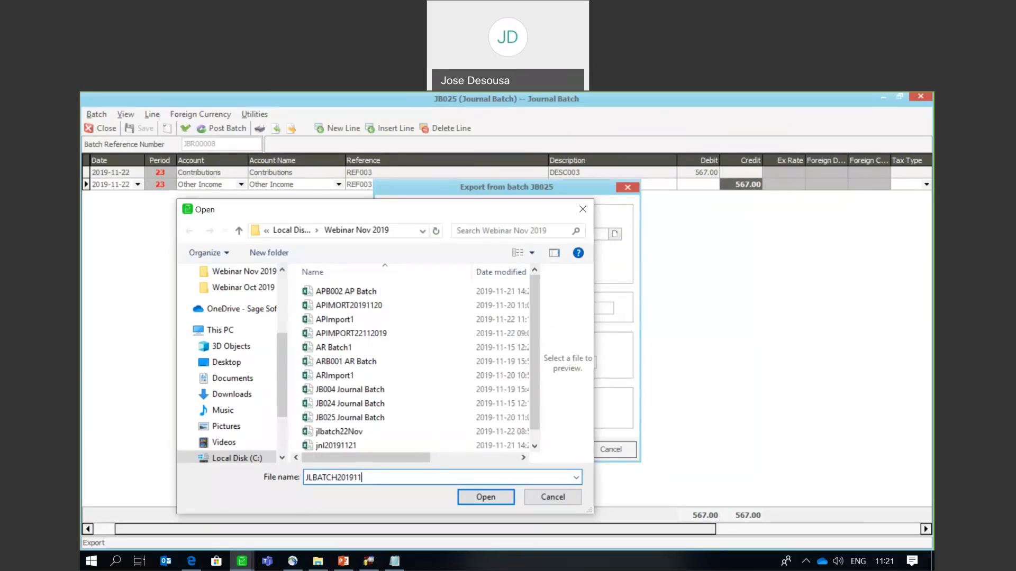
{"action": "type", "text": ".CSV"}
{"action": "left_click", "coordinate": [485, 497]}
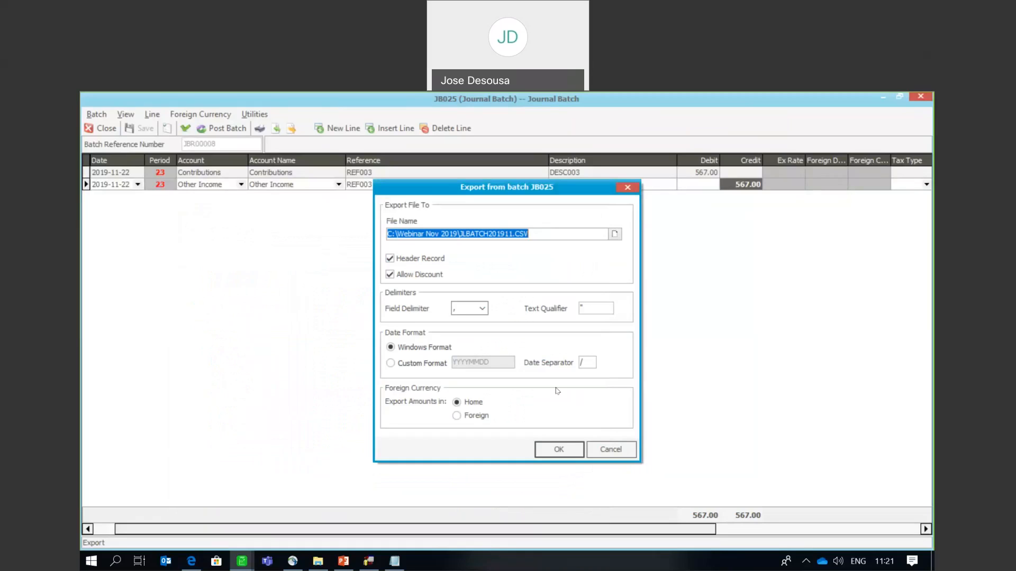
{"action": "left_click", "coordinate": [560, 449]}
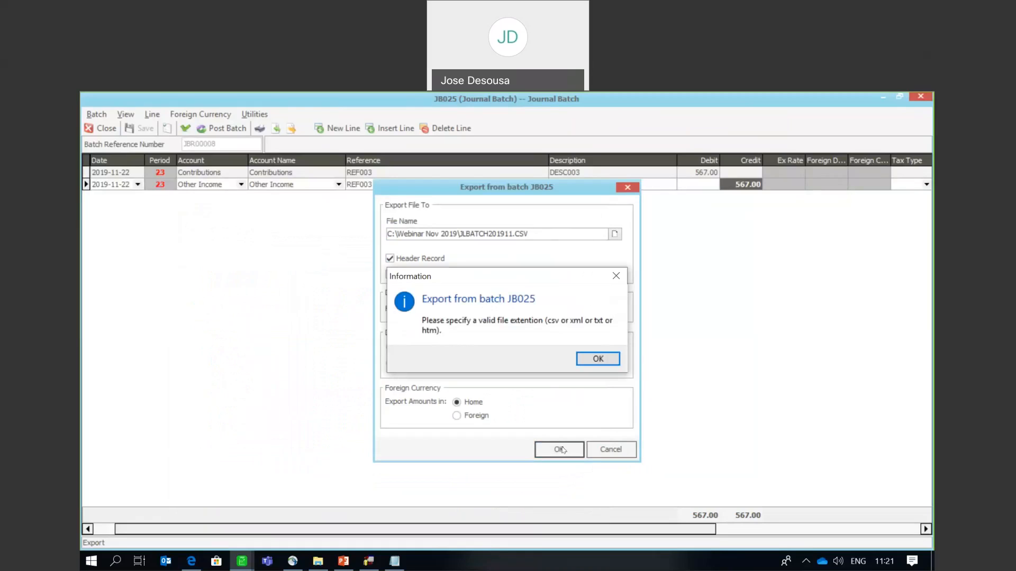
{"action": "left_click", "coordinate": [614, 356]}
- Export the batch under the file name JLBATCH201911.csv with a lowercase extension, skip the log file and close the batch
{"action": "left_click", "coordinate": [550, 235]}
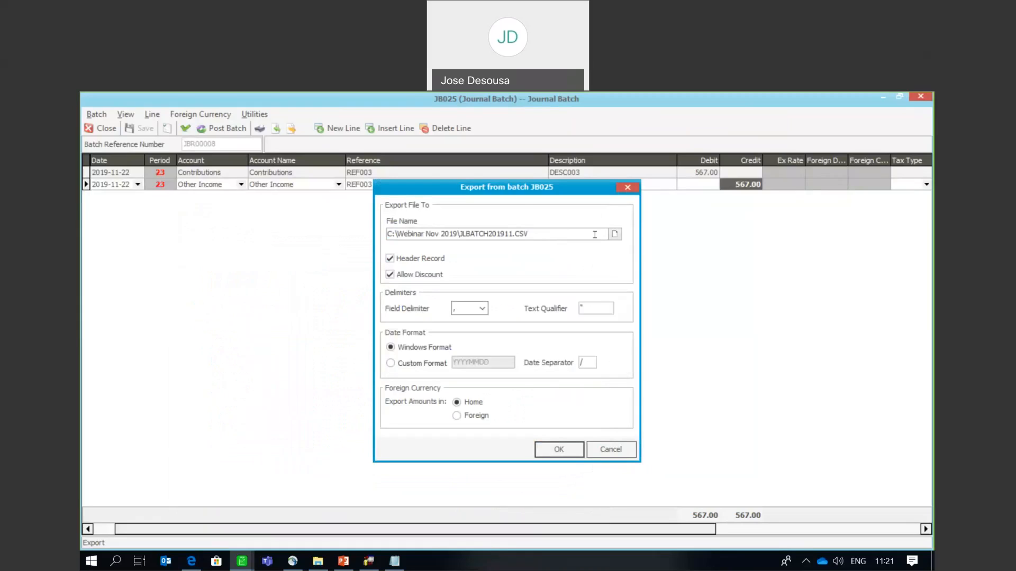
{"action": "left_click", "coordinate": [615, 236]}
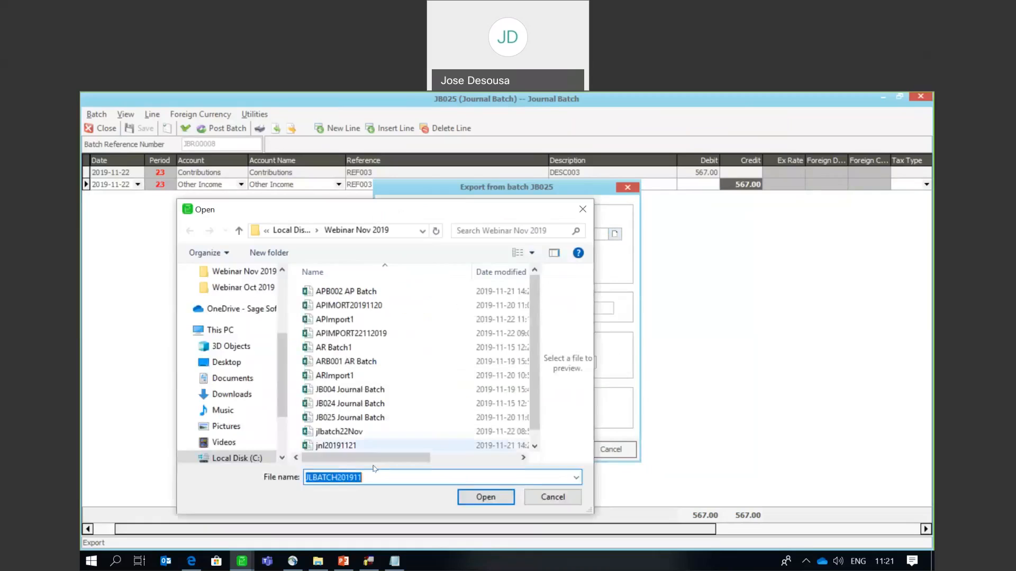
{"action": "left_click", "coordinate": [369, 477]}
{"action": "type", "text": "."}
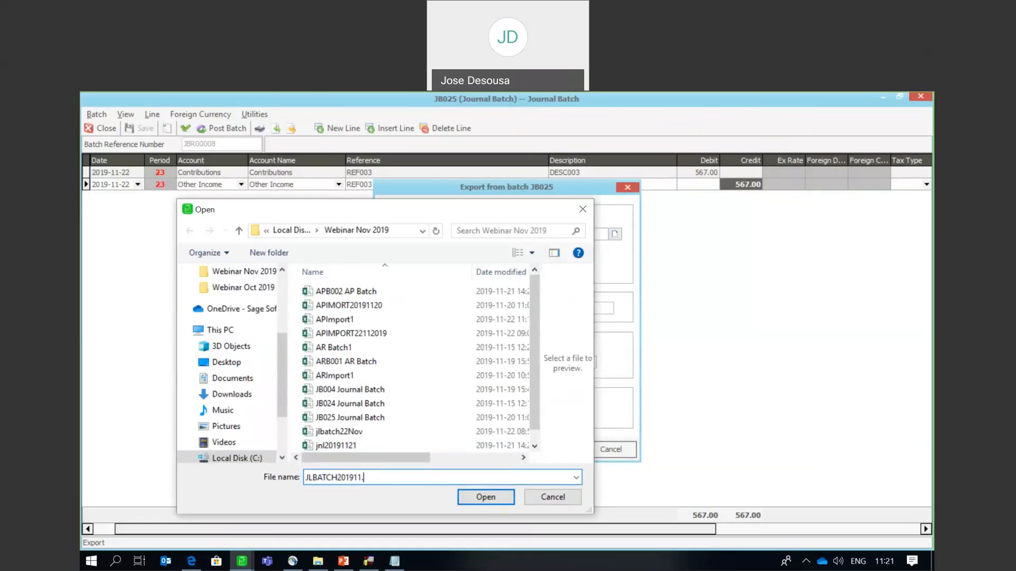
{"action": "type", "text": "csv"}
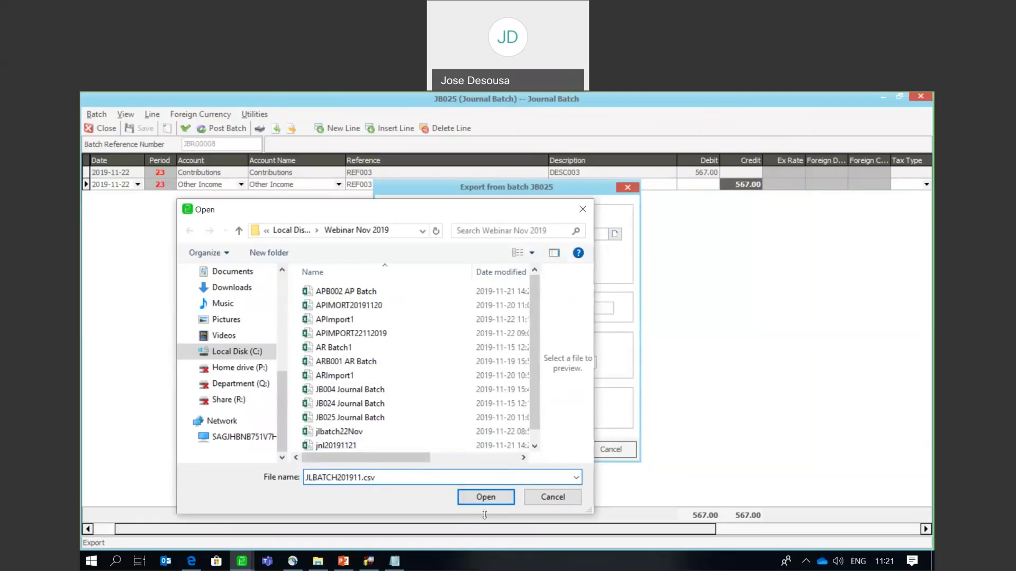
{"action": "left_click", "coordinate": [501, 501]}
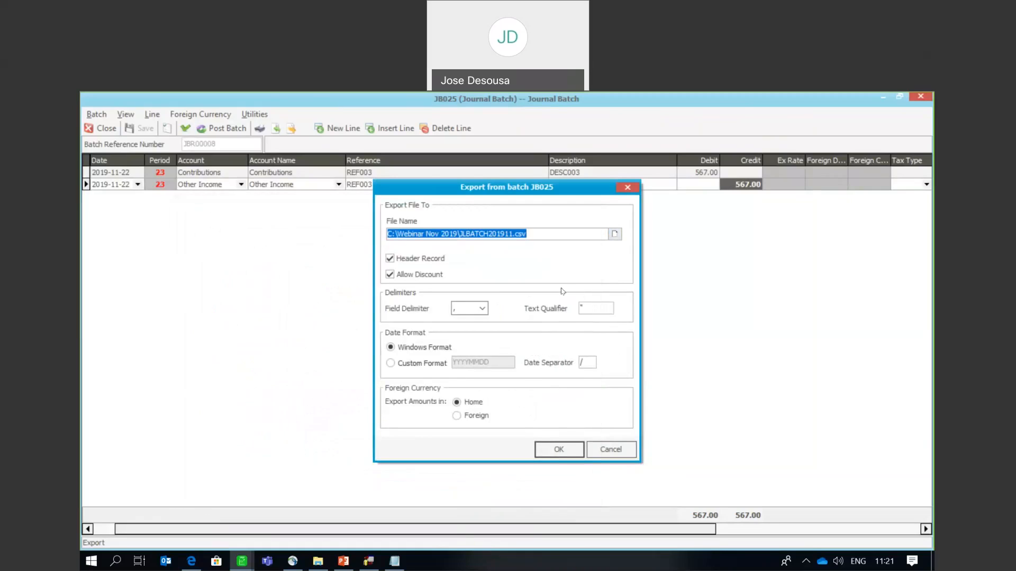
{"action": "left_click", "coordinate": [557, 449]}
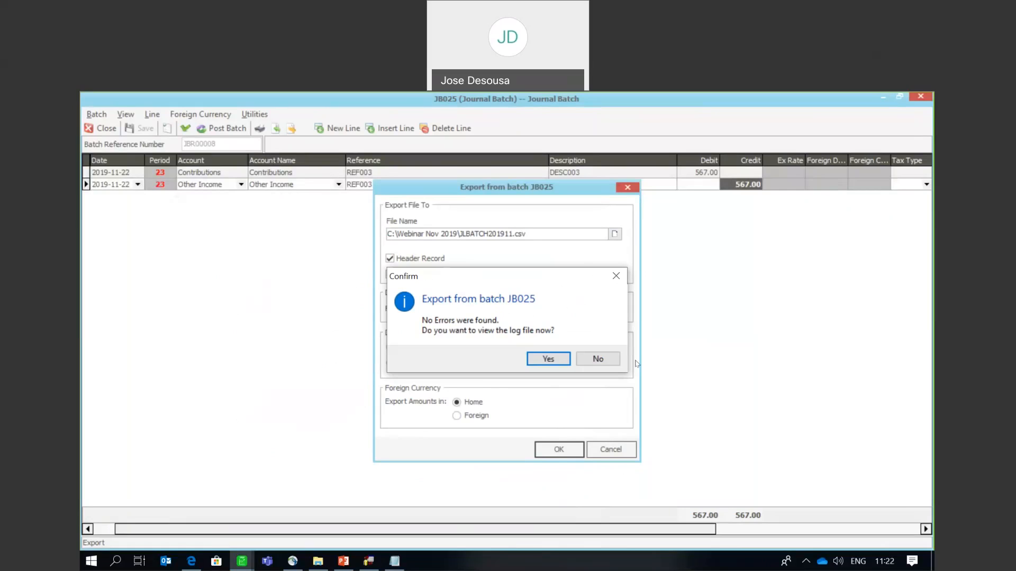
{"action": "left_click", "coordinate": [616, 365]}
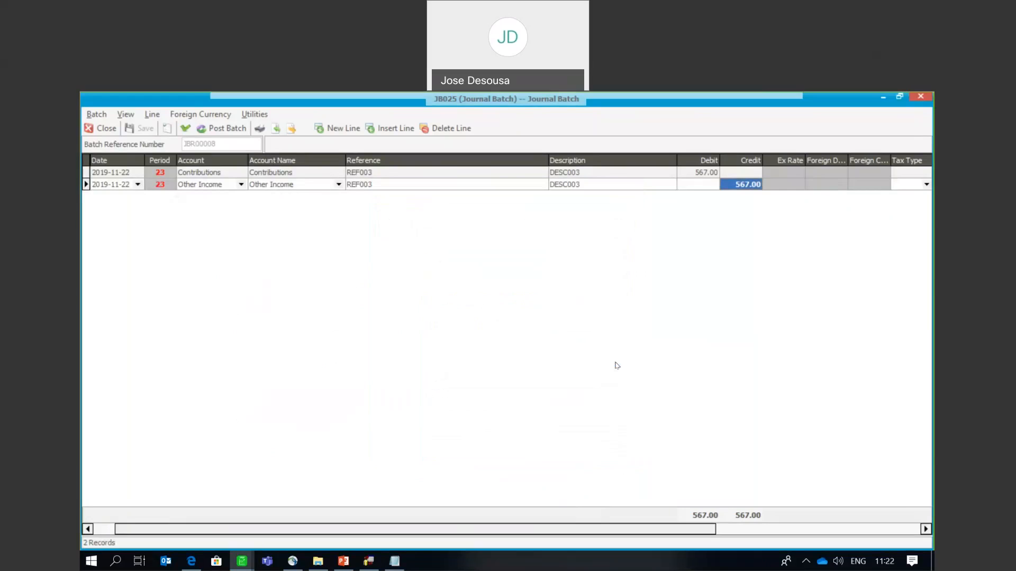
{"action": "left_click", "coordinate": [104, 128]}
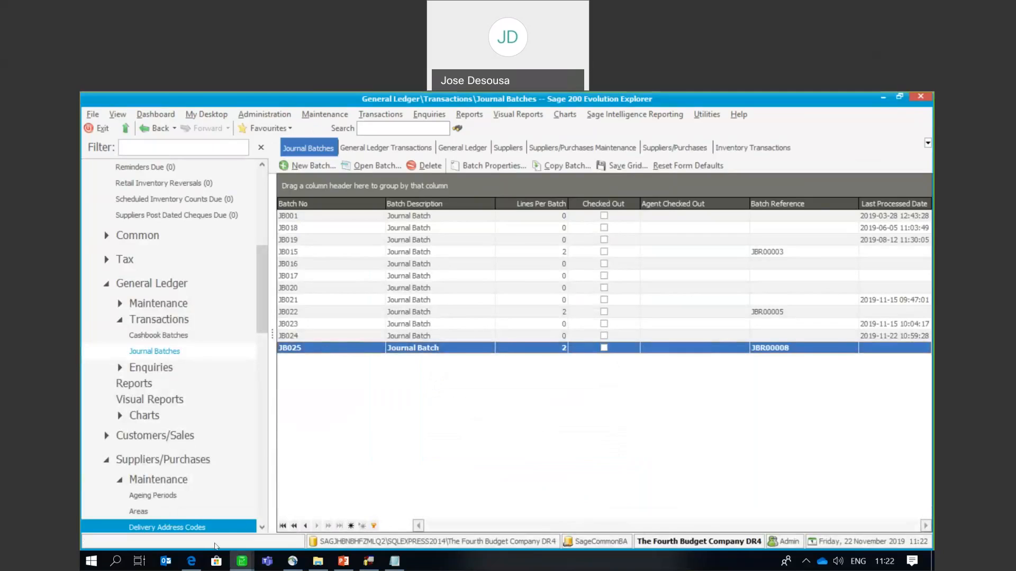
- Open the exported JLBATCH201911 file from the Webinar Nov 2019 folder in Excel and widen the TxDate column to show its dates
{"action": "left_click", "coordinate": [317, 562]}
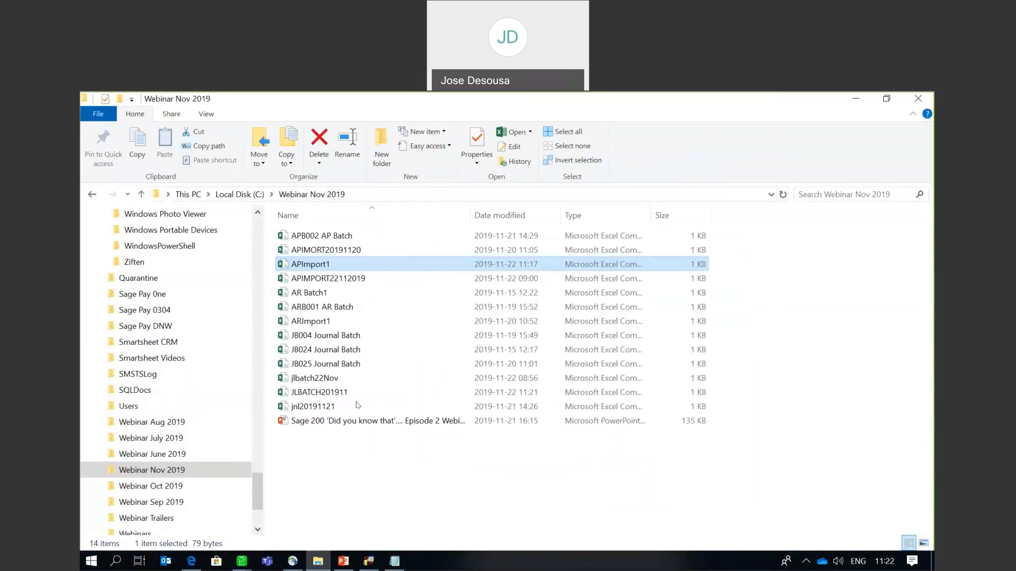
{"action": "double_click", "coordinate": [364, 393]}
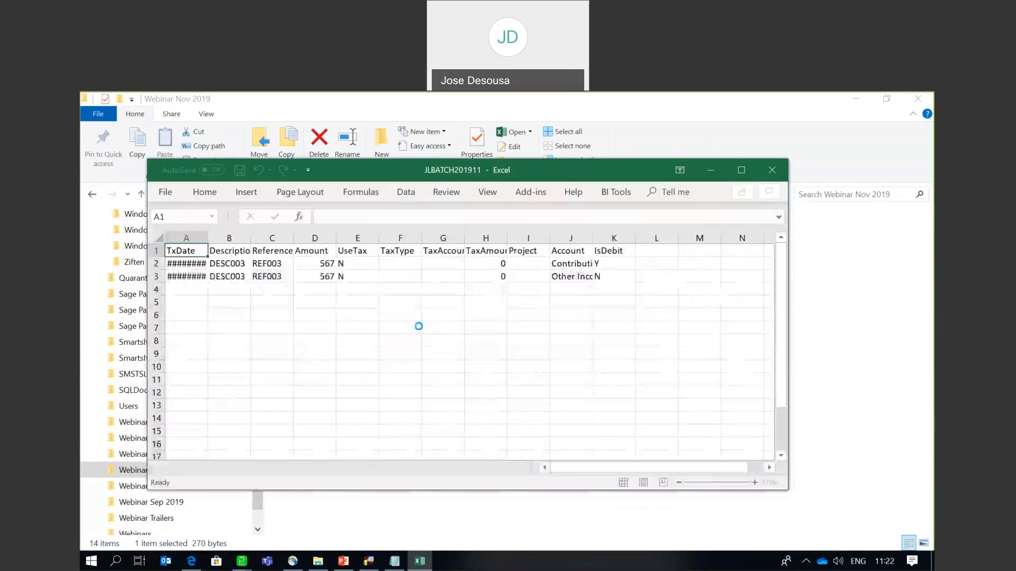
{"action": "left_click", "coordinate": [743, 171]}
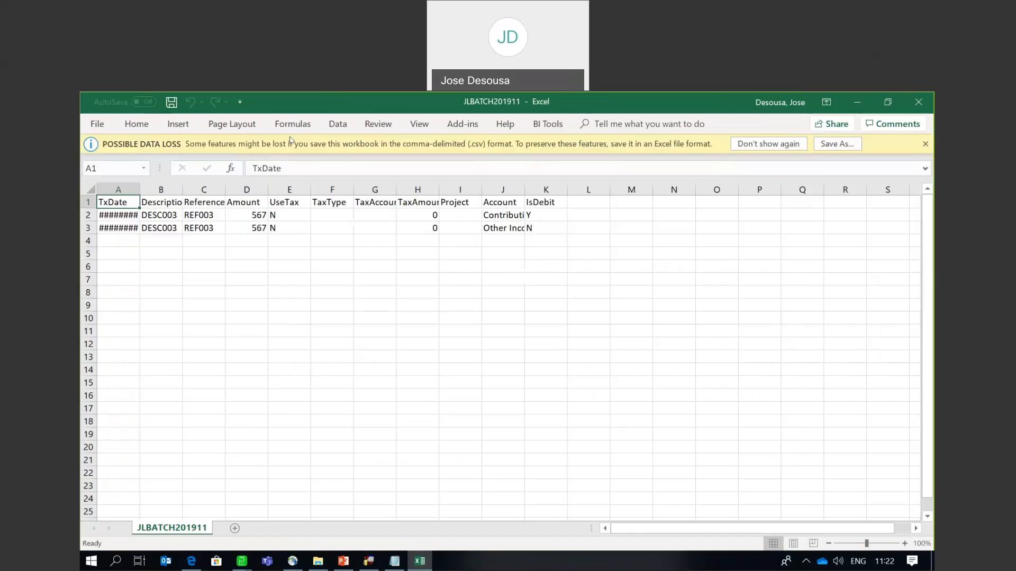
{"action": "left_click_drag", "start_coordinate": [135, 188], "coordinate": [153, 188]}
- Change the descriptions of both journal lines in cells B2 and B3 to DESC004
{"action": "left_click", "coordinate": [189, 215]}
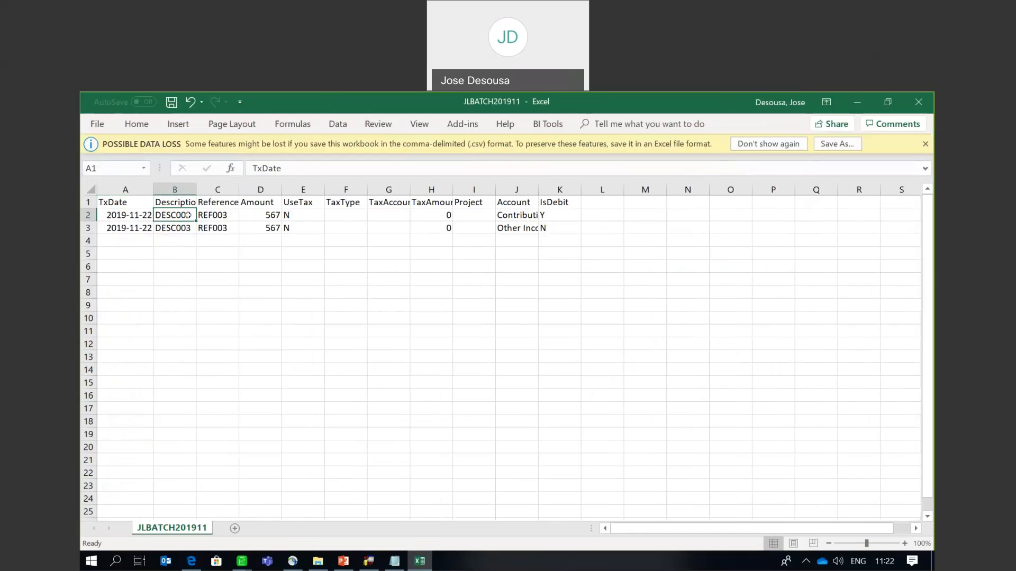
{"action": "left_click", "coordinate": [295, 168]}
{"action": "key", "text": "BackSpace"}
{"action": "type", "text": "4"}
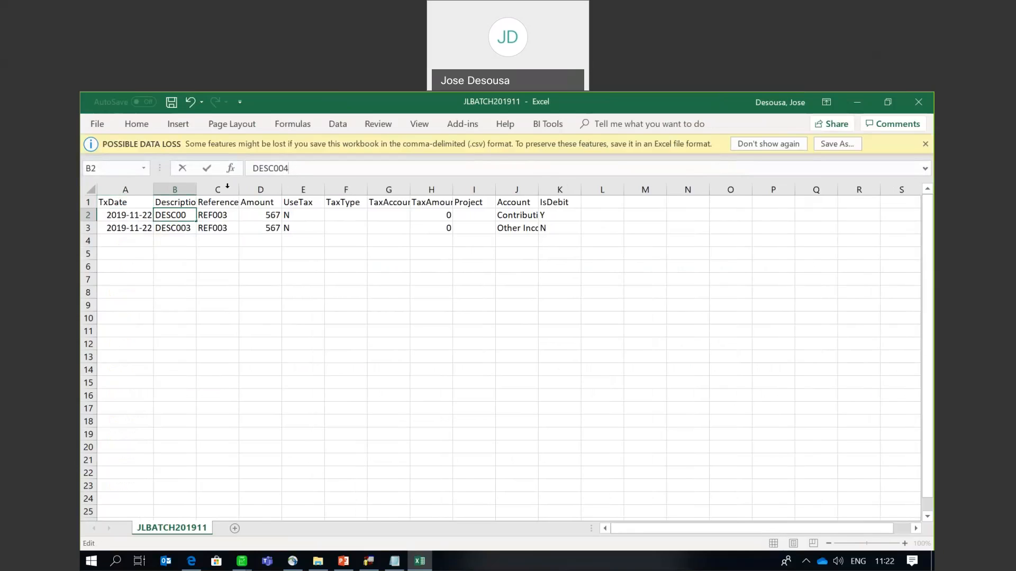
{"action": "key", "text": "Return"}
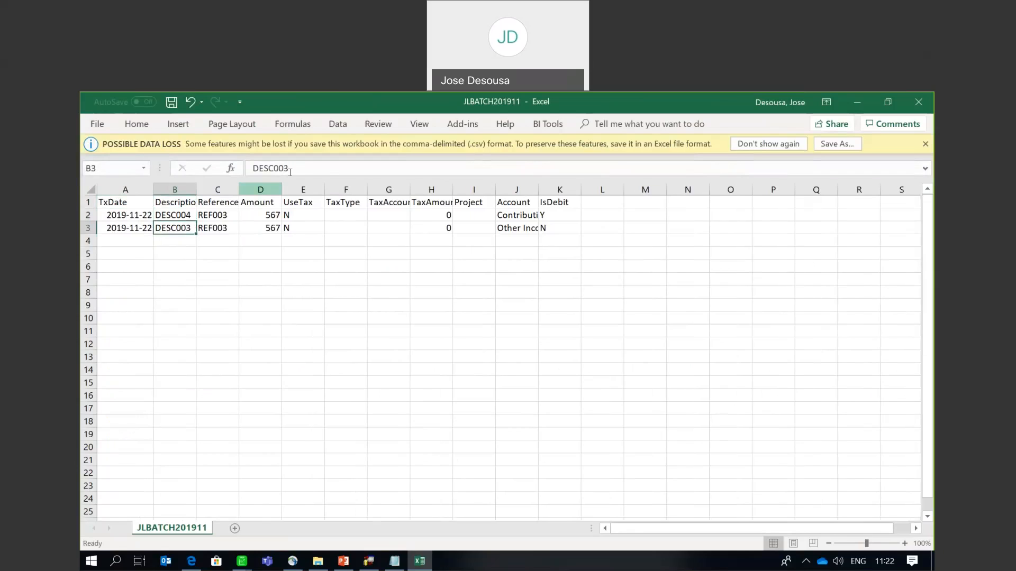
{"action": "left_click", "coordinate": [291, 170]}
{"action": "key", "text": "BackSpace"}
{"action": "type", "text": "4"}
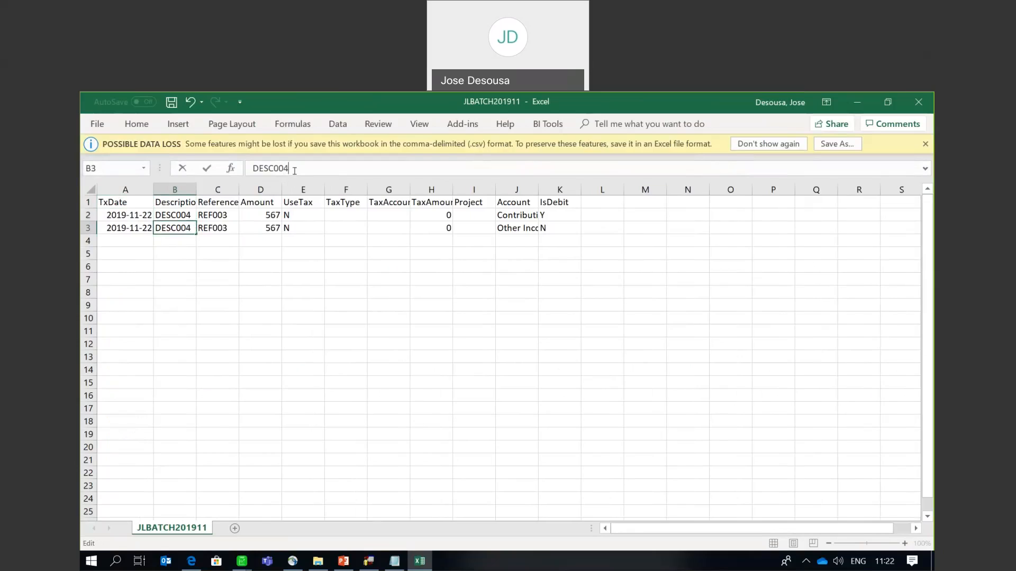
- Change the Reference value in both journal rows to REF004
{"action": "left_click", "coordinate": [230, 214]}
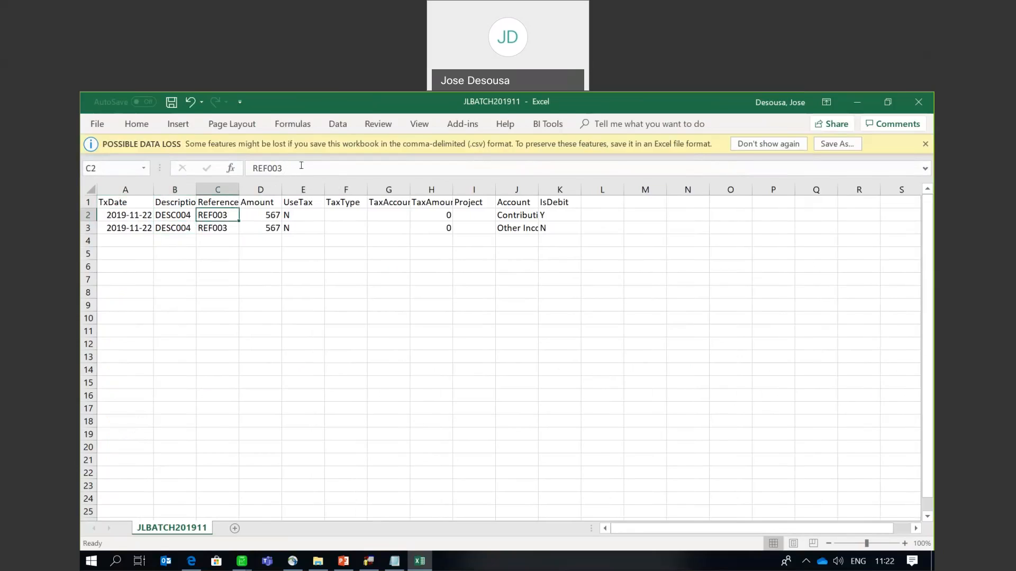
{"action": "left_click", "coordinate": [280, 167]}
{"action": "key", "text": "BackSpace"}
{"action": "type", "text": "4"}
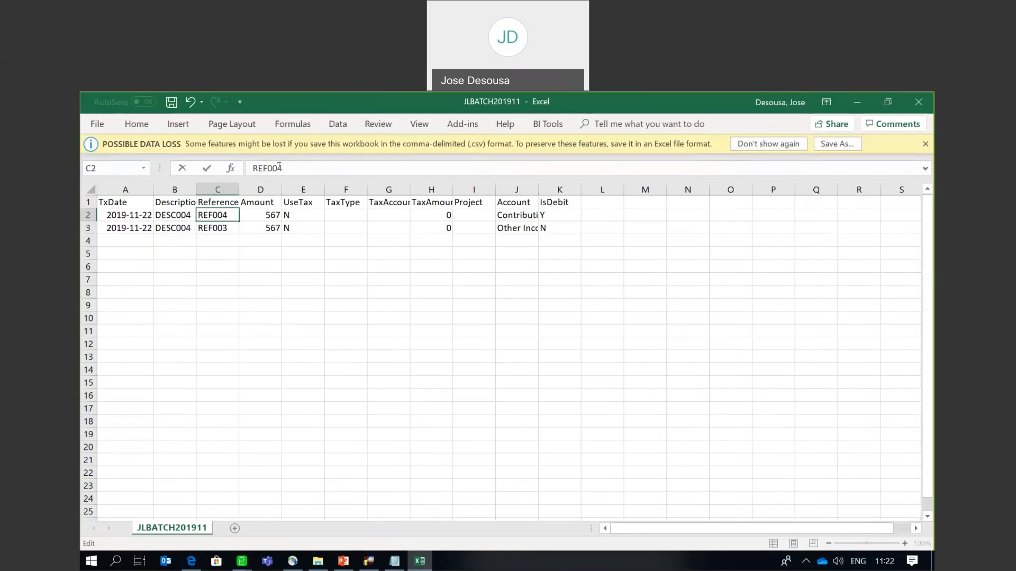
{"action": "key", "text": "Return"}
{"action": "left_click", "coordinate": [289, 168]}
{"action": "key", "text": "BackSpace"}
{"action": "type", "text": "4"}
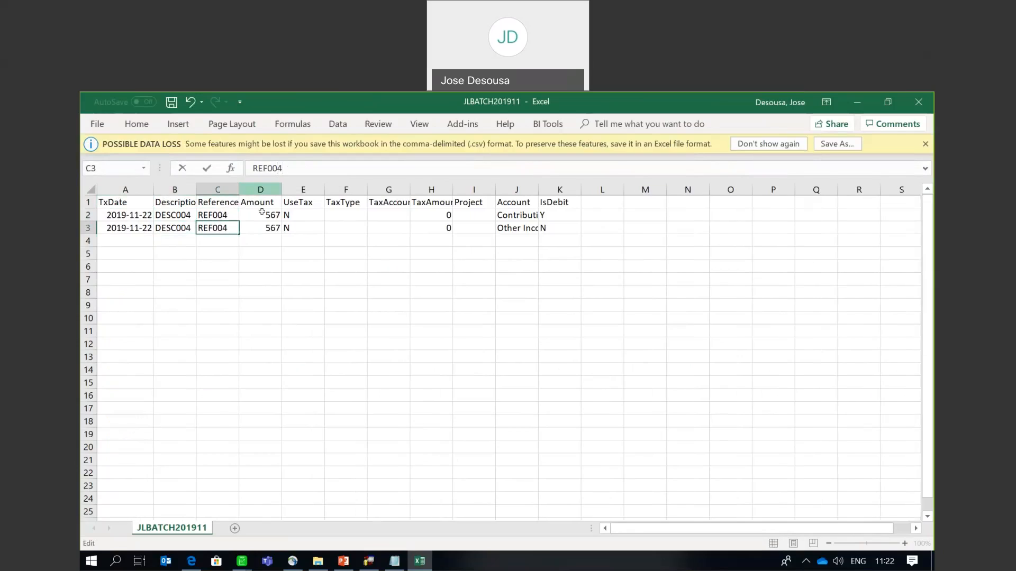
- Set the Amount in both journal rows to 5411
{"action": "left_click", "coordinate": [262, 212]}
{"action": "type", "text": "54"}
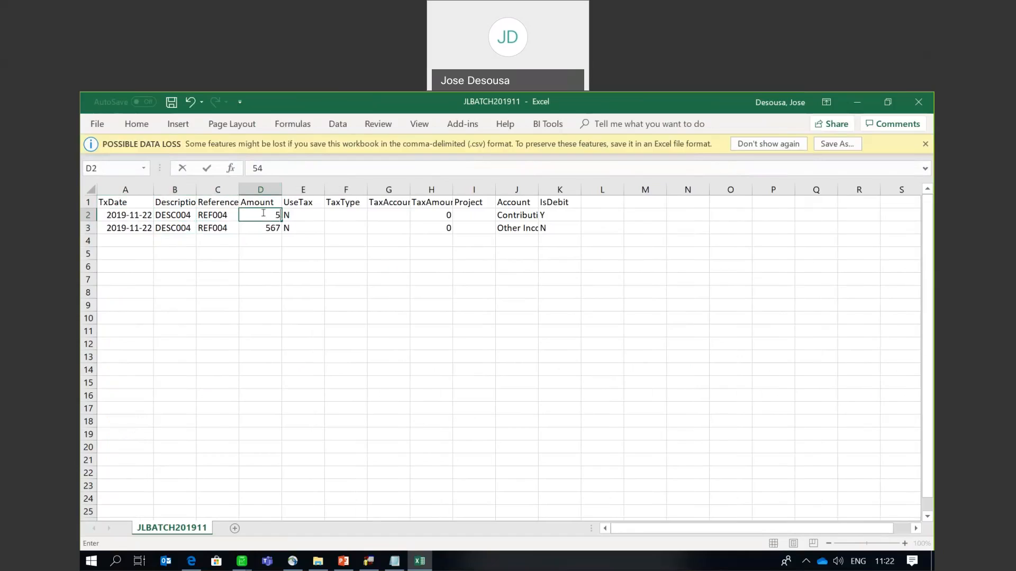
{"action": "type", "text": "11"}
{"action": "left_click", "coordinate": [267, 229]}
{"action": "type", "text": "5411"}
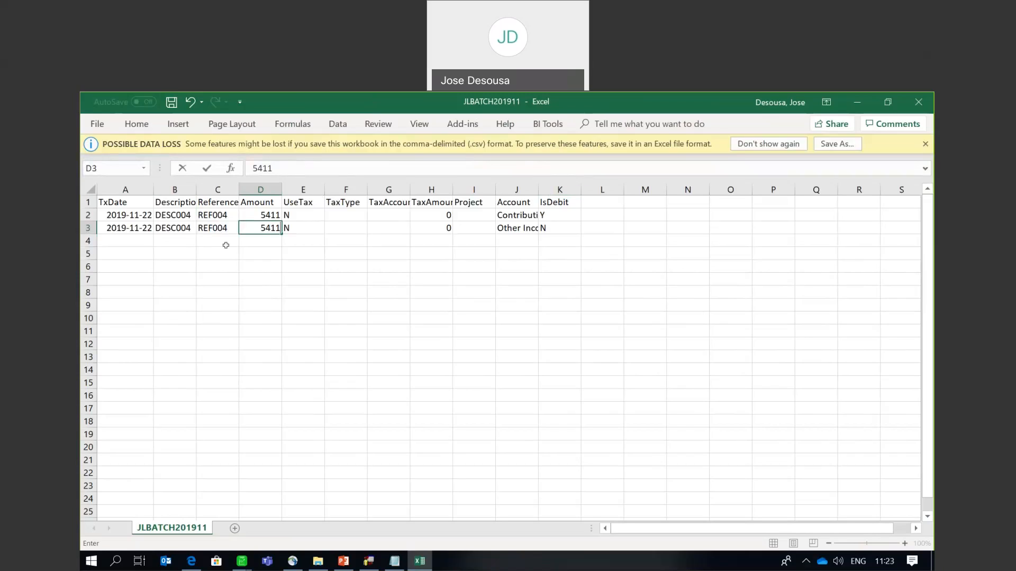
- Save the JLBATCH201911 file and close the workbook
{"action": "left_click", "coordinate": [97, 127]}
{"action": "left_click", "coordinate": [122, 273]}
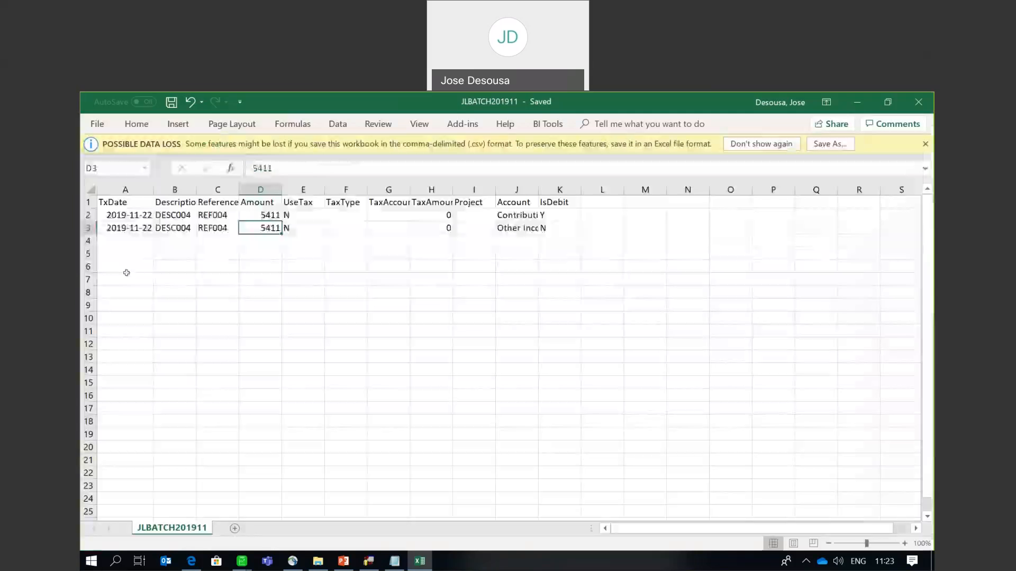
{"action": "left_click", "coordinate": [916, 103]}
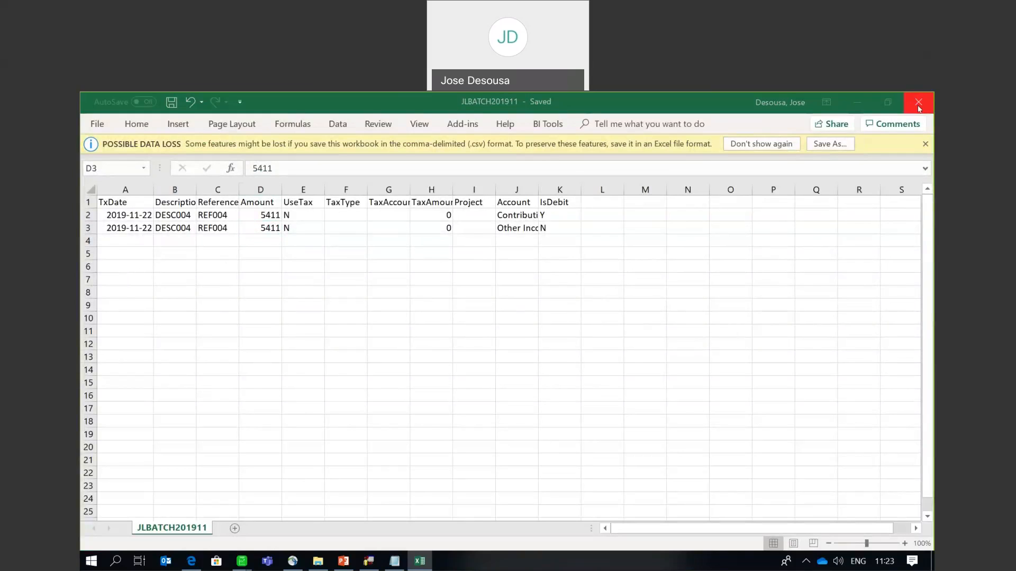
- Switch to Sage 200 Evolution and create a new standard journal batch with the default properties
{"action": "left_click", "coordinate": [241, 562]}
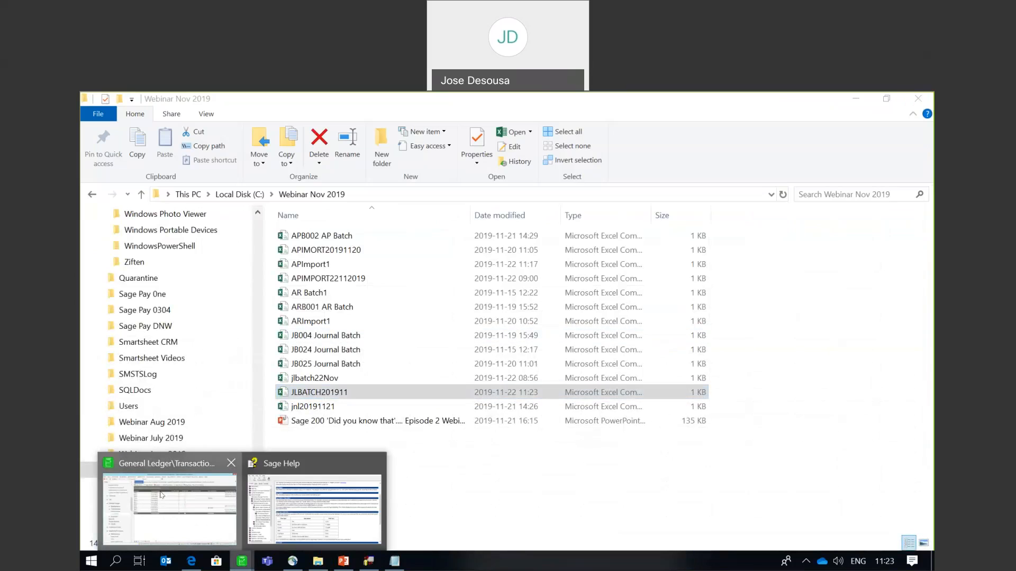
{"action": "left_click", "coordinate": [162, 494]}
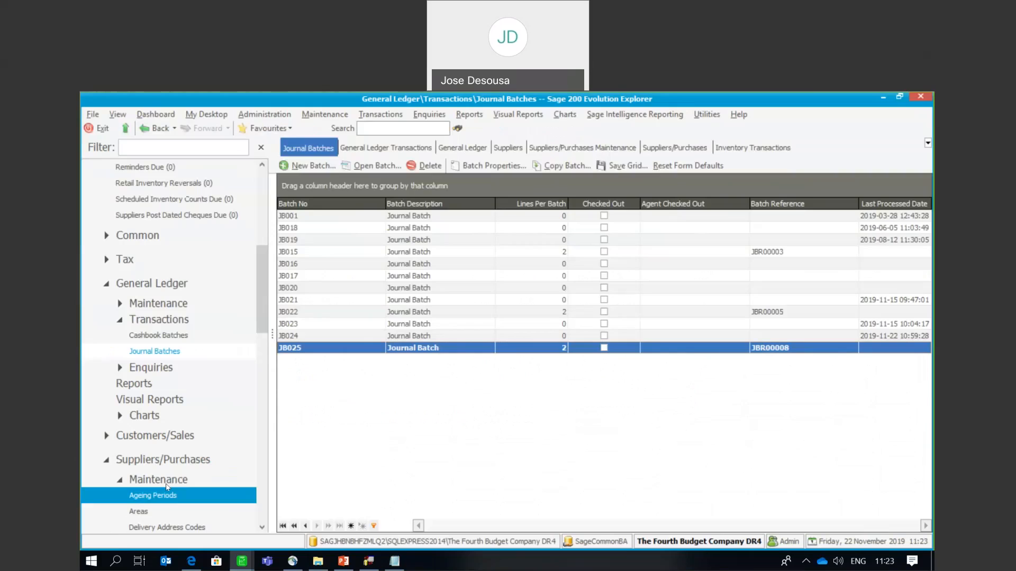
{"action": "left_click", "coordinate": [313, 166]}
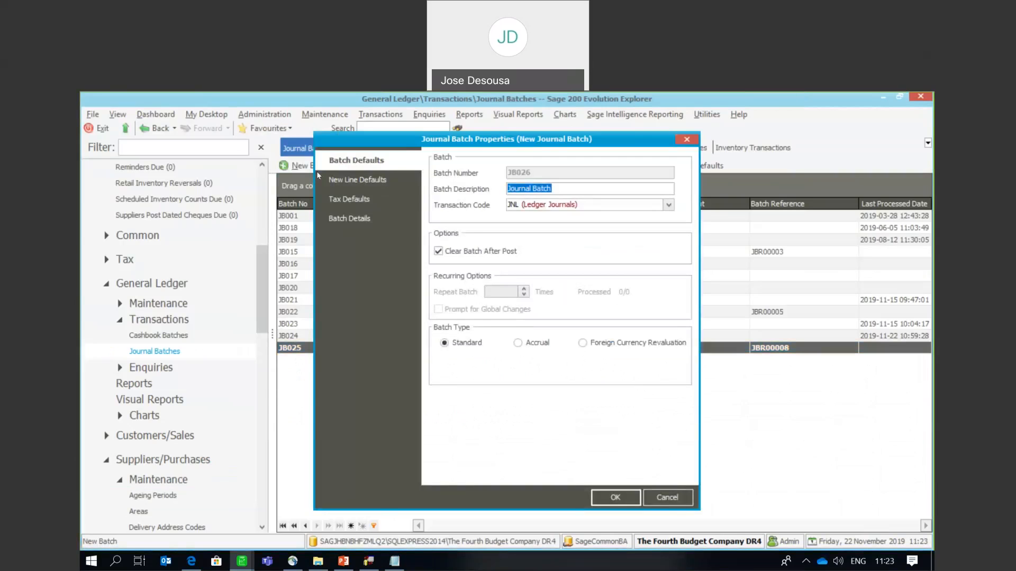
{"action": "left_click", "coordinate": [608, 497]}
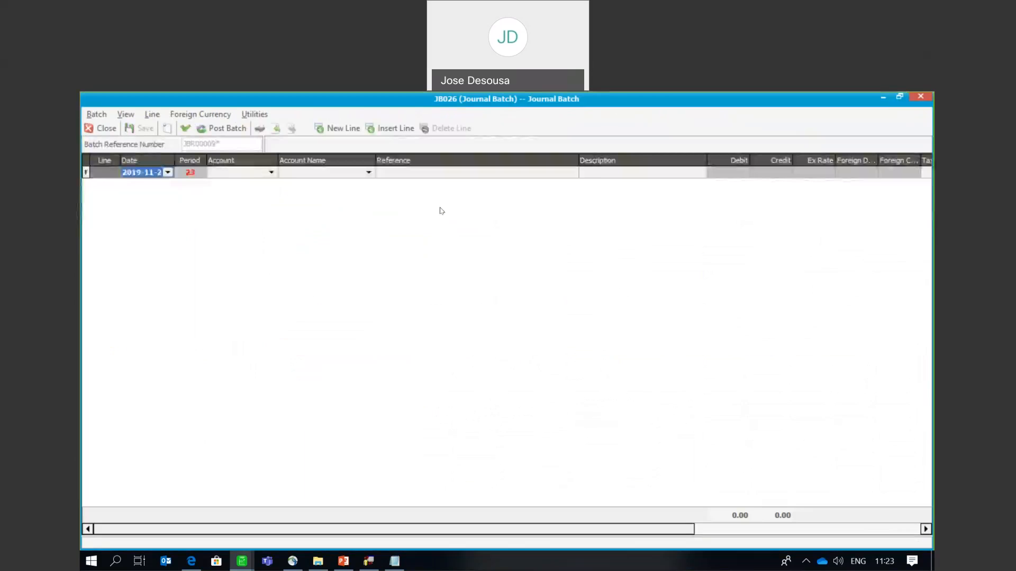
- Import JLBATCH201911.csv from the Webinar Nov 2019 folder into the journal batch without viewing the log file
{"action": "left_click", "coordinate": [96, 114]}
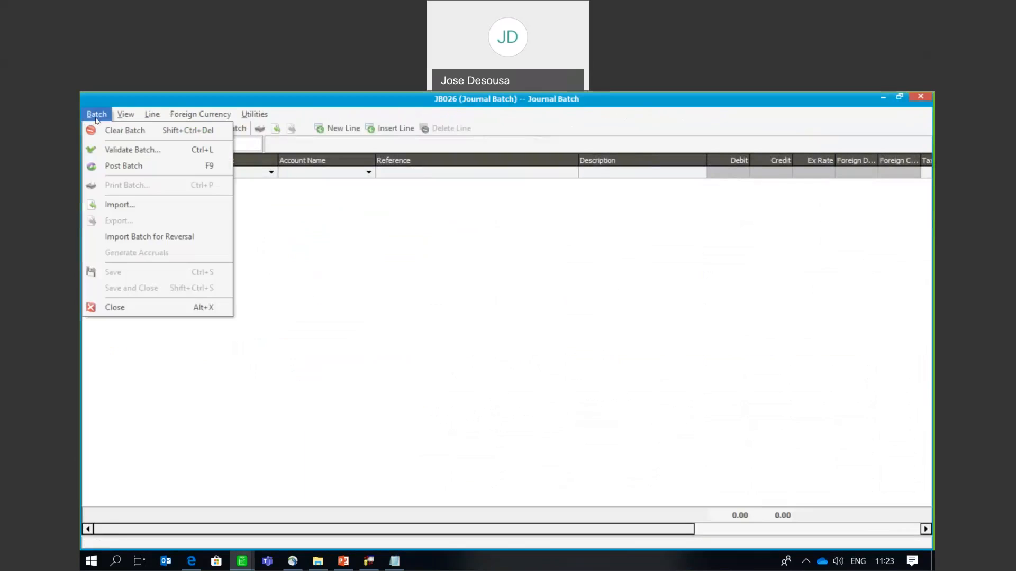
{"action": "left_click", "coordinate": [111, 205]}
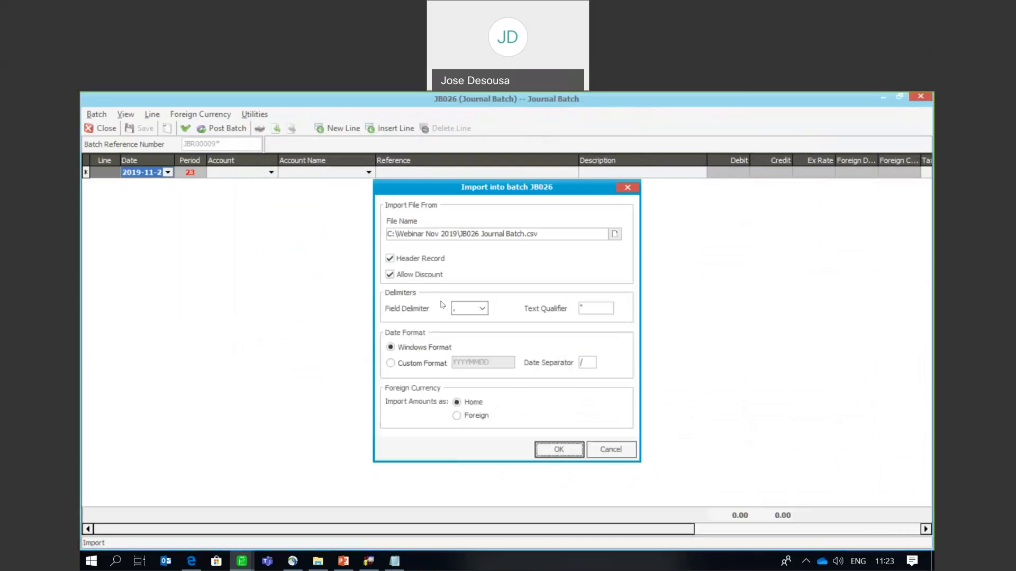
{"action": "left_click", "coordinate": [613, 234]}
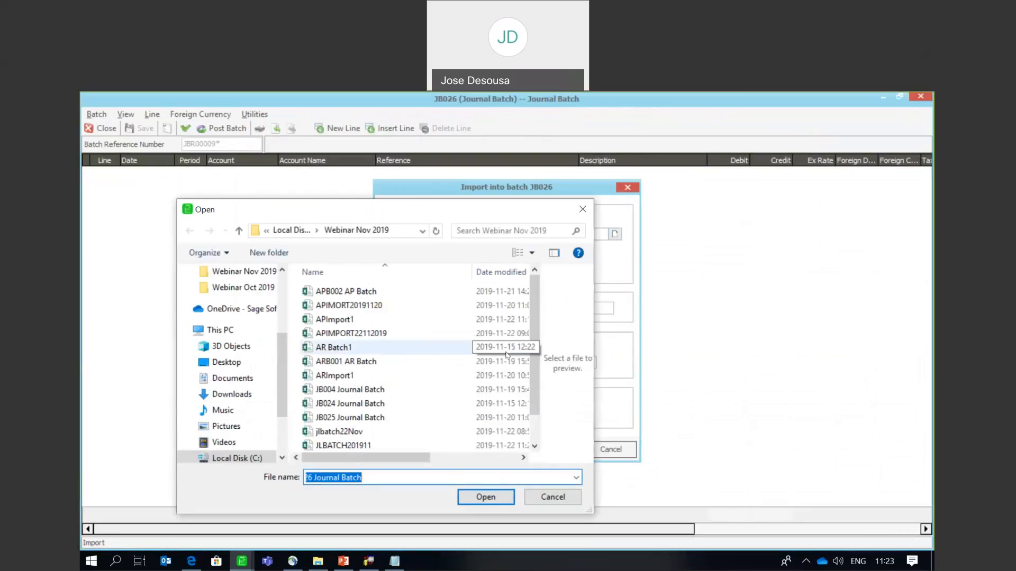
{"action": "left_click", "coordinate": [380, 445]}
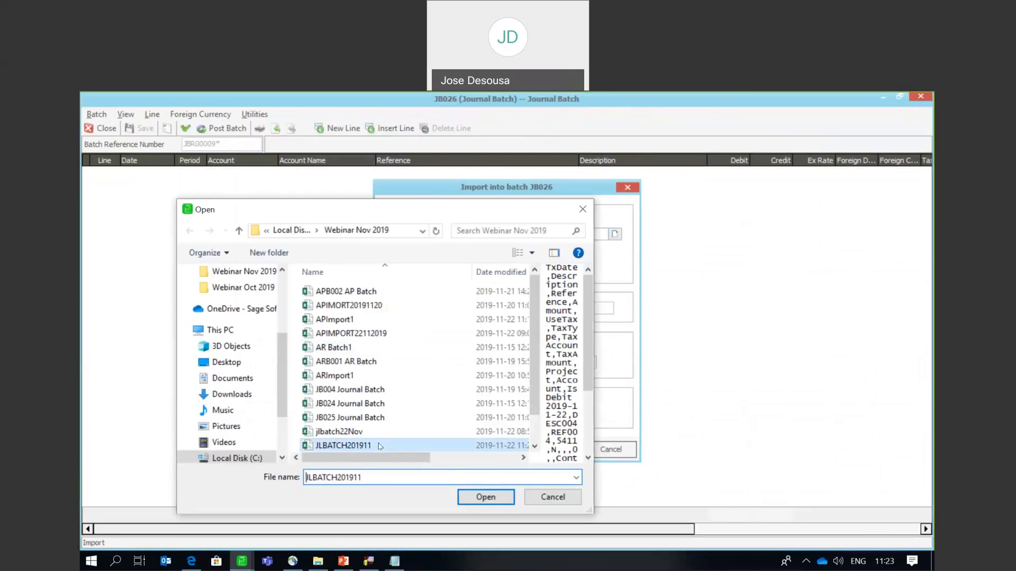
{"action": "left_click", "coordinate": [487, 499]}
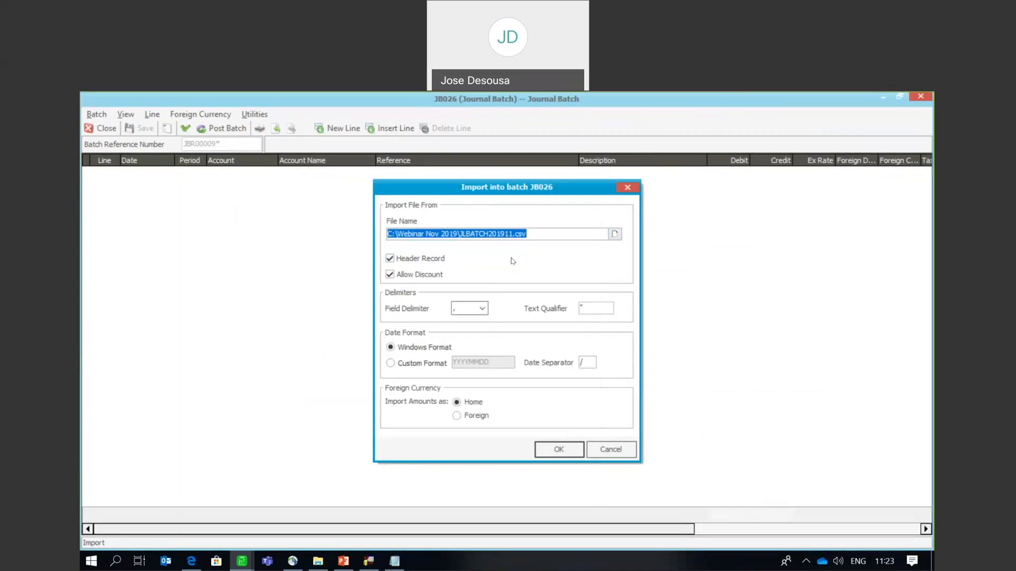
{"action": "left_click", "coordinate": [549, 450]}
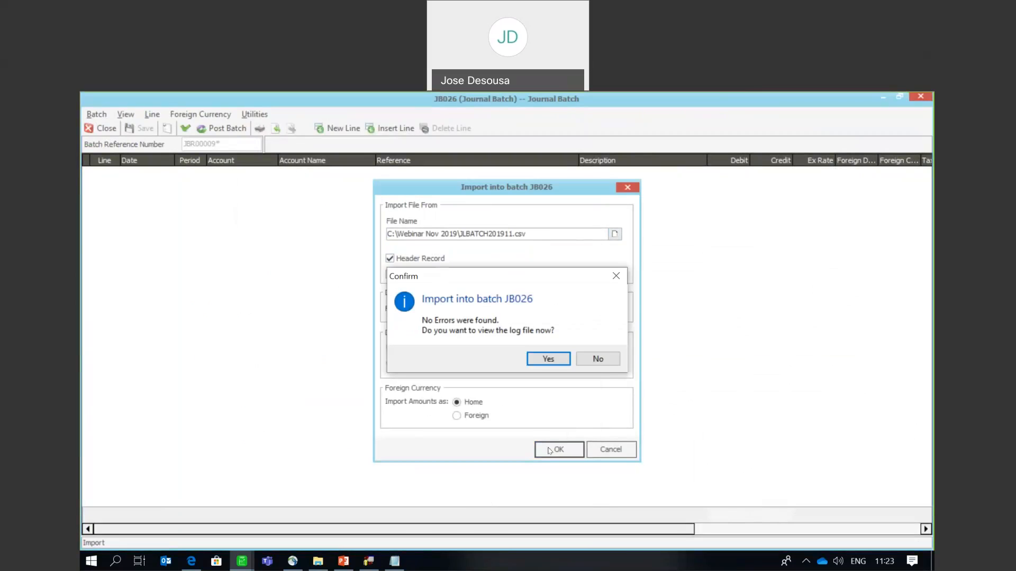
{"action": "left_click", "coordinate": [599, 359]}
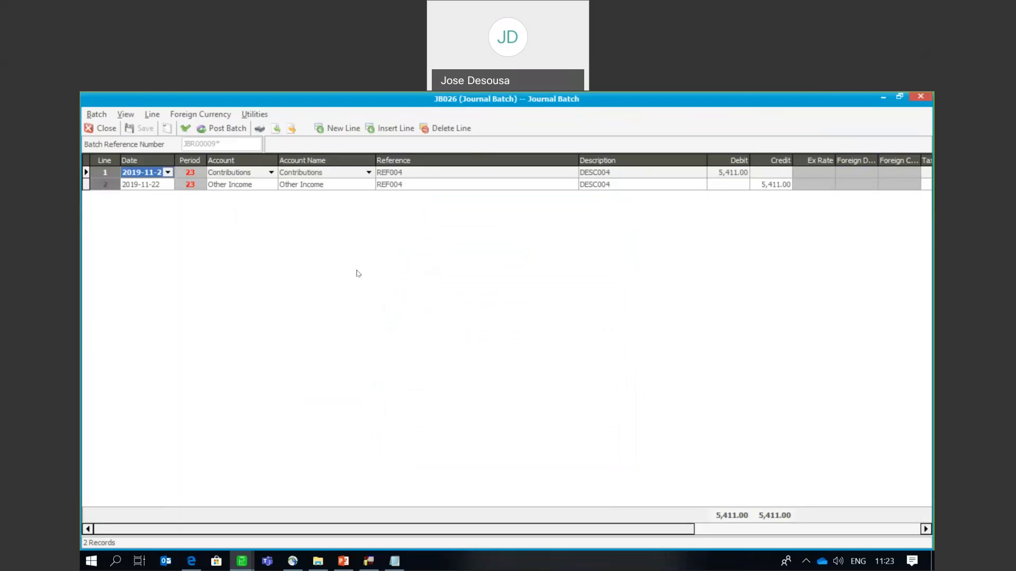
- Validate the imported journal batch and close it
{"action": "left_click", "coordinate": [185, 128]}
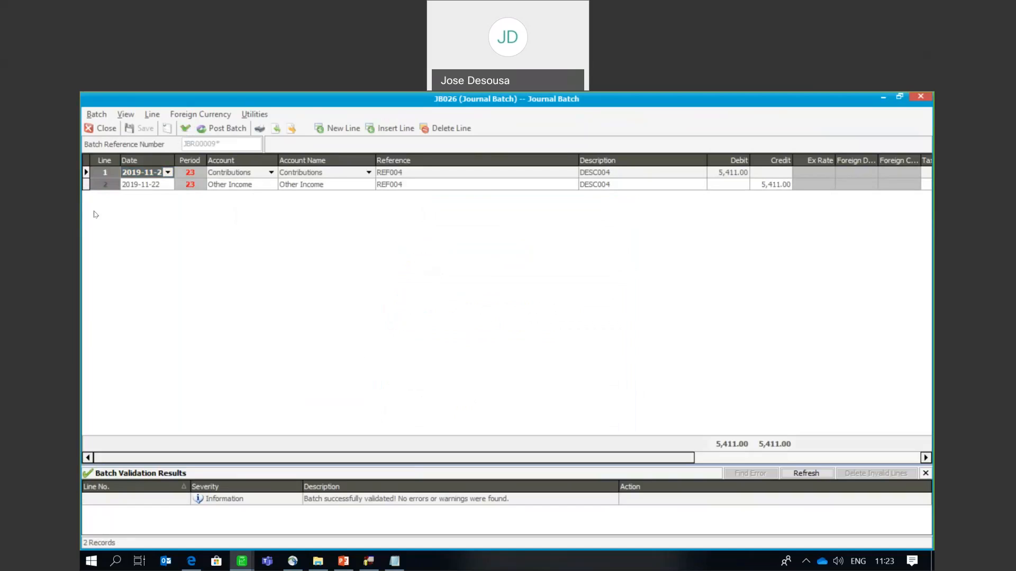
{"action": "left_click", "coordinate": [93, 128]}
- Create a new suppliers batch with the default properties under the Suppliers/Purchases transactions
{"action": "left_click_drag", "start_coordinate": [261, 260], "coordinate": [268, 324]}
{"action": "left_click", "coordinate": [165, 427]}
{"action": "double_click", "coordinate": [162, 424]}
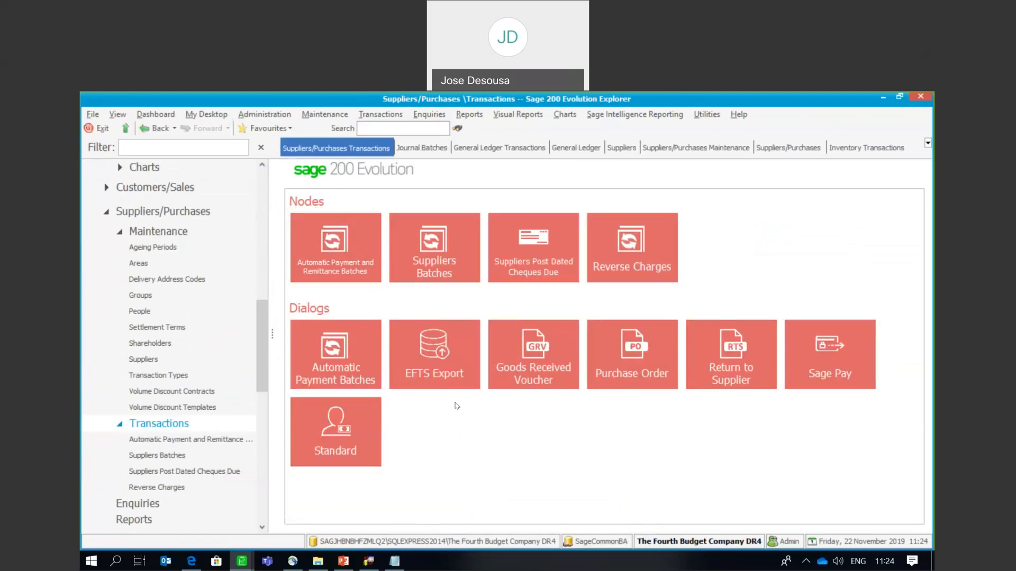
{"action": "left_click", "coordinate": [426, 245]}
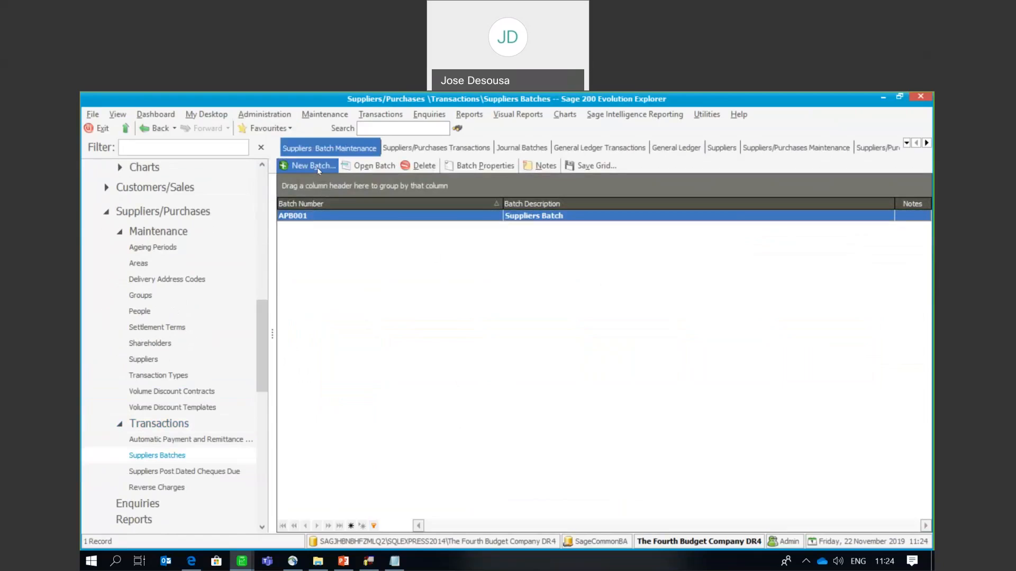
{"action": "left_click", "coordinate": [317, 167]}
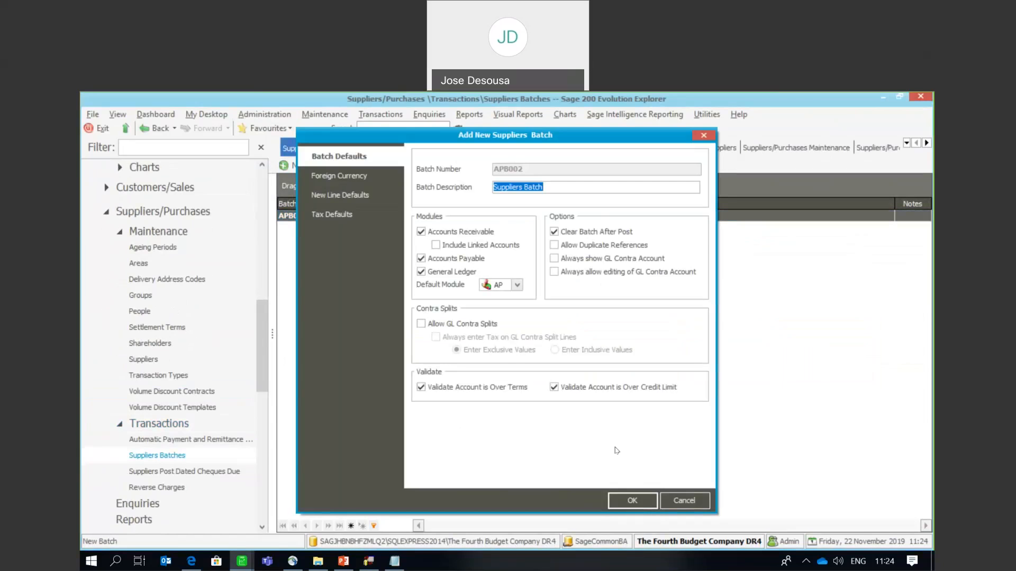
{"action": "left_click", "coordinate": [624, 496]}
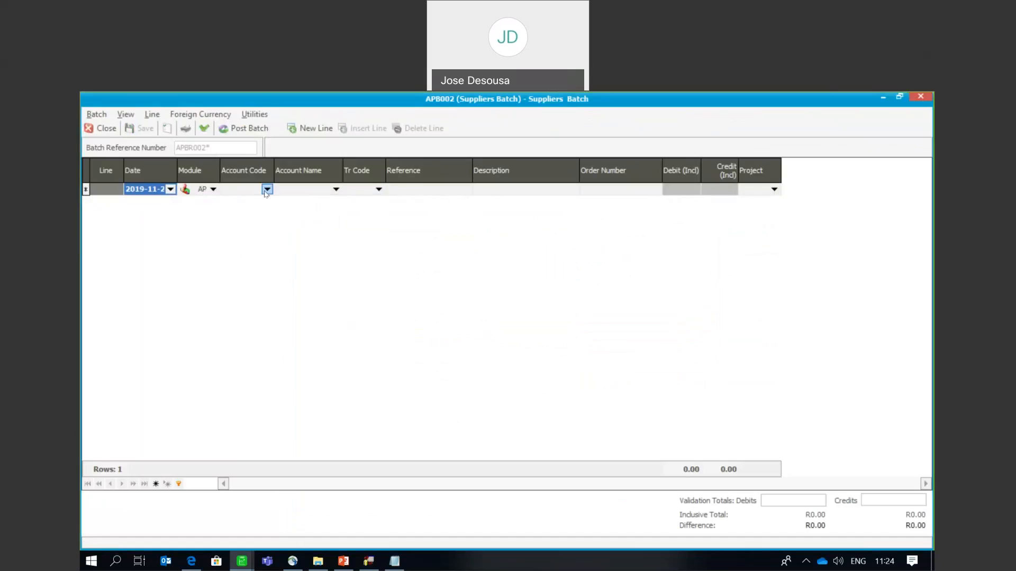
- Start the batch line with the Quick Cleaning supplier account and transaction code IN
{"action": "left_click", "coordinate": [267, 190]}
{"action": "left_click", "coordinate": [255, 264]}
{"action": "key", "text": "Tab"}
{"action": "key", "text": "Tab"}
{"action": "type", "text": "IN"}
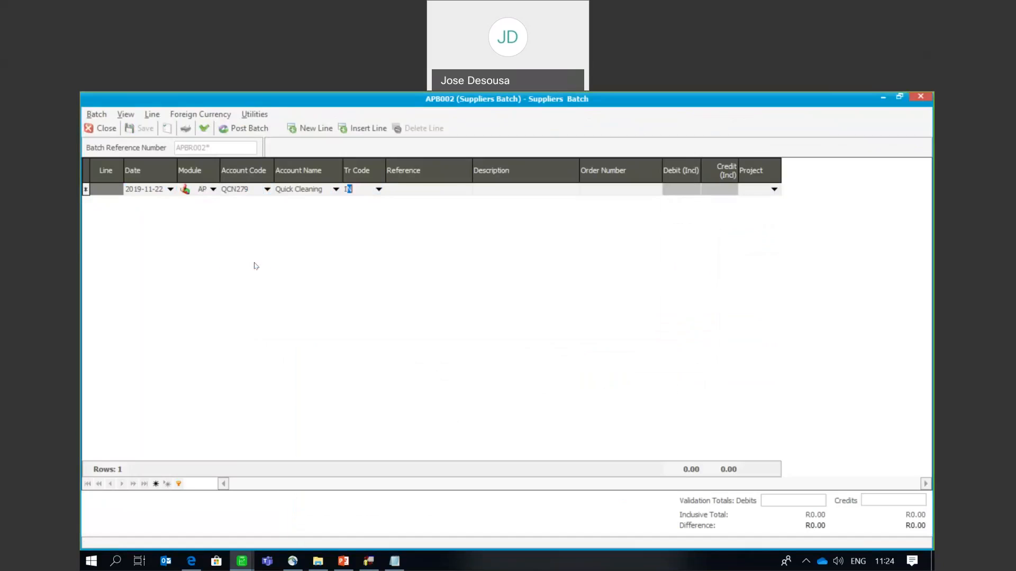
{"action": "key", "text": "Tab"}
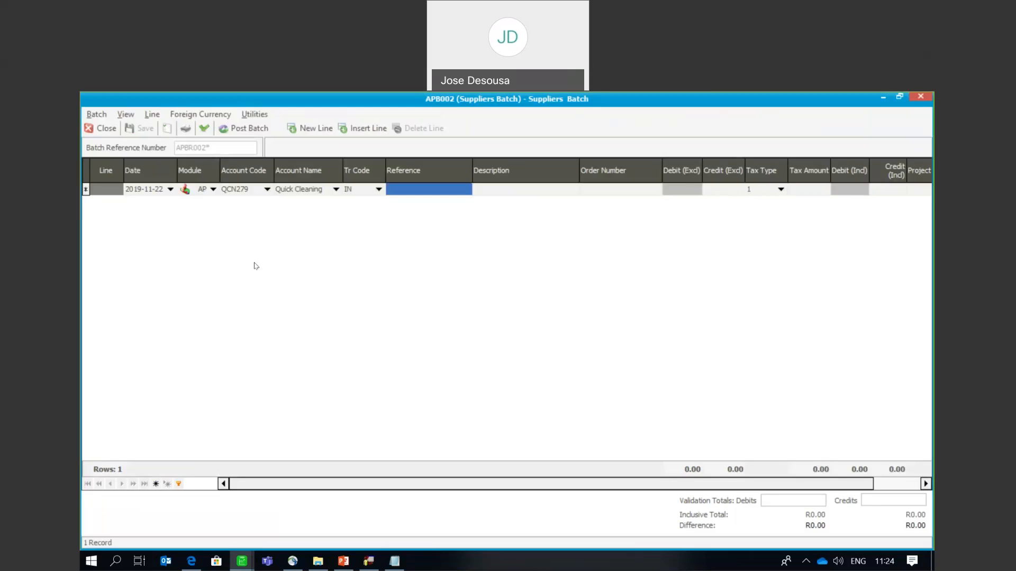
- Enter ref008 as the line's reference and desc008 as its description, leaving the order number blank
{"action": "type", "text": "ref"}
{"action": "type", "text": "008"}
{"action": "type", "text": "desc"}
{"action": "type", "text": "008"}
{"action": "key", "text": "Tab"}
{"action": "key", "text": "Tab"}
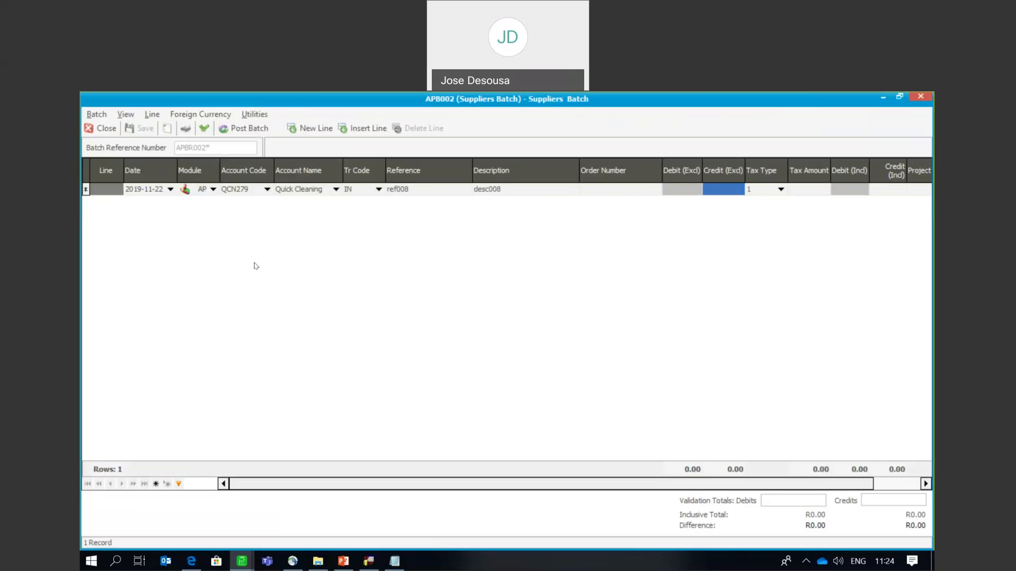
- Set the line's exclusive credit amount to 70 and its tax type to 3
{"action": "type", "text": "70"}
{"action": "key", "text": "Tab"}
{"action": "type", "text": "3"}
{"action": "key", "text": "Tab"}
{"action": "key", "text": "Tab"}
{"action": "key", "text": "Tab"}
{"action": "key", "text": "Tab"}
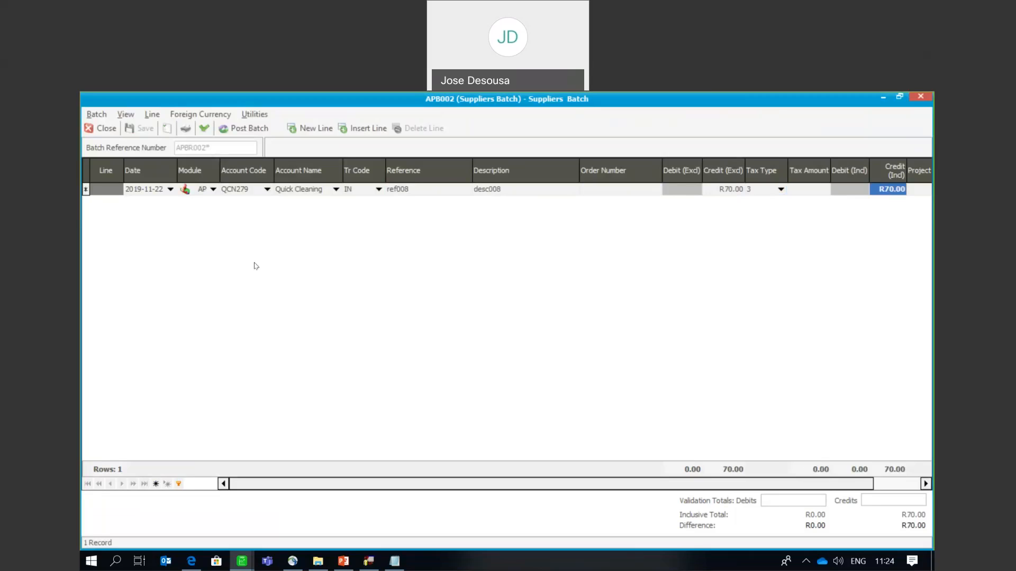
- Complete the supplier line and validate the suppliers batch
{"action": "key", "text": "Tab"}
{"action": "key", "text": "Up"}
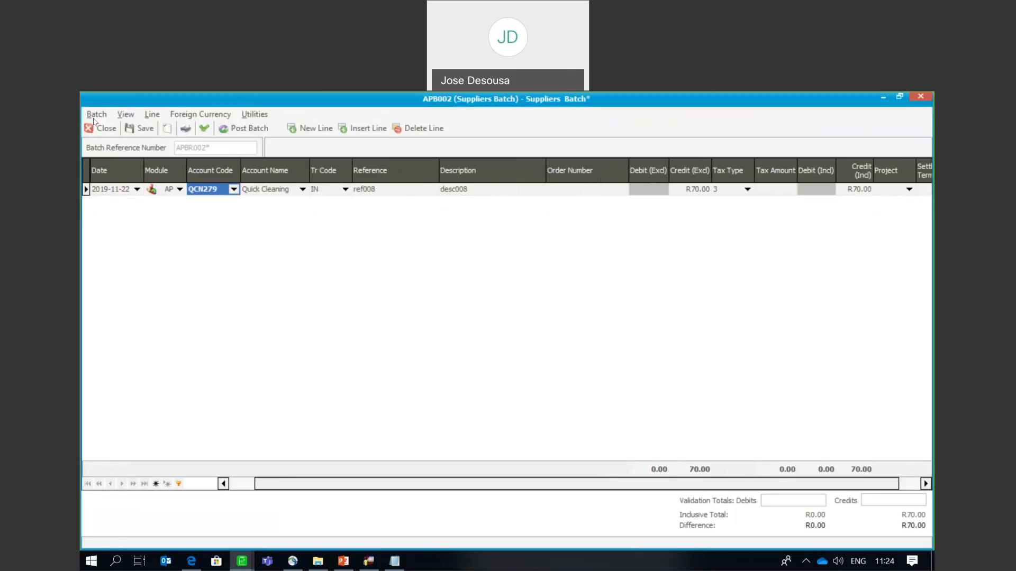
{"action": "left_click", "coordinate": [206, 128]}
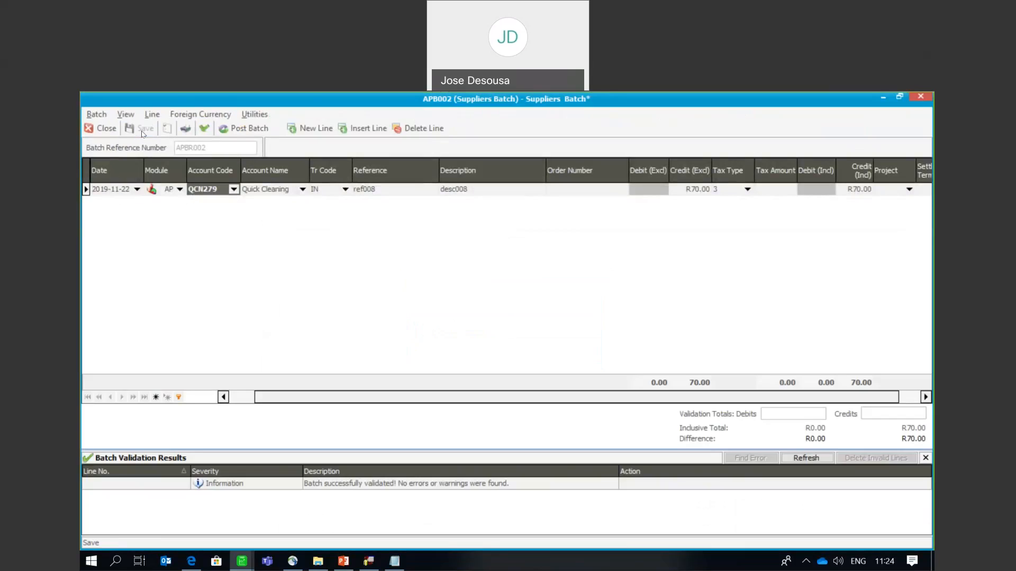
- Export the suppliers batch with a header record to ap2019a.csv in the Webinar Nov 2019 folder, without viewing the log file
{"action": "left_click", "coordinate": [97, 114]}
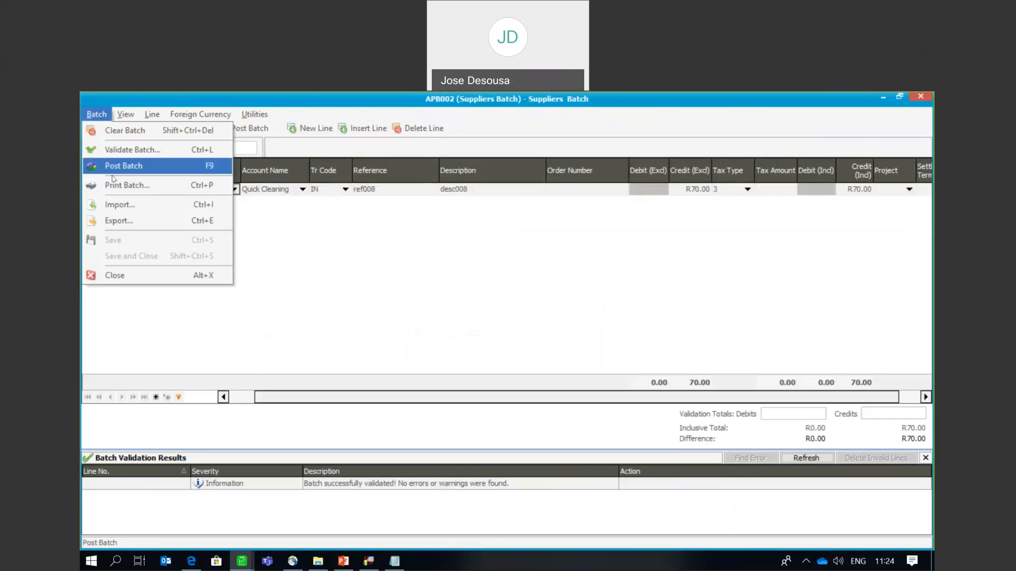
{"action": "left_click", "coordinate": [116, 223]}
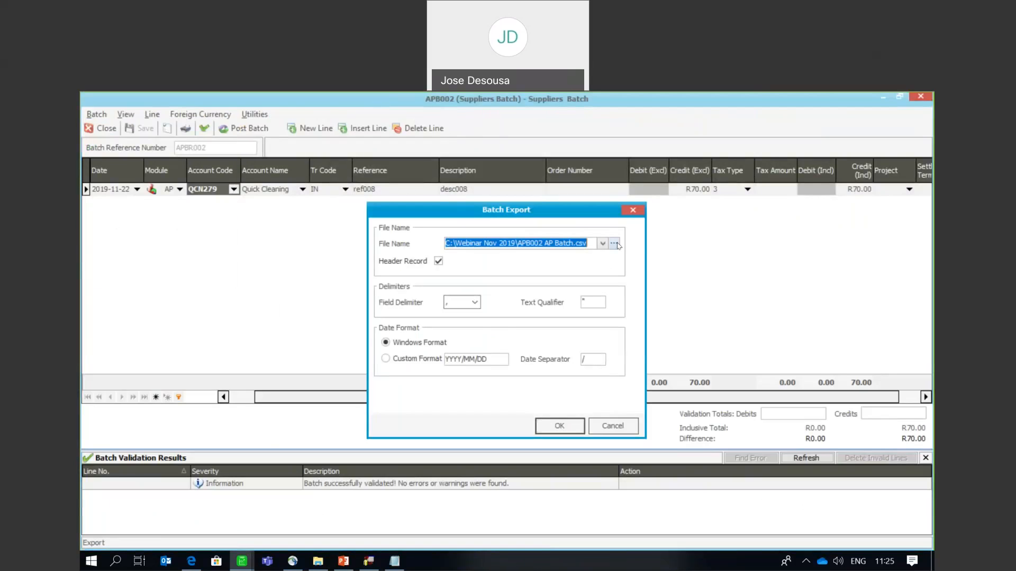
{"action": "left_click", "coordinate": [614, 244]}
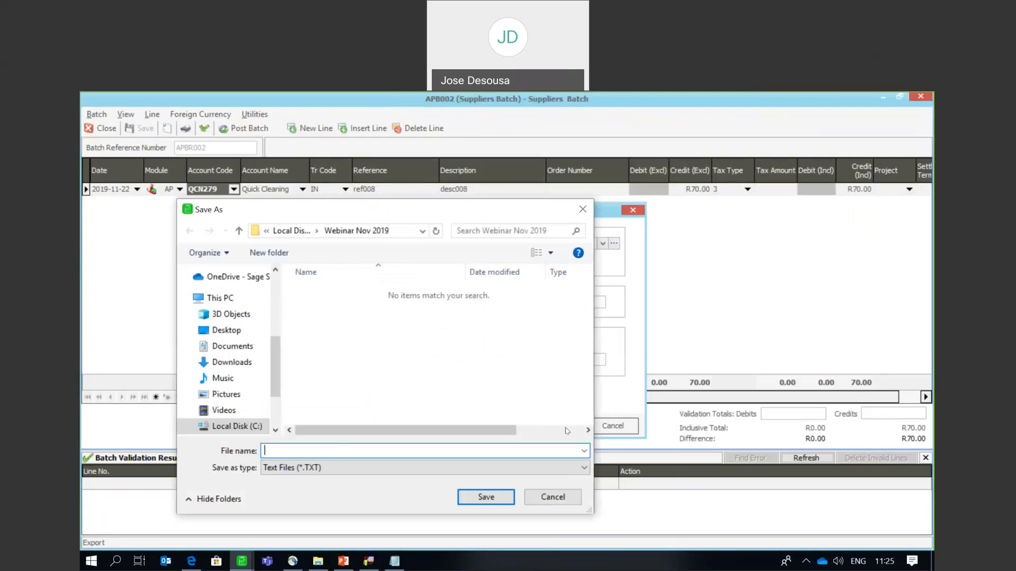
{"action": "left_click", "coordinate": [584, 467]}
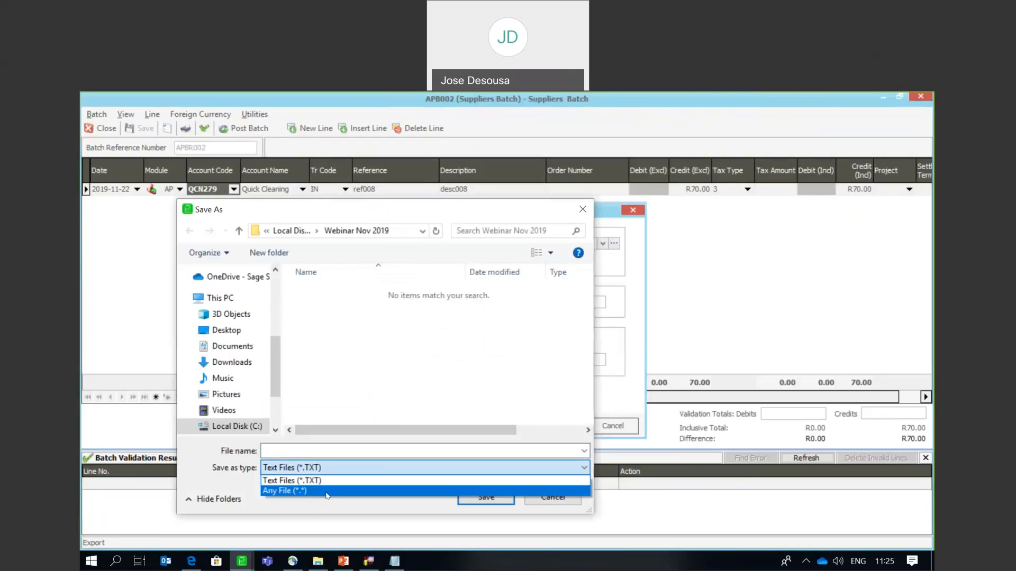
{"action": "left_click", "coordinate": [326, 491]}
{"action": "left_click", "coordinate": [276, 451]}
{"action": "type", "text": "ap"}
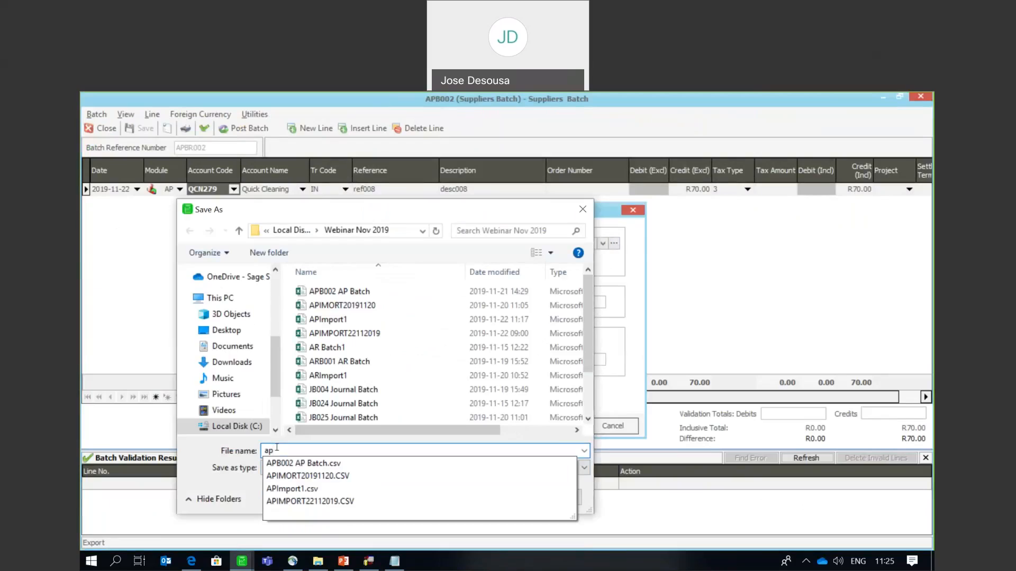
{"action": "type", "text": "20"}
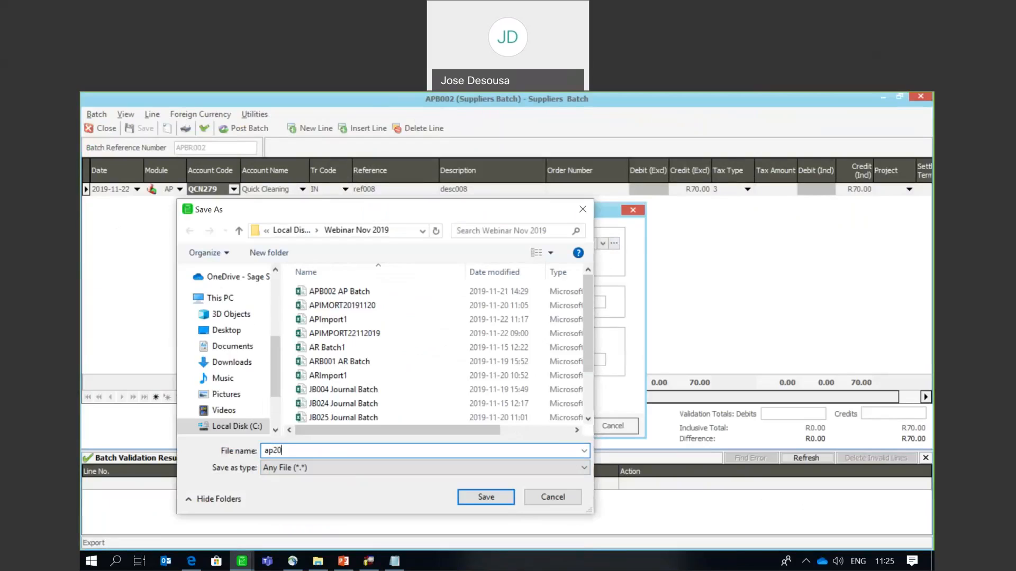
{"action": "type", "text": "19a.csv"}
{"action": "left_click", "coordinate": [480, 496]}
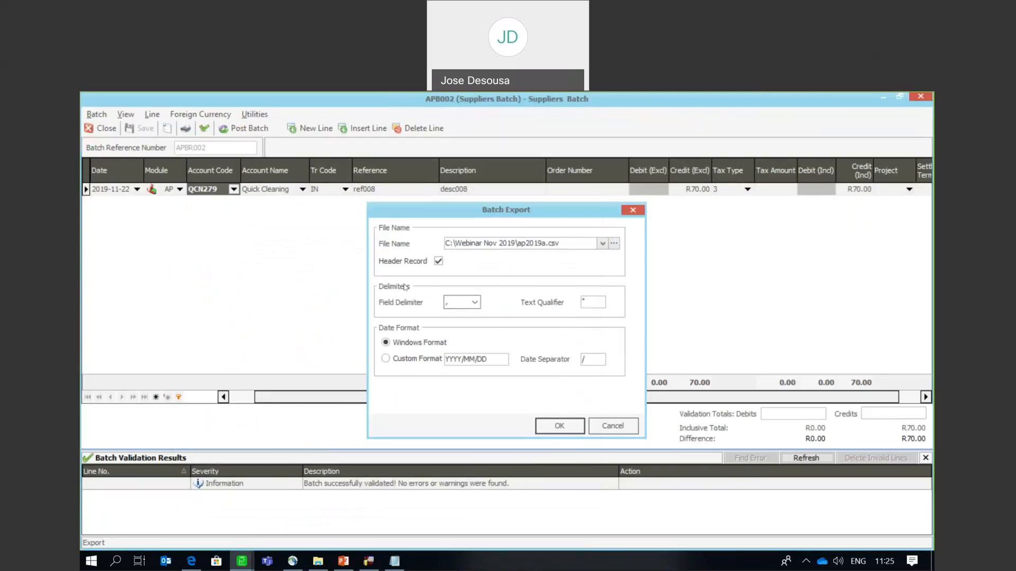
{"action": "left_click", "coordinate": [558, 430]}
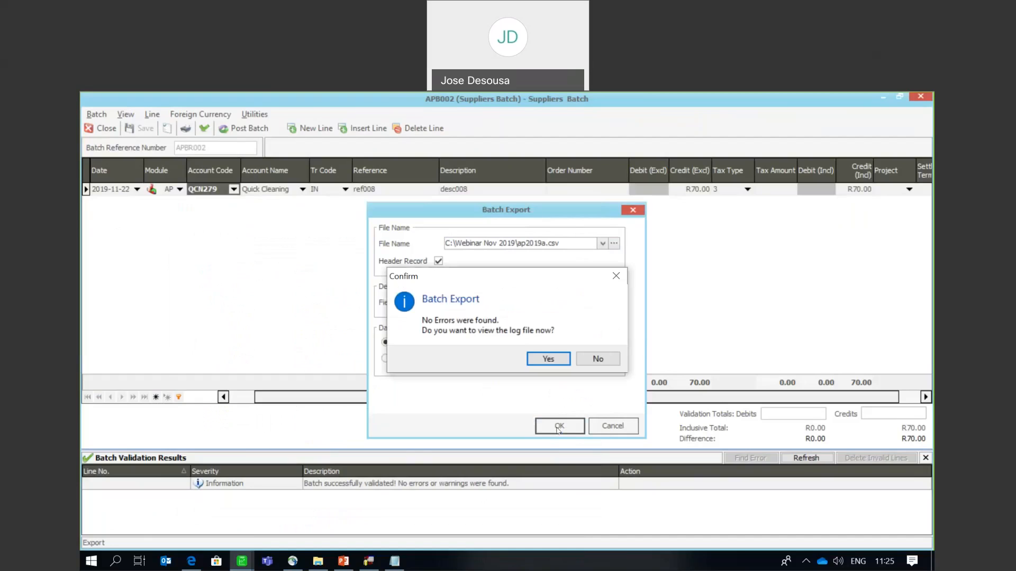
{"action": "left_click", "coordinate": [609, 359]}
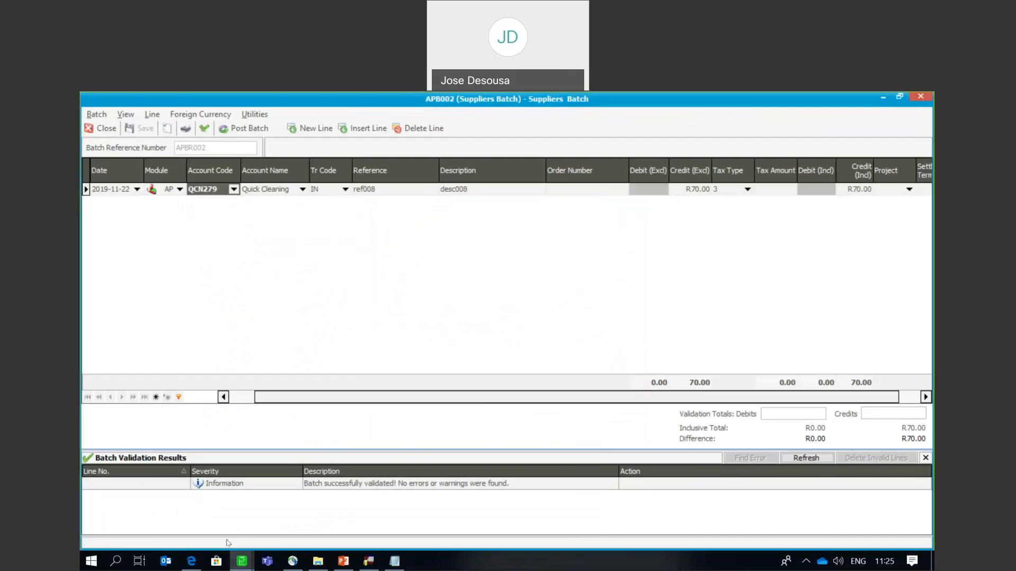
- Switch to File Explorer, open the exported ap2019a file in Excel and widen the Trans Date column to show the full date
{"action": "left_click", "coordinate": [323, 565]}
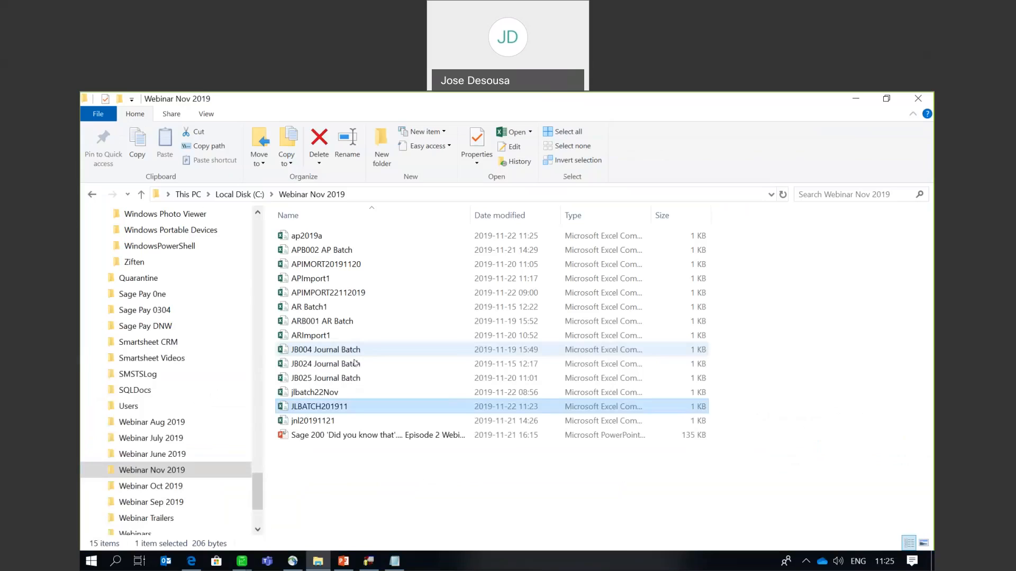
{"action": "double_click", "coordinate": [352, 240]}
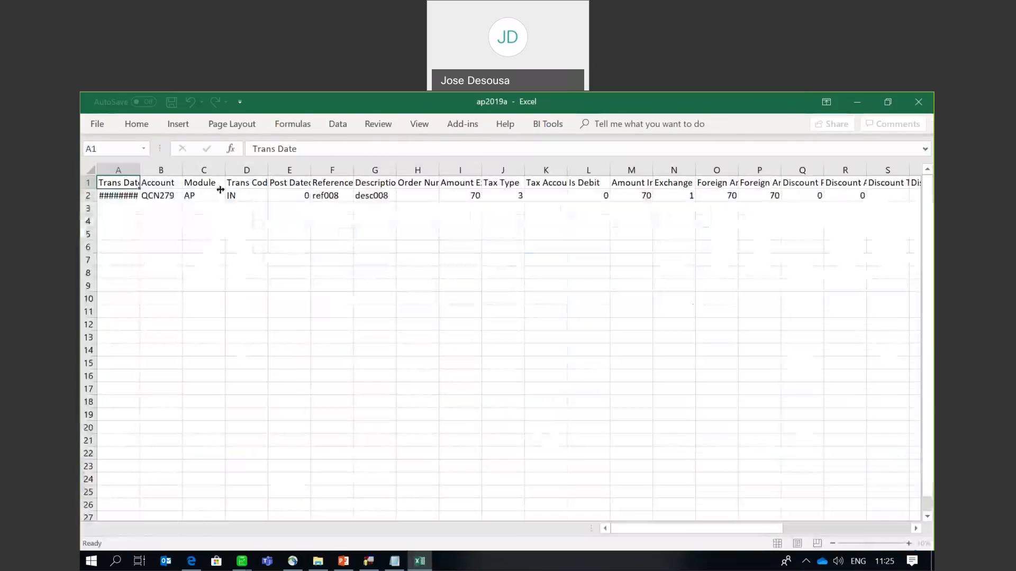
{"action": "left_click_drag", "start_coordinate": [138, 192], "coordinate": [183, 189]}
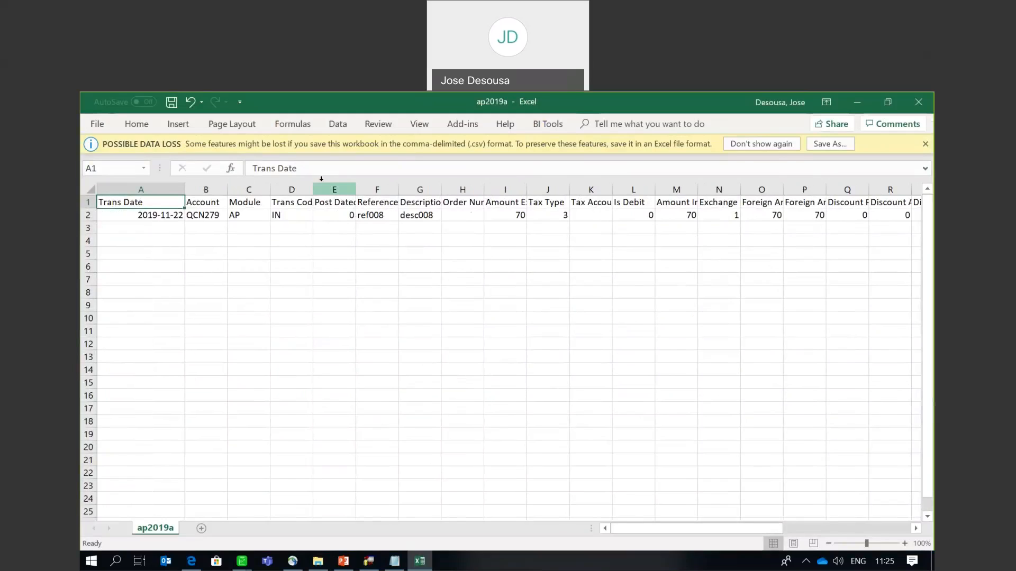
- Change the transaction row's reference to ref009 and its description to desc009
{"action": "left_click", "coordinate": [376, 215]}
{"action": "left_click", "coordinate": [302, 168]}
{"action": "key", "text": "BackSpace"}
{"action": "type", "text": "9"}
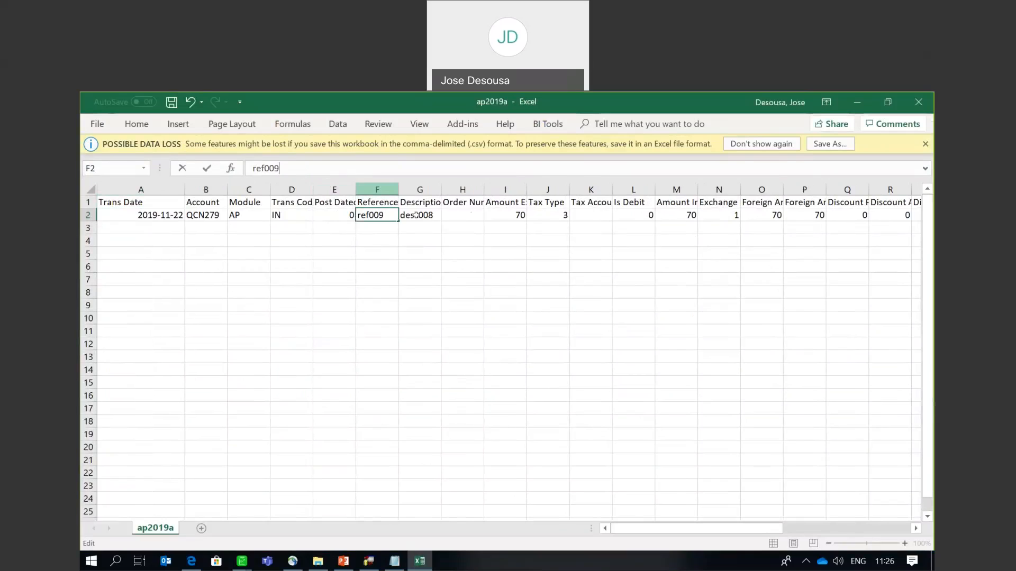
{"action": "left_click", "coordinate": [418, 215]}
{"action": "left_click", "coordinate": [307, 168]}
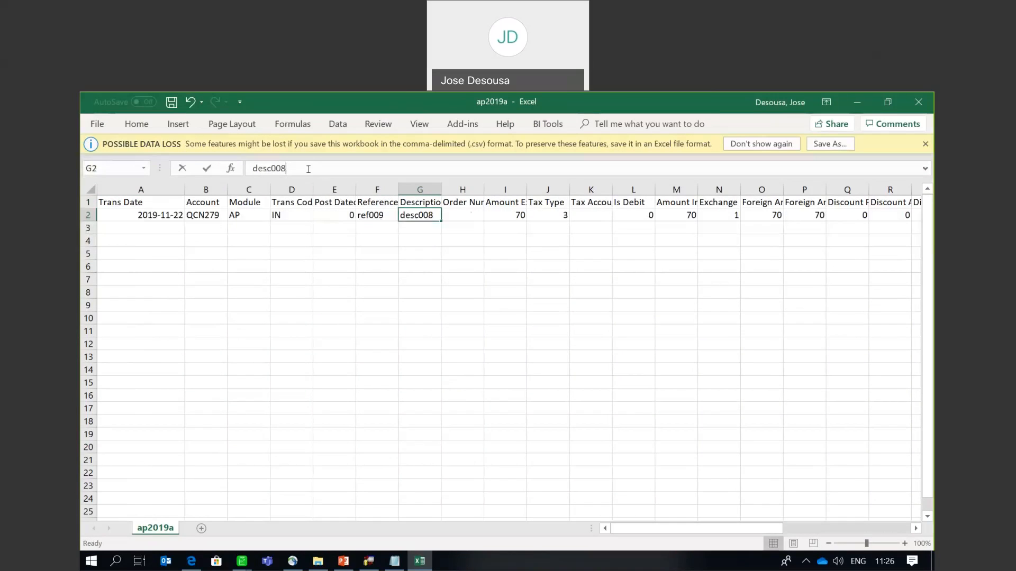
{"action": "key", "text": "BackSpace"}
{"action": "type", "text": "9"}
- Set the row's exclusive amount and inclusive amount both to 879.78
{"action": "left_click", "coordinate": [502, 215]}
{"action": "type", "text": "879.78"}
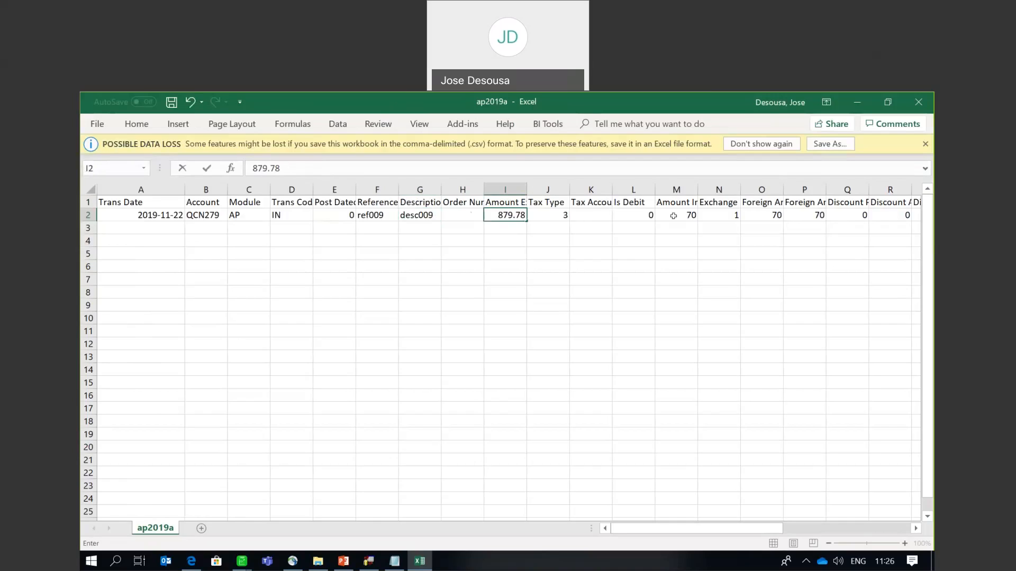
{"action": "left_click", "coordinate": [673, 216]}
{"action": "type", "text": "87"}
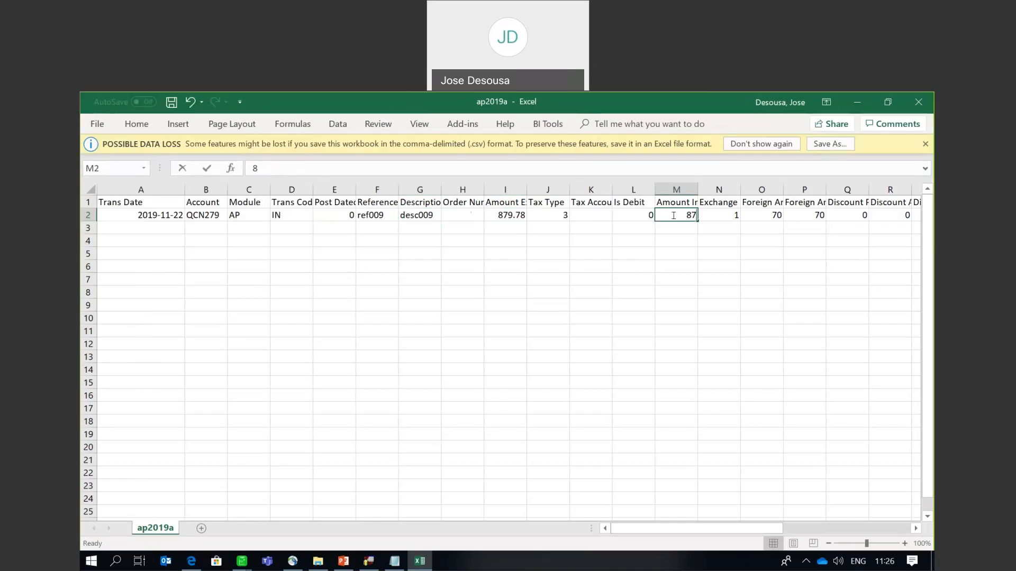
{"action": "type", "text": "9.78"}
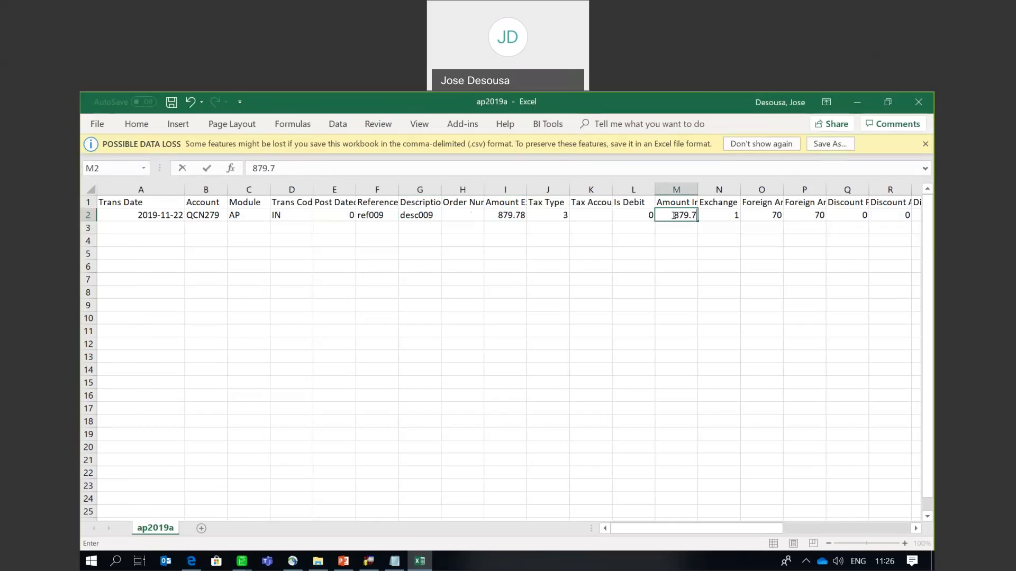
- Set both foreign amount cells of the row, exclusive and inclusive, to 879.78
{"action": "left_click", "coordinate": [762, 219]}
{"action": "type", "text": "879"}
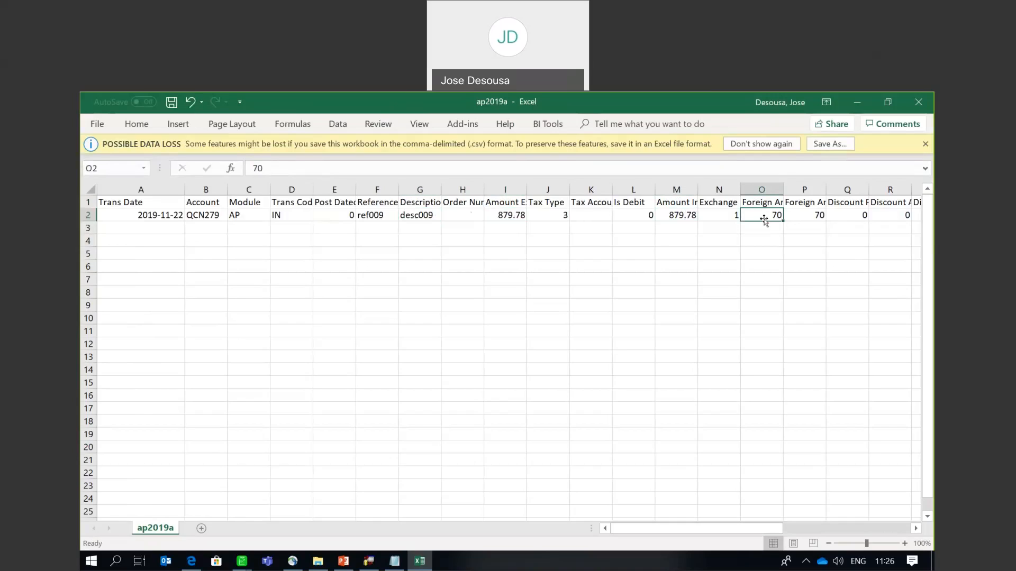
{"action": "type", "text": "."}
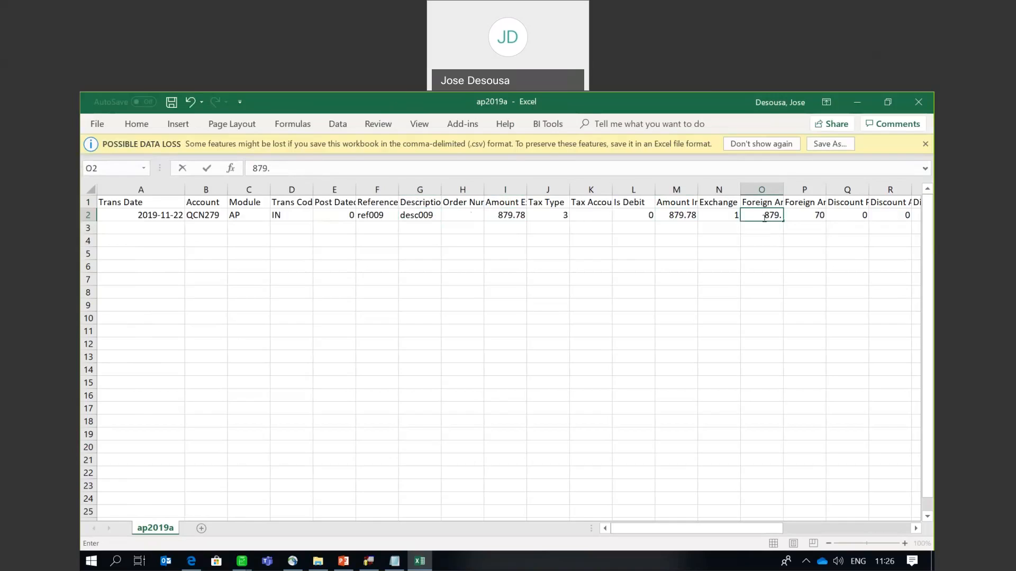
{"action": "type", "text": "78"}
{"action": "left_click", "coordinate": [814, 221]}
{"action": "type", "text": "879."}
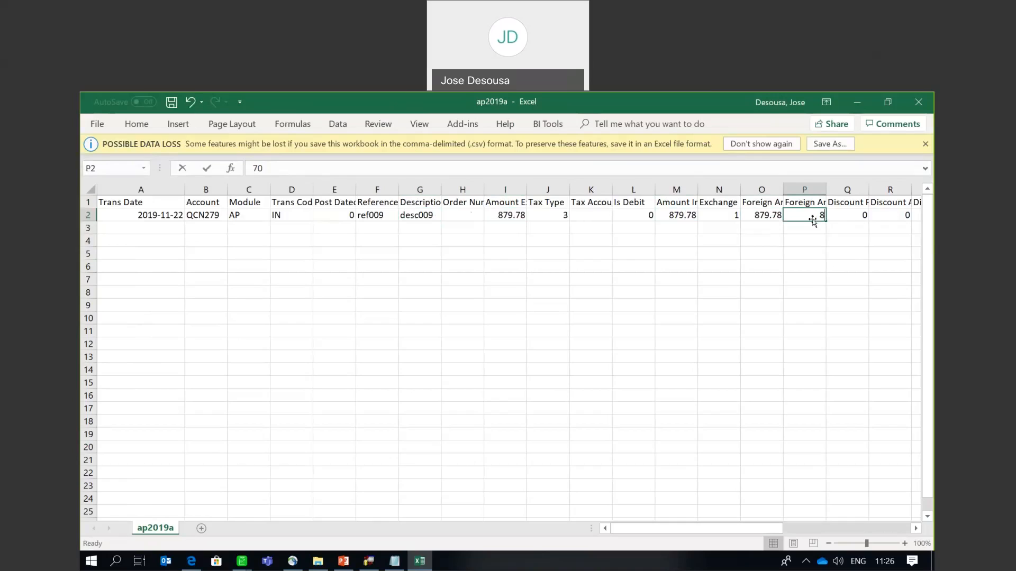
{"action": "type", "text": "78"}
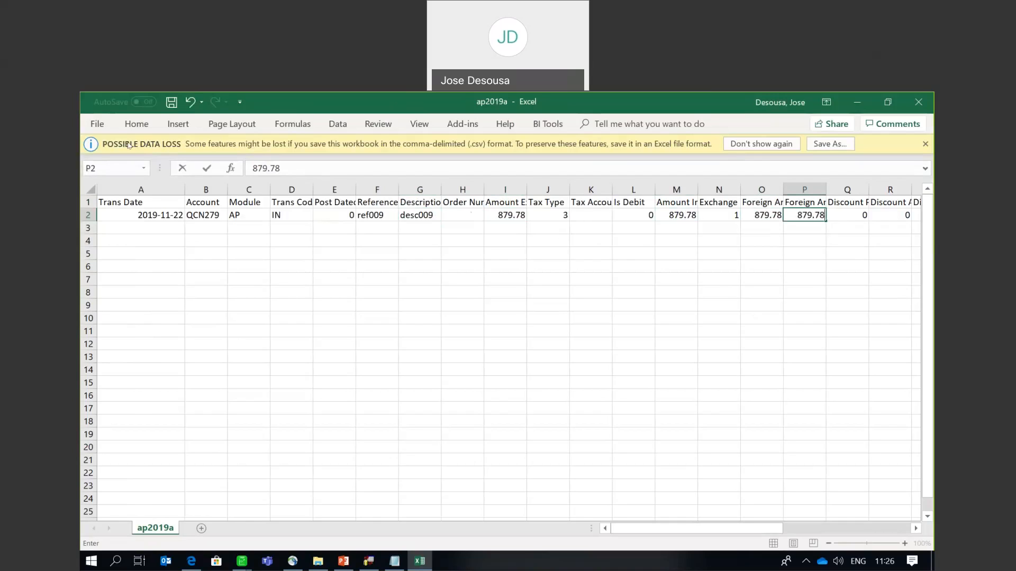
- Save the edited ap2019a CSV file and close Excel
{"action": "left_click", "coordinate": [97, 124]}
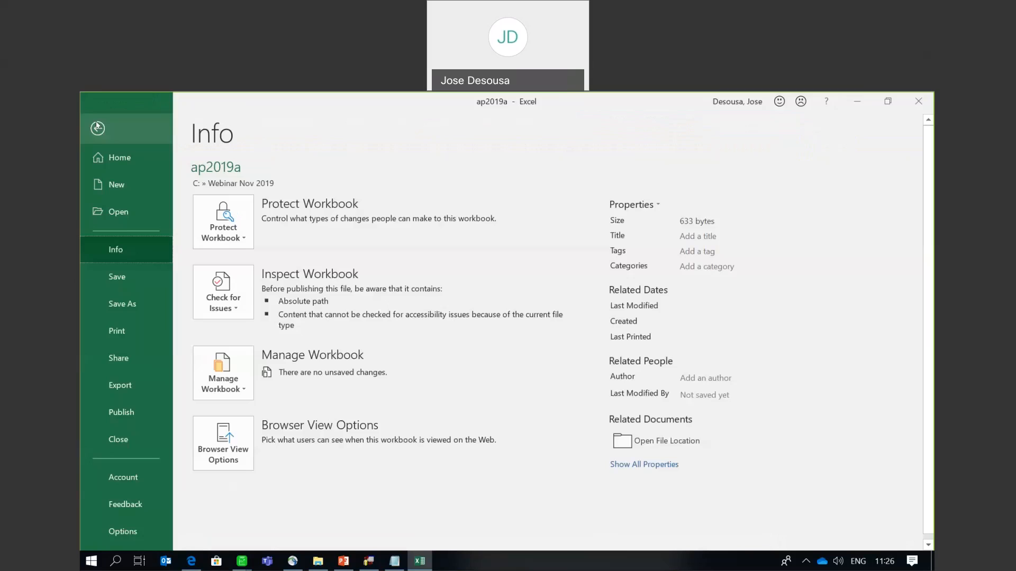
{"action": "left_click", "coordinate": [127, 272]}
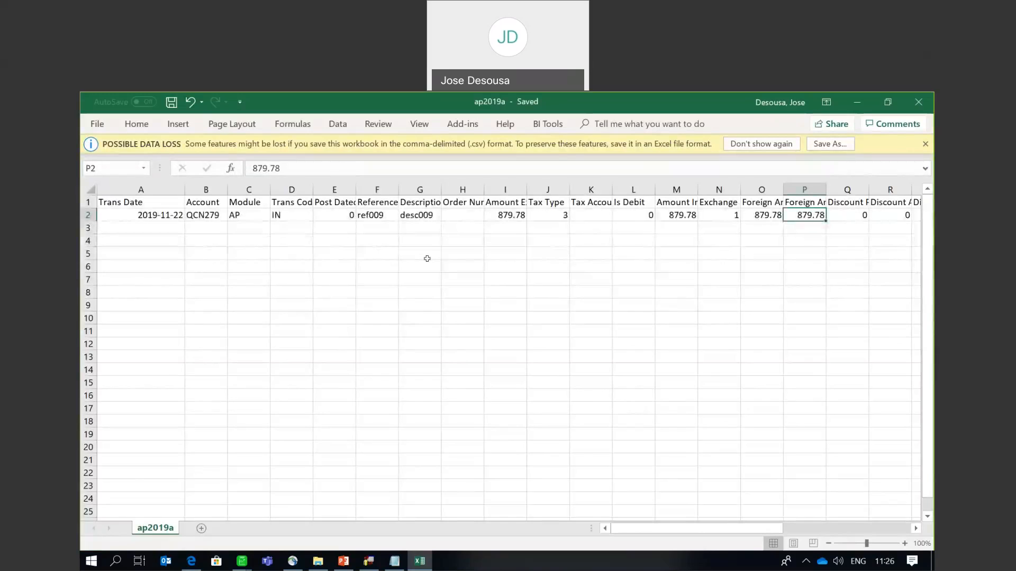
{"action": "left_click", "coordinate": [915, 100]}
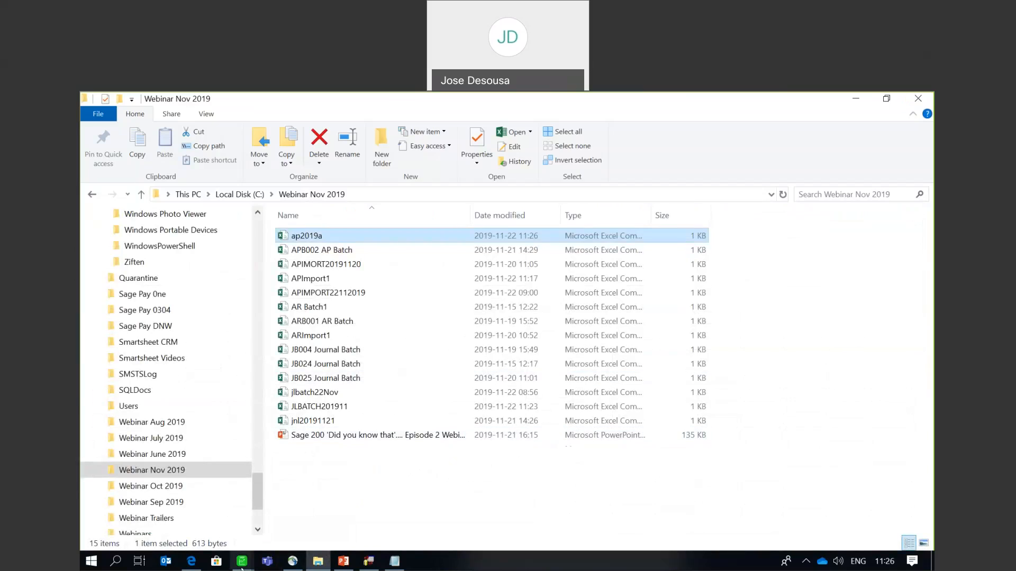
- Switch back to Sage 200 Evolution, close the APB002 batch and create a new suppliers batch with the default settings
{"action": "mouse_move", "coordinate": [241, 566]}
{"action": "left_click", "coordinate": [442, 502]}
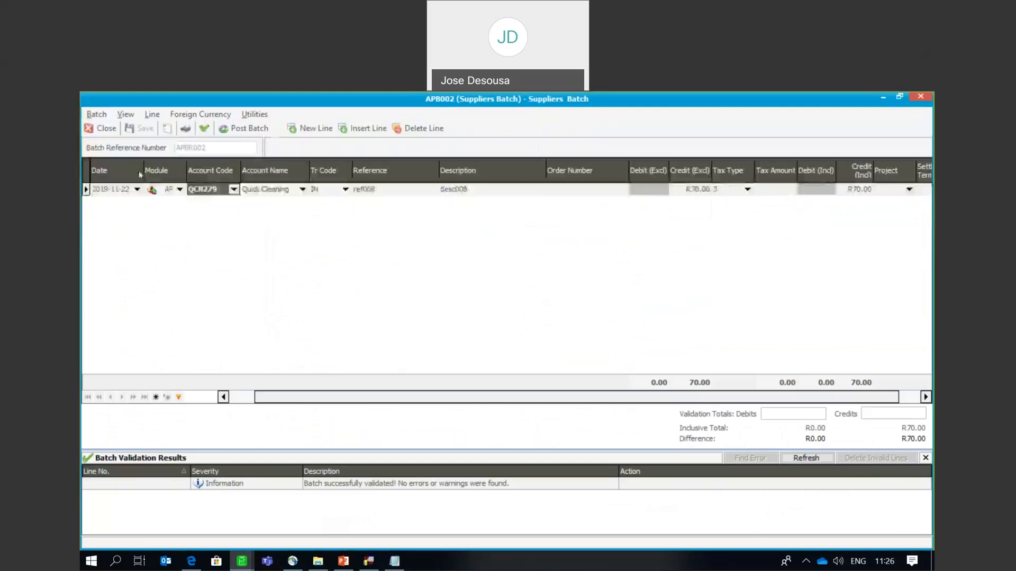
{"action": "left_click", "coordinate": [103, 128]}
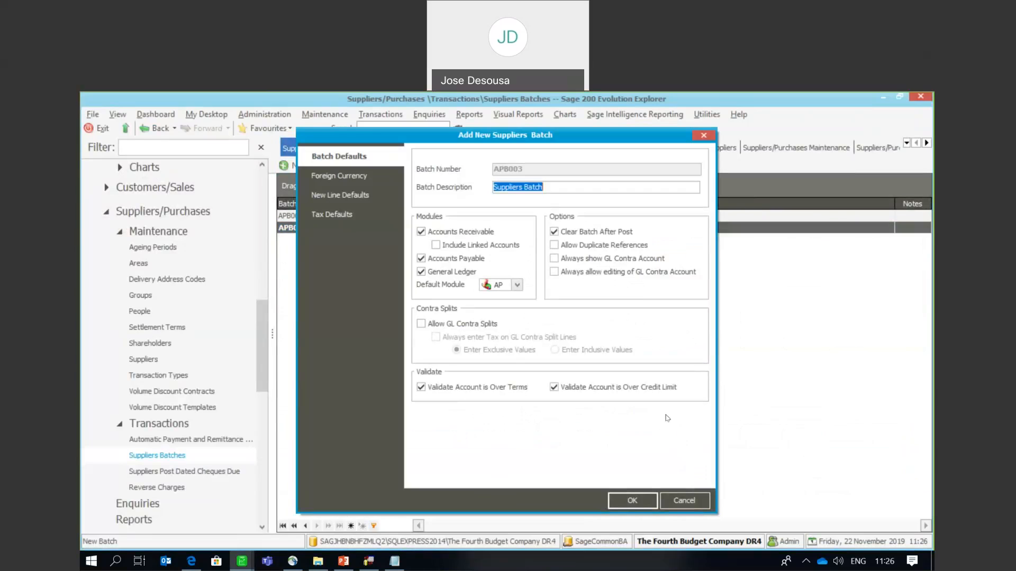
{"action": "left_click", "coordinate": [622, 500]}
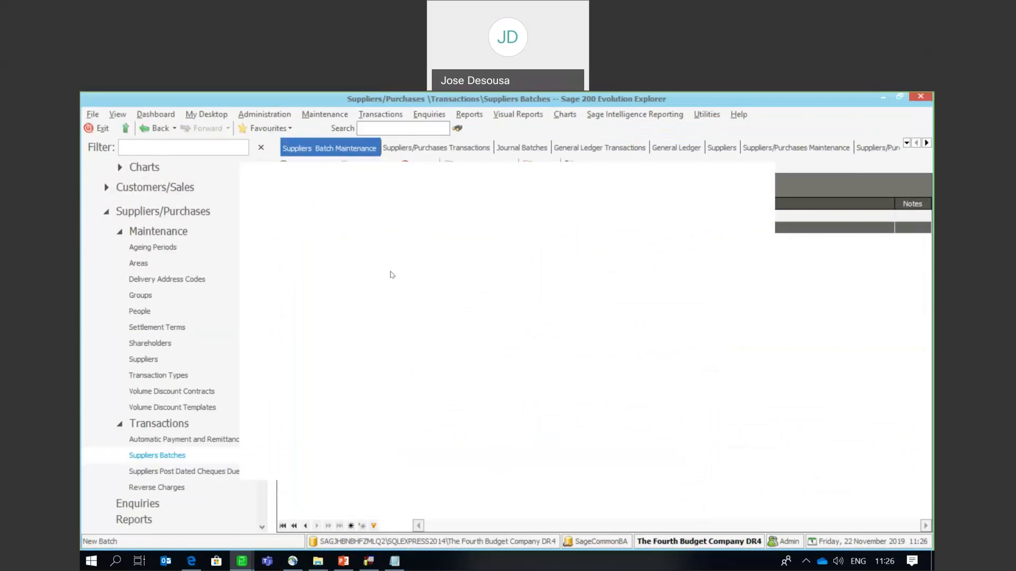
- Start a batch import in the new suppliers batch and choose ap2019a.csv from the Webinar Nov 2019 folder as the import file
{"action": "left_click", "coordinate": [96, 114]}
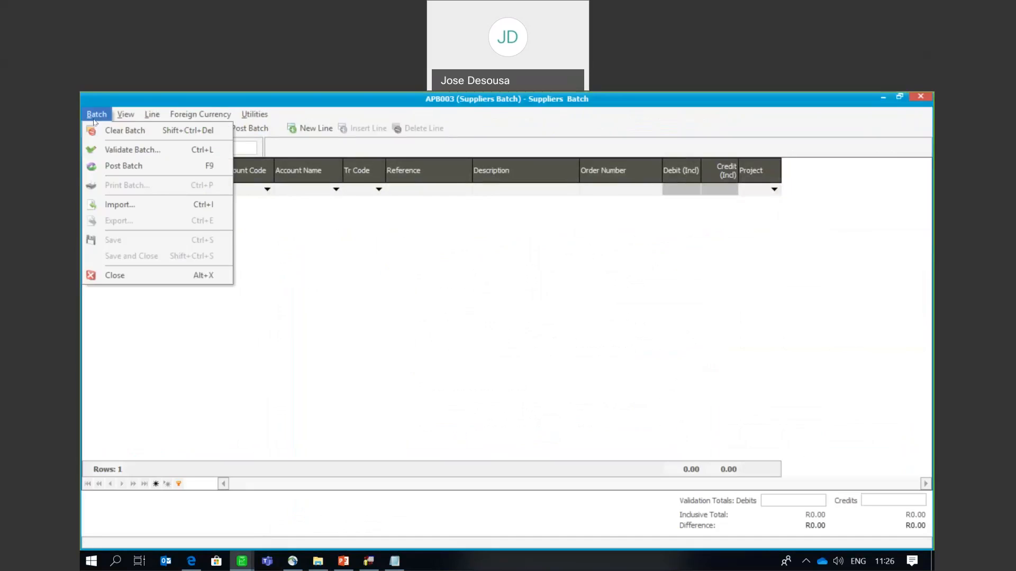
{"action": "left_click", "coordinate": [142, 205]}
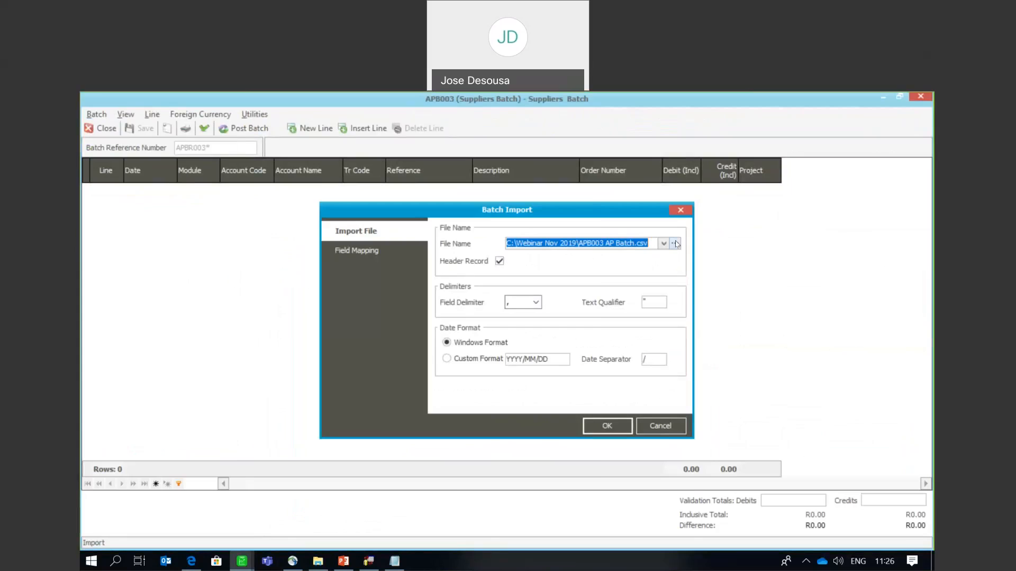
{"action": "left_click", "coordinate": [675, 243]}
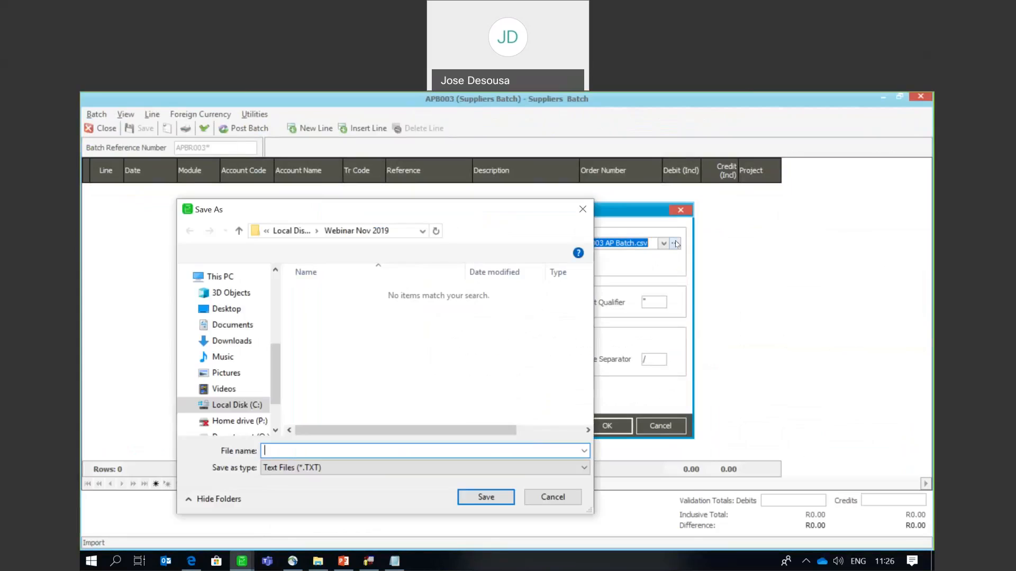
{"action": "left_click", "coordinate": [583, 468]}
{"action": "left_click", "coordinate": [390, 491]}
{"action": "left_click", "coordinate": [324, 291]}
{"action": "left_click", "coordinate": [485, 497]}
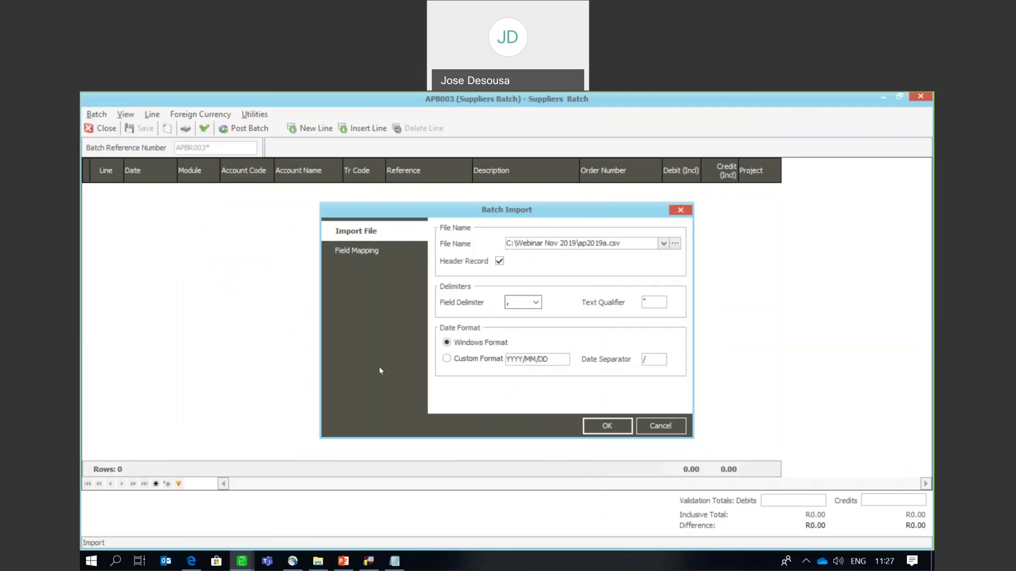
- Review the import's field mapping list, unselect all optional fields and select them all again
{"action": "left_click", "coordinate": [382, 252]}
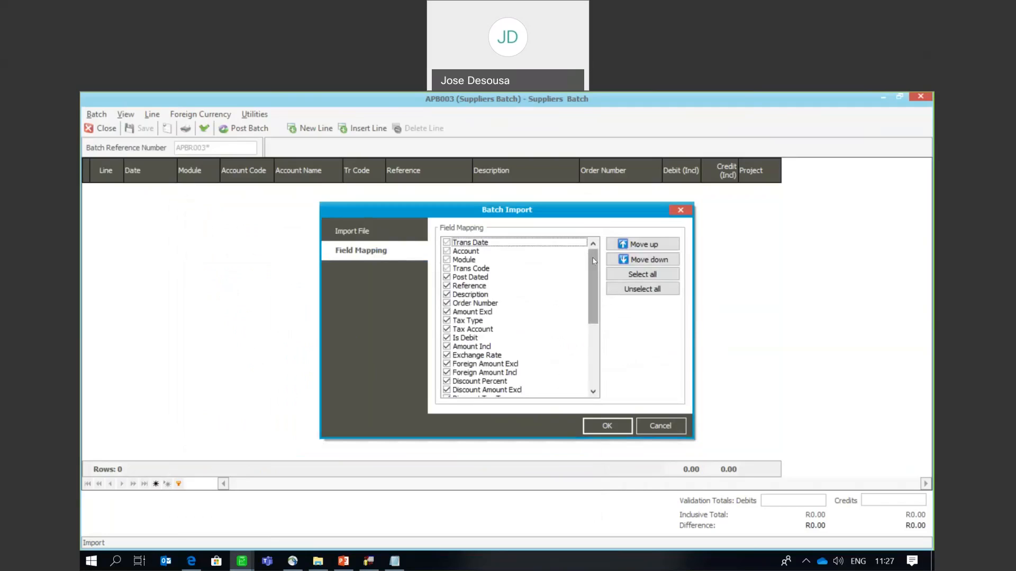
{"action": "mouse_move", "coordinate": [592, 261]}
{"action": "left_mouse_down"}
{"action": "mouse_move", "coordinate": [589, 342]}
{"action": "mouse_move", "coordinate": [583, 246]}
{"action": "left_mouse_up"}
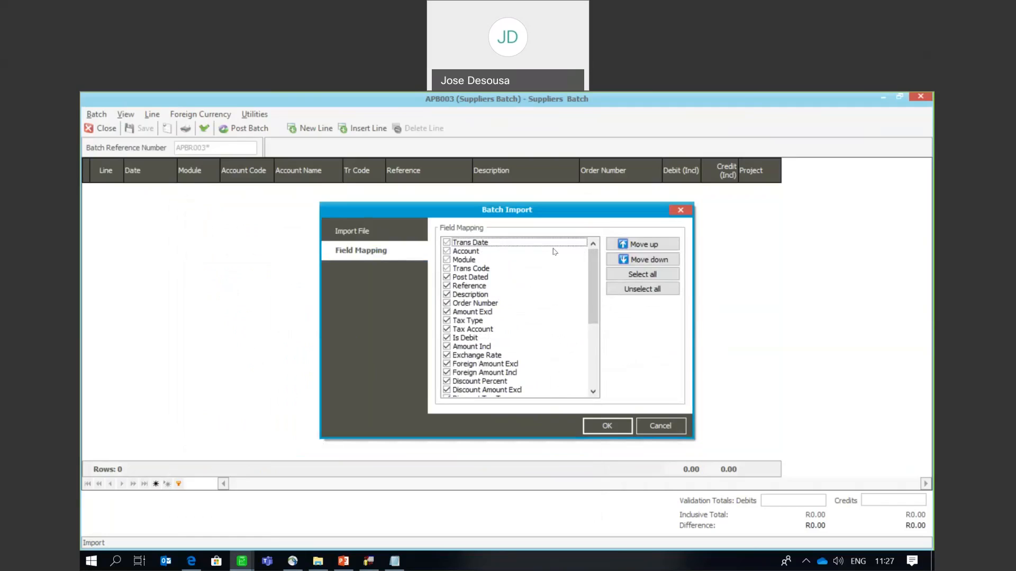
{"action": "left_click", "coordinate": [618, 291]}
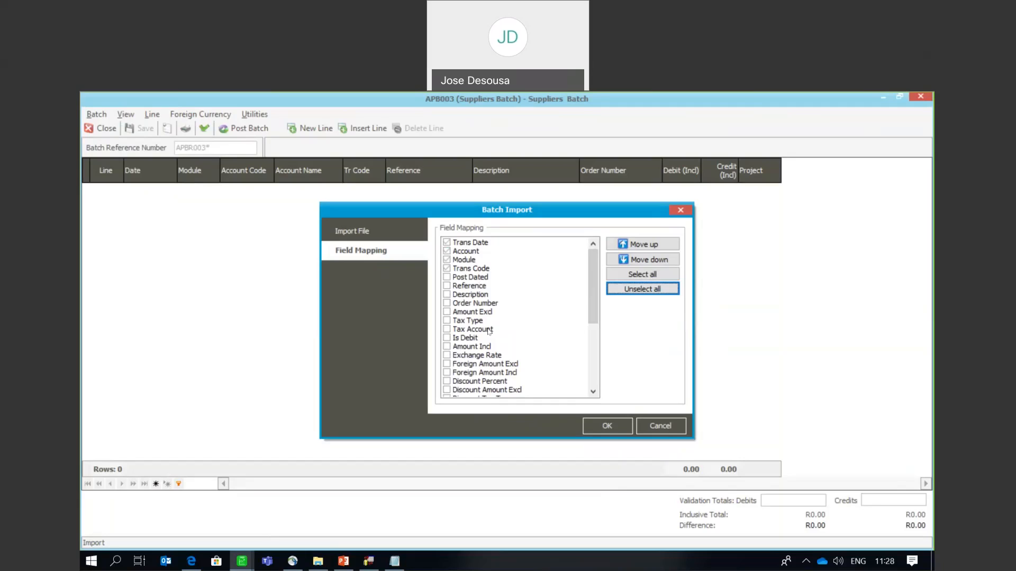
{"action": "left_click", "coordinate": [623, 274]}
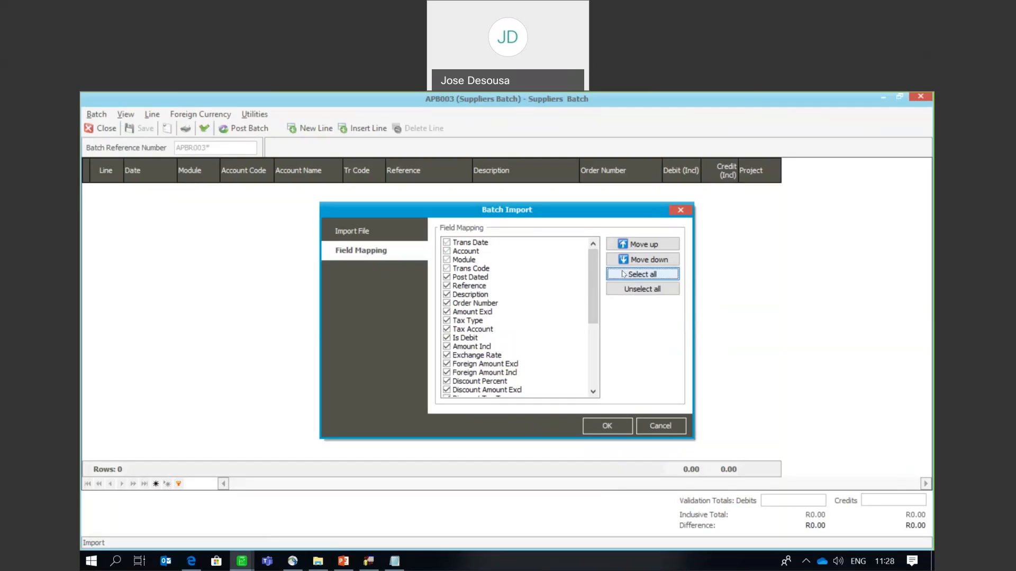
- Import ap2019a.csv into the APB003 batch with all fields selected, decline viewing the log file and close the batch
{"action": "scroll", "coordinate": [590, 299], "scroll_direction": "down", "scroll_amount": 2}
{"action": "scroll", "coordinate": [594, 276], "scroll_direction": "up", "scroll_amount": 2}
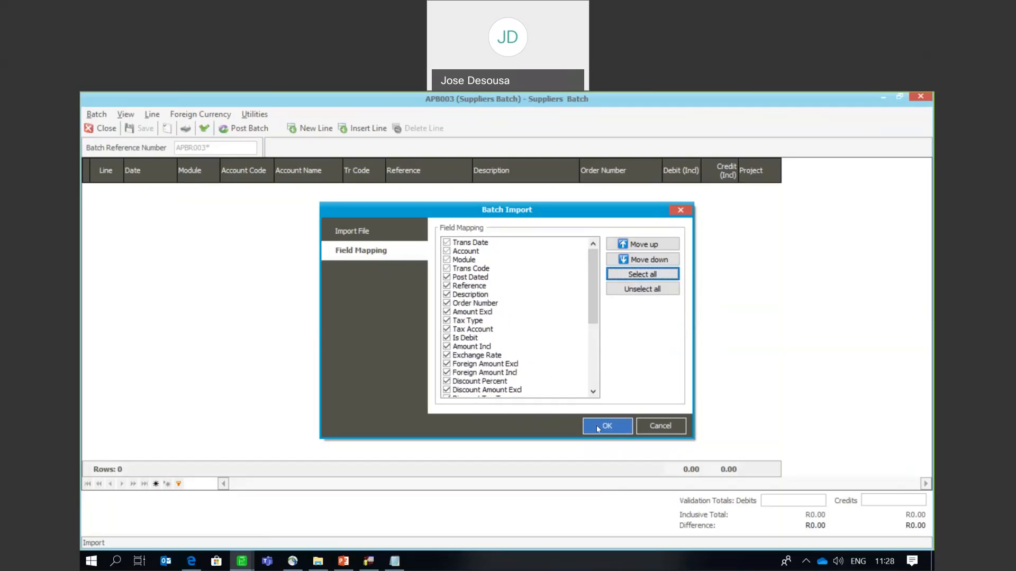
{"action": "left_click", "coordinate": [369, 230]}
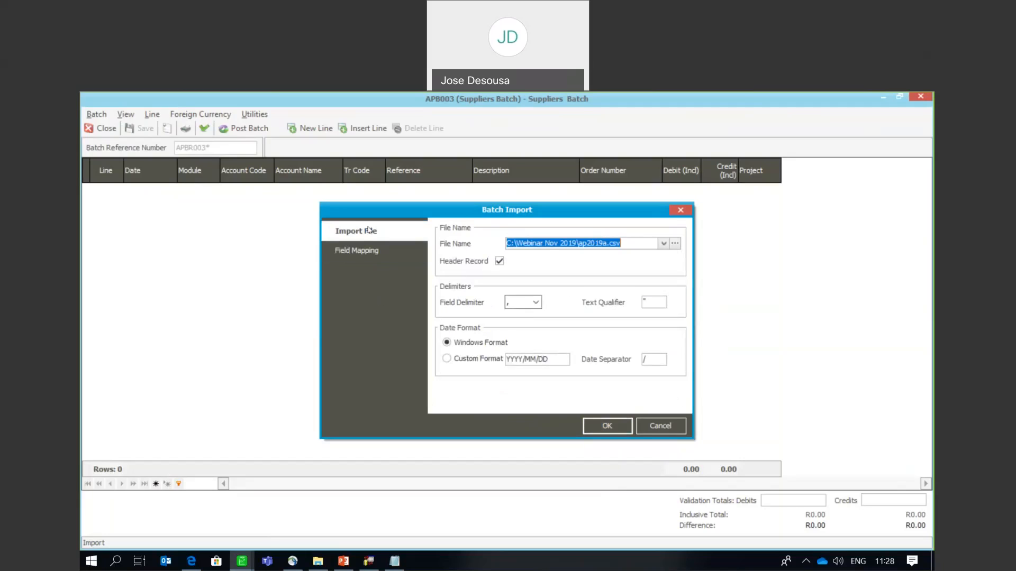
{"action": "left_click", "coordinate": [357, 250]}
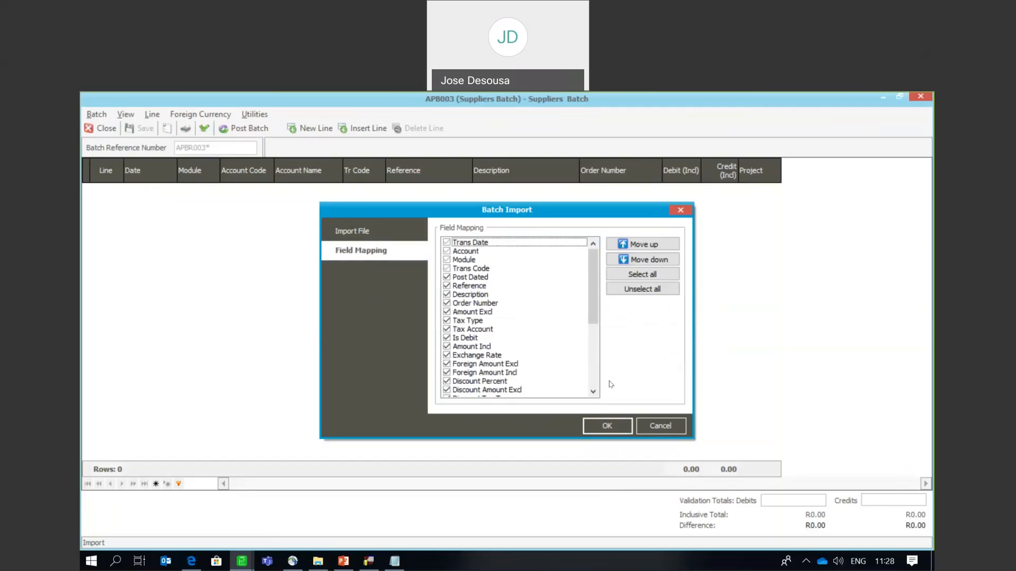
{"action": "left_click", "coordinate": [606, 424]}
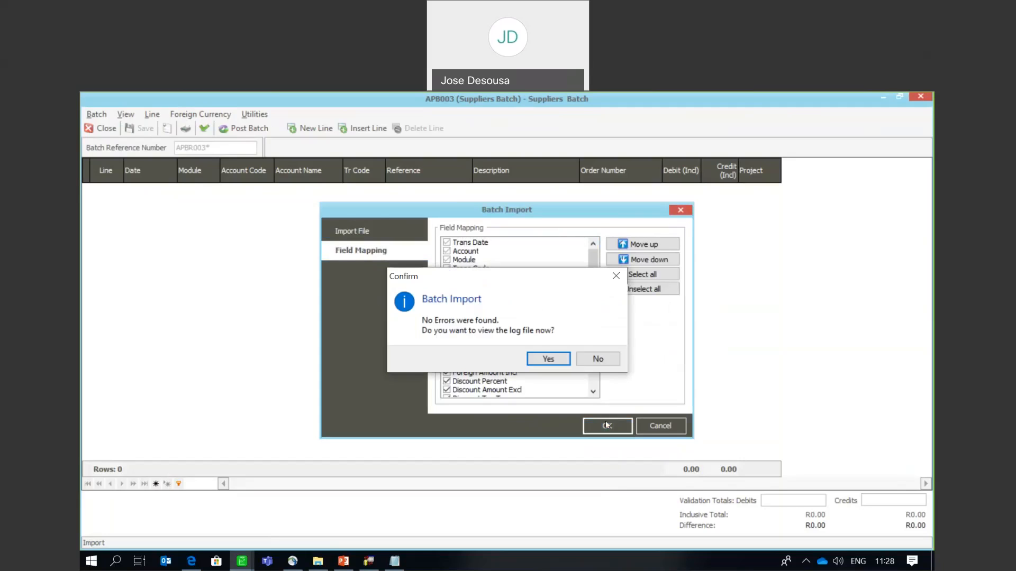
{"action": "left_click", "coordinate": [598, 359]}
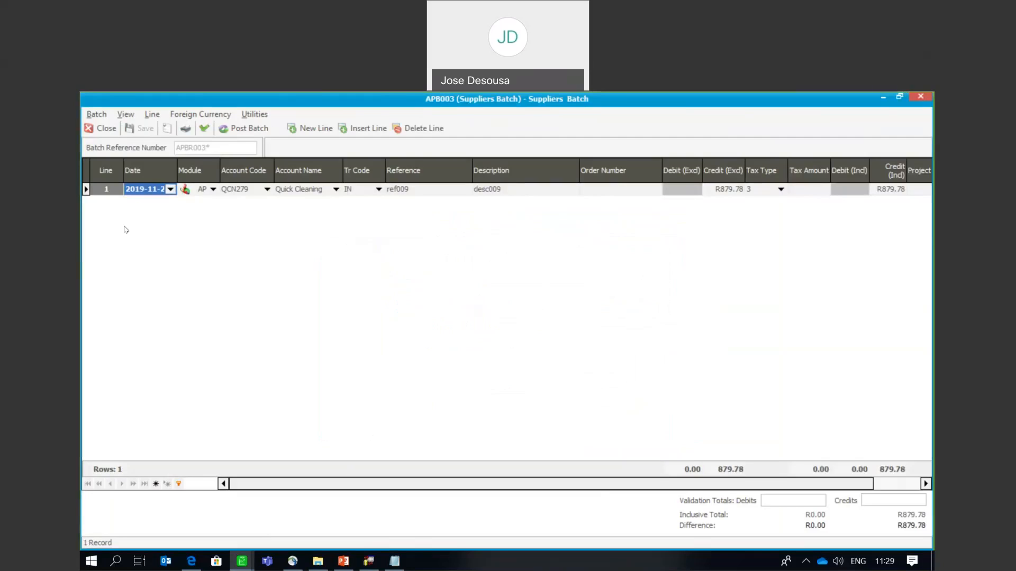
{"action": "left_click", "coordinate": [104, 132]}
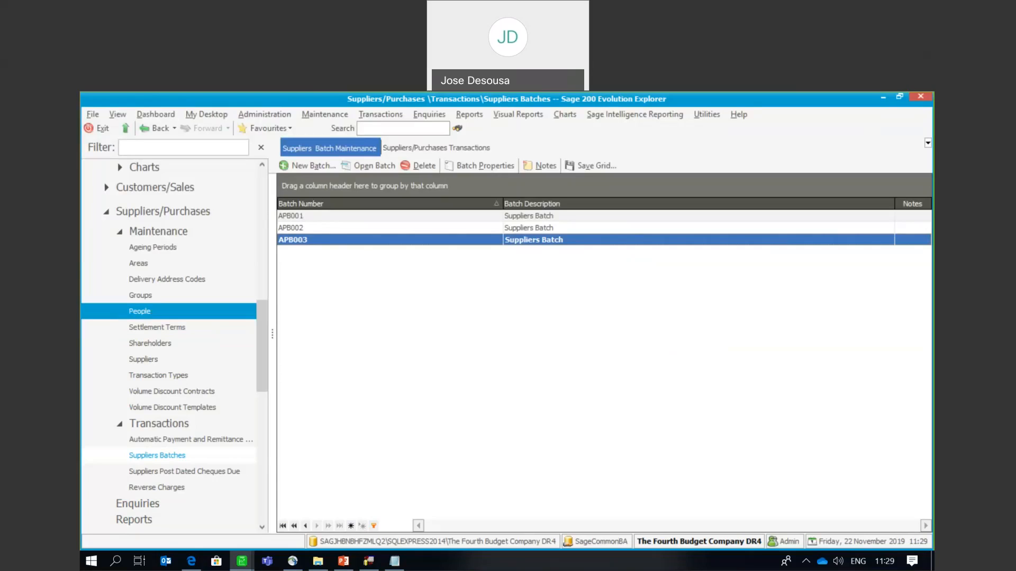
- Open the Agents list under Agent Administration
{"action": "left_click", "coordinate": [241, 115]}
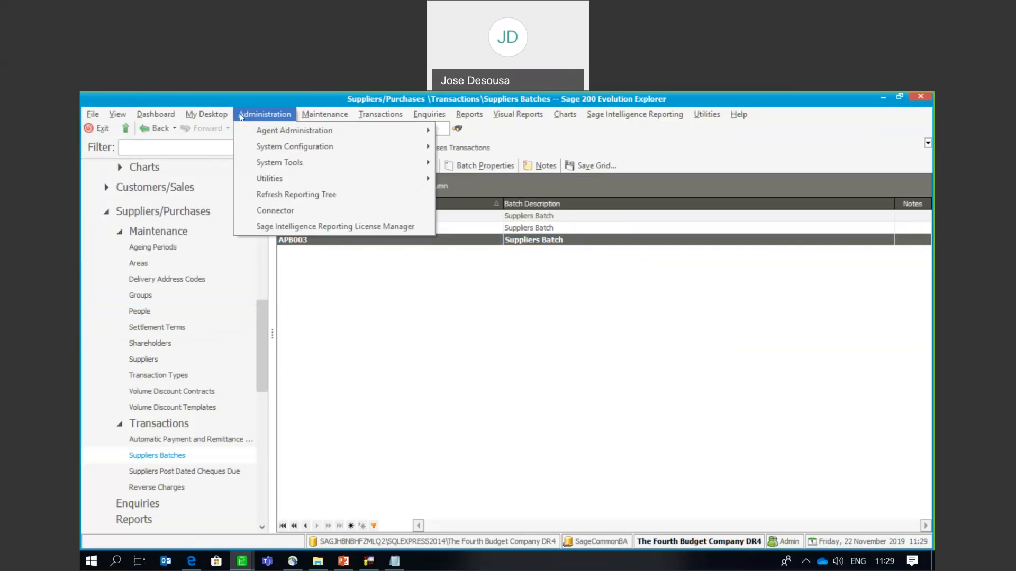
{"action": "mouse_move", "coordinate": [256, 128]}
{"action": "left_click", "coordinate": [500, 131]}
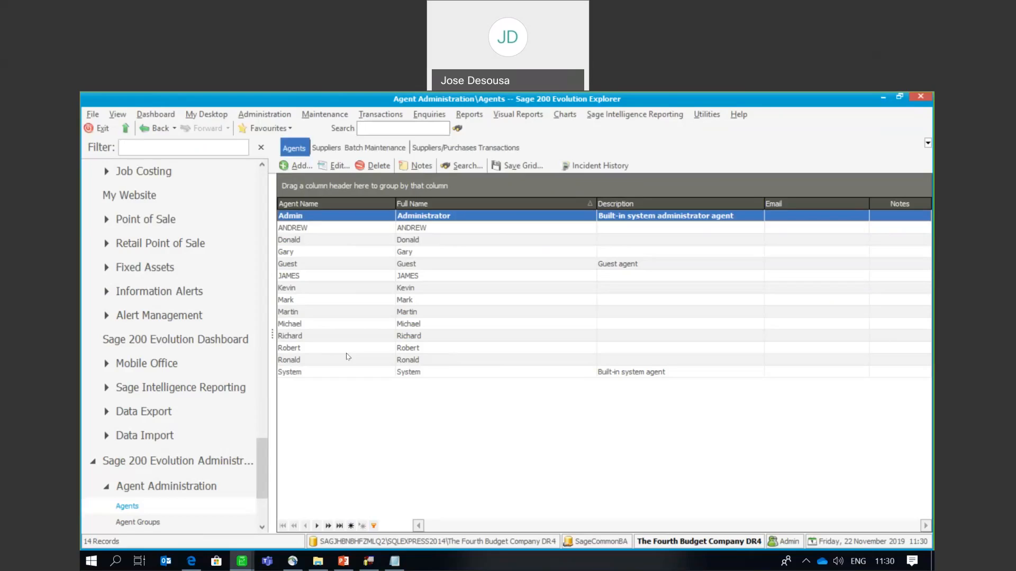
- Add a new document profile, entering the agent's first name as the code and a description identifying that agent's invoices
{"action": "left_click", "coordinate": [265, 114]}
{"action": "mouse_move", "coordinate": [402, 146]}
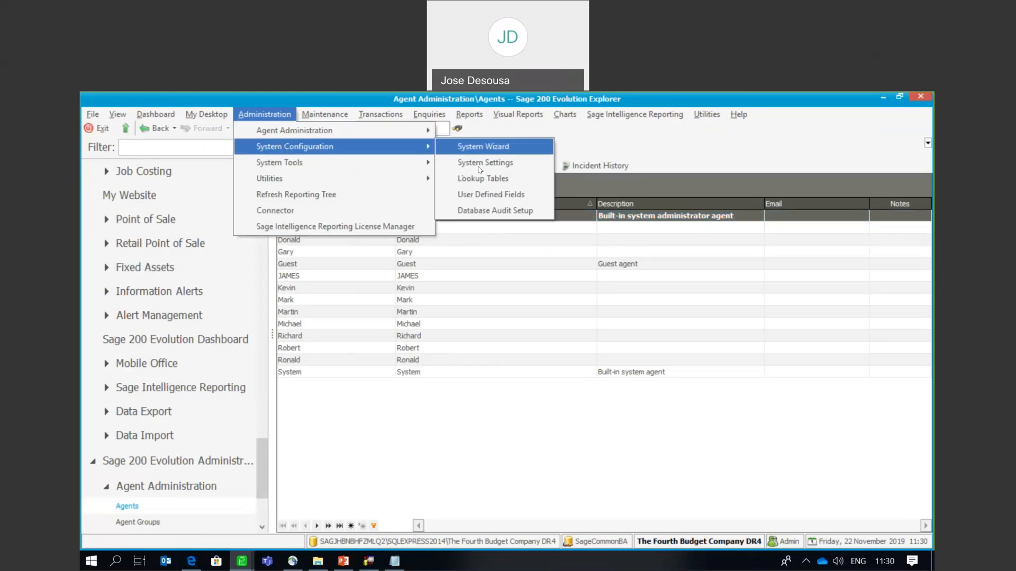
{"action": "mouse_move", "coordinate": [406, 169]}
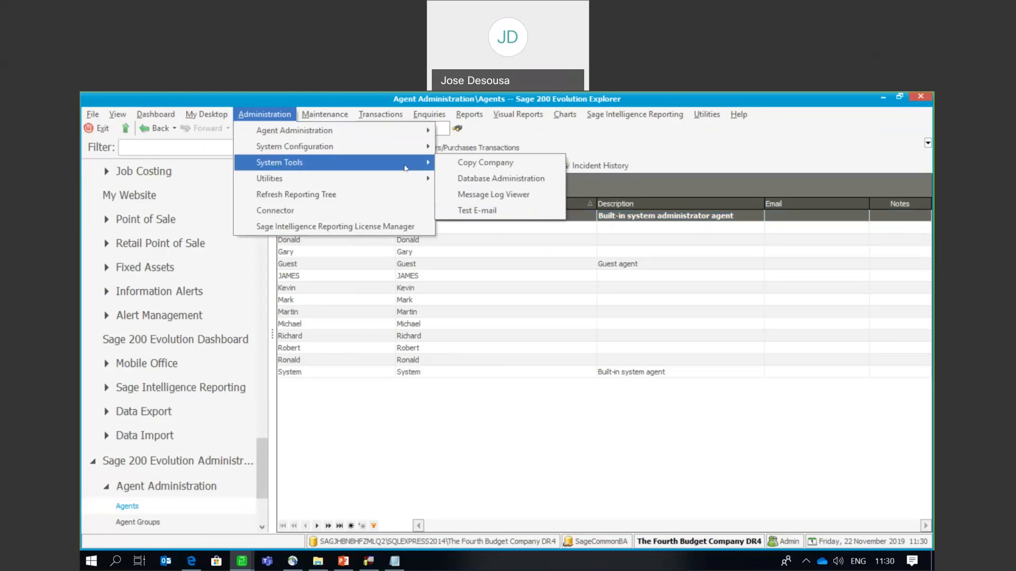
{"action": "mouse_move", "coordinate": [418, 131]}
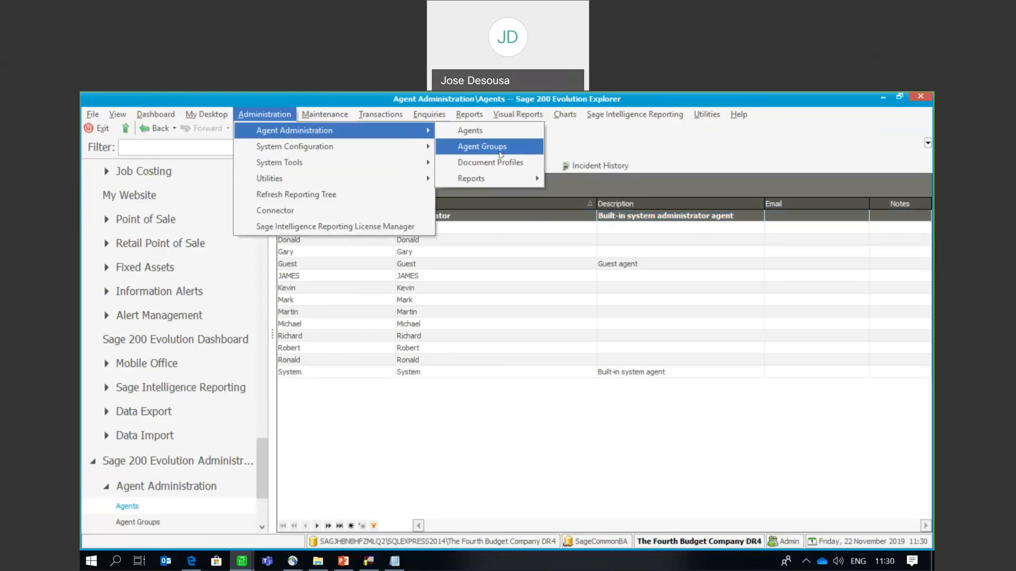
{"action": "left_click", "coordinate": [504, 165]}
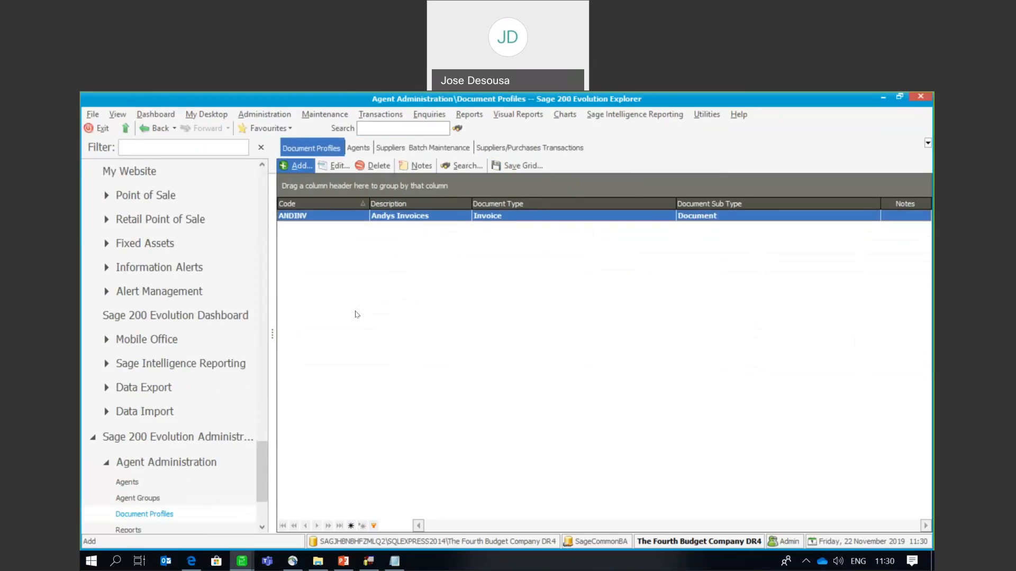
{"action": "type", "text": "an"}
{"action": "key", "text": "BackSpace"}
{"action": "key", "text": "BackSpace"}
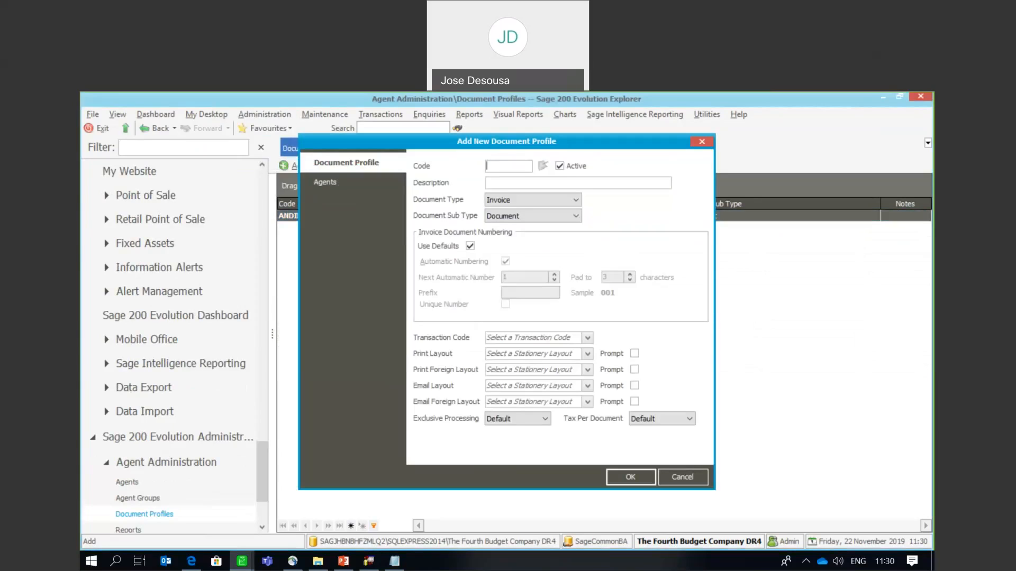
{"action": "type", "text": "ANDREW"}
{"action": "left_click", "coordinate": [519, 180]}
{"action": "type", "text": "THESE ARE ANDRE"}
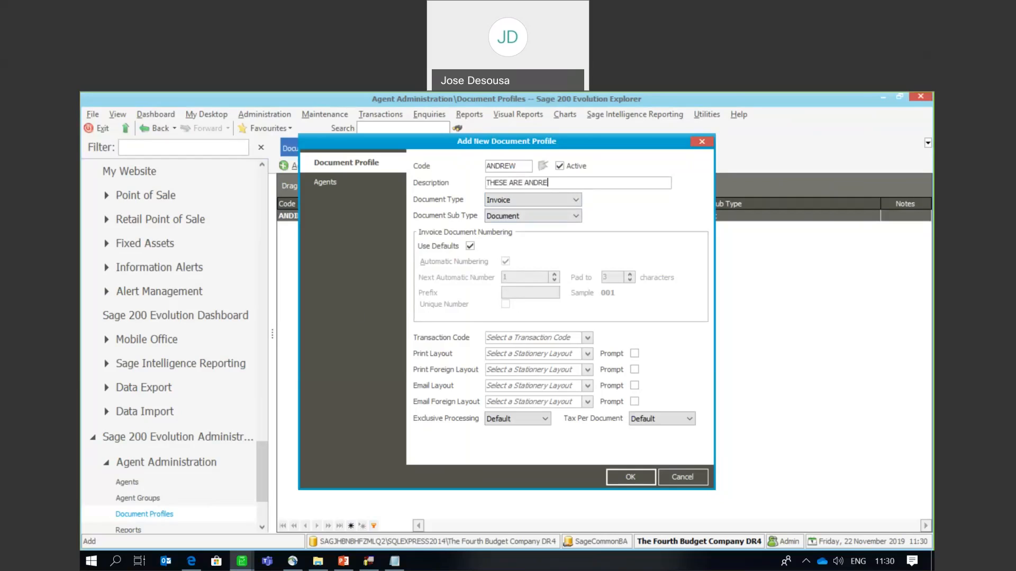
{"action": "type", "text": "WS INVOICES"}
- Keep the Invoice document type, turn off default numbering, set the prefix to ANDR with padding to 6 characters, and save the profile
{"action": "left_click", "coordinate": [575, 200]}
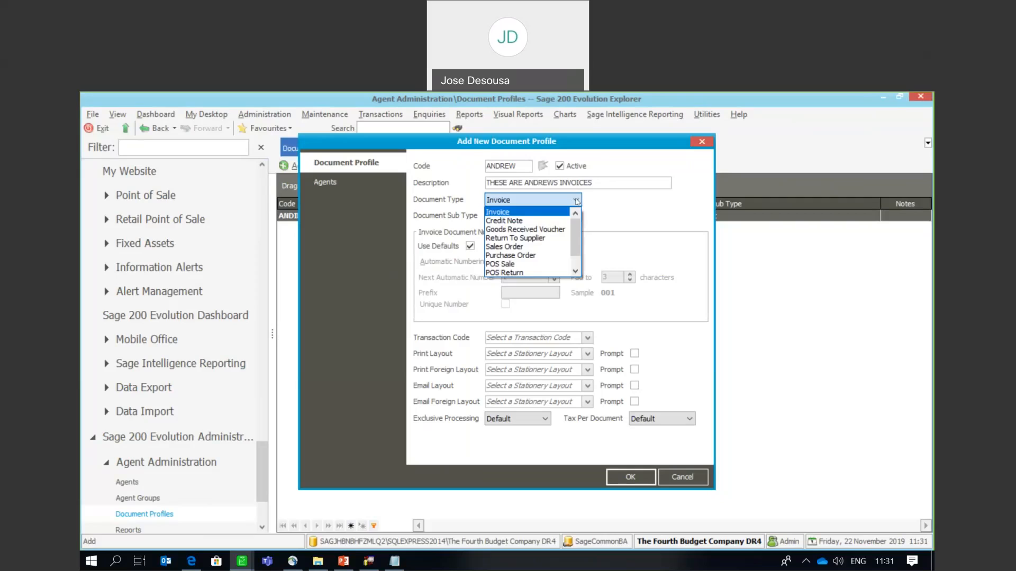
{"action": "left_click", "coordinate": [576, 201]}
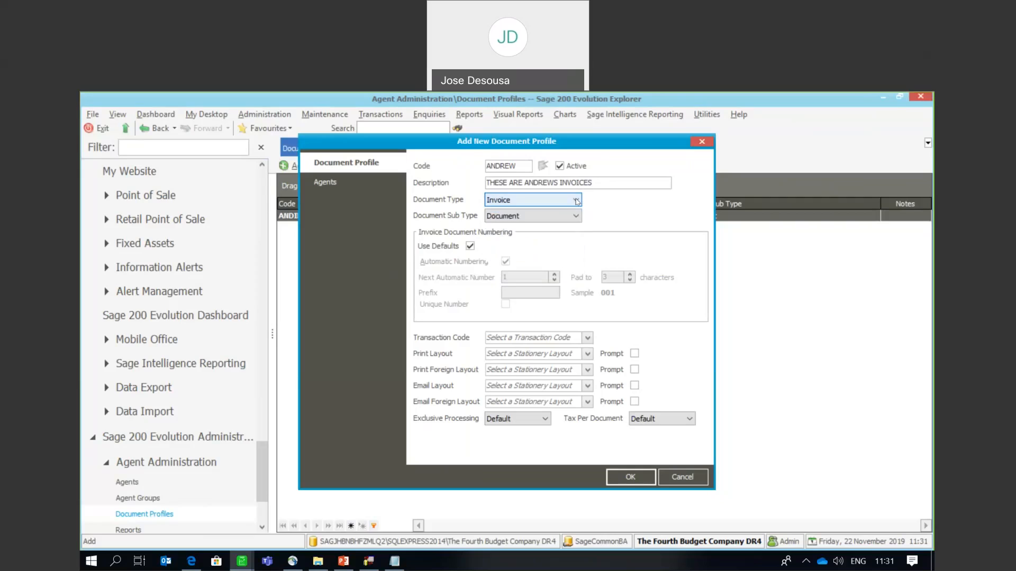
{"action": "left_click", "coordinate": [471, 246]}
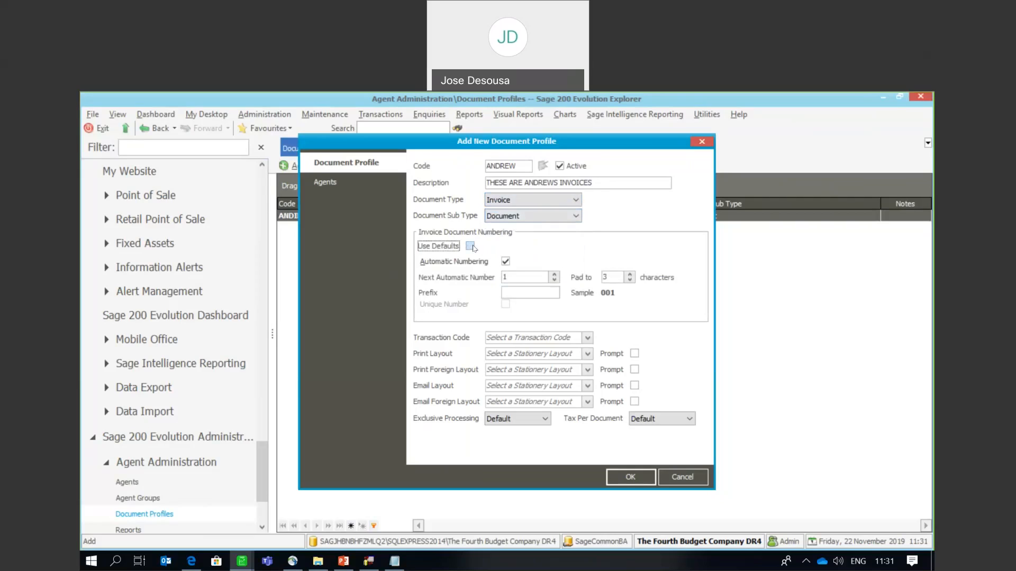
{"action": "left_click", "coordinate": [523, 291]}
{"action": "type", "text": "ANDR"}
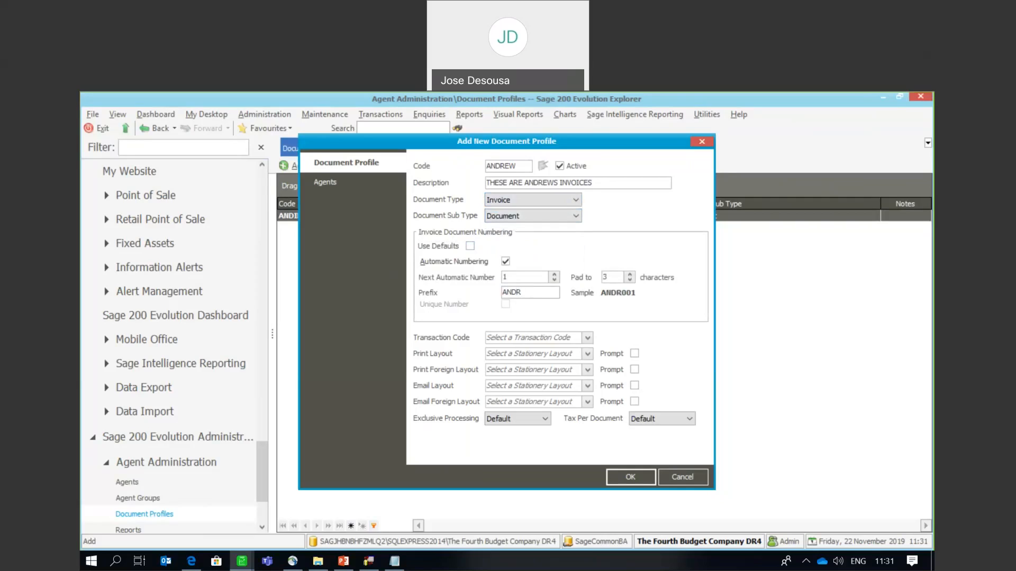
{"action": "left_click", "coordinate": [631, 277]}
{"action": "left_click", "coordinate": [632, 277]}
{"action": "left_click", "coordinate": [631, 277]}
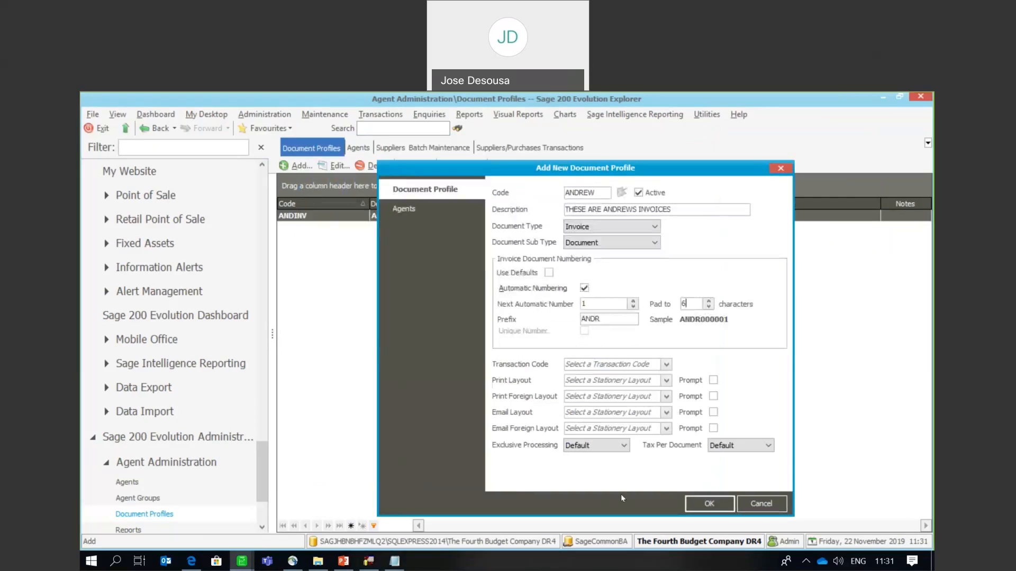
{"action": "left_click", "coordinate": [696, 504]}
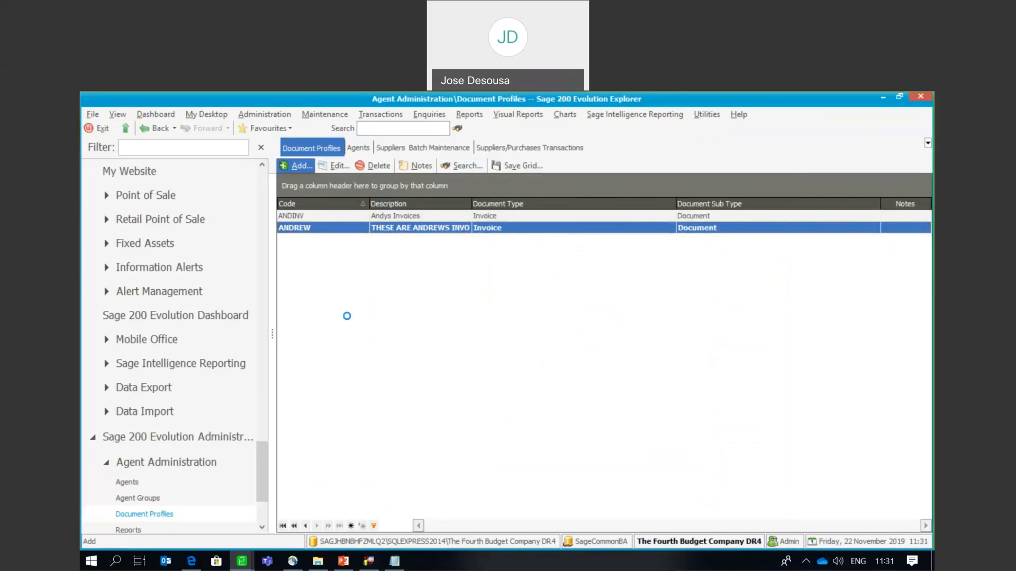
- Add another agent's invoice document profile with a code and description, default numbering off, prefix MART and padding to 6 characters
{"action": "type", "text": "MARTIN"}
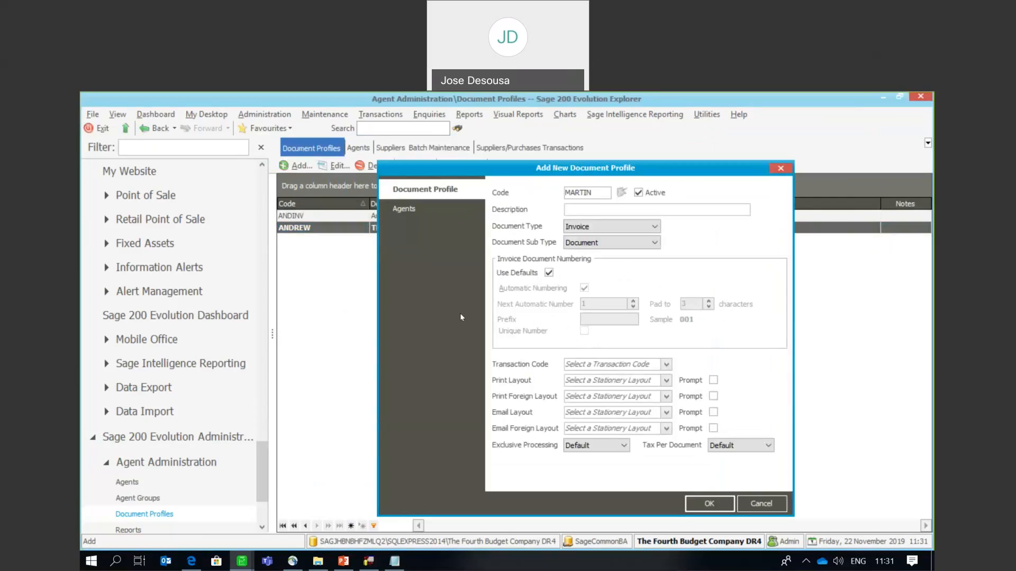
{"action": "type", "text": "THESE ARE MARTINS INVOICES"}
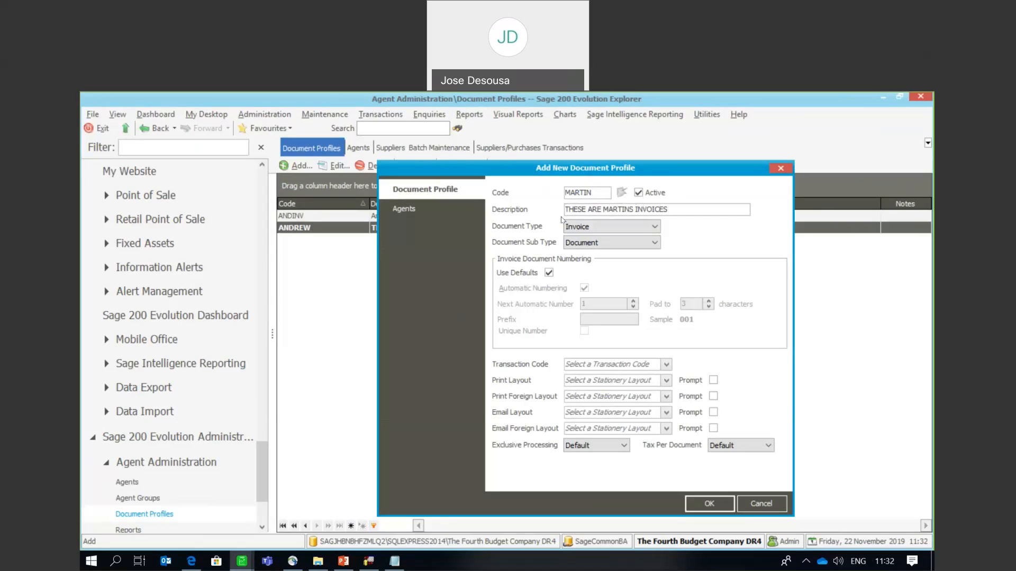
{"action": "left_click", "coordinate": [549, 273]}
{"action": "left_click", "coordinate": [592, 319]}
{"action": "type", "text": "MART"}
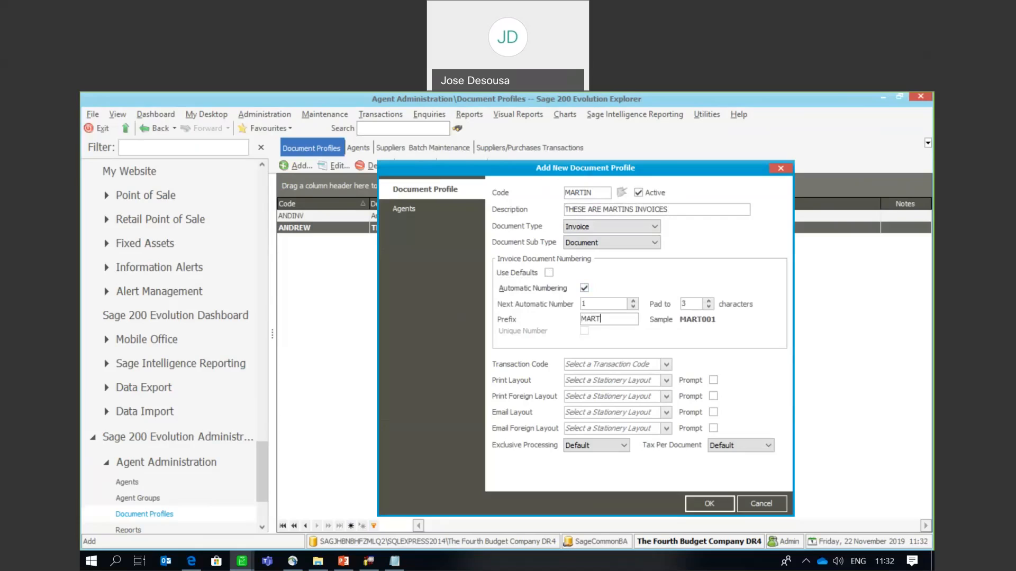
{"action": "left_click", "coordinate": [709, 301]}
{"action": "left_click", "coordinate": [710, 301]}
{"action": "left_click", "coordinate": [710, 302]}
{"action": "left_click", "coordinate": [700, 501]}
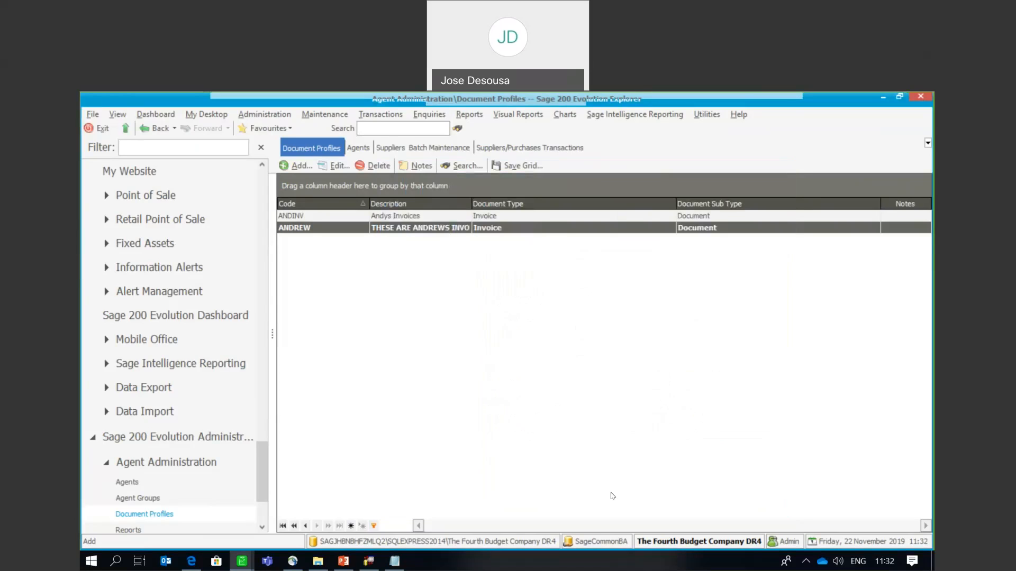
- Widen the Description column and check the linked agents of the first newly added document profile without changing it
{"action": "left_click_drag", "start_coordinate": [471, 204], "coordinate": [523, 203]}
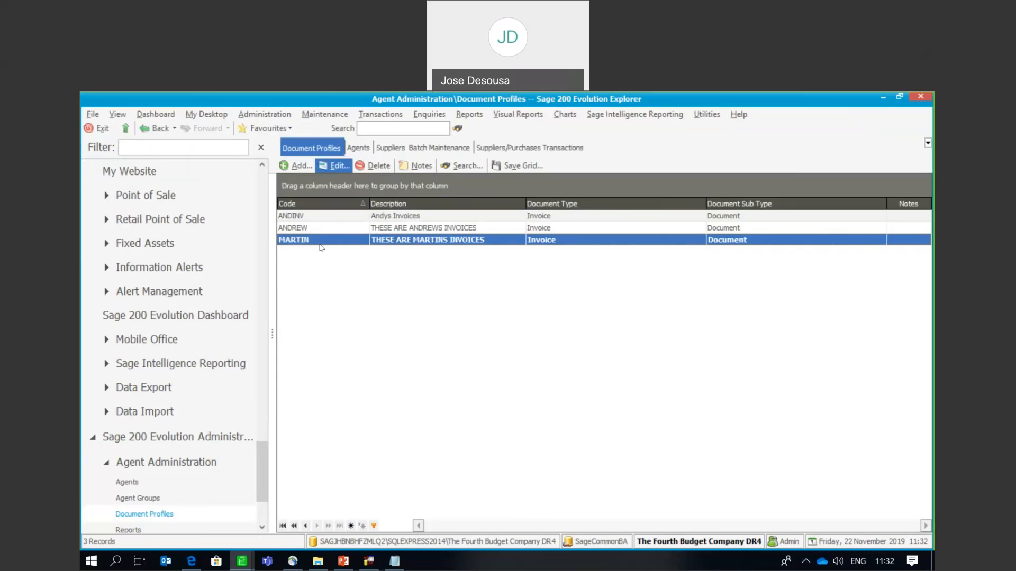
{"action": "left_click", "coordinate": [328, 228]}
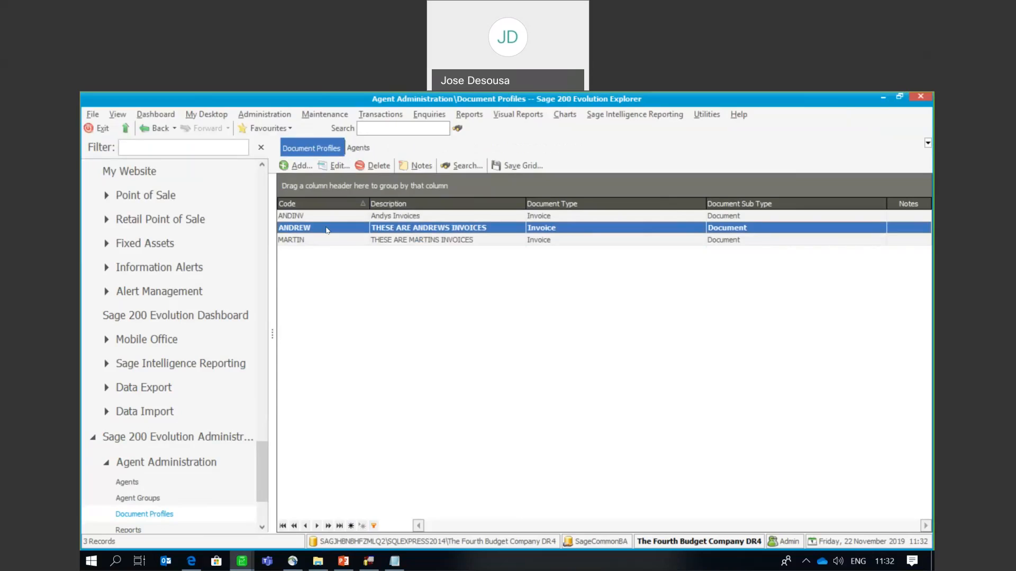
{"action": "left_click", "coordinate": [337, 165]}
{"action": "left_click", "coordinate": [400, 209]}
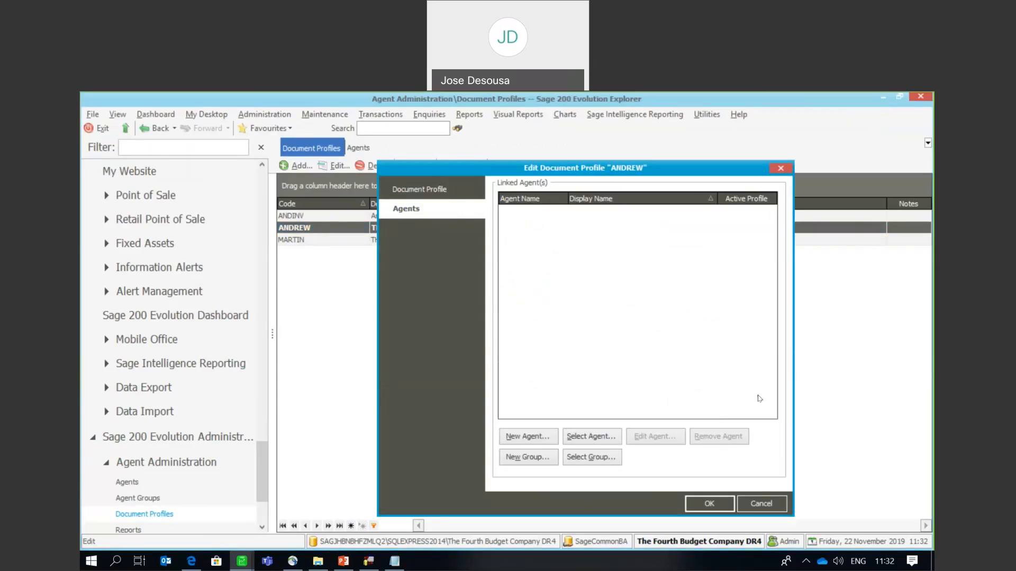
{"action": "left_click", "coordinate": [762, 502]}
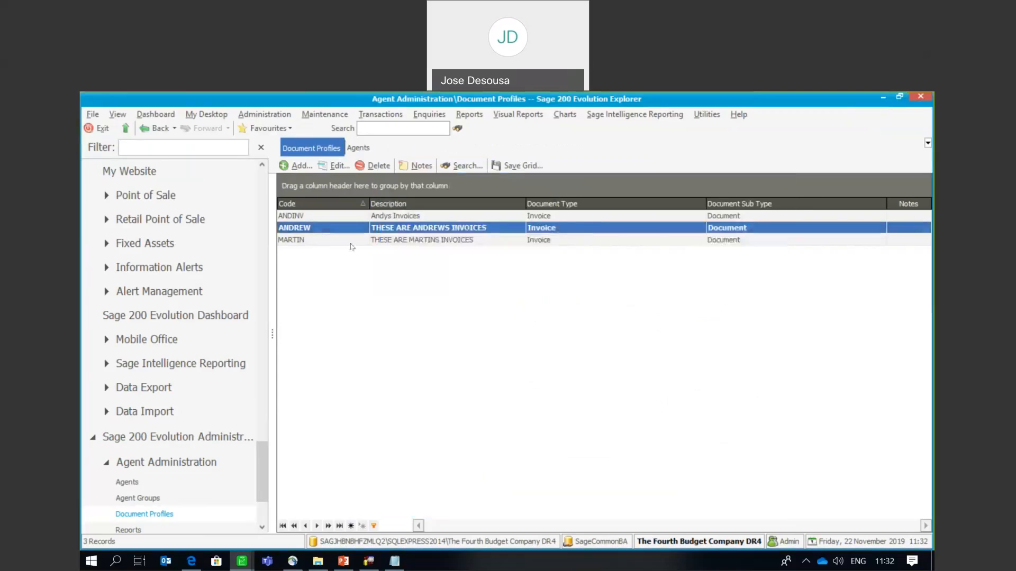
- Open the agent list, edit the agent meant for the ANDR invoice numbering, and remove the linked ANDINV document profile
{"action": "left_click", "coordinate": [262, 115]}
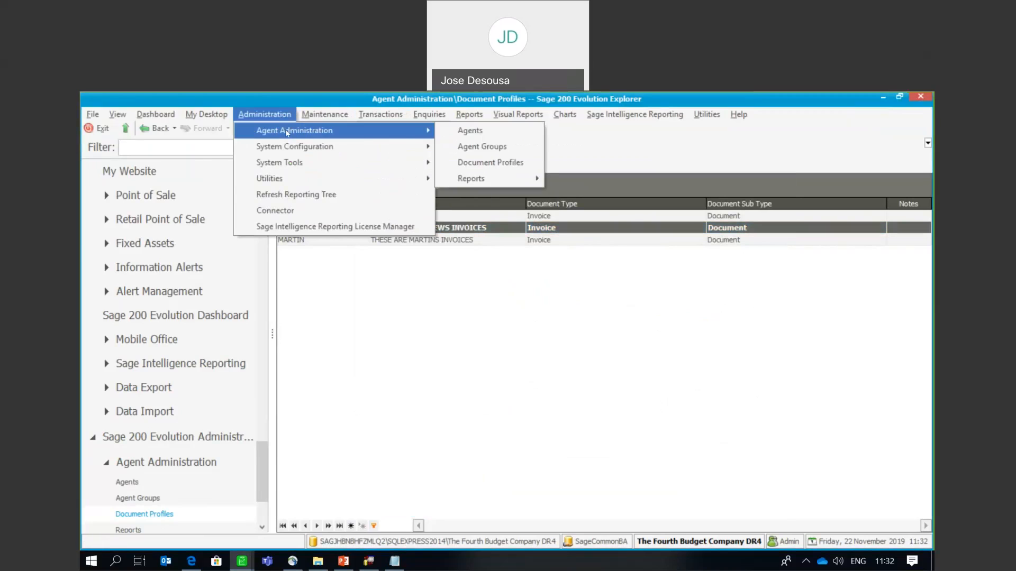
{"action": "mouse_move", "coordinate": [270, 130]}
{"action": "left_click", "coordinate": [466, 130]}
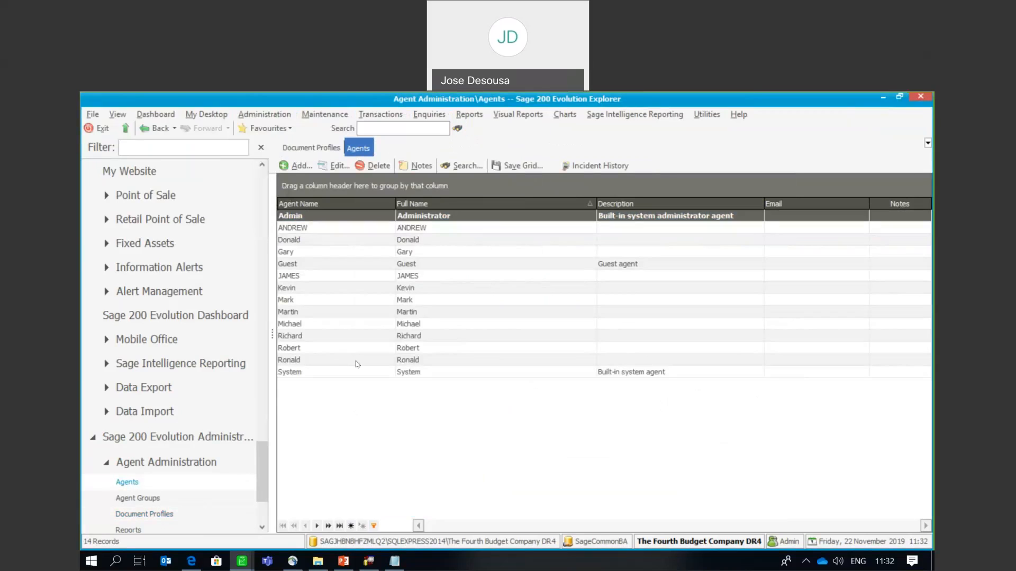
{"action": "left_click", "coordinate": [352, 233]}
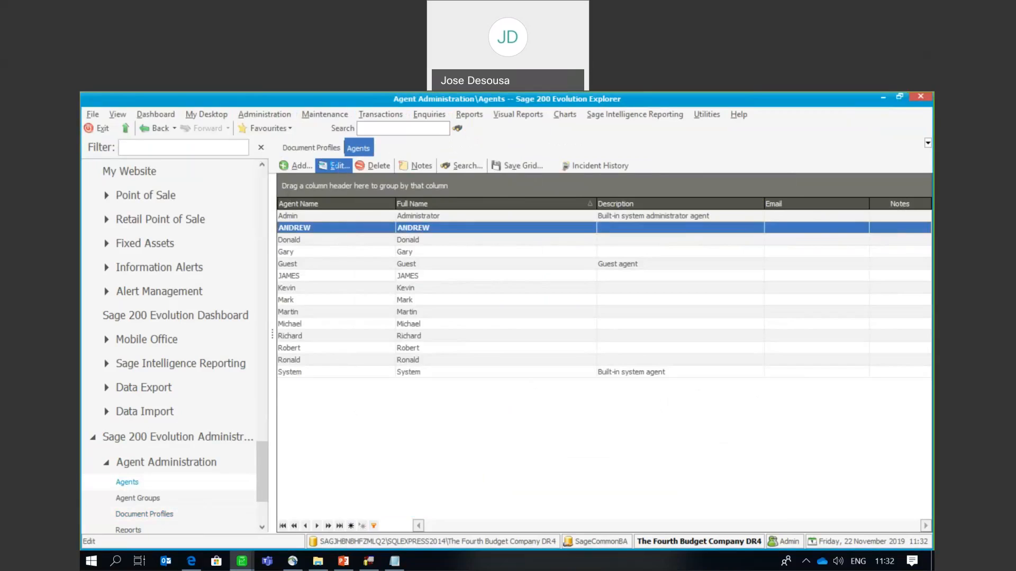
{"action": "left_click", "coordinate": [338, 167]}
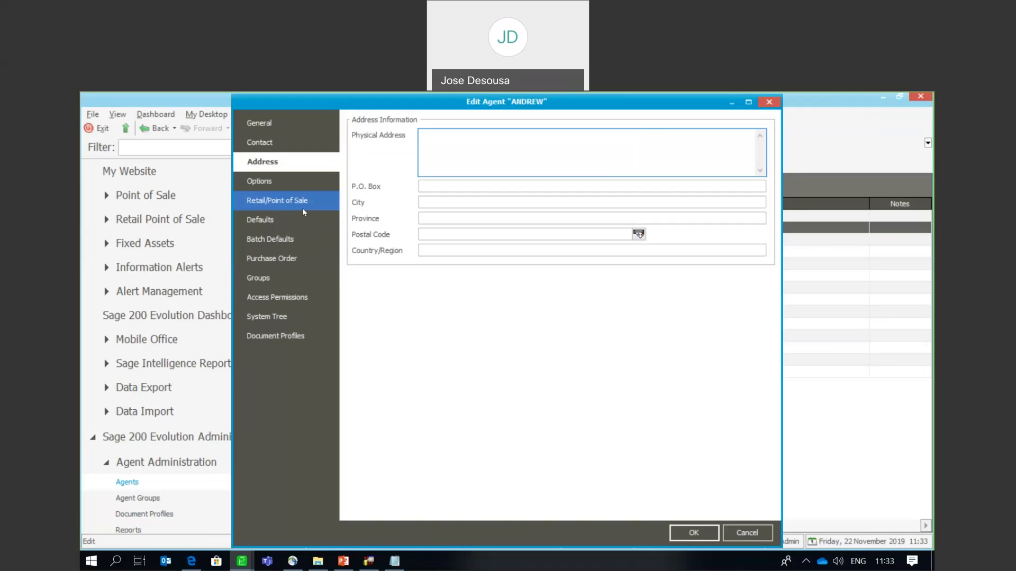
{"action": "left_click", "coordinate": [290, 337]}
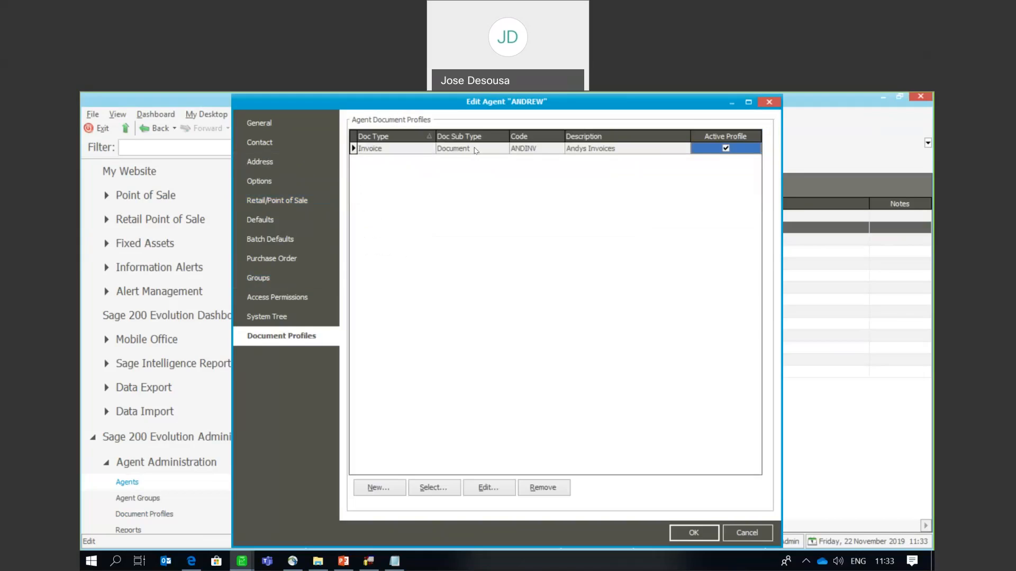
{"action": "left_click", "coordinate": [555, 489]}
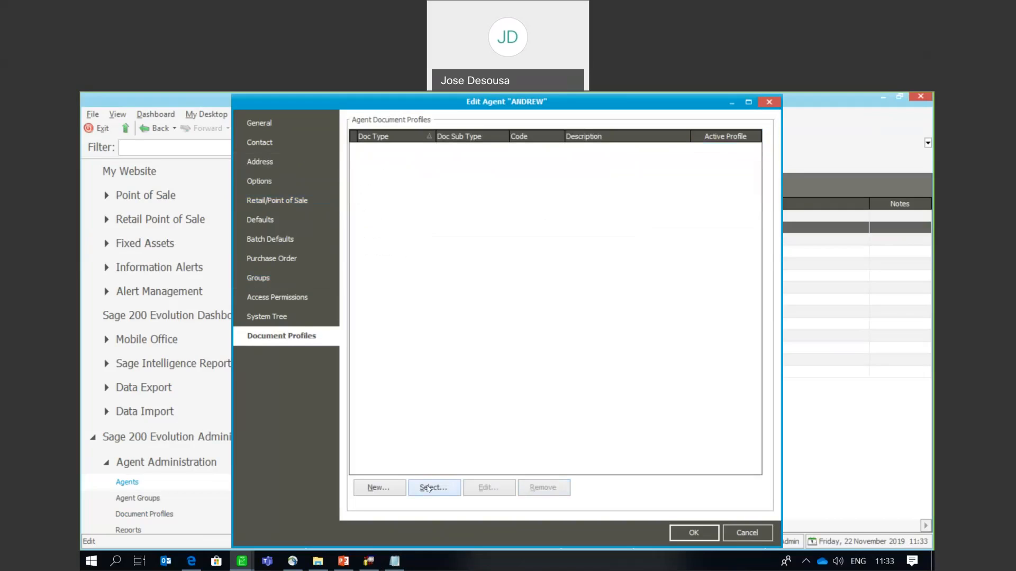
- Link the existing document profile coded with this agent's own first name as the invoice profile and save the agent
{"action": "left_click", "coordinate": [398, 489]}
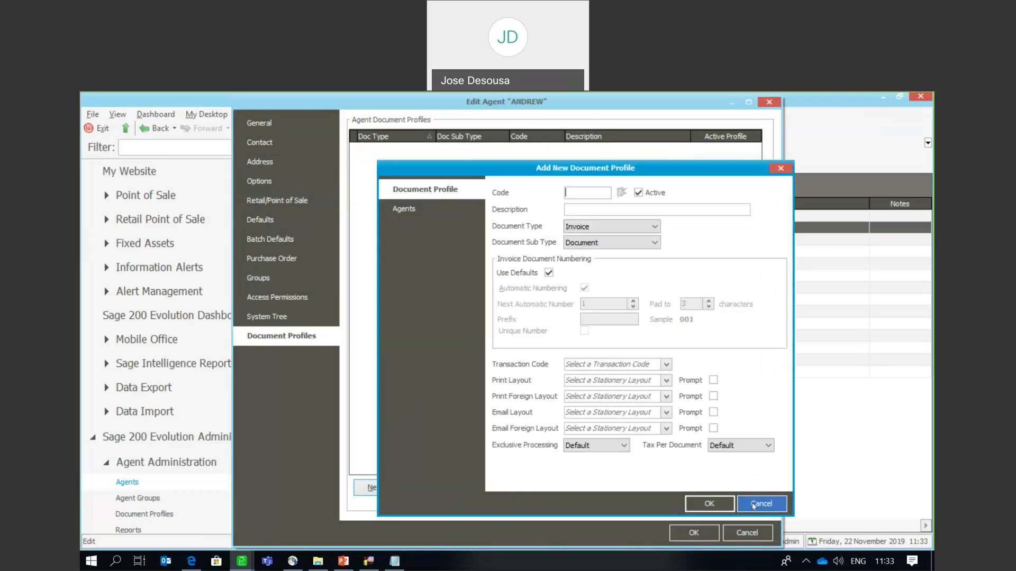
{"action": "left_click", "coordinate": [758, 503]}
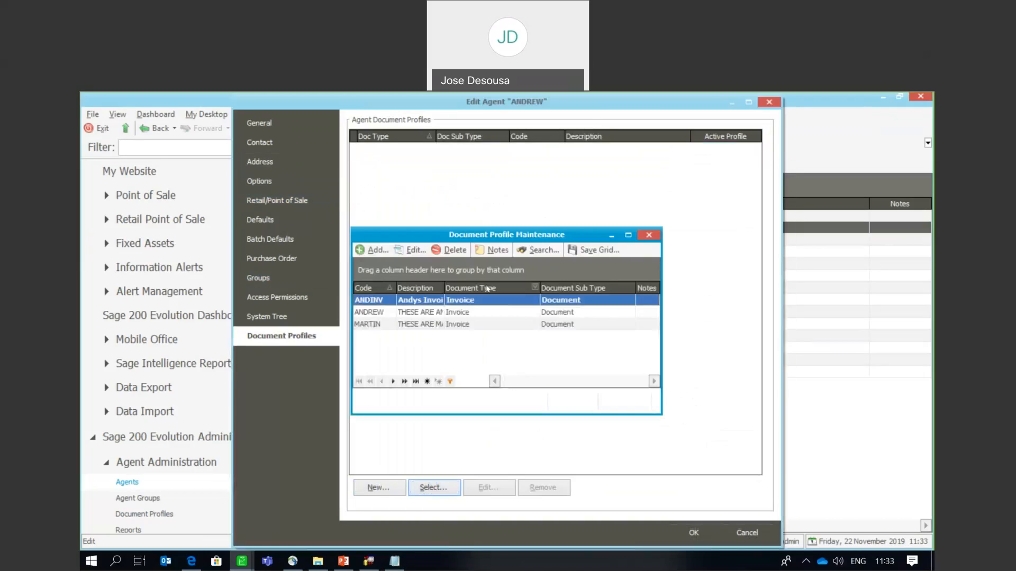
{"action": "left_click", "coordinate": [426, 314]}
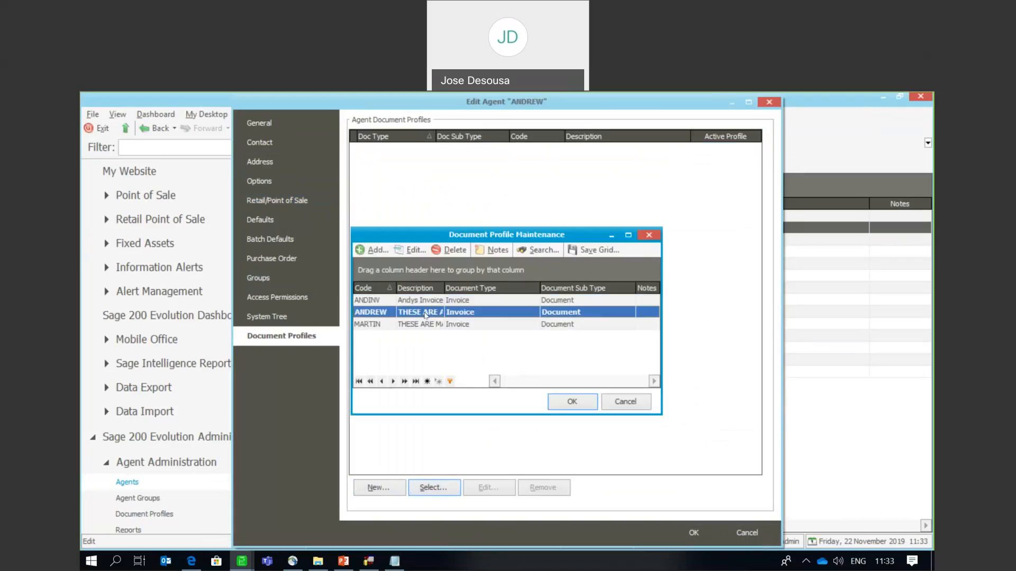
{"action": "left_click", "coordinate": [578, 401]}
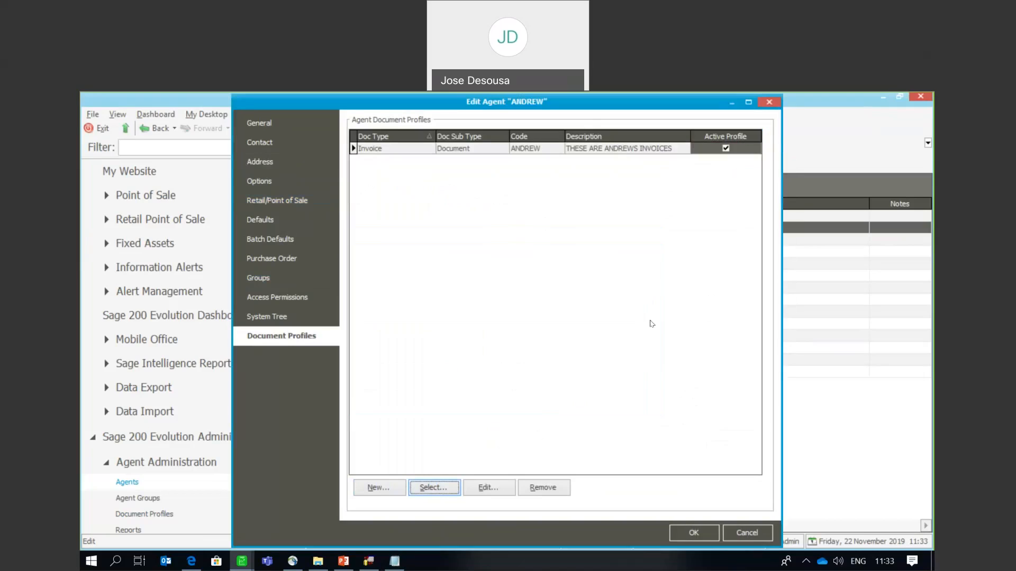
{"action": "left_click", "coordinate": [694, 539]}
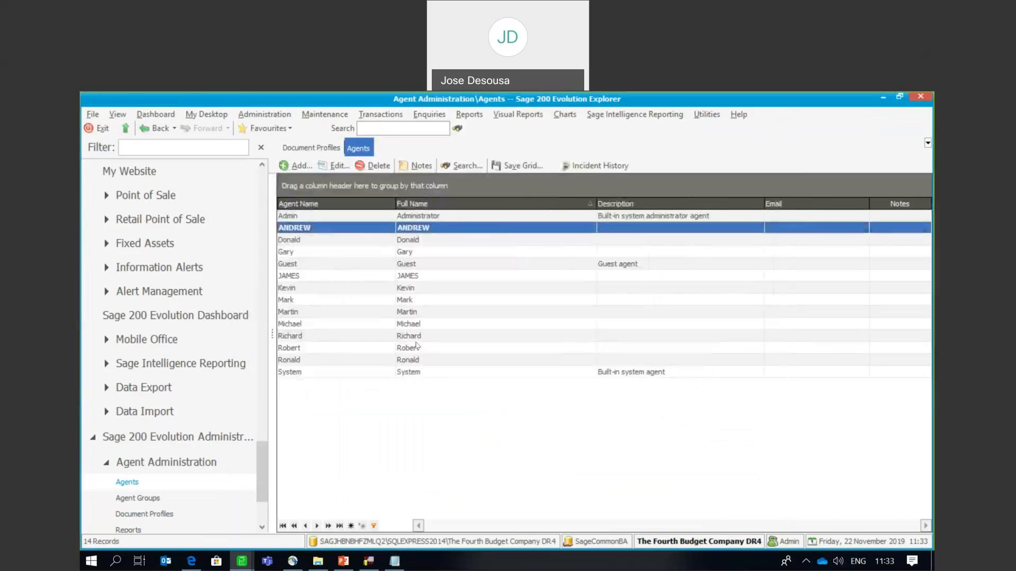
- Edit the agent meant for the MART invoice numbering, link the document profile matching that agent's name, and save
{"action": "left_click", "coordinate": [326, 312]}
{"action": "left_click", "coordinate": [338, 165]}
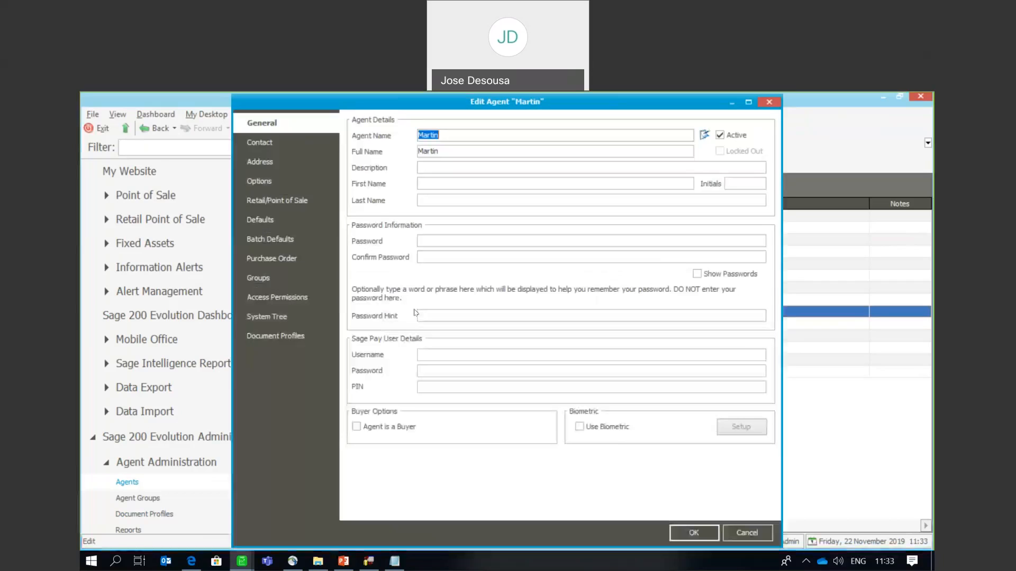
{"action": "left_click", "coordinate": [303, 335]}
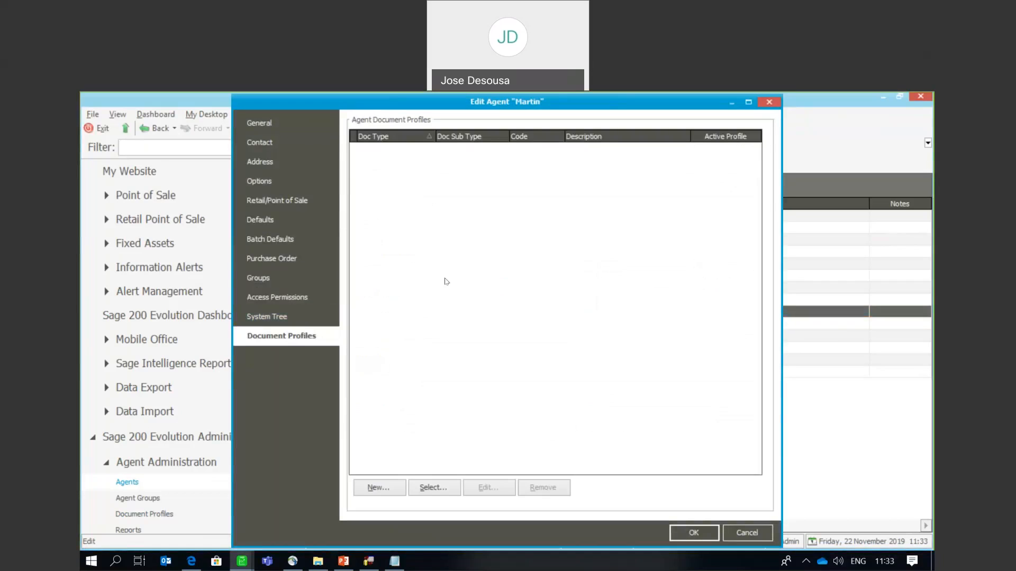
{"action": "left_click", "coordinate": [437, 490]}
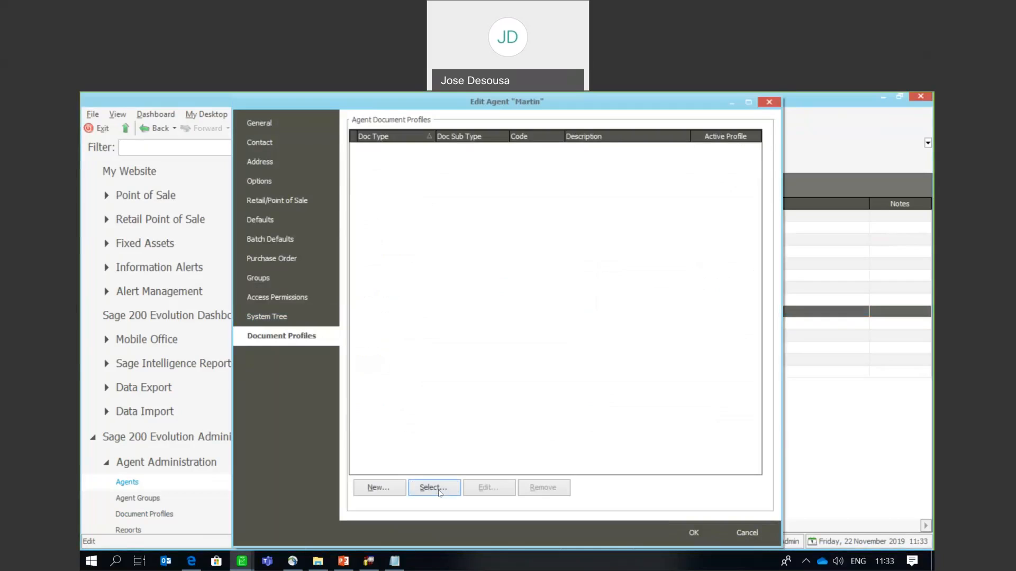
{"action": "left_click", "coordinate": [471, 325]}
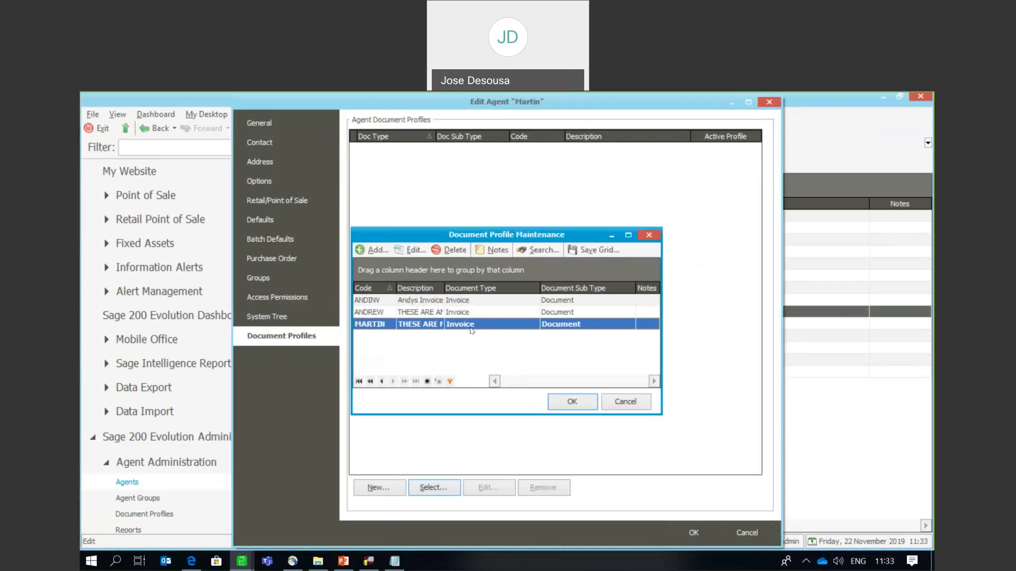
{"action": "left_click", "coordinate": [573, 401]}
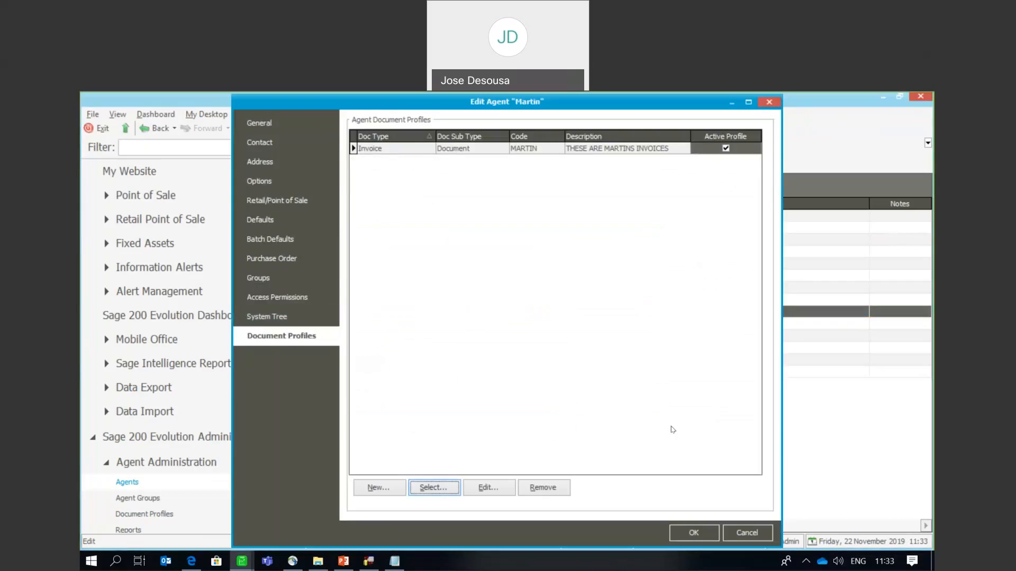
{"action": "left_click", "coordinate": [689, 534]}
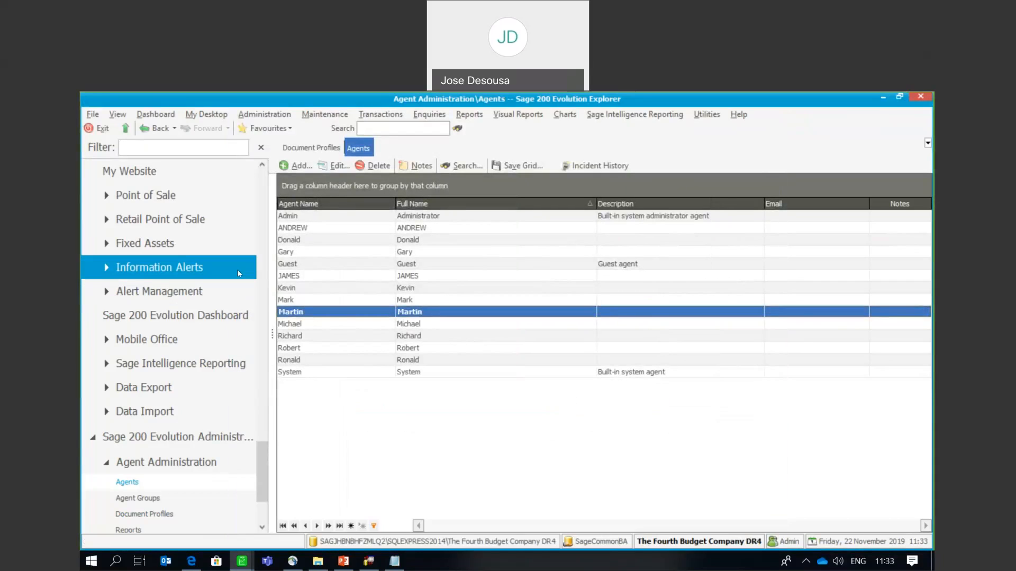
- Exit and log off, log in to The Fourth Budget Company DR4 as the MART profile's agent, and dismiss the What's New window
{"action": "left_click", "coordinate": [93, 115]}
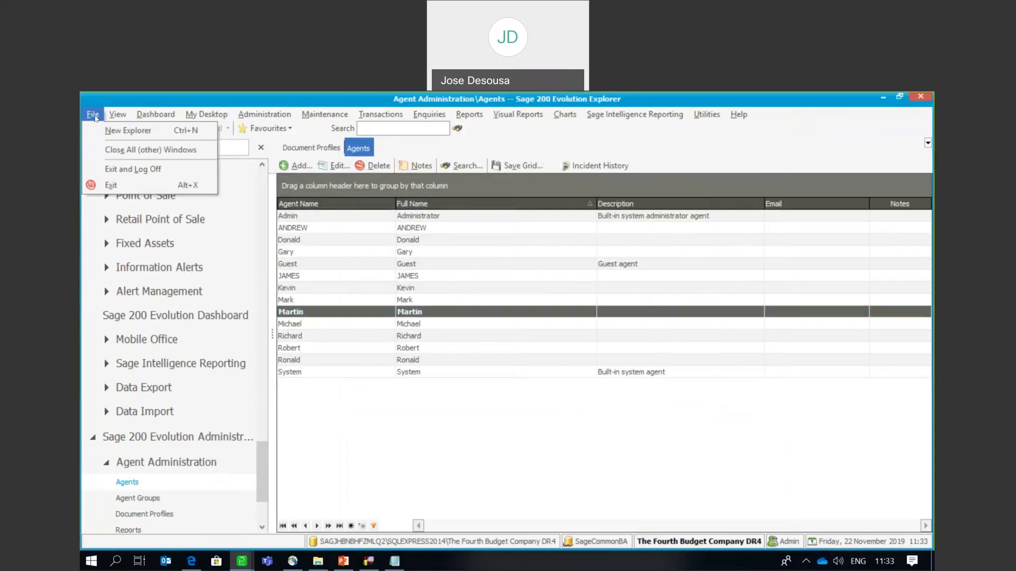
{"action": "left_click", "coordinate": [107, 168]}
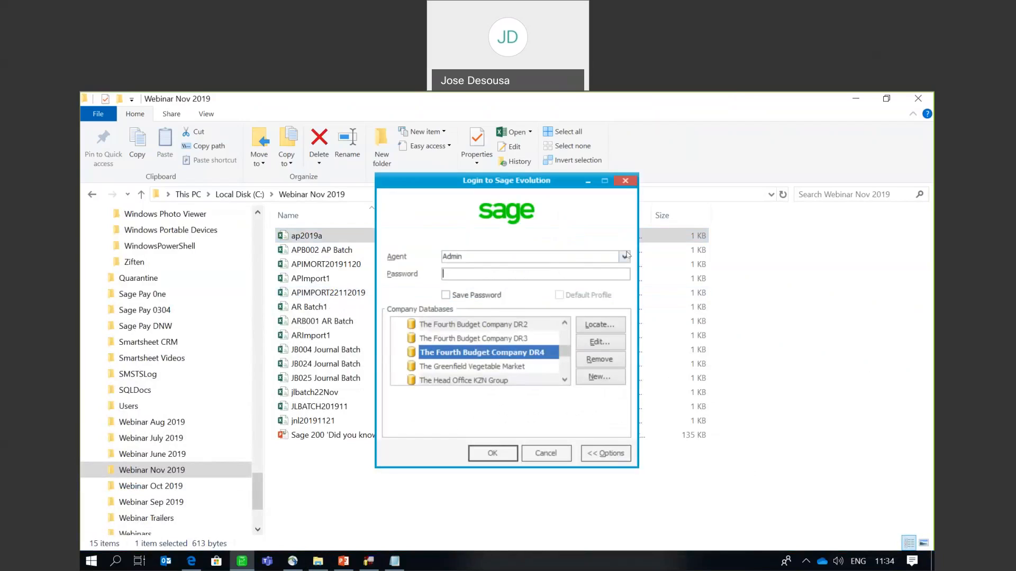
{"action": "left_click", "coordinate": [624, 256]}
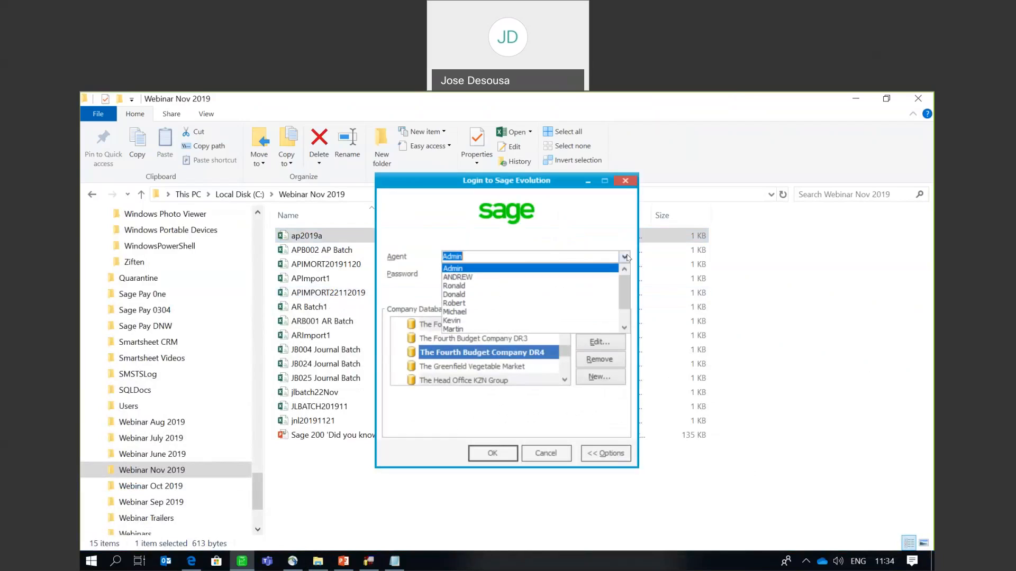
{"action": "left_click", "coordinate": [467, 329]}
{"action": "key", "text": "Tab"}
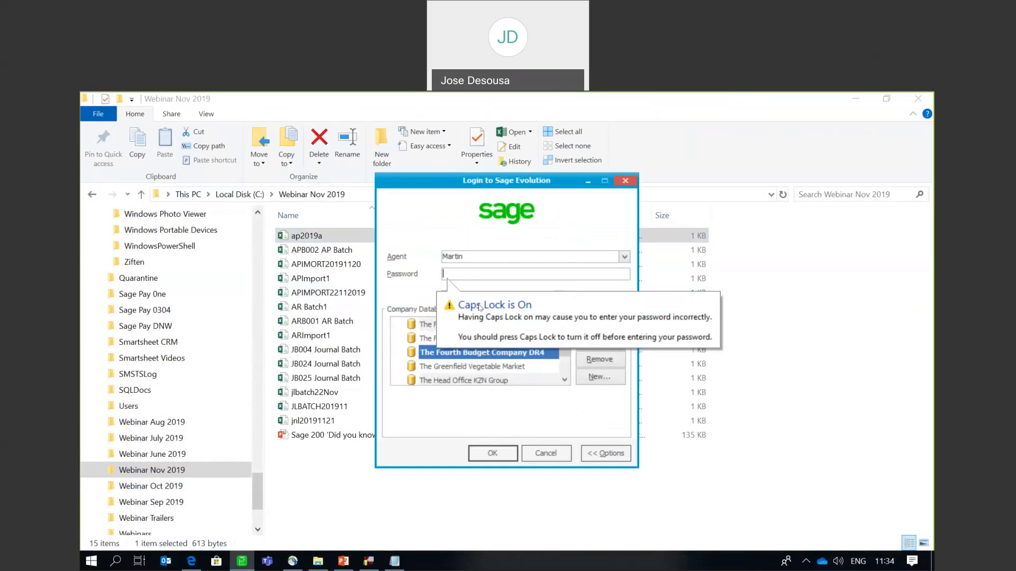
{"action": "left_click", "coordinate": [498, 456]}
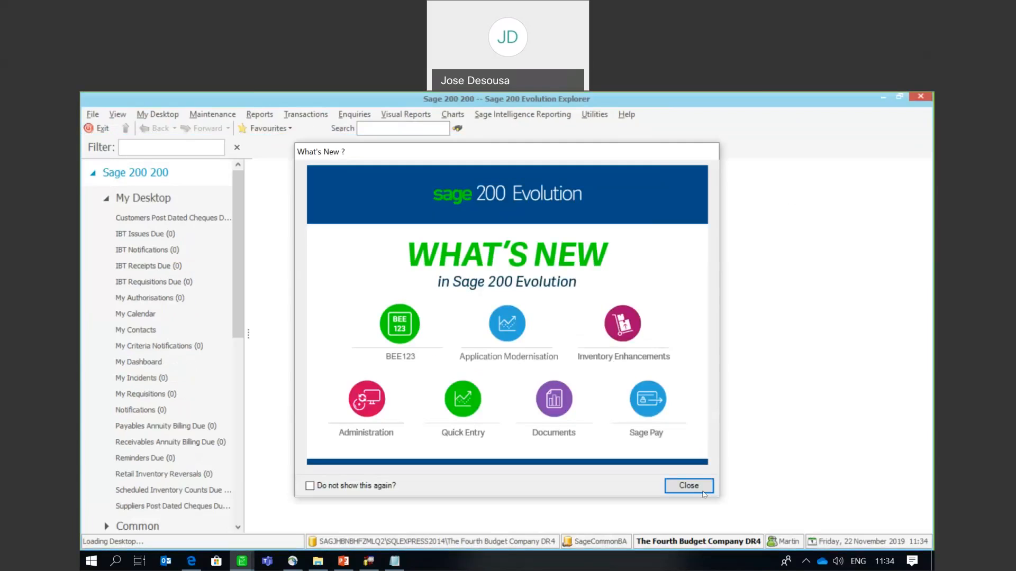
{"action": "left_click", "coordinate": [704, 493]}
- Open a new invoice from the Inventory transactions to check its document number, and close it without entering anything
{"action": "scroll", "coordinate": [241, 426], "scroll_direction": "down", "scroll_amount": 6}
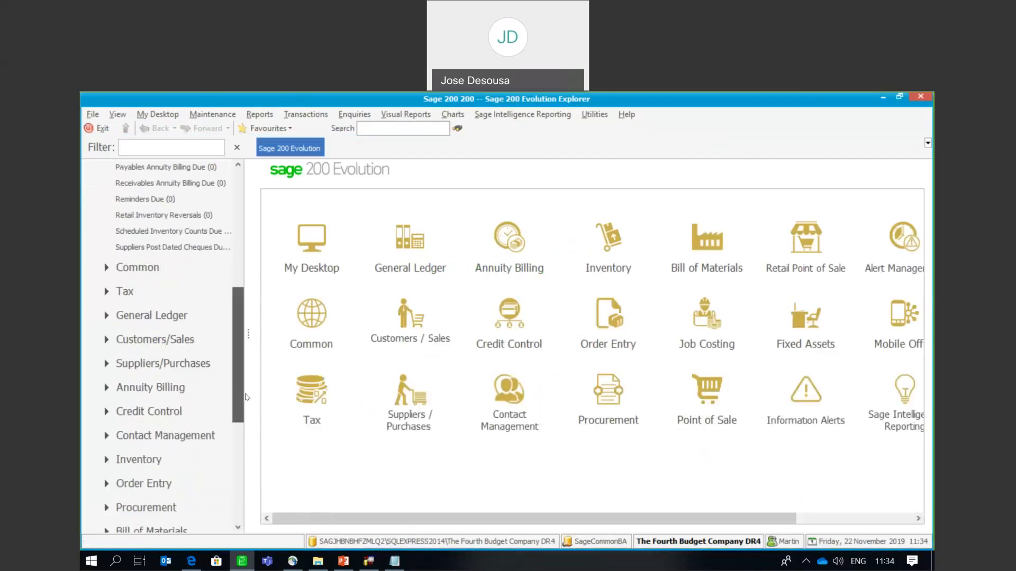
{"action": "left_click", "coordinate": [164, 405]}
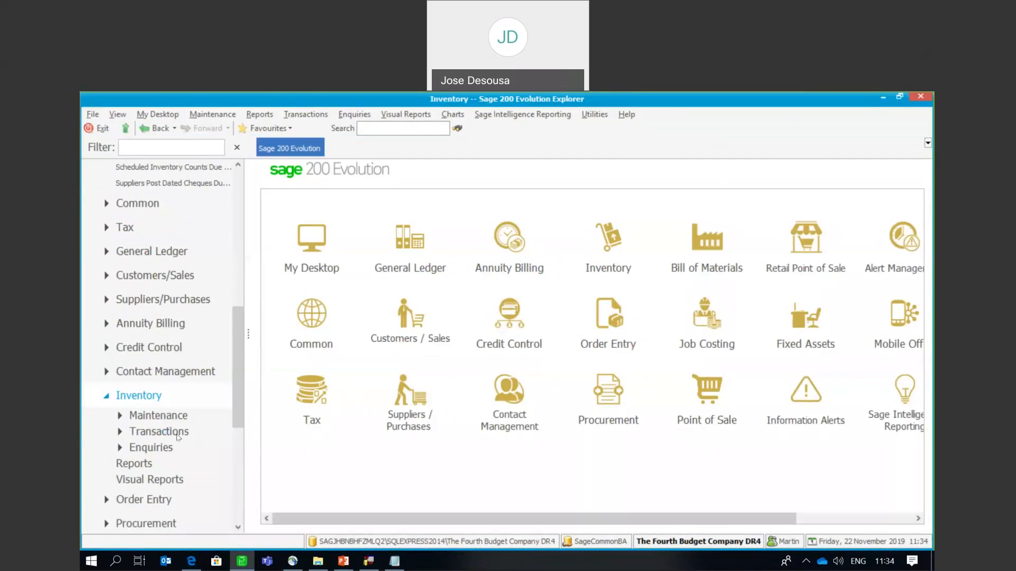
{"action": "left_click", "coordinate": [175, 432]}
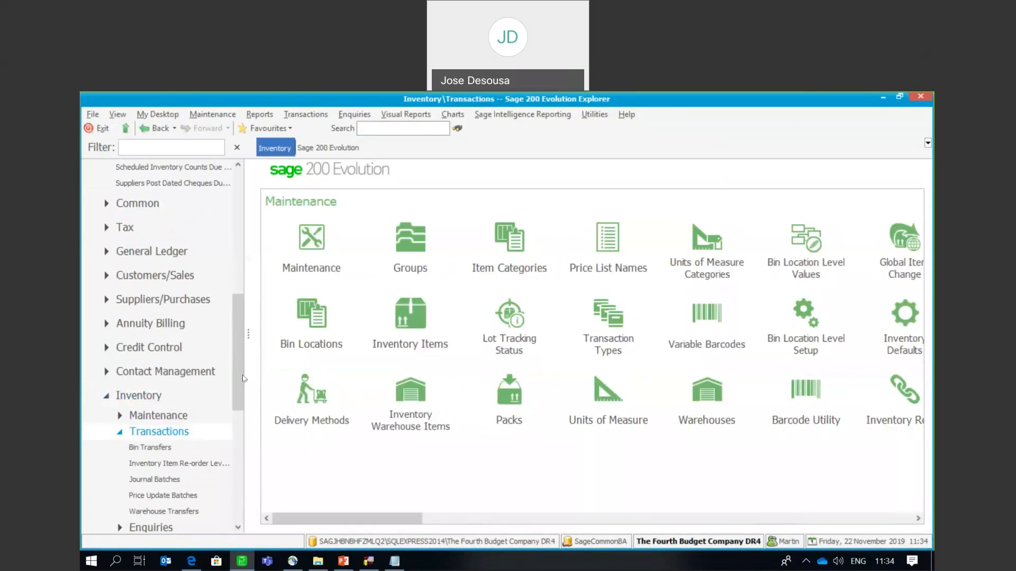
{"action": "left_click_drag", "start_coordinate": [242, 379], "coordinate": [240, 400]}
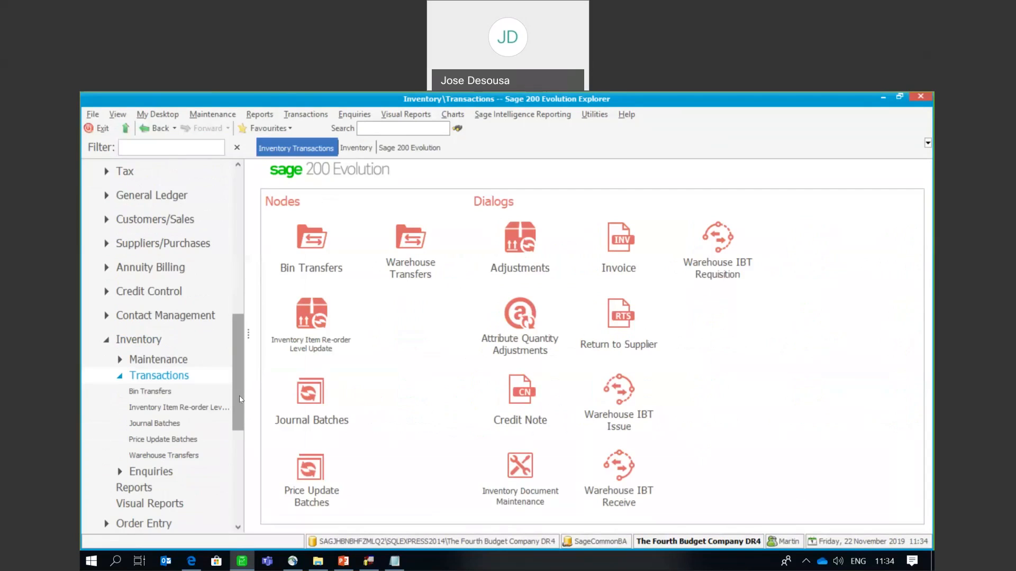
{"action": "left_click", "coordinate": [627, 245]}
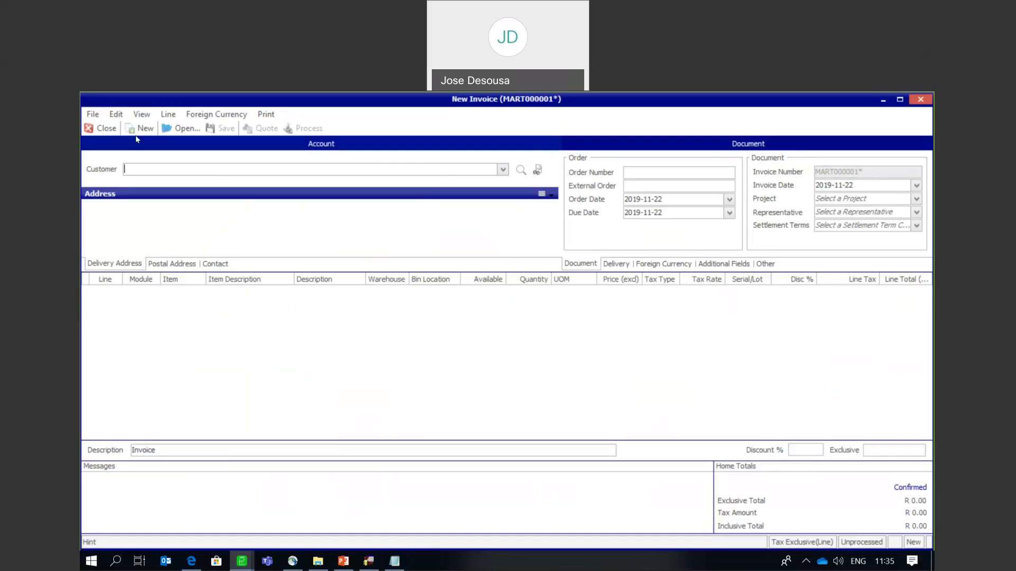
{"action": "left_click", "coordinate": [112, 133]}
- Open Control Account Reconciliation from the General Ledger transactions
{"action": "scroll", "coordinate": [235, 277], "scroll_direction": "up", "scroll_amount": 5}
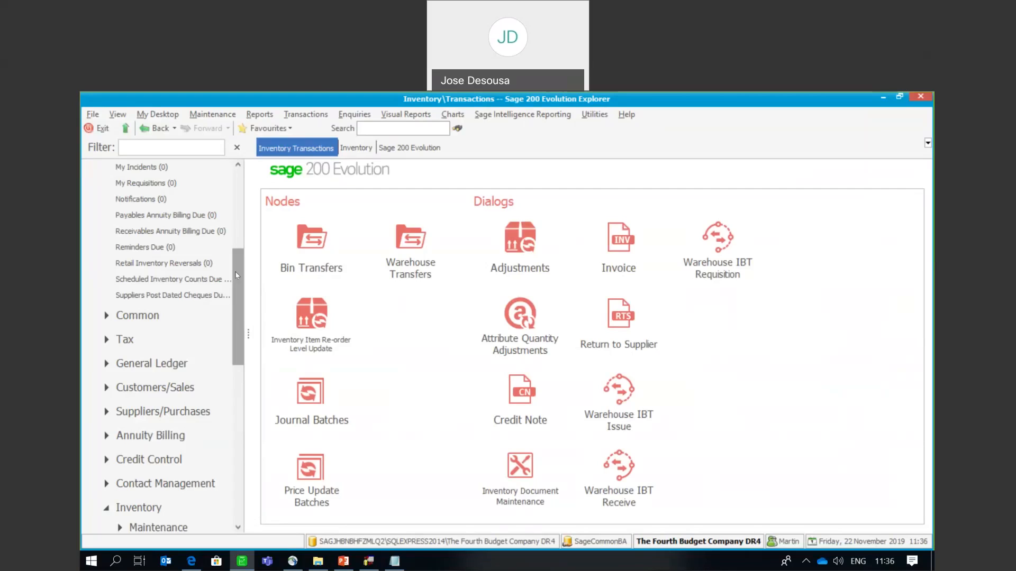
{"action": "left_click_drag", "start_coordinate": [236, 275], "coordinate": [236, 296]}
{"action": "left_click", "coordinate": [194, 299]}
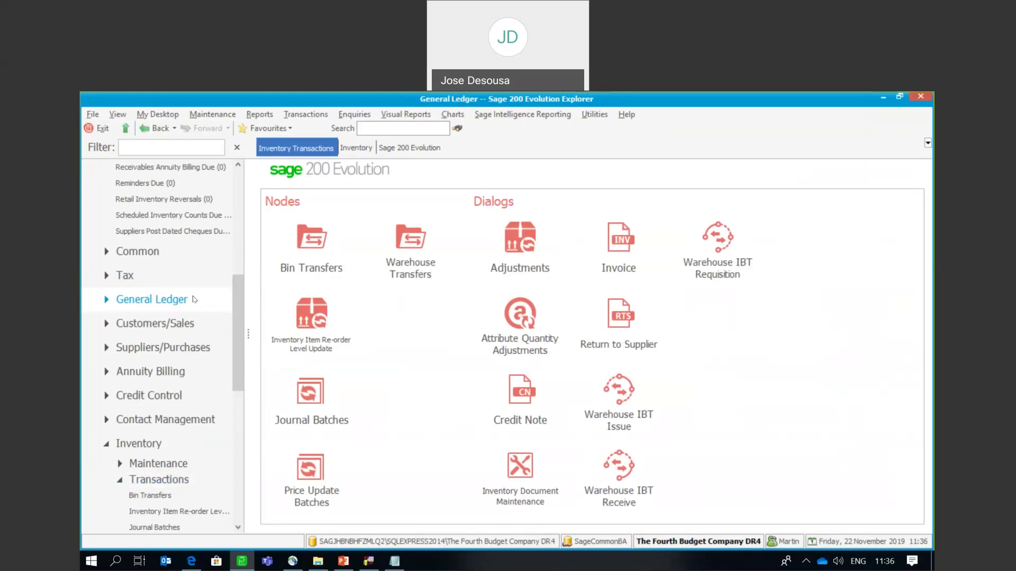
{"action": "left_click", "coordinate": [194, 299]}
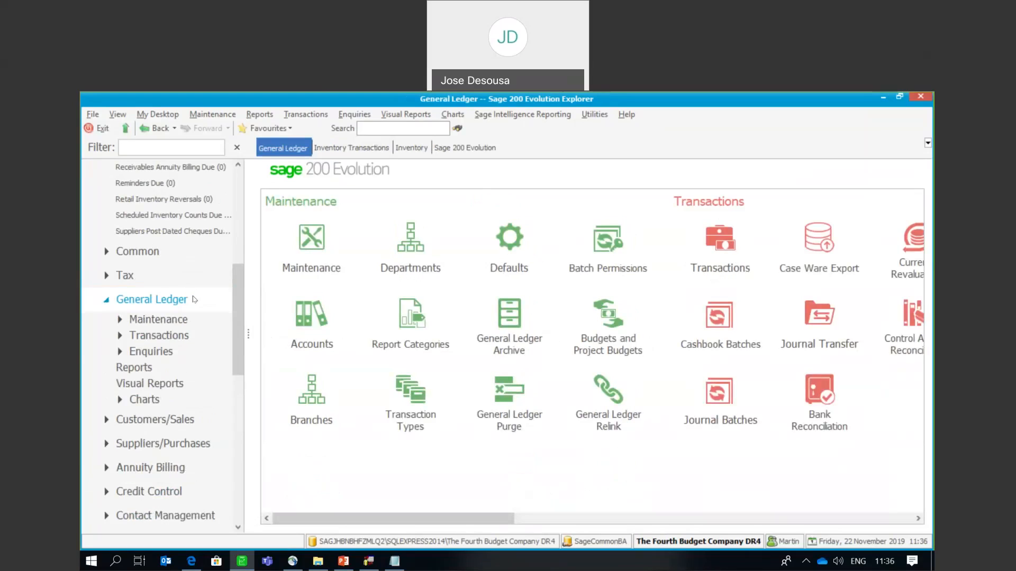
{"action": "left_click", "coordinate": [162, 334]}
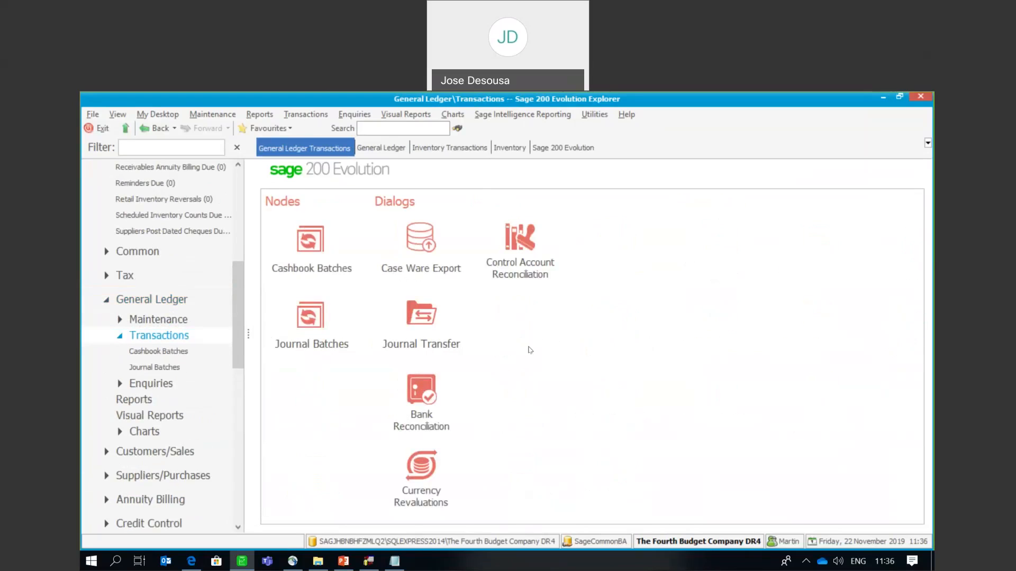
{"action": "left_click", "coordinate": [522, 253]}
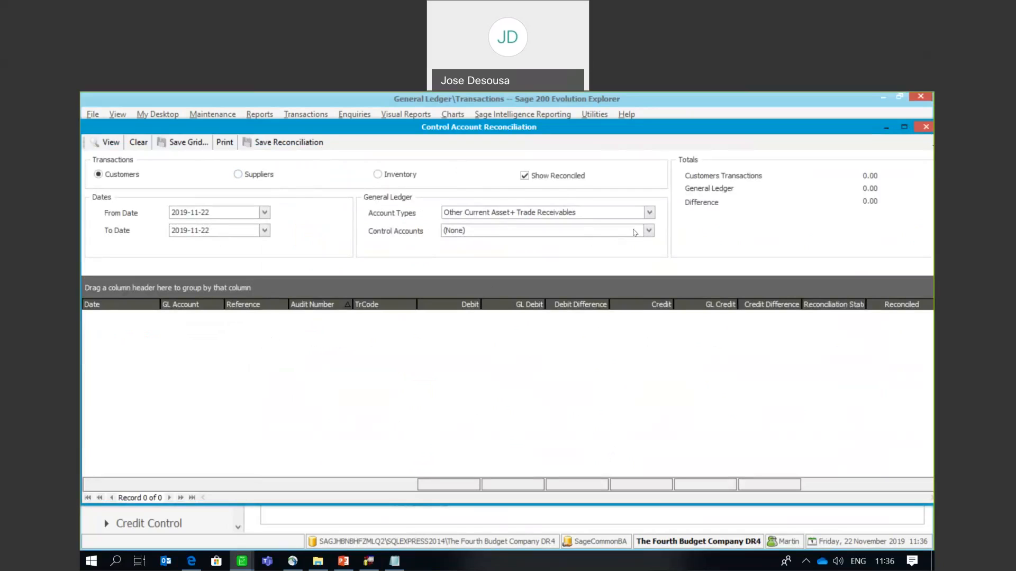
- Review the control accounts offered for customers, switch the reconciliation to Inventory to see its options, and close the window
{"action": "left_click", "coordinate": [649, 231]}
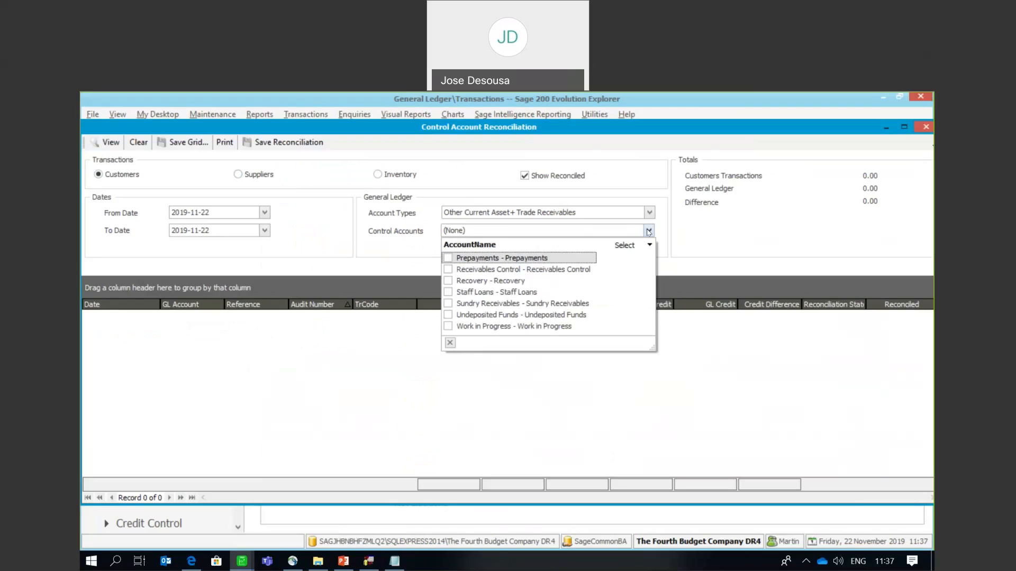
{"action": "left_click", "coordinate": [377, 174]}
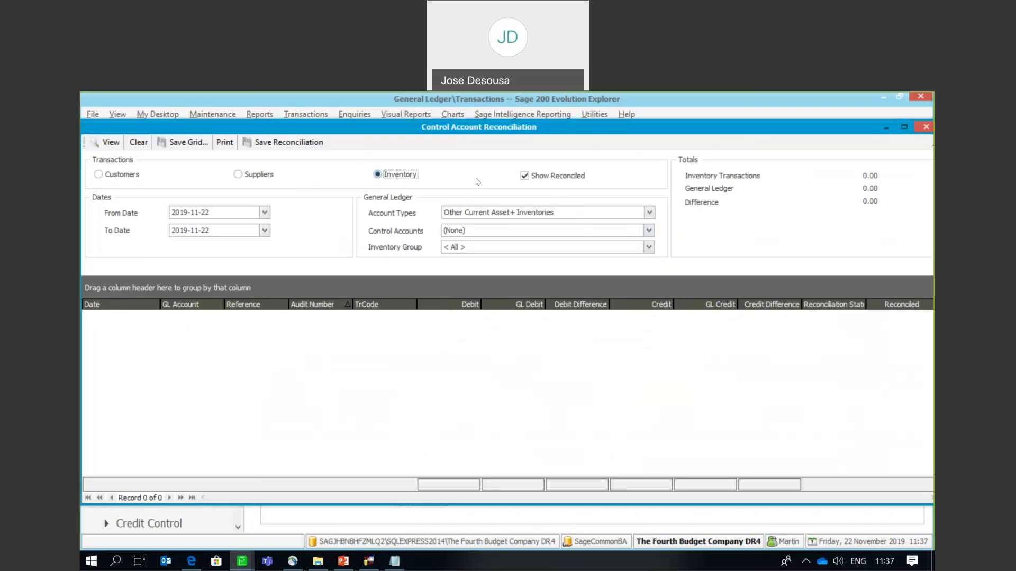
{"action": "left_click", "coordinate": [924, 128]}
{"action": "scroll", "coordinate": [240, 299], "scroll_direction": "down", "scroll_amount": 1}
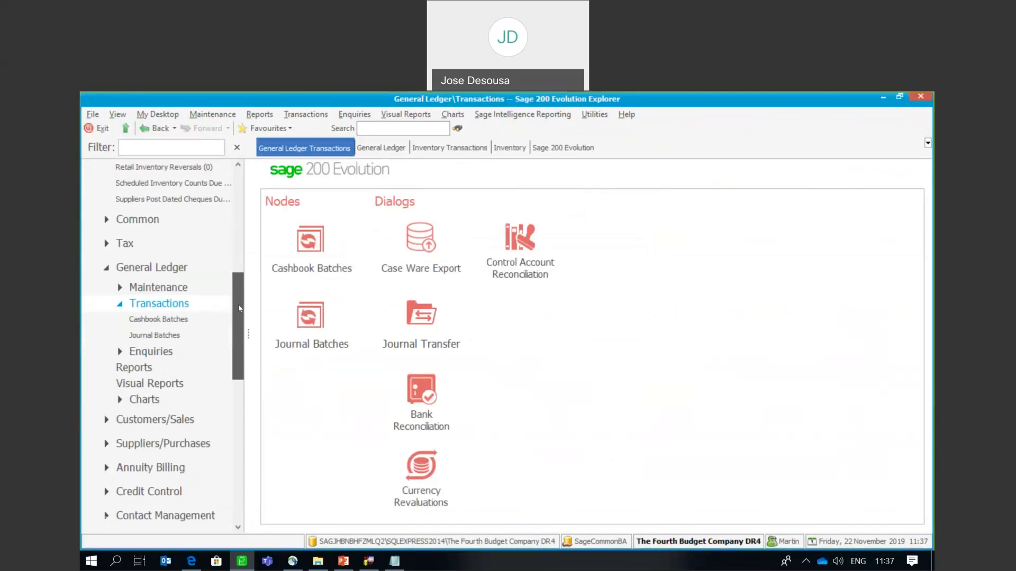
- Exit and log off, log in to The Fourth Budget Company DR4 as Admin with the account password, and dismiss the What's New window
{"action": "left_click", "coordinate": [93, 114]}
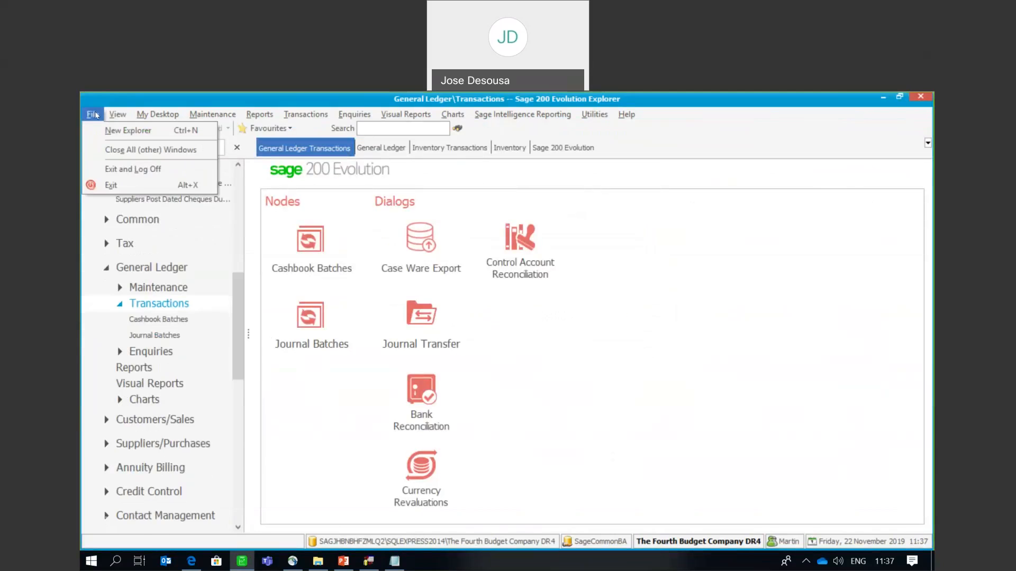
{"action": "left_click", "coordinate": [109, 170]}
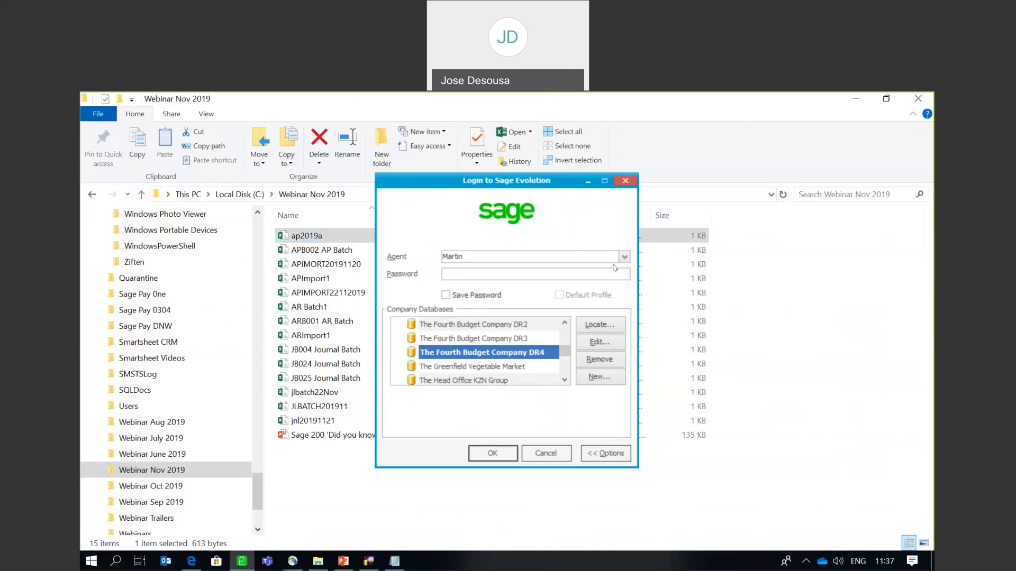
{"action": "left_click", "coordinate": [625, 258]}
{"action": "left_click", "coordinate": [487, 267]}
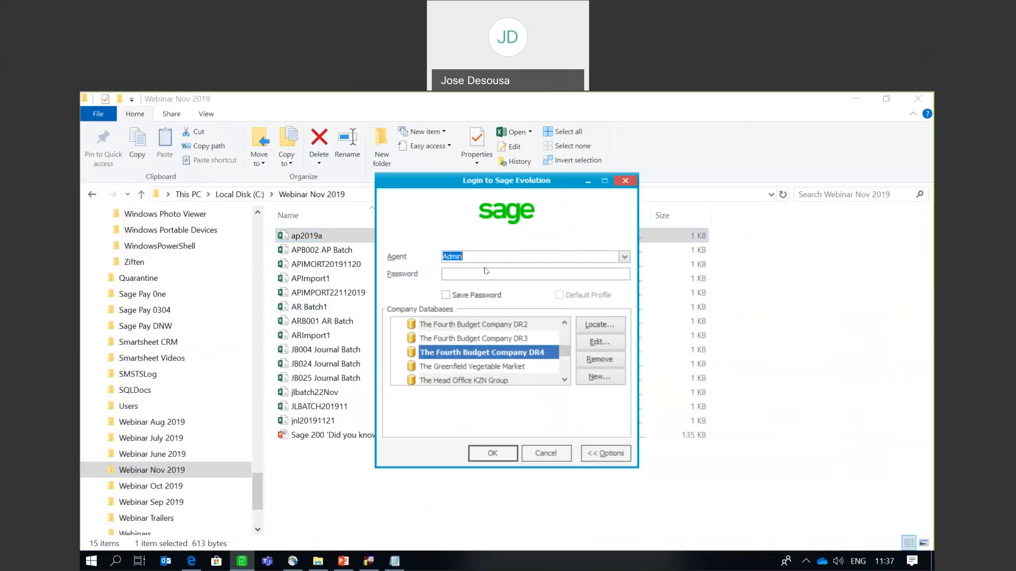
{"action": "left_click", "coordinate": [468, 272]}
{"action": "type", "text": "*****"}
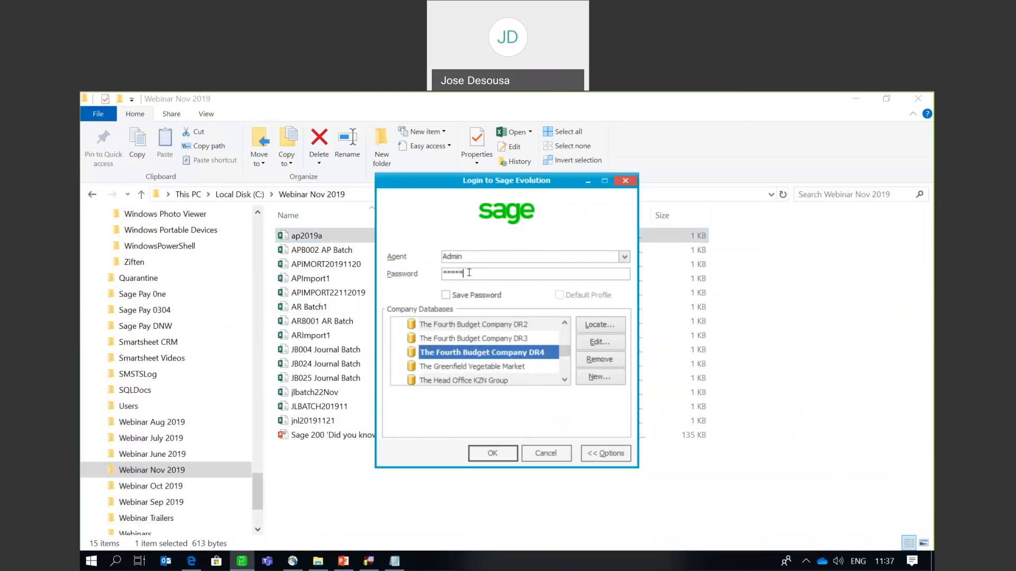
{"action": "left_click", "coordinate": [502, 453]}
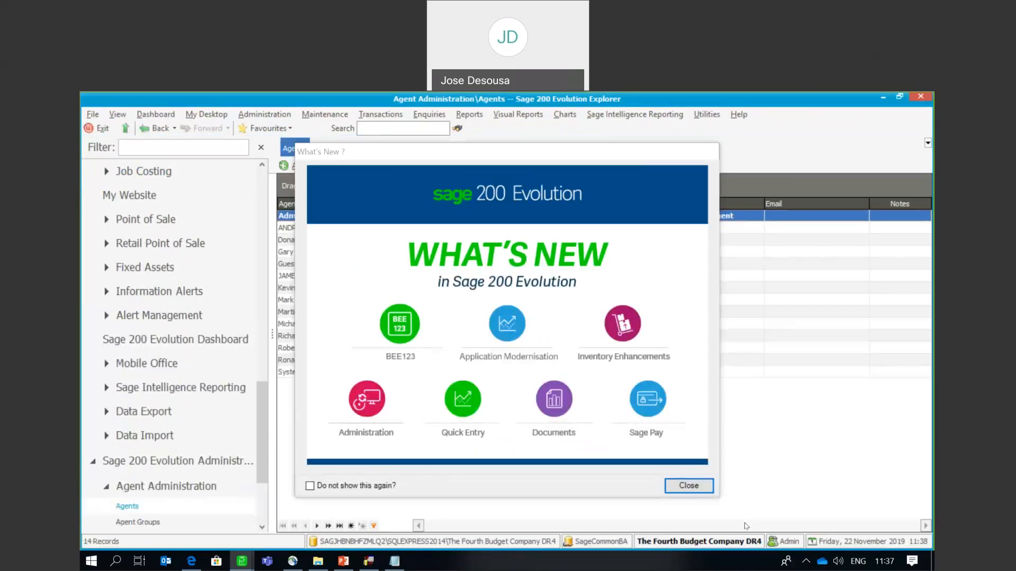
{"action": "left_click", "coordinate": [689, 486]}
- Open a new invoice from the Inventory transactions and select Greenside Transport as its customer
{"action": "left_click_drag", "start_coordinate": [259, 411], "coordinate": [257, 325]}
{"action": "left_click", "coordinate": [147, 410]}
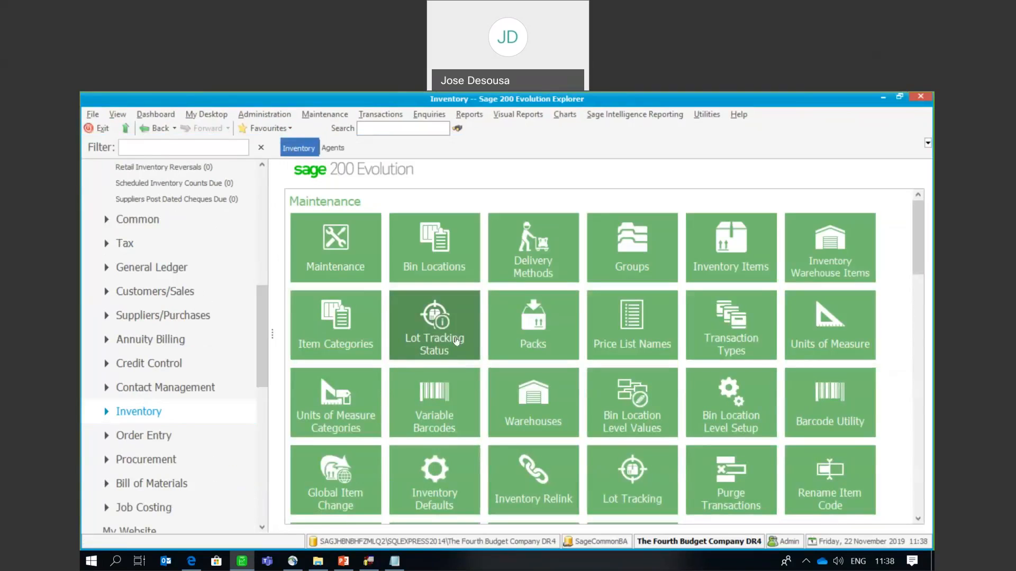
{"action": "left_click", "coordinate": [207, 411]}
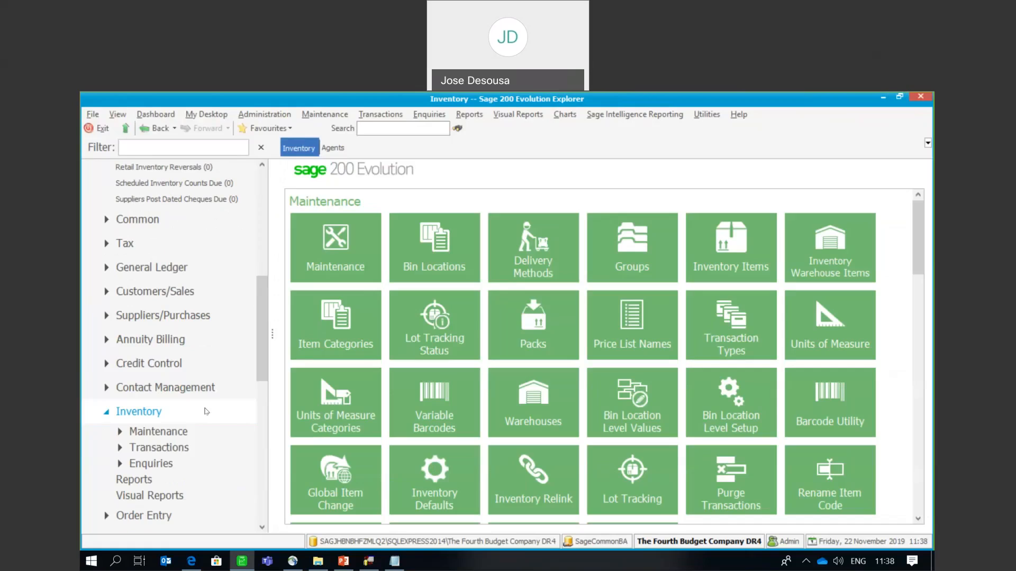
{"action": "left_click", "coordinate": [172, 449]}
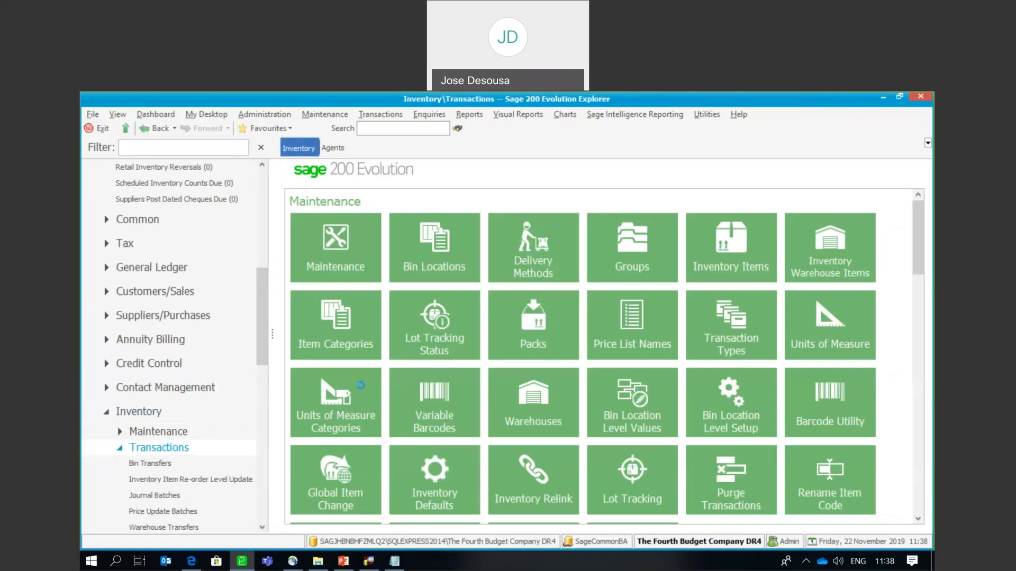
{"action": "left_click", "coordinate": [338, 429]}
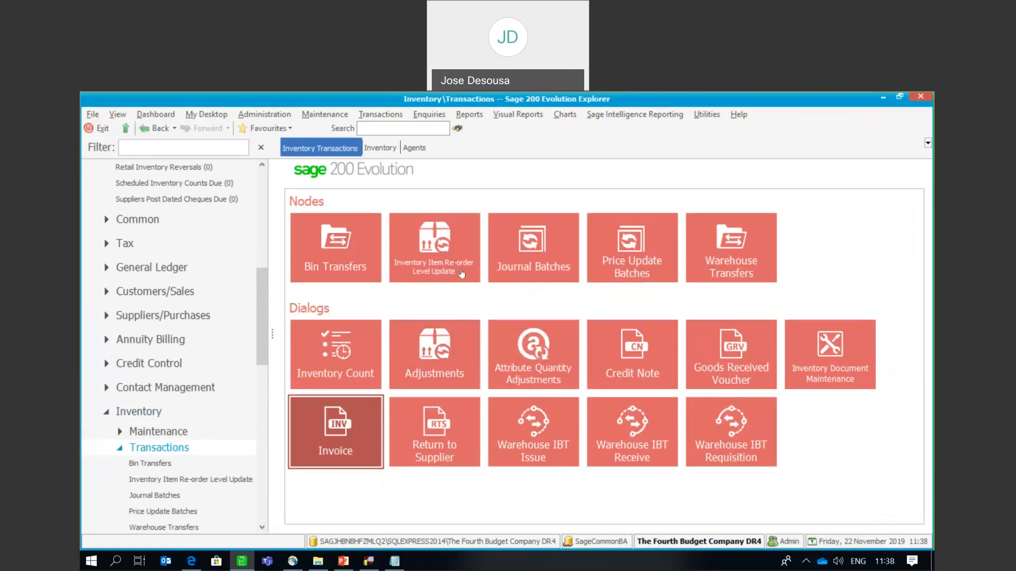
{"action": "key", "text": "Return"}
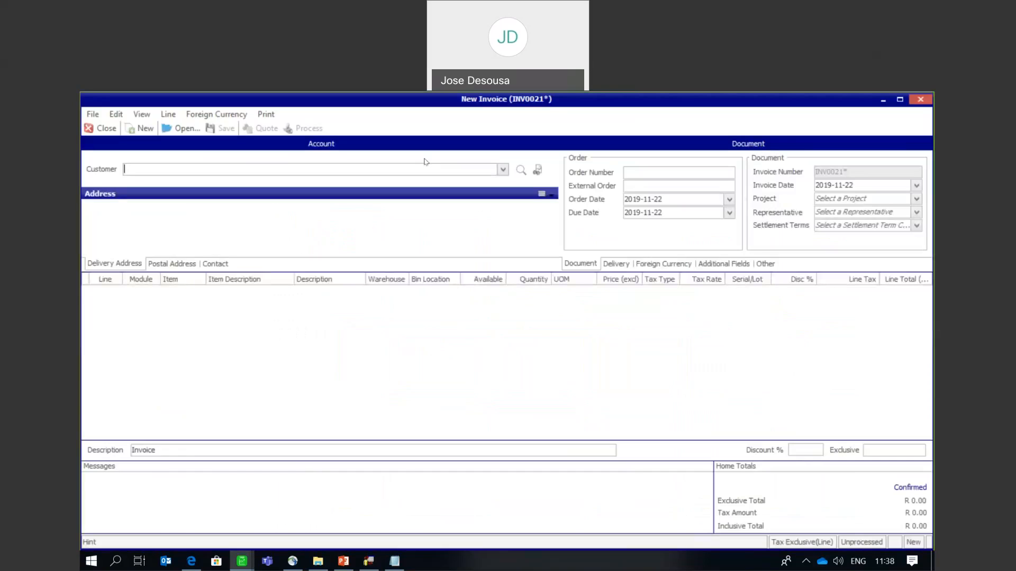
{"action": "left_click", "coordinate": [503, 170]}
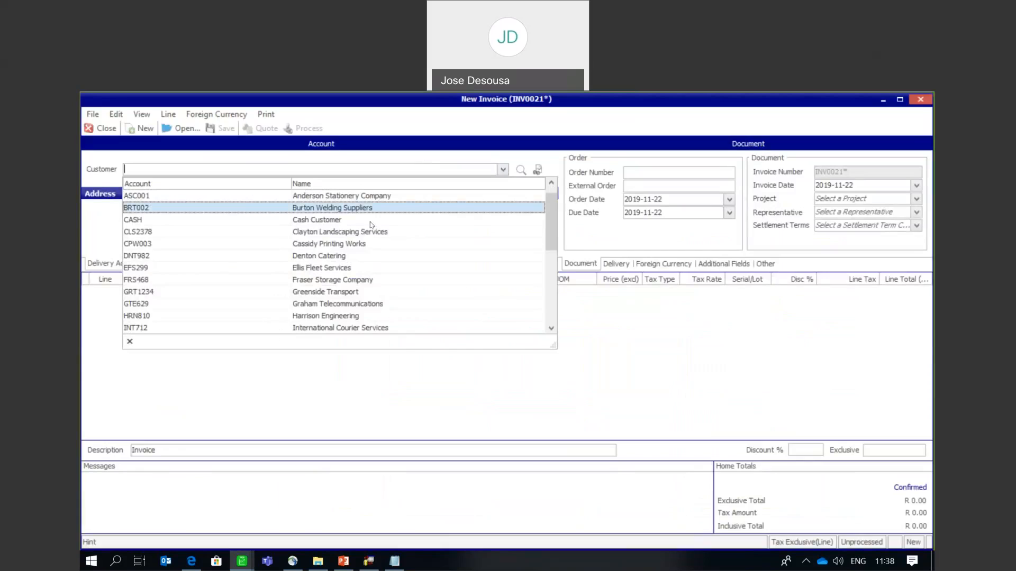
{"action": "left_click", "coordinate": [325, 294]}
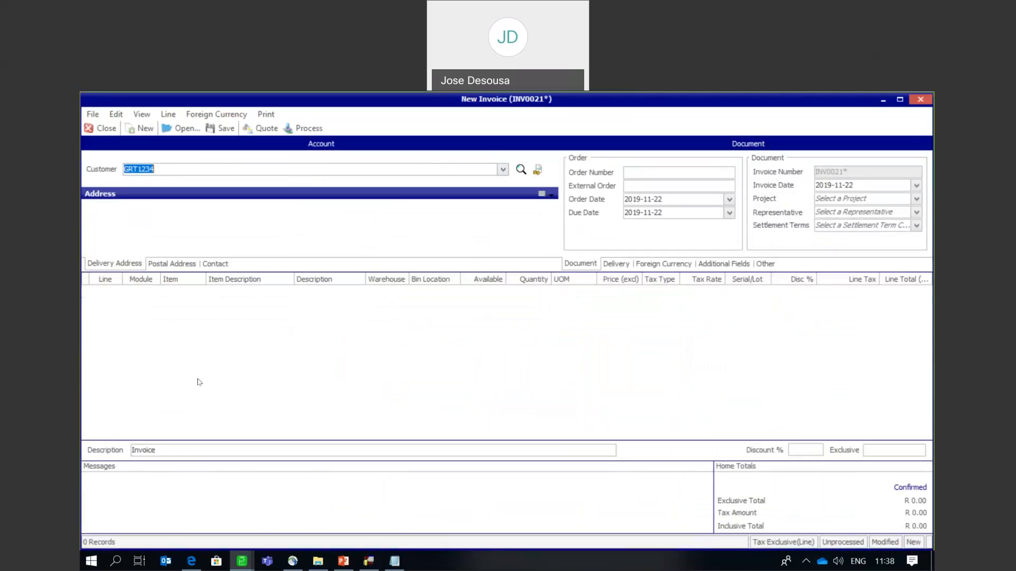
- Add an invoice line for Cucumber Slices QR from warehouse Mstr with quantity 2 and an exclusive price of R78.00
{"action": "left_click", "coordinate": [198, 291]}
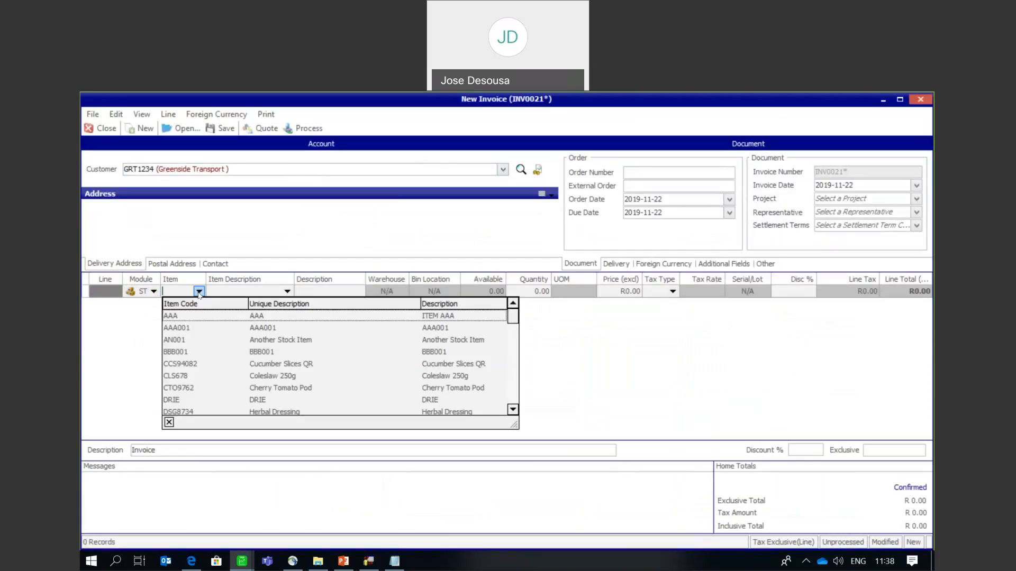
{"action": "left_click", "coordinate": [230, 364]}
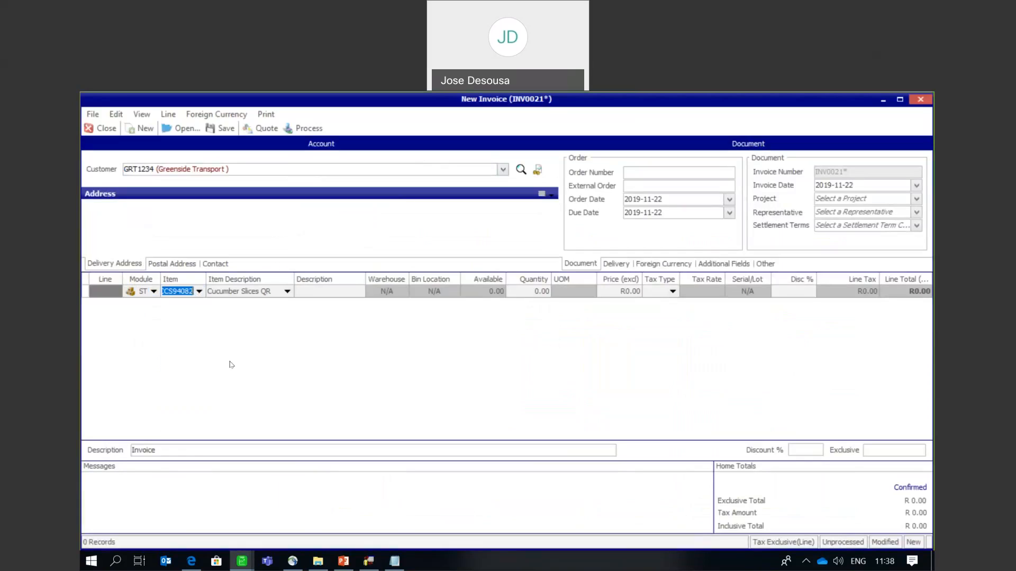
{"action": "type", "text": "Mstr"}
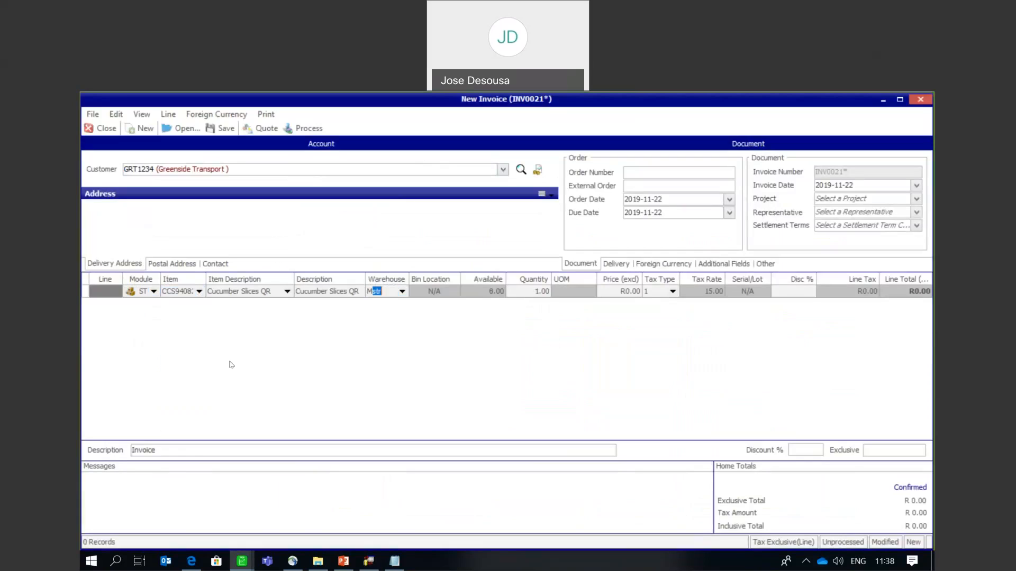
{"action": "key", "text": "Tab"}
{"action": "type", "text": "2"}
{"action": "key", "text": "Tab"}
{"action": "type", "text": "78"}
{"action": "key", "text": "Return"}
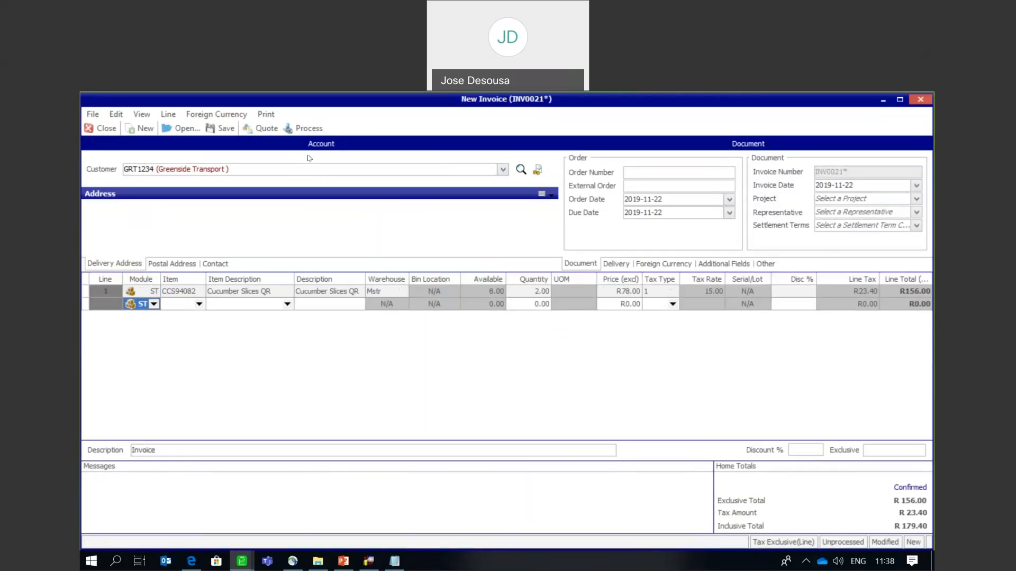
- Process the invoice without printing the document and close the invoice window
{"action": "left_click", "coordinate": [306, 128]}
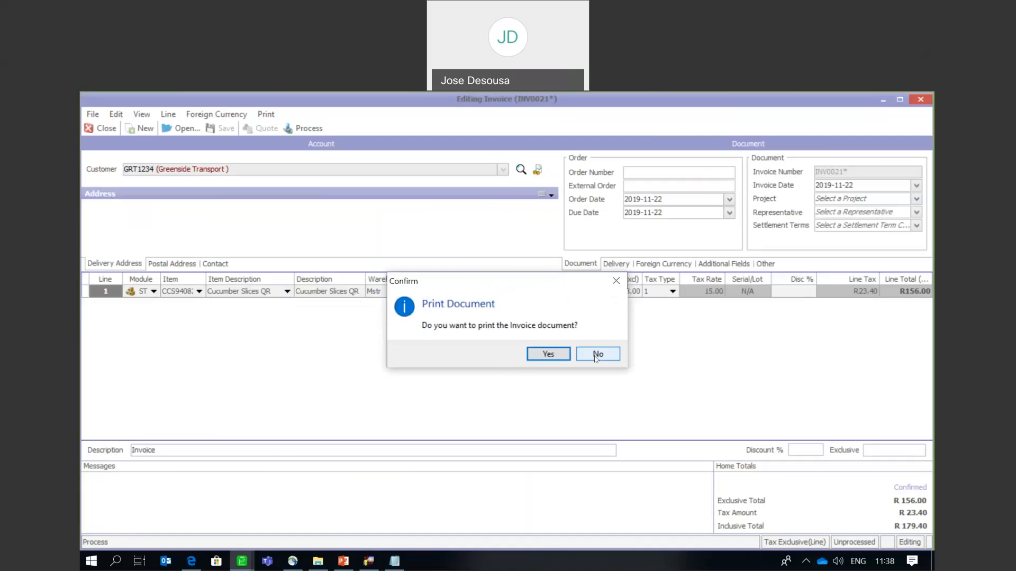
{"action": "left_click", "coordinate": [596, 354]}
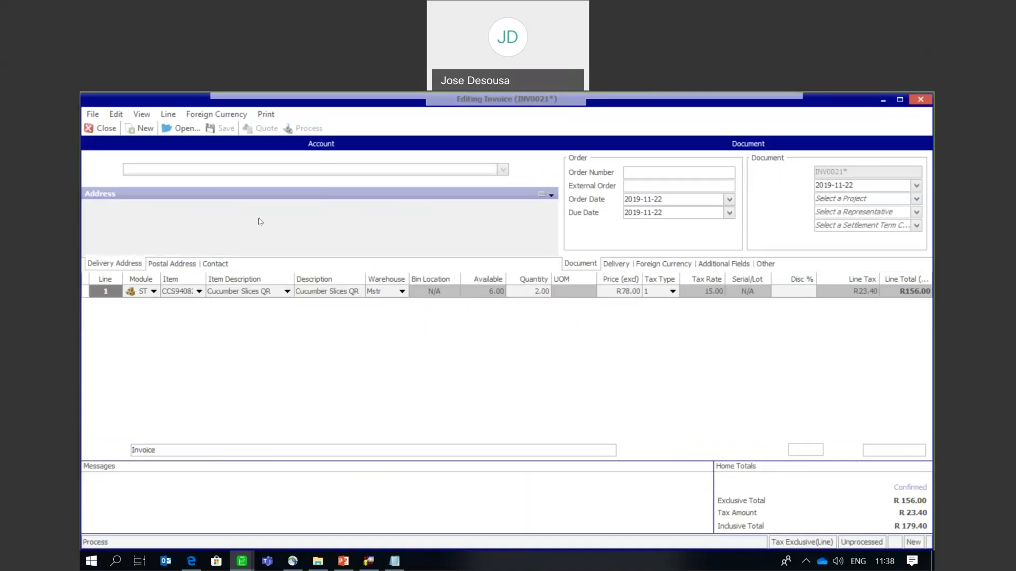
{"action": "left_click", "coordinate": [106, 129]}
- Open Control Account Reconciliation from the General Ledger module
{"action": "scroll", "coordinate": [264, 267], "scroll_direction": "up", "scroll_amount": 1}
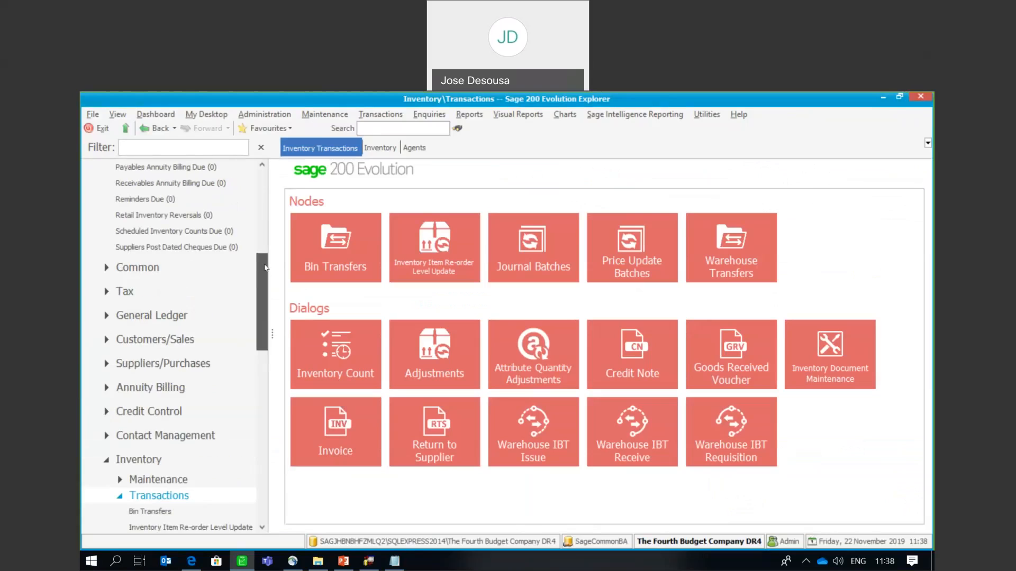
{"action": "left_click", "coordinate": [159, 315]}
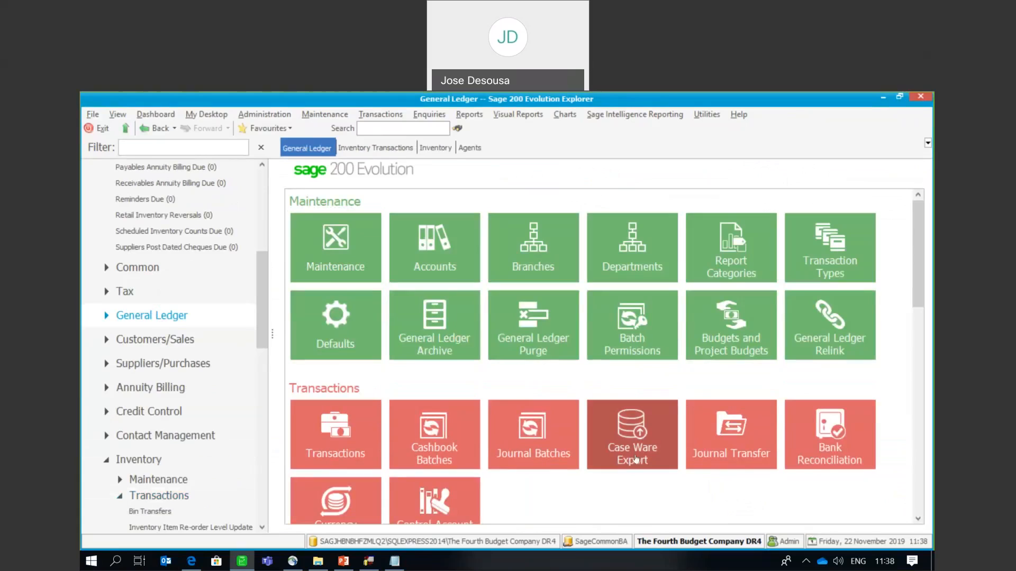
{"action": "left_click", "coordinate": [433, 506]}
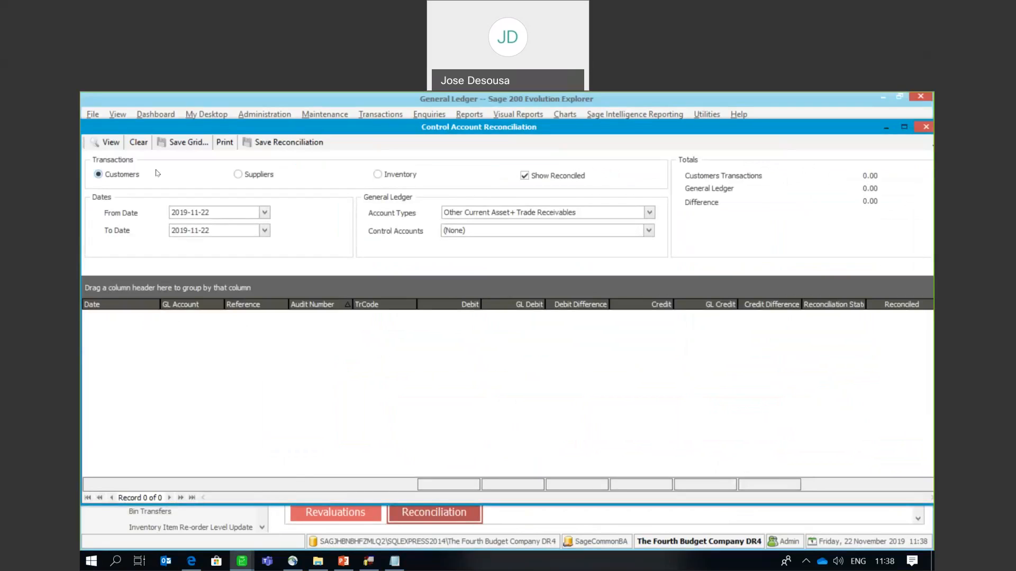
- Choose Receivables Control as the control account for customers, clearing Sundry Receivables after trying it
{"action": "left_click", "coordinate": [649, 231]}
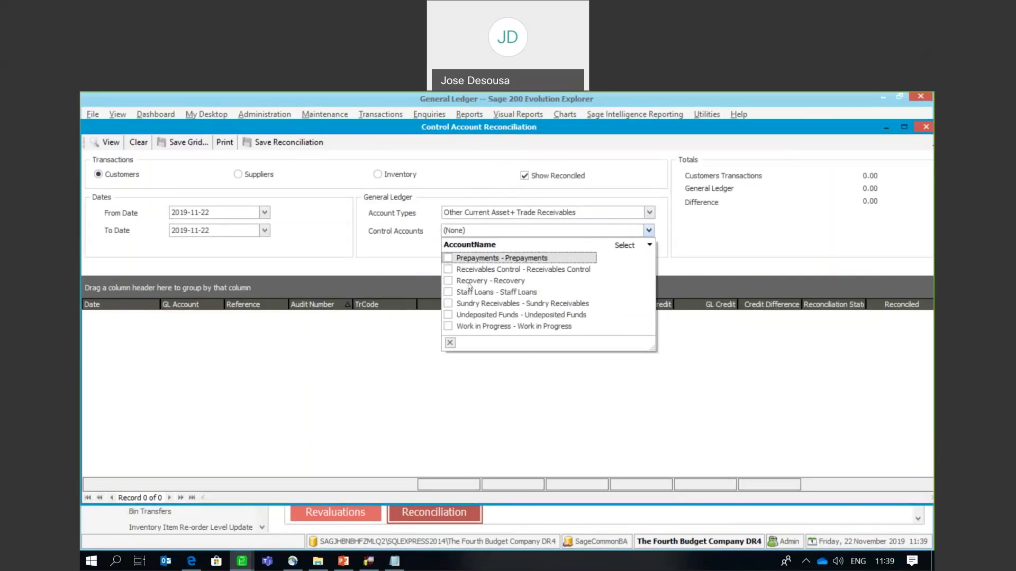
{"action": "left_click", "coordinate": [448, 304]}
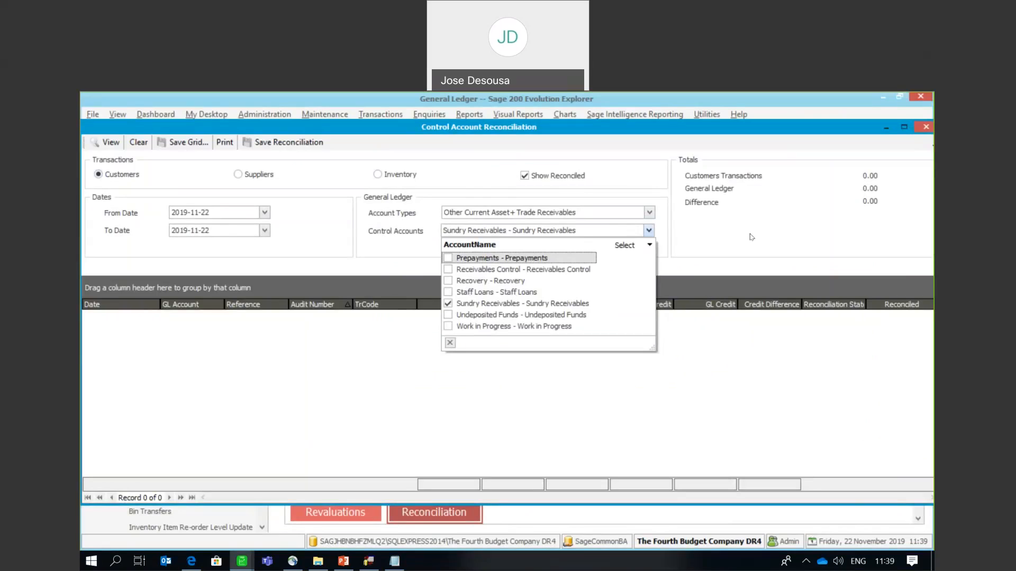
{"action": "left_click", "coordinate": [448, 305]}
{"action": "left_click", "coordinate": [449, 271]}
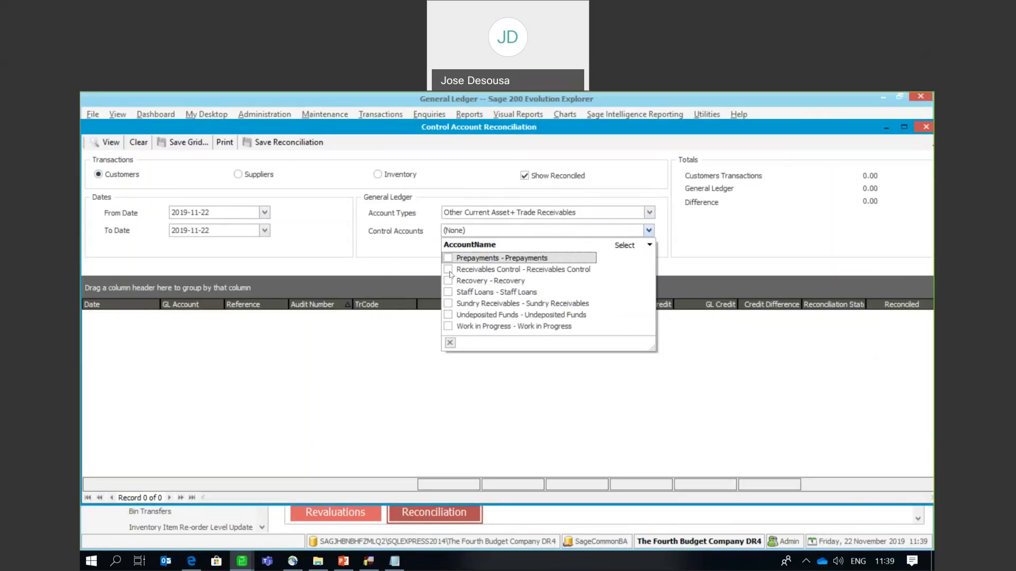
- Limit the account types to Trade Receivables by removing Other Current Asset, and check the control account selection
{"action": "left_click", "coordinate": [650, 212]}
{"action": "left_click", "coordinate": [450, 264]}
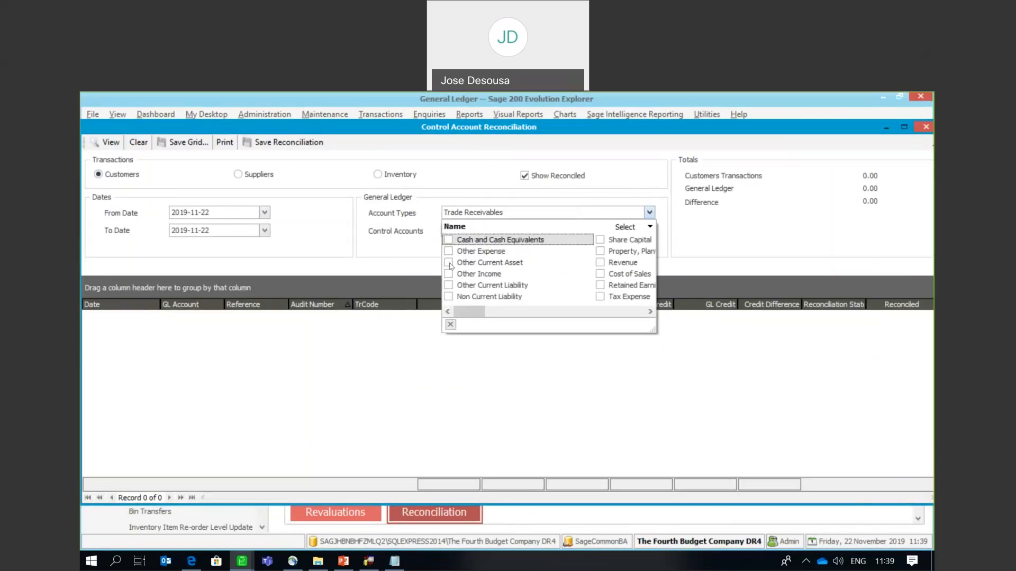
{"action": "left_click", "coordinate": [411, 266]}
{"action": "left_click", "coordinate": [649, 232]}
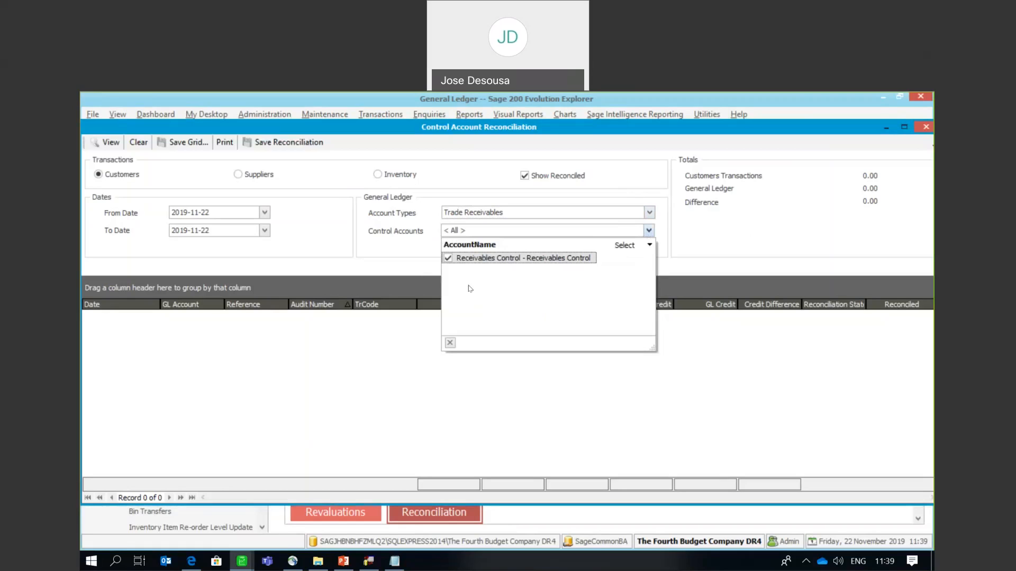
{"action": "left_click", "coordinate": [403, 348]}
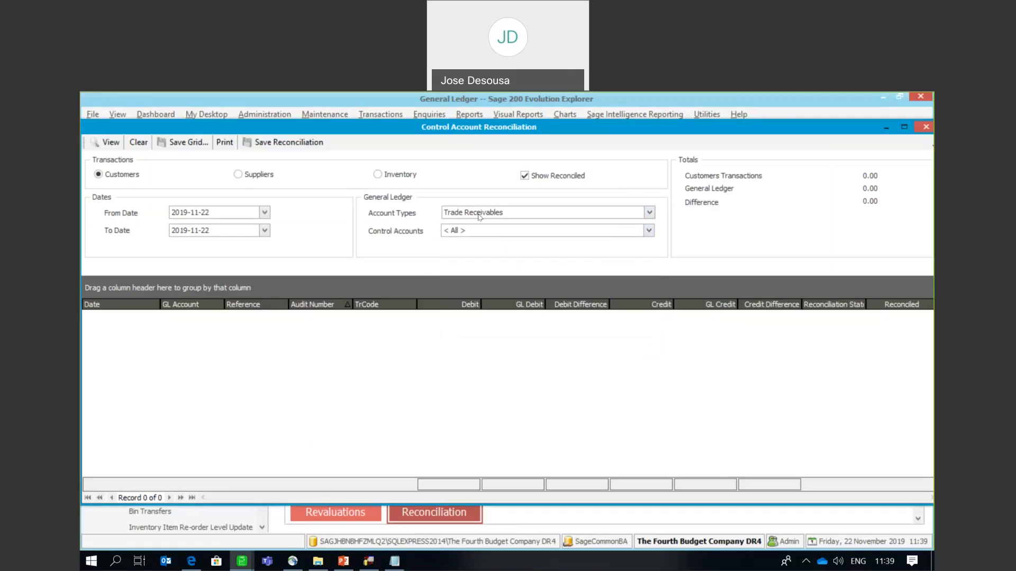
- View the customer reconciliation with the GL Account column widened, and close the reconciliation window
{"action": "left_click", "coordinate": [109, 143]}
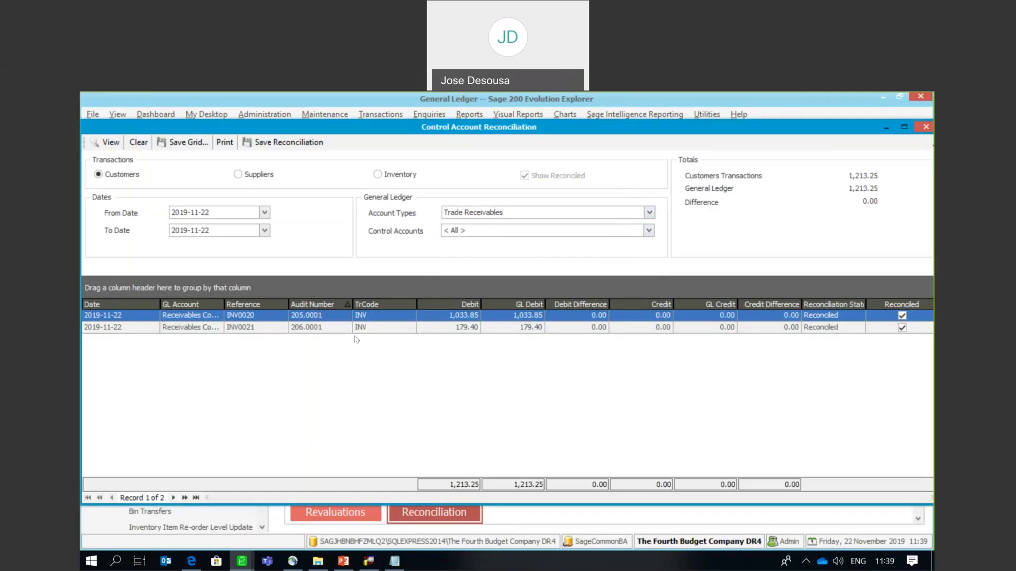
{"action": "left_click_drag", "start_coordinate": [222, 299], "coordinate": [249, 303]}
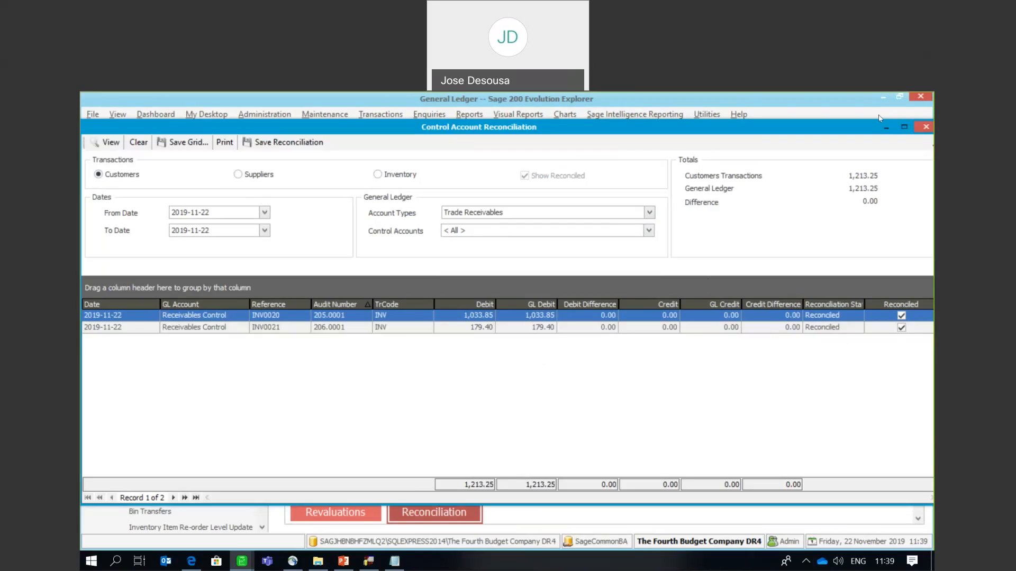
{"action": "left_click", "coordinate": [925, 127]}
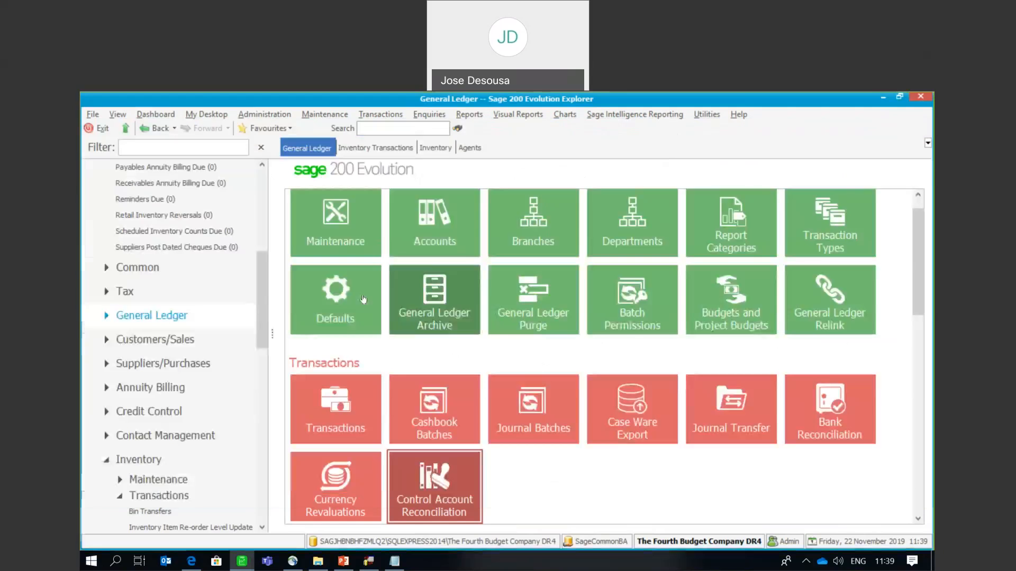
- Allow journals on the Receivables Control account in the General Ledger account maintenance and save the account
{"action": "scroll", "coordinate": [263, 299], "scroll_direction": "down", "scroll_amount": 1}
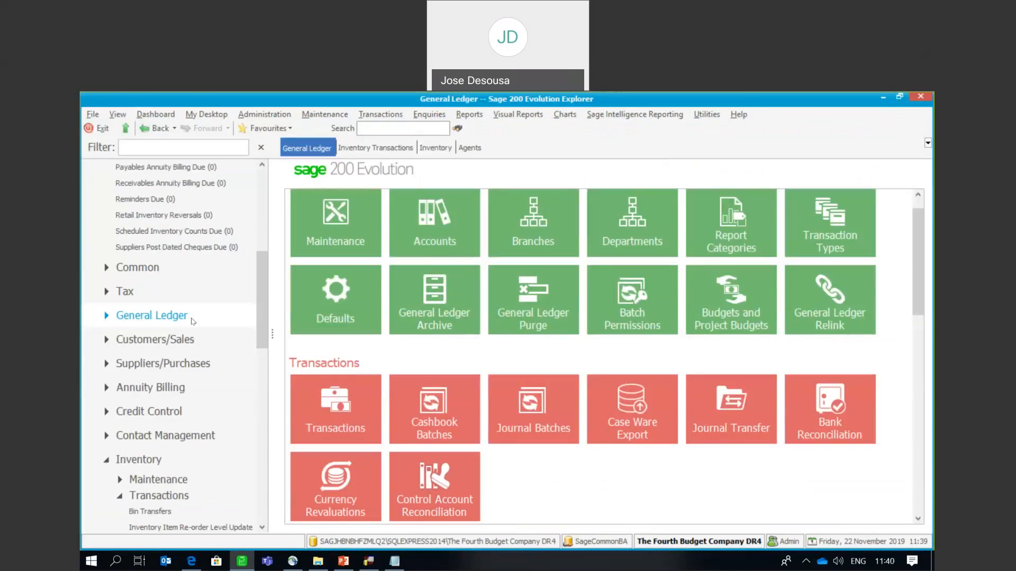
{"action": "left_click", "coordinate": [420, 225]}
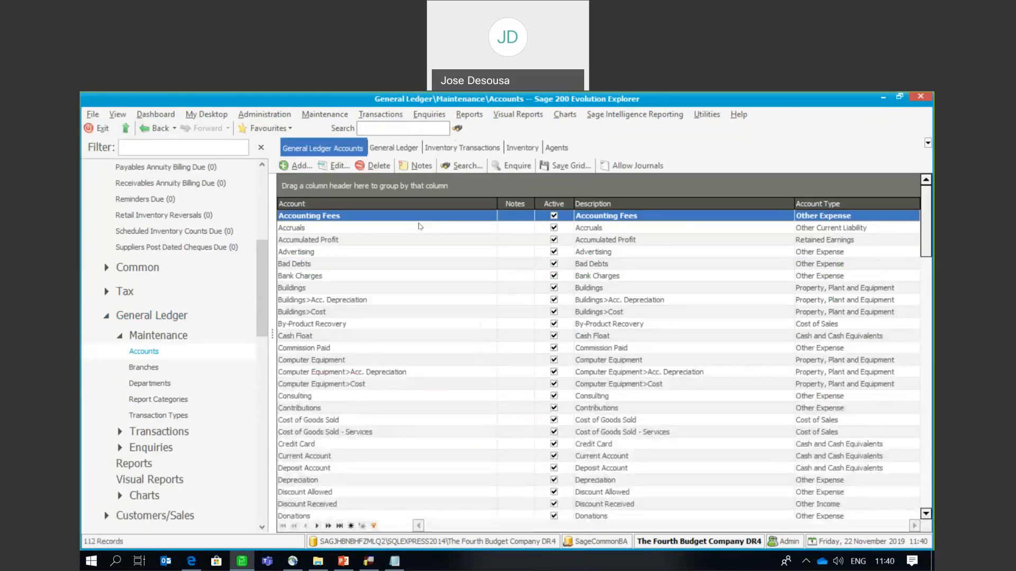
{"action": "left_click_drag", "start_coordinate": [926, 202], "coordinate": [926, 410]}
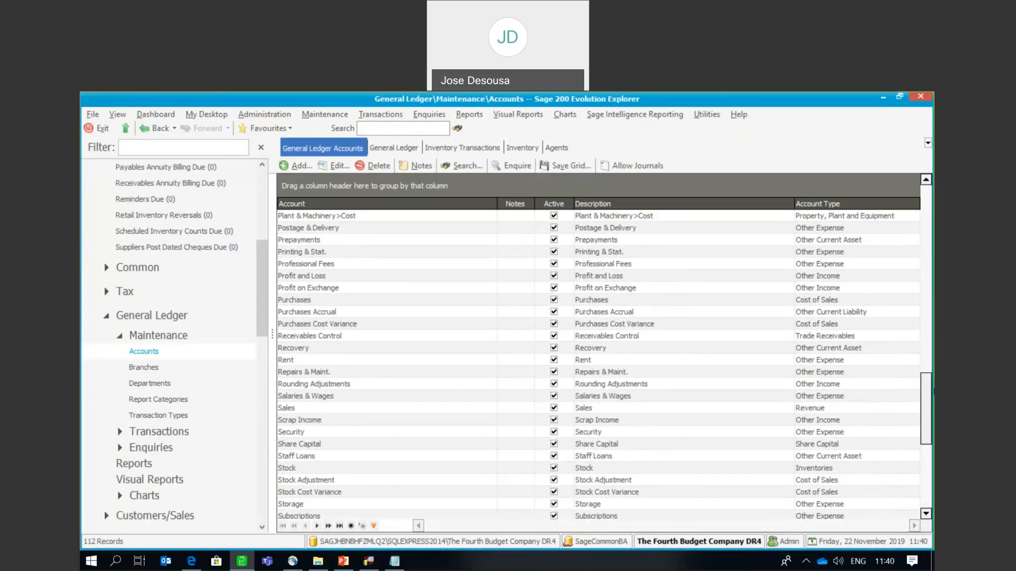
{"action": "left_click", "coordinate": [432, 340]}
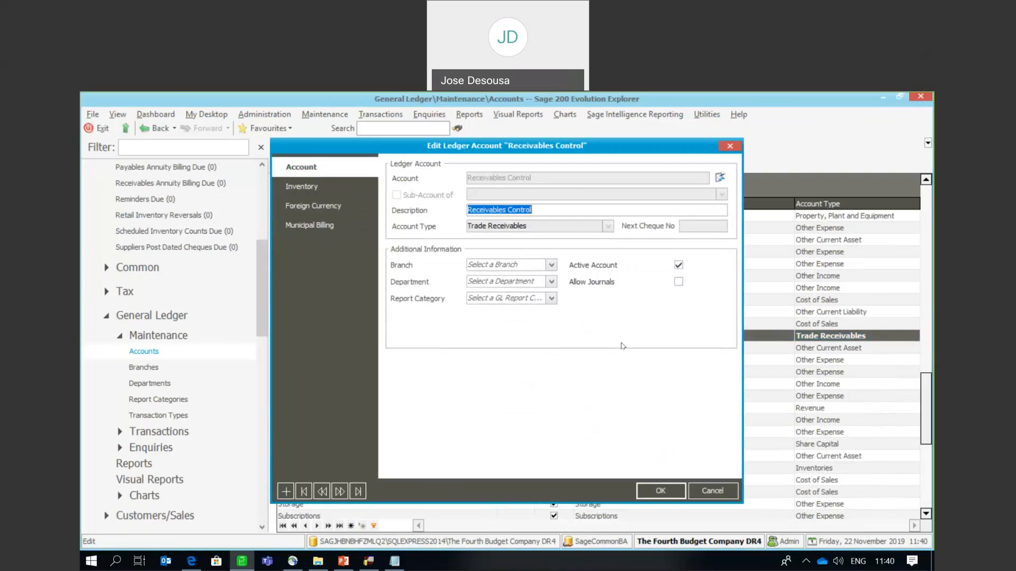
{"action": "left_click", "coordinate": [679, 284]}
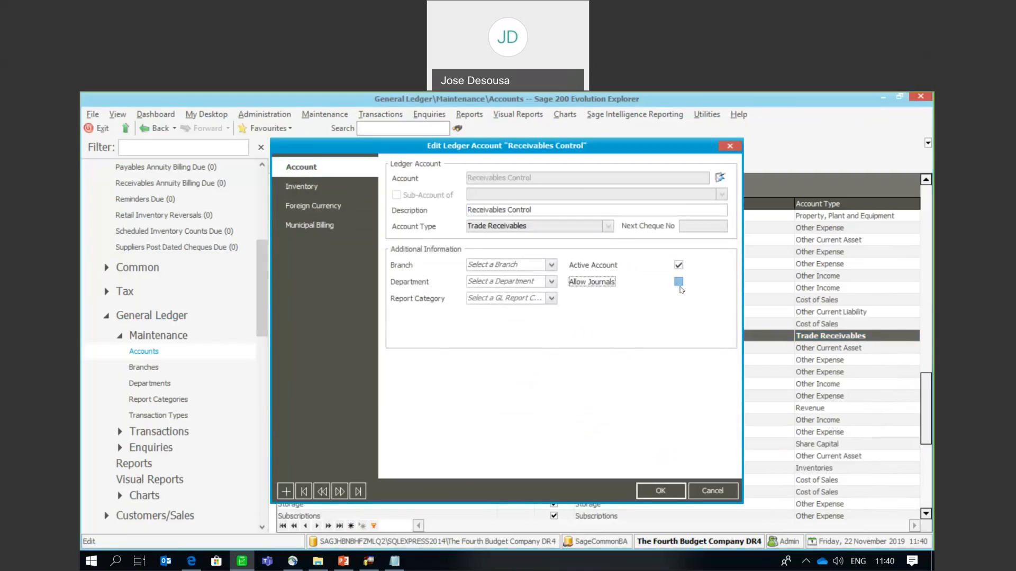
{"action": "left_click", "coordinate": [660, 491]}
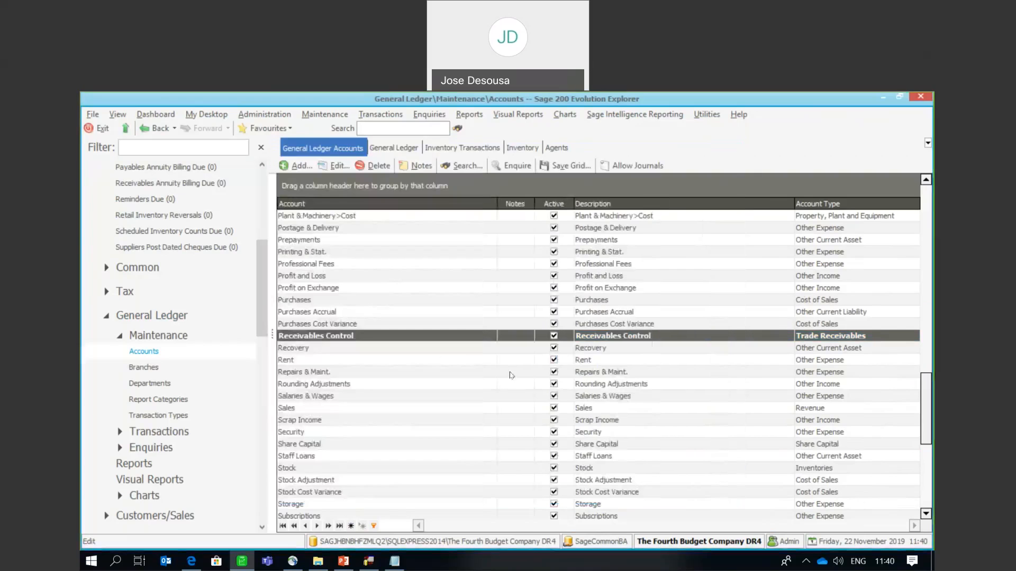
- Create a new General Ledger journal batch, accepting its default batch properties
{"action": "left_click_drag", "start_coordinate": [261, 318], "coordinate": [263, 337]}
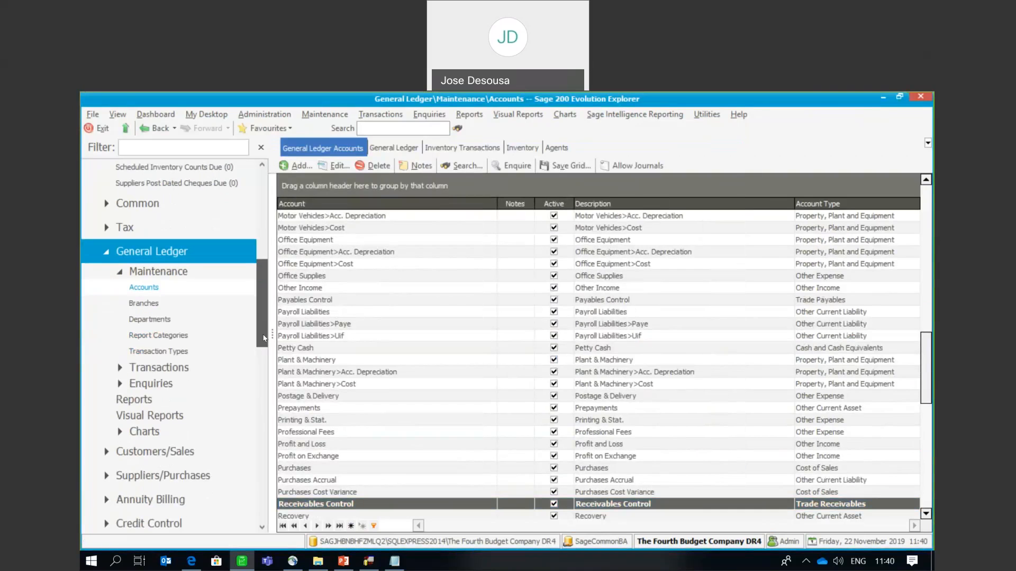
{"action": "left_click", "coordinate": [192, 364]}
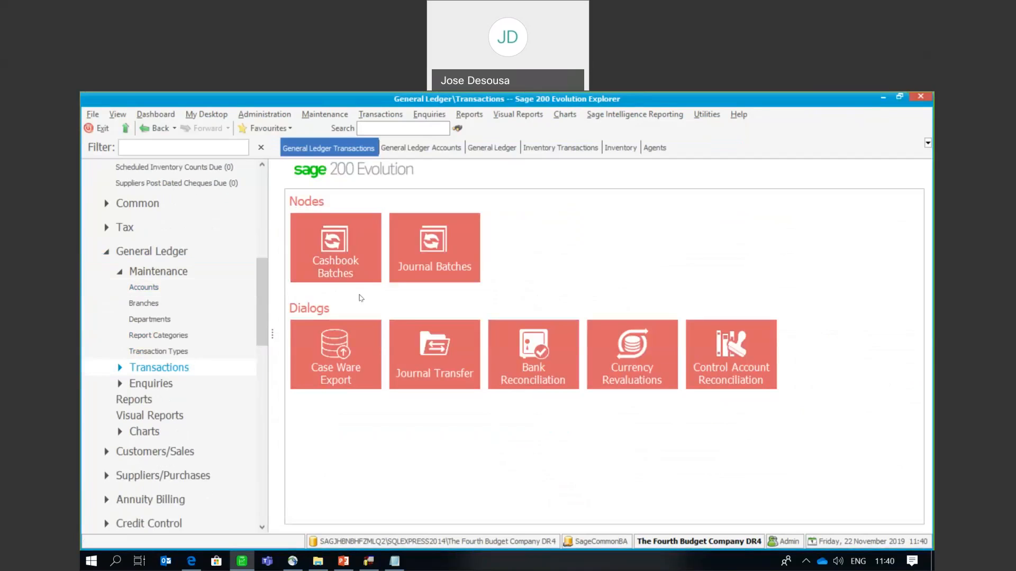
{"action": "left_click", "coordinate": [419, 238]}
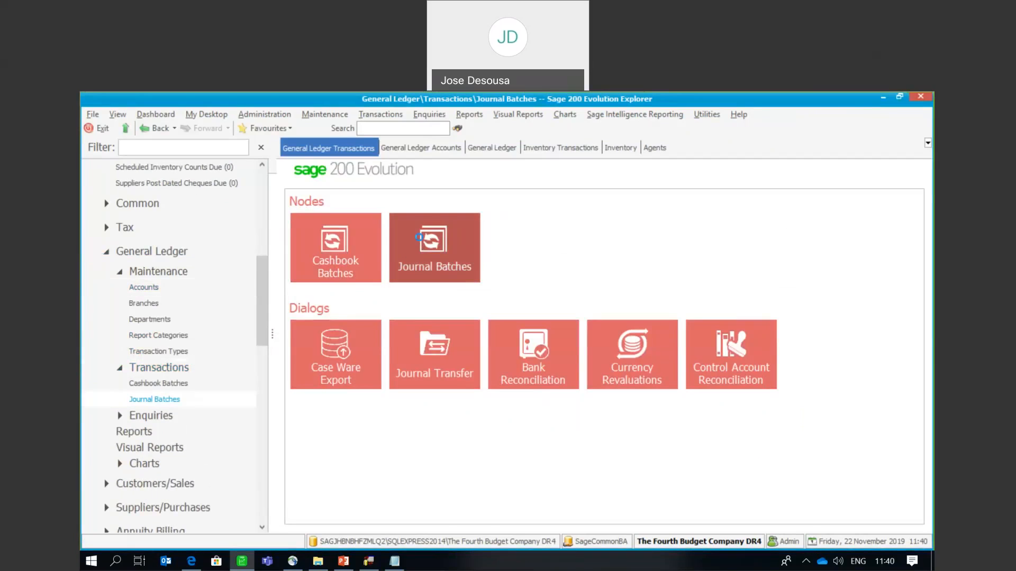
{"action": "left_click", "coordinate": [313, 166]}
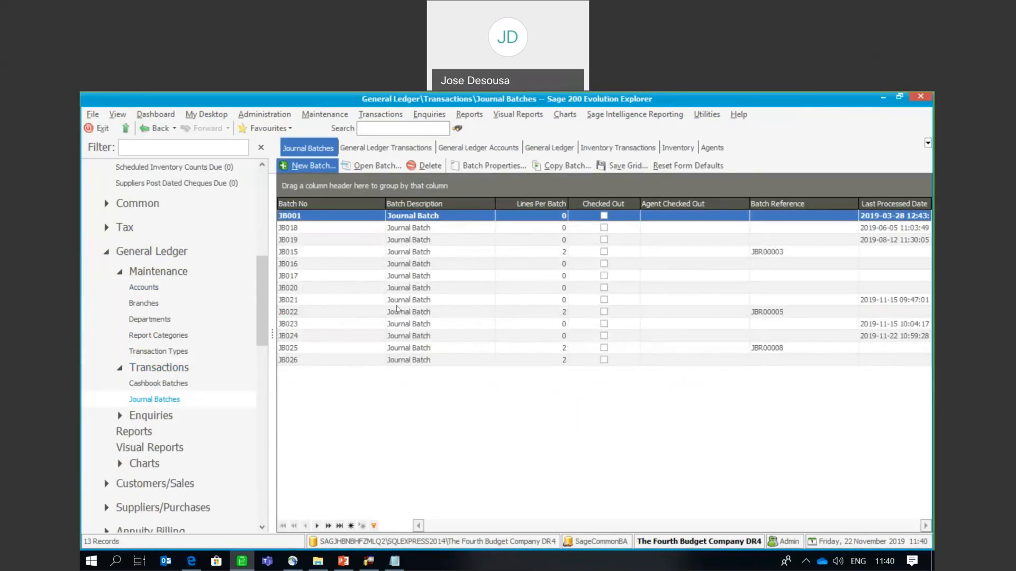
{"action": "left_click", "coordinate": [608, 497]}
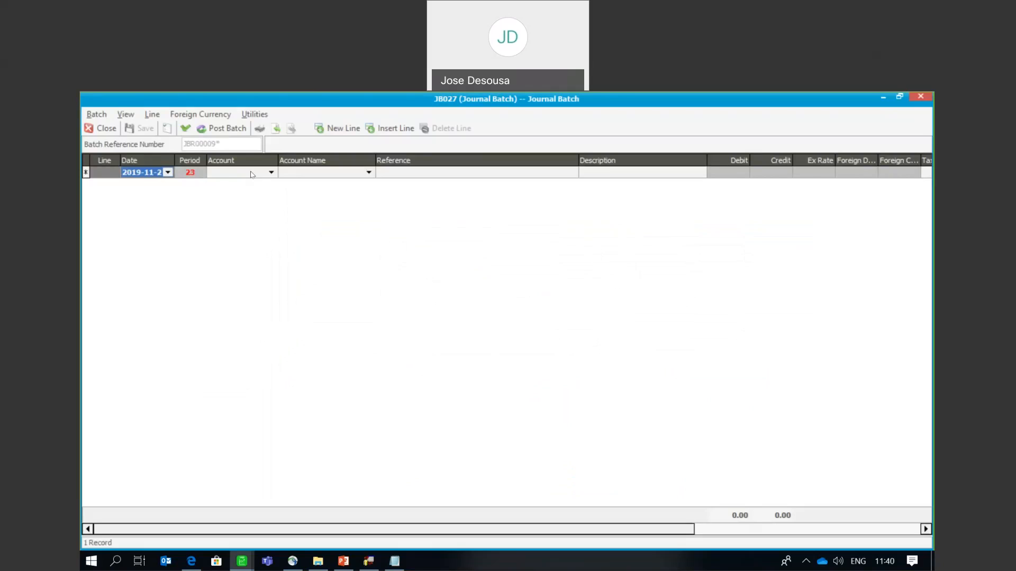
- Enter a journal line for Receivables Control with reference REF006, description DESC006 and a debit of 3,456.00
{"action": "left_click", "coordinate": [250, 172]}
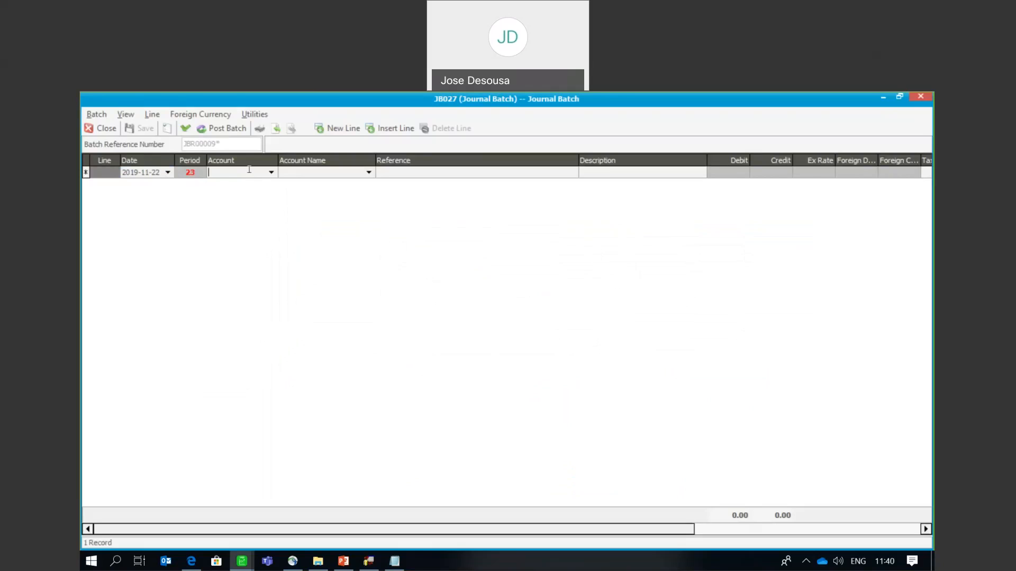
{"action": "type", "text": "re"}
{"action": "key", "text": "Tab"}
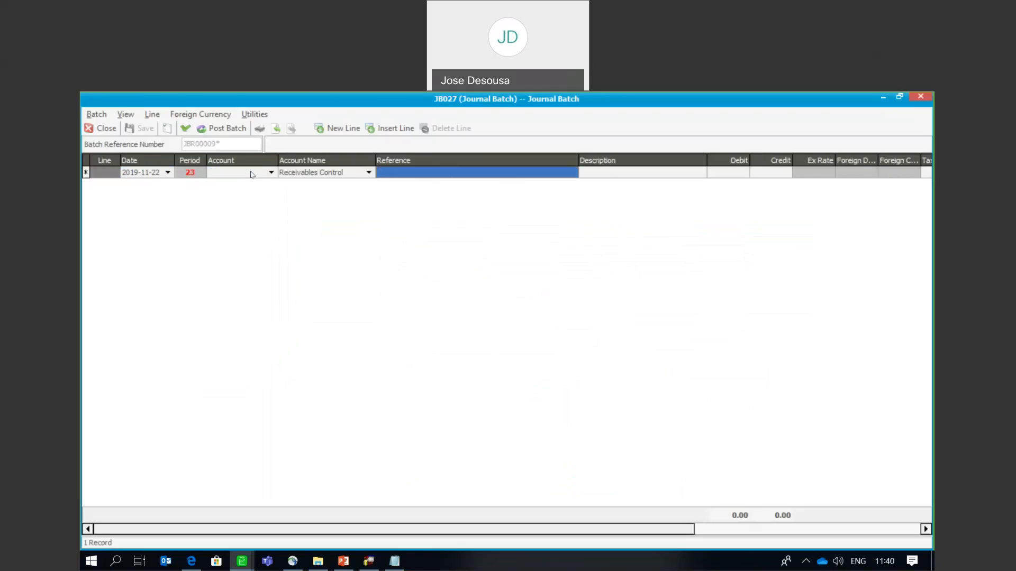
{"action": "type", "text": "REF006"}
{"action": "key", "text": "Tab"}
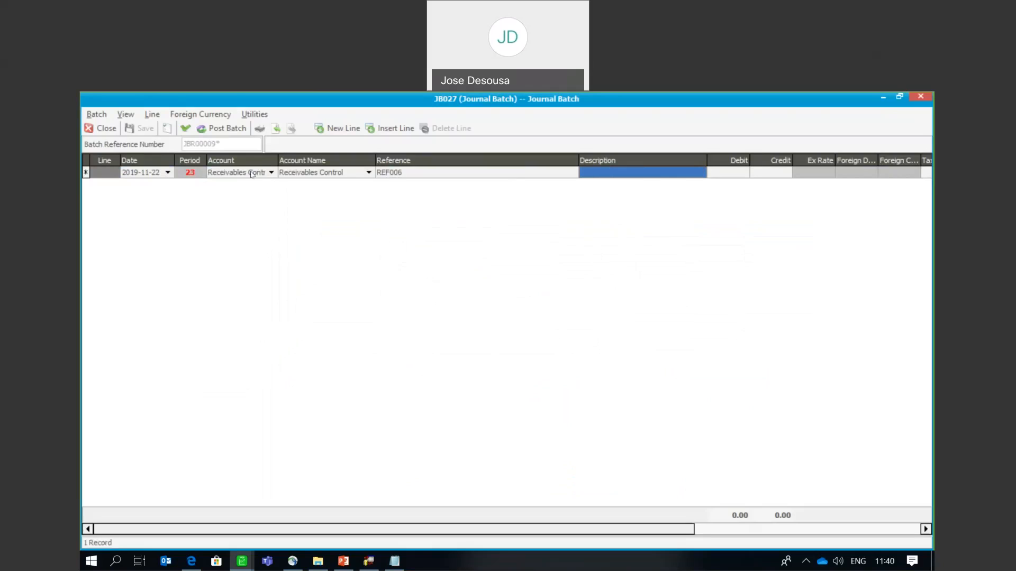
{"action": "type", "text": "DESC006"}
{"action": "key", "text": "Tab"}
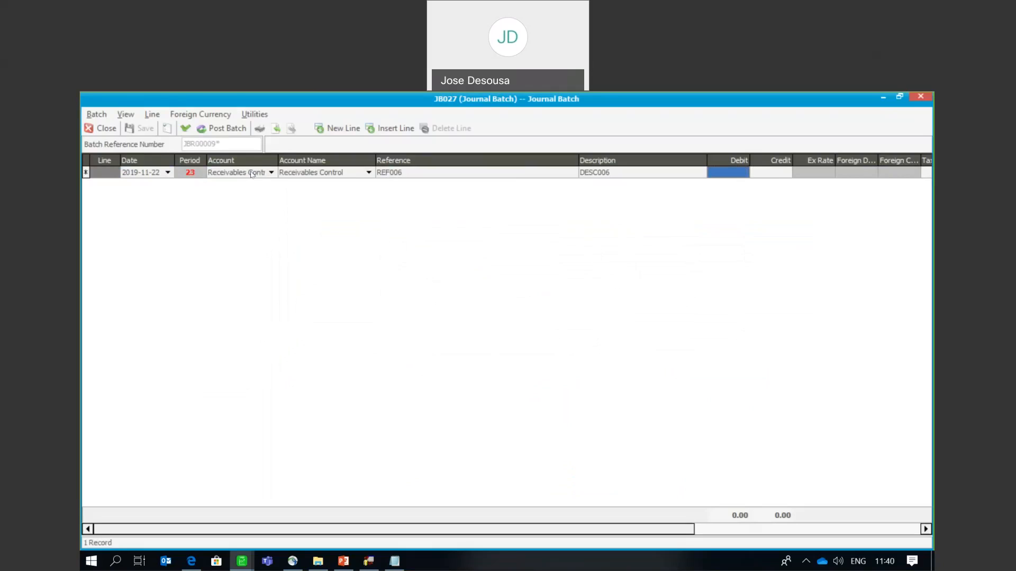
{"action": "type", "text": "3456"}
{"action": "key", "text": "Tab"}
{"action": "key", "text": "Tab"}
{"action": "key", "text": "Tab"}
{"action": "key", "text": "Tab"}
{"action": "key", "text": "Tab"}
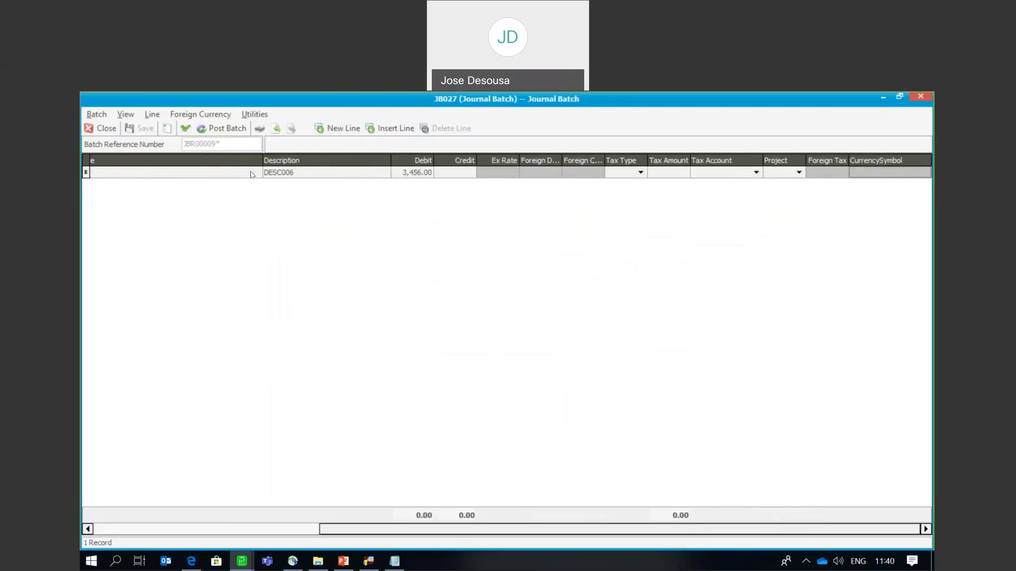
{"action": "key", "text": "Tab"}
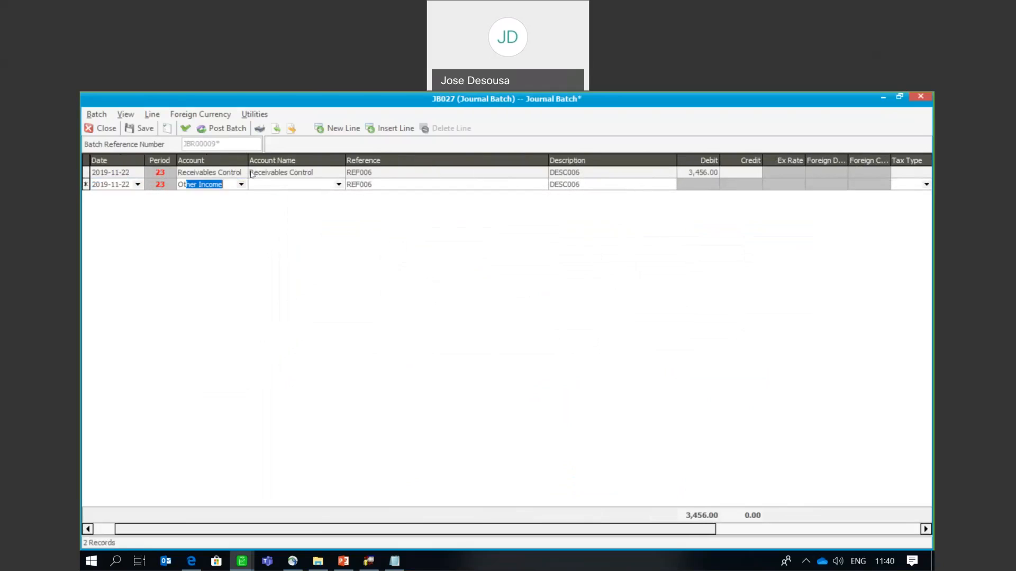
- Add the balancing journal line for Other Income with a credit of 3,456, keeping reference REF006 and description DESC006
{"action": "key", "text": "Tab"}
{"action": "key", "text": "Tab"}
{"action": "key", "text": "Tab"}
{"action": "key", "text": "Tab"}
{"action": "key", "text": "Tab"}
{"action": "type", "text": "3"}
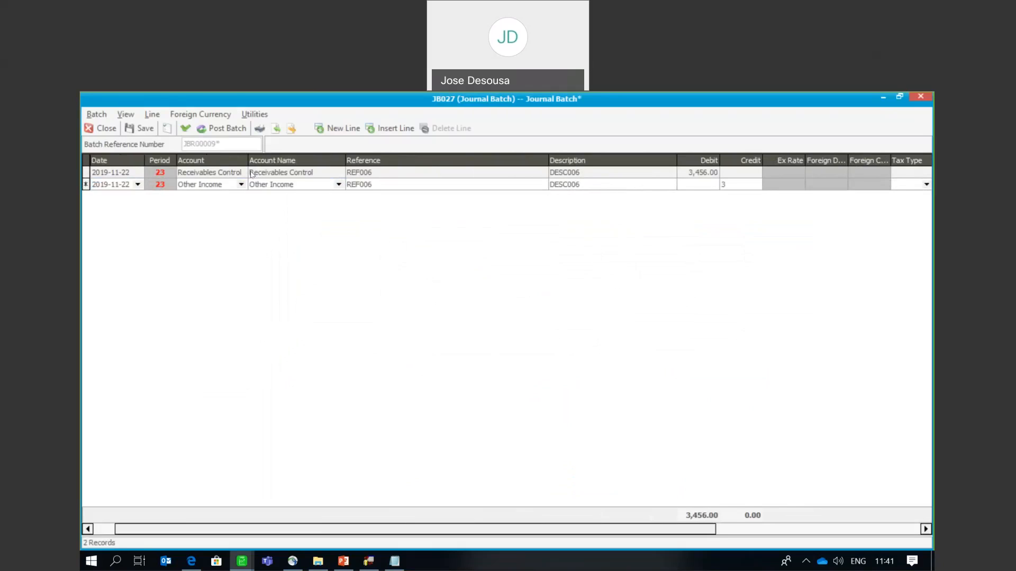
{"action": "type", "text": "456"}
- Validate the journal batch, save it and post it without printing the batch file
{"action": "left_click", "coordinate": [186, 128]}
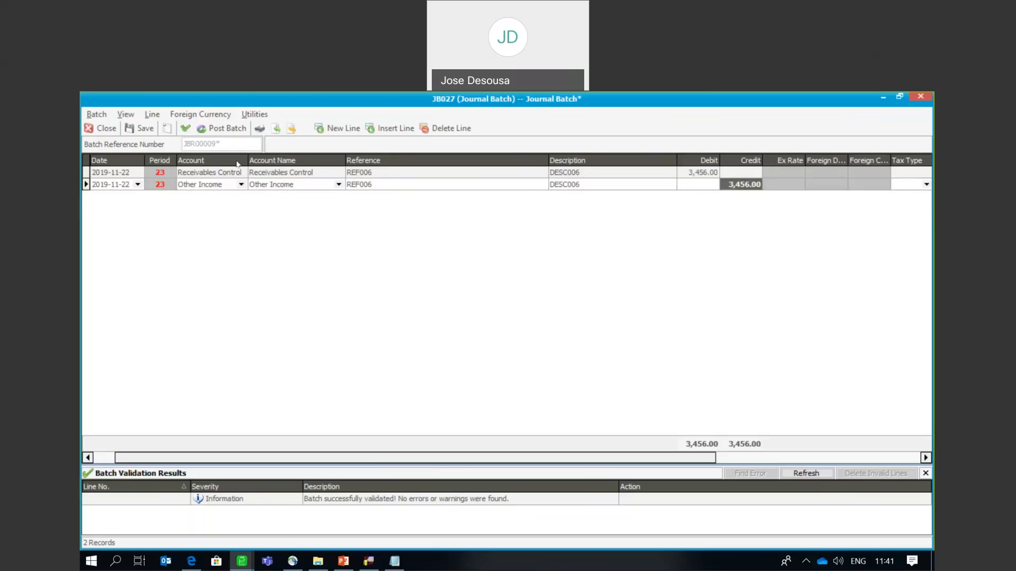
{"action": "left_click", "coordinate": [222, 128]}
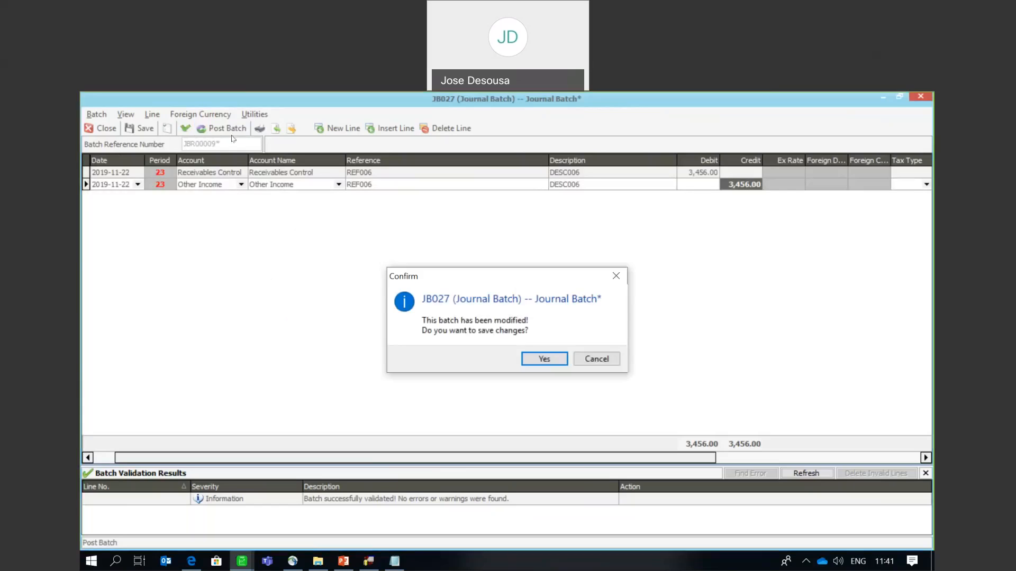
{"action": "left_click", "coordinate": [544, 359]}
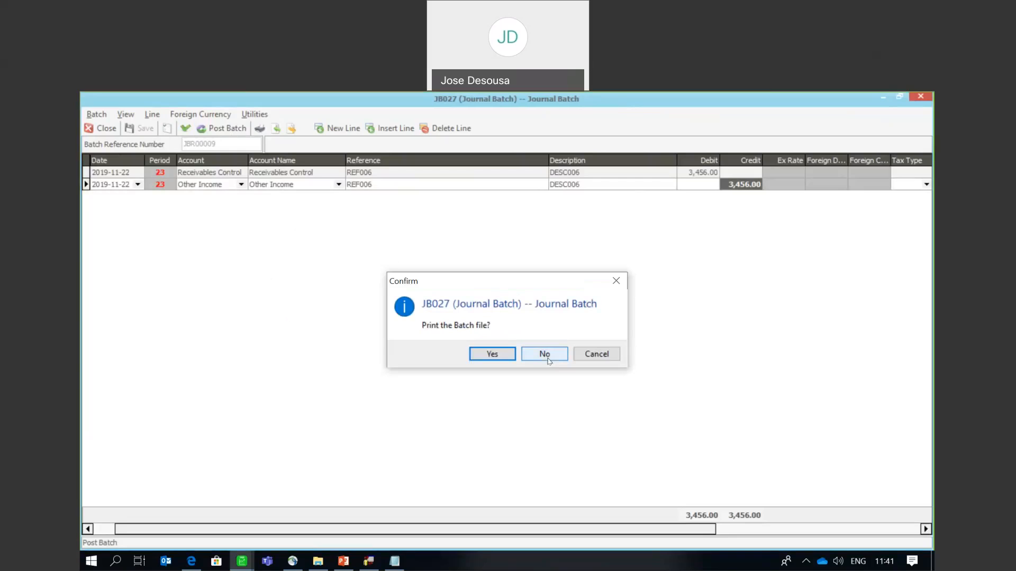
{"action": "left_click", "coordinate": [547, 359]}
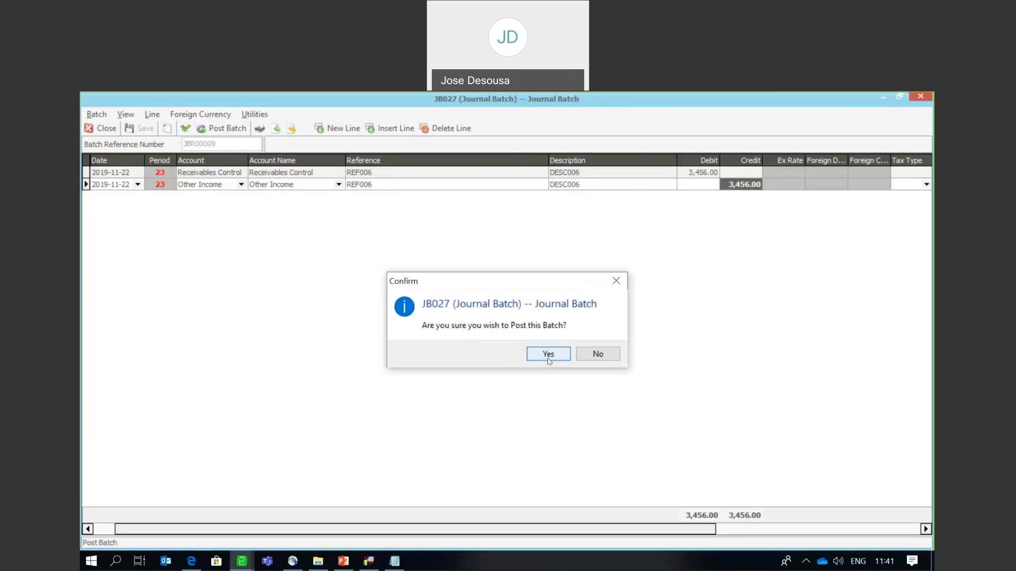
{"action": "left_click", "coordinate": [549, 359]}
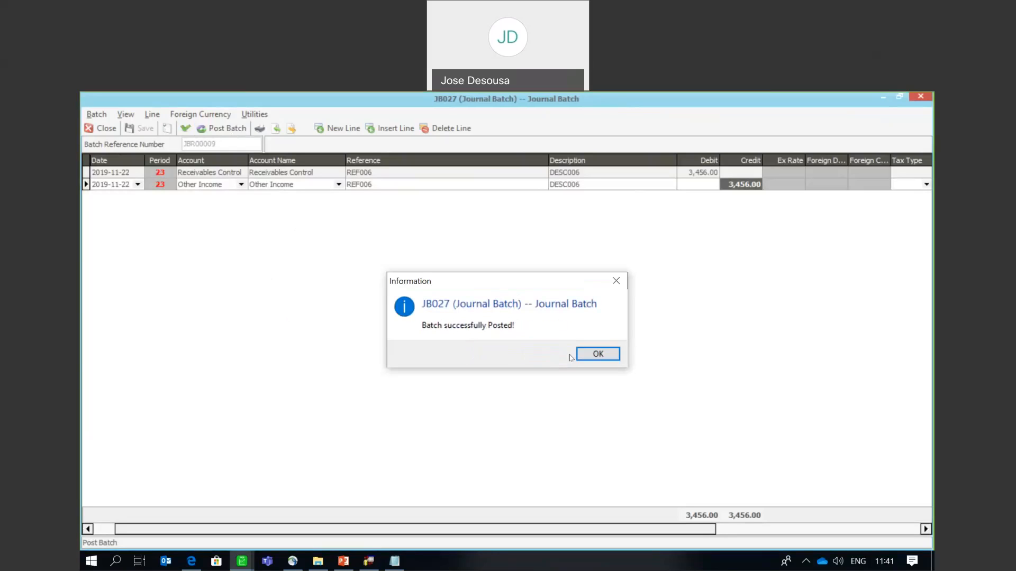
{"action": "left_click", "coordinate": [588, 356]}
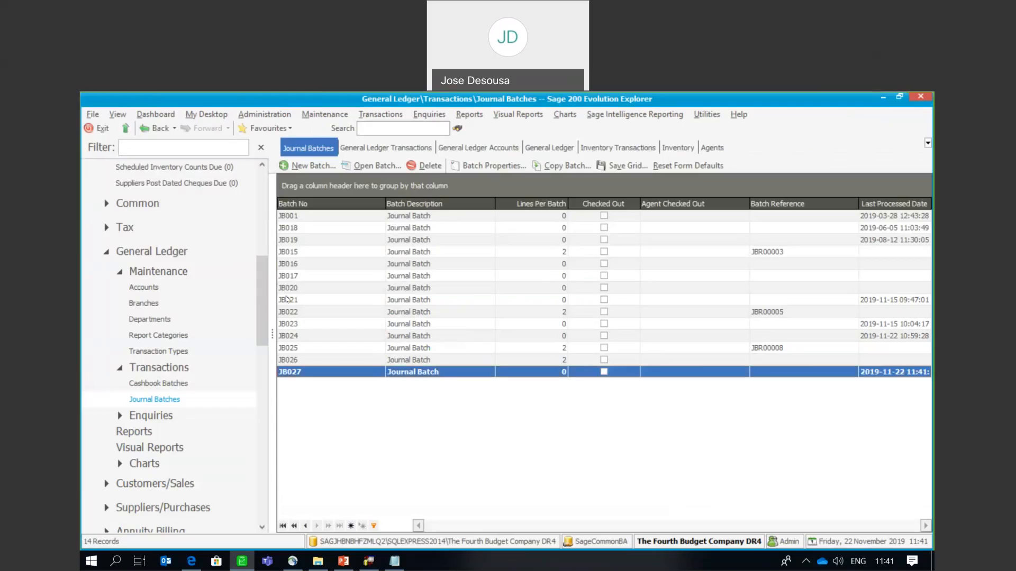
- Open Control Account Reconciliation for customers, limiting account types to Trade Receivables and choosing Receivables Control as the control account
{"action": "left_click", "coordinate": [169, 369]}
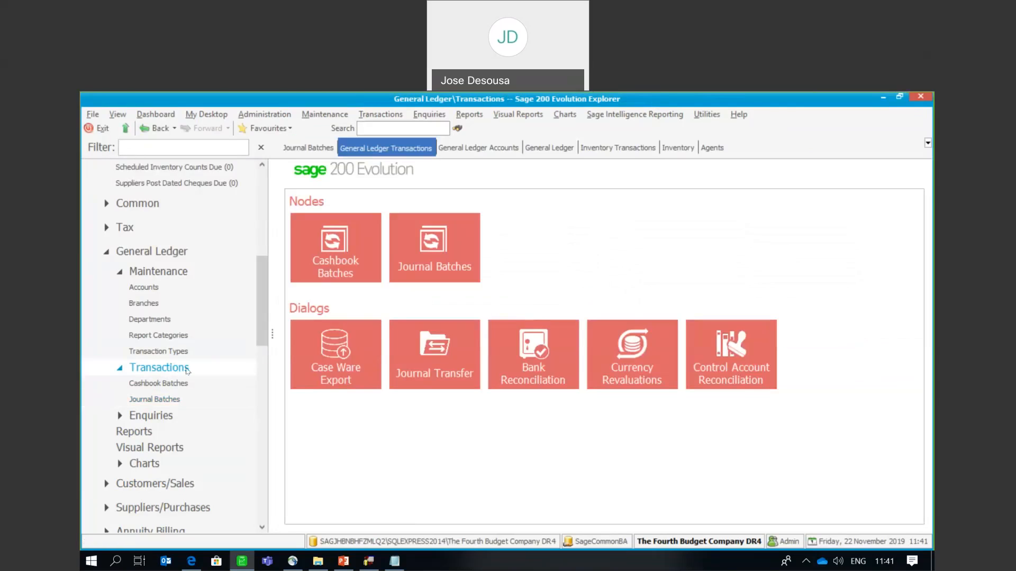
{"action": "left_click", "coordinate": [724, 342]}
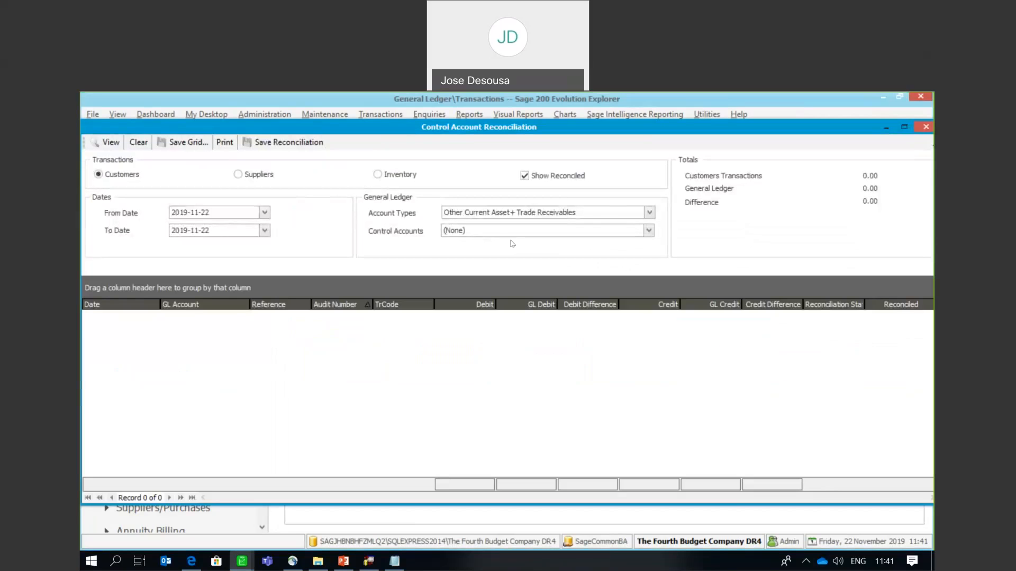
{"action": "left_click", "coordinate": [649, 212]}
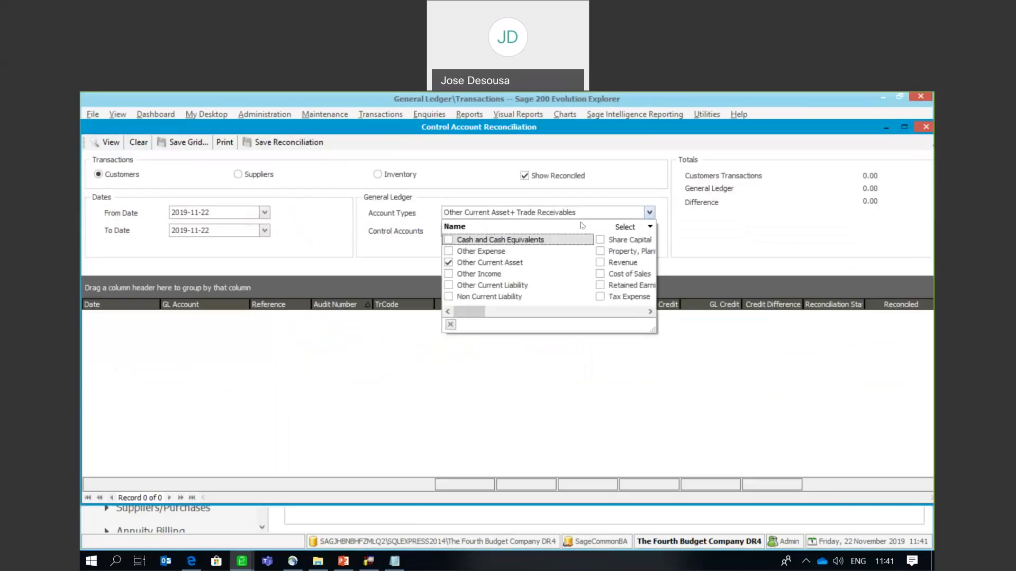
{"action": "left_click", "coordinate": [449, 262]}
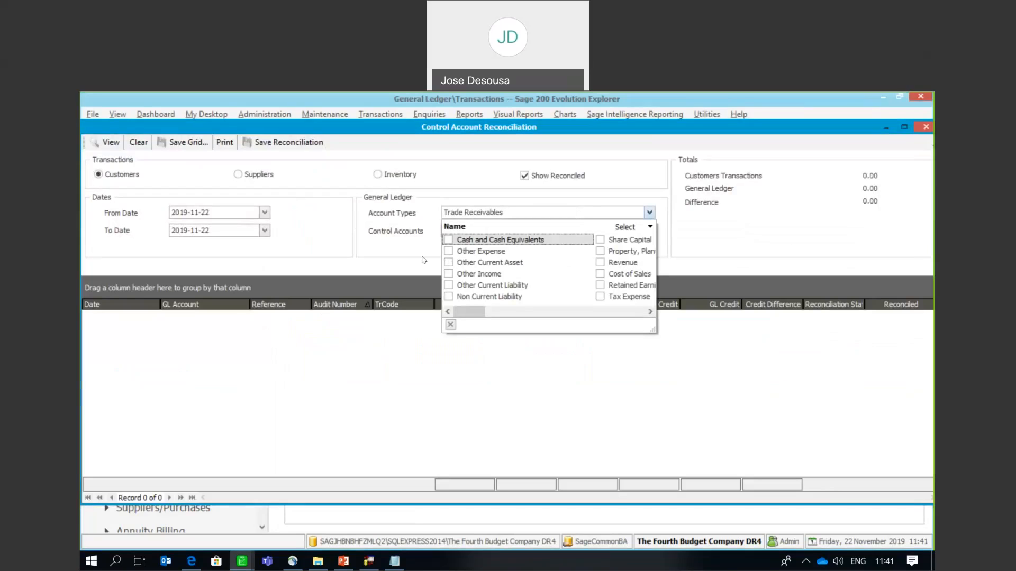
{"action": "left_click", "coordinate": [424, 260]}
{"action": "left_click", "coordinate": [647, 231]}
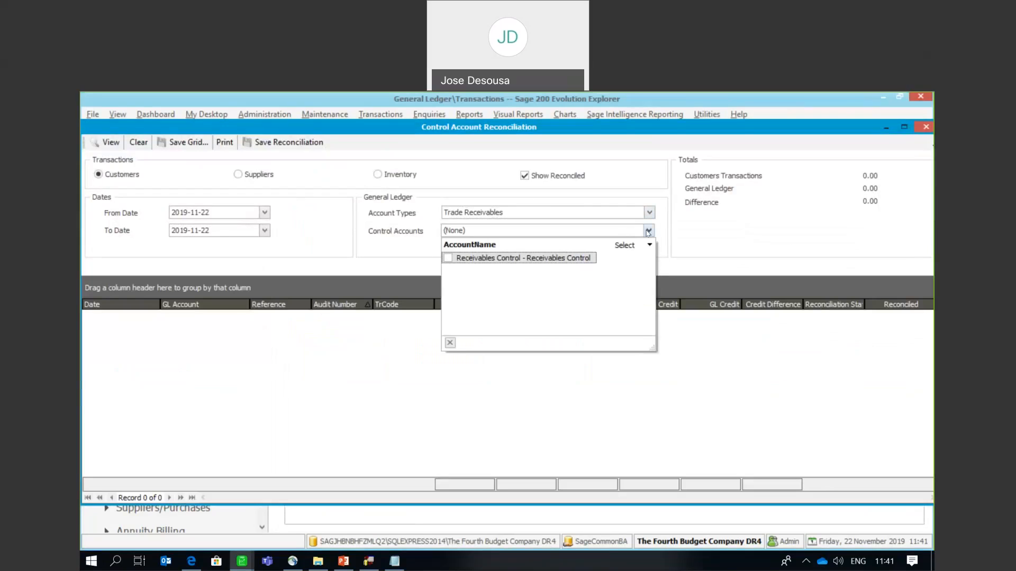
{"action": "left_click", "coordinate": [447, 258]}
{"action": "left_click", "coordinate": [376, 260]}
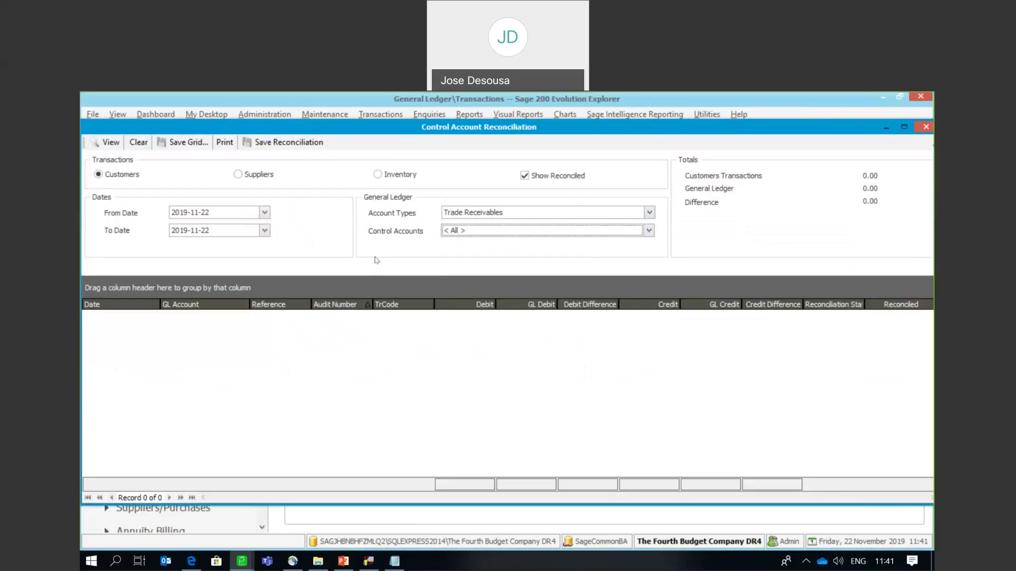
- View the customer reconciliation including the posted journal, clear the results and close the reconciliation window
{"action": "left_click", "coordinate": [111, 143]}
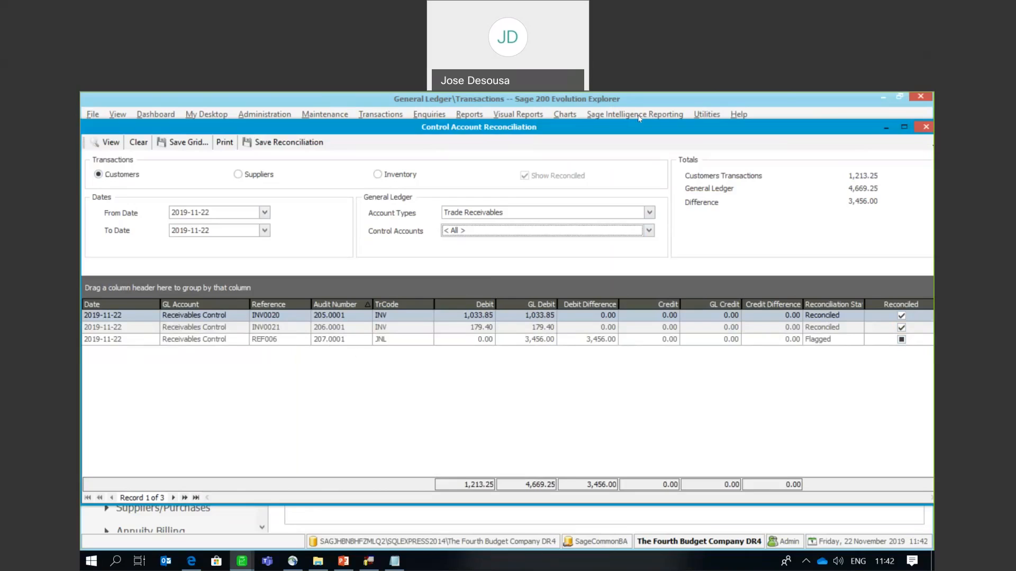
{"action": "left_click", "coordinate": [136, 144]}
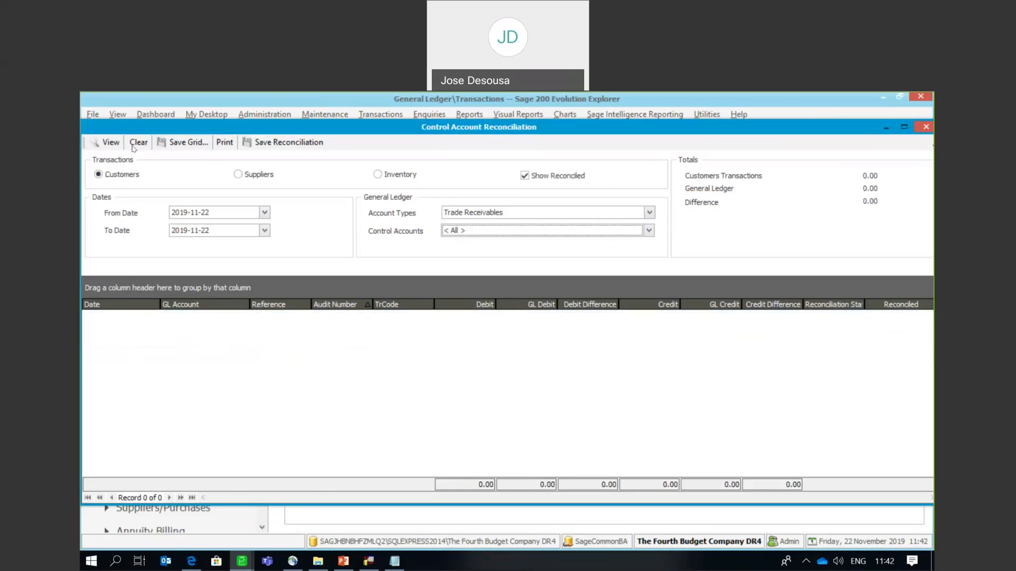
{"action": "left_click", "coordinate": [926, 127]}
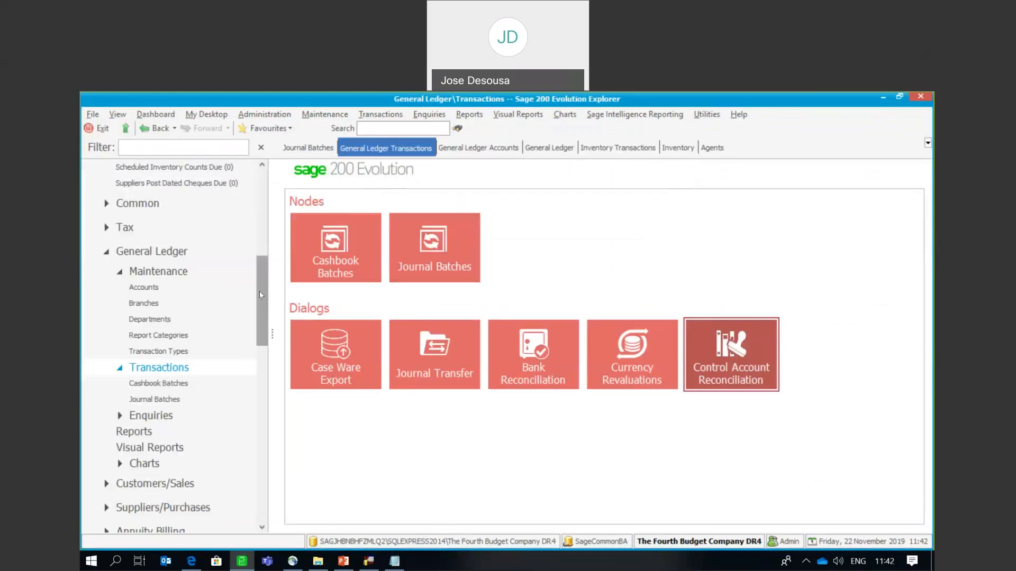
- Preview the General Ledger Audit Trail report for the period November 2019
{"action": "scroll", "coordinate": [260, 294], "scroll_direction": "up", "scroll_amount": 2}
{"action": "scroll", "coordinate": [259, 288], "scroll_direction": "down", "scroll_amount": 3}
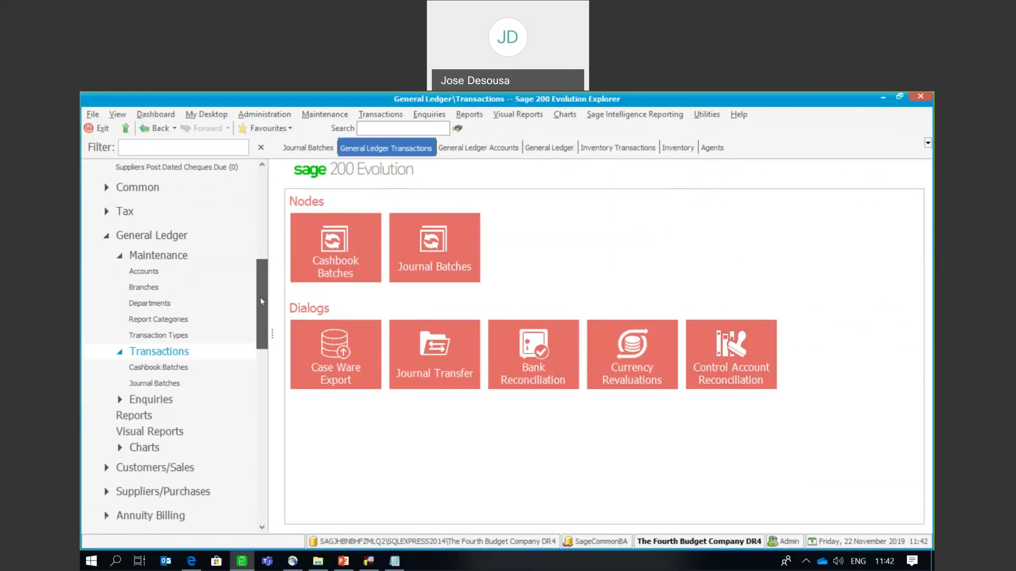
{"action": "left_click", "coordinate": [141, 407]}
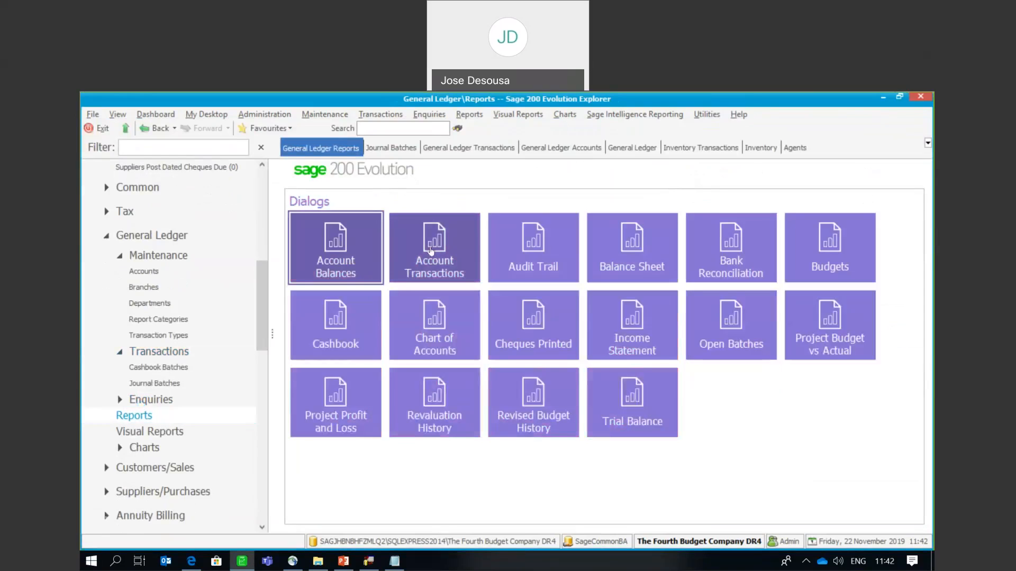
{"action": "left_click", "coordinate": [550, 236]}
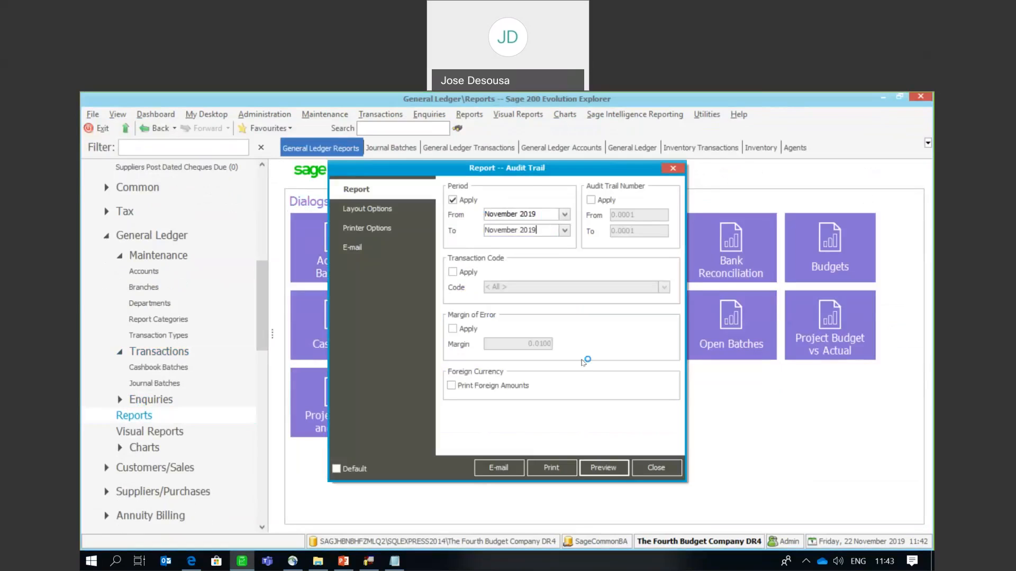
{"action": "left_click", "coordinate": [596, 465]}
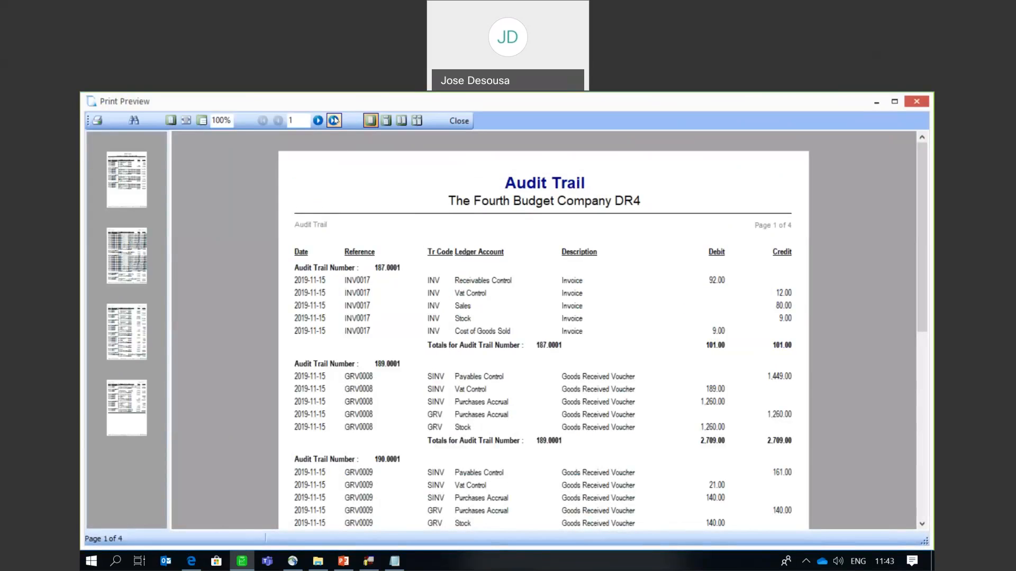
- Examine the last page of the Audit Trail preview for the recent journals and invoices, and close the preview and report dialog
{"action": "left_click", "coordinate": [335, 121]}
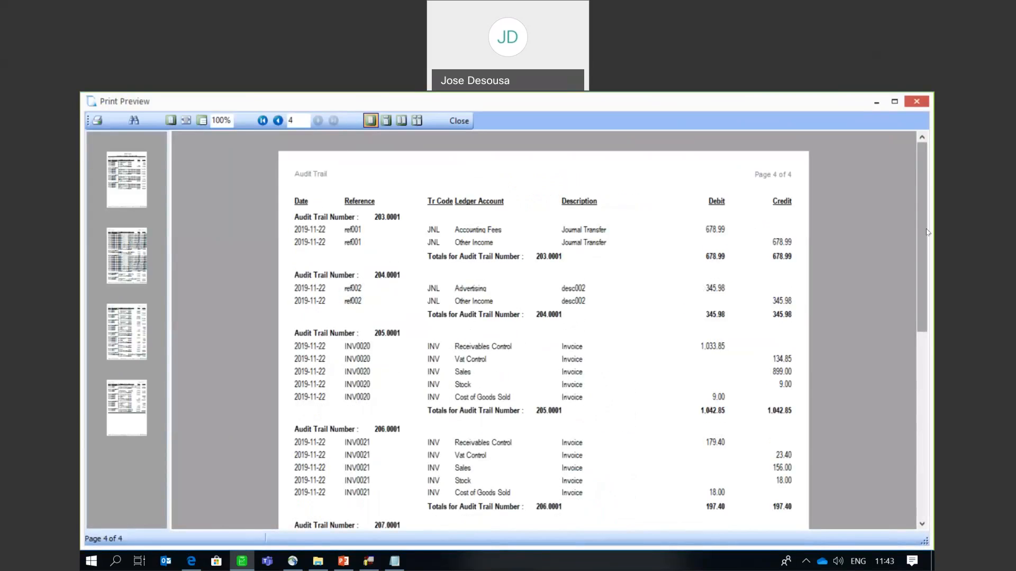
{"action": "scroll", "coordinate": [922, 253], "scroll_direction": "down", "scroll_amount": 1}
{"action": "left_click_drag", "start_coordinate": [920, 253], "coordinate": [920, 327]}
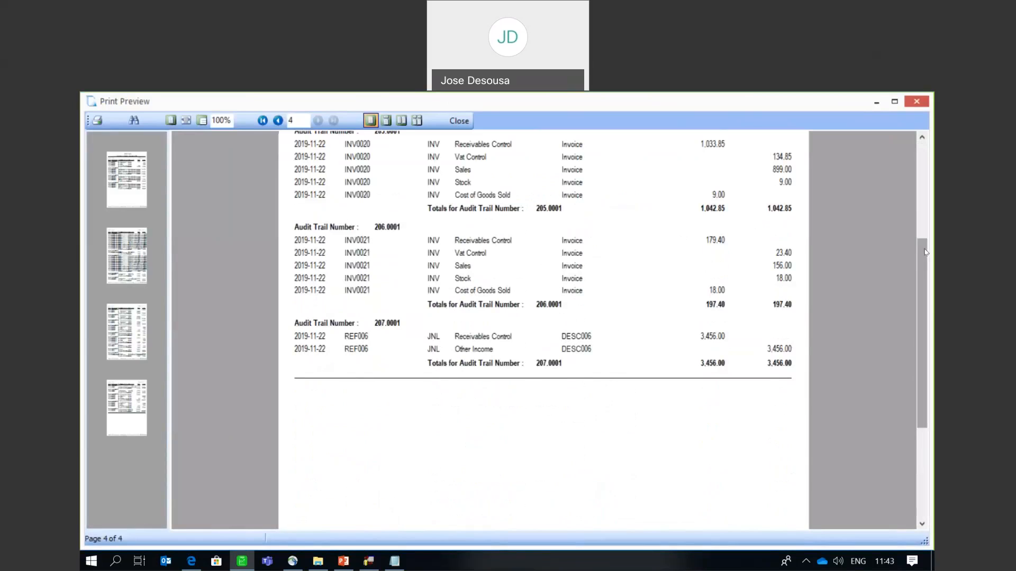
{"action": "left_click_drag", "start_coordinate": [925, 252], "coordinate": [908, 141]}
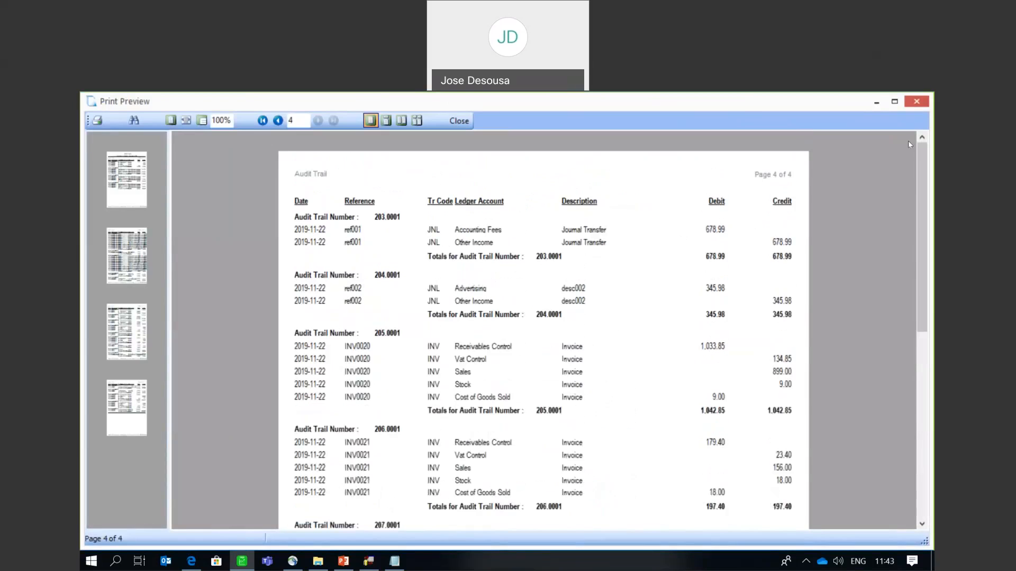
{"action": "left_click", "coordinate": [459, 122]}
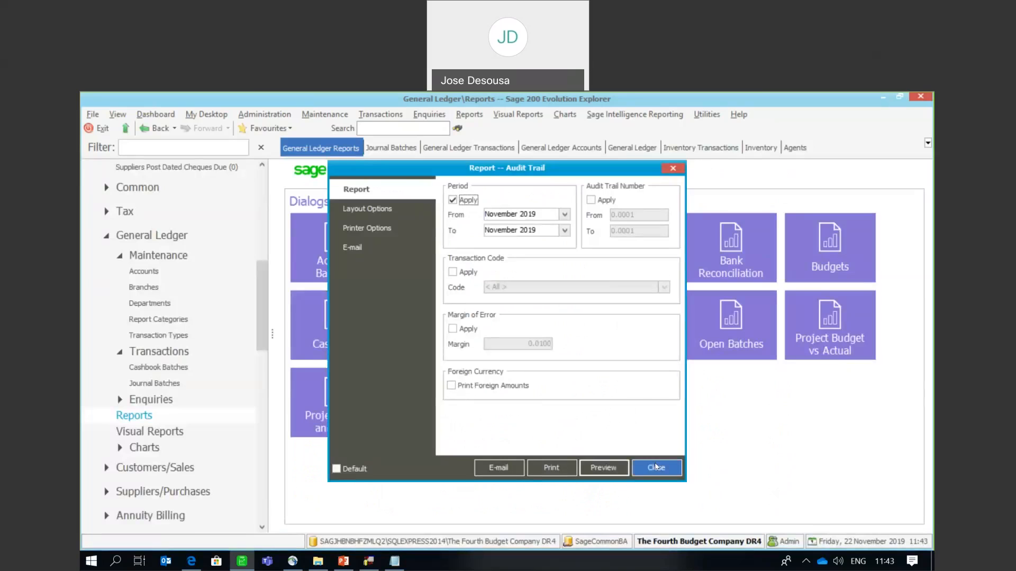
{"action": "left_click", "coordinate": [655, 467]}
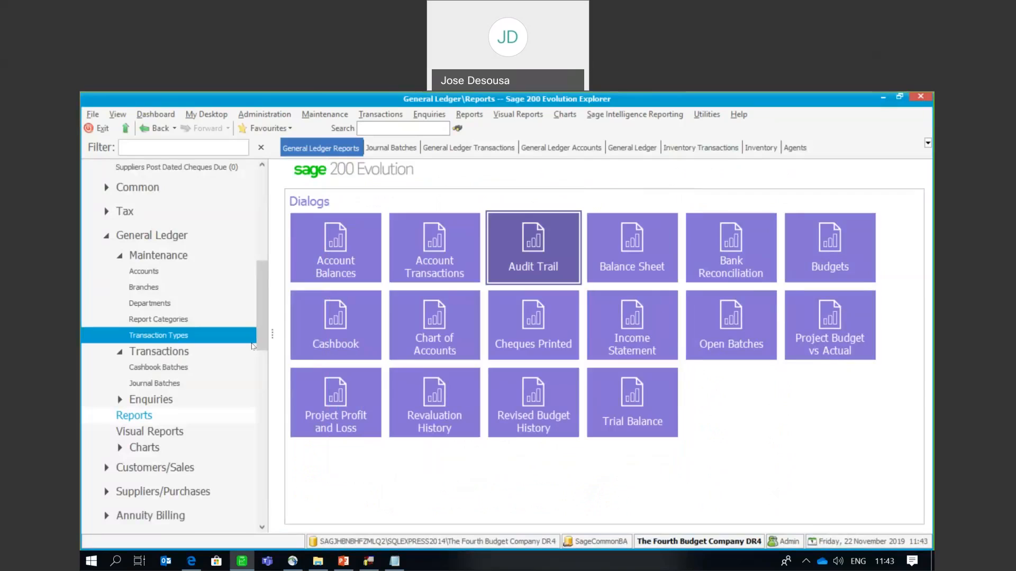
- View the General Ledger Purge options and the General Ledger Archive options, cancelling each without running it
{"action": "scroll", "coordinate": [259, 287], "scroll_direction": "up", "scroll_amount": 2}
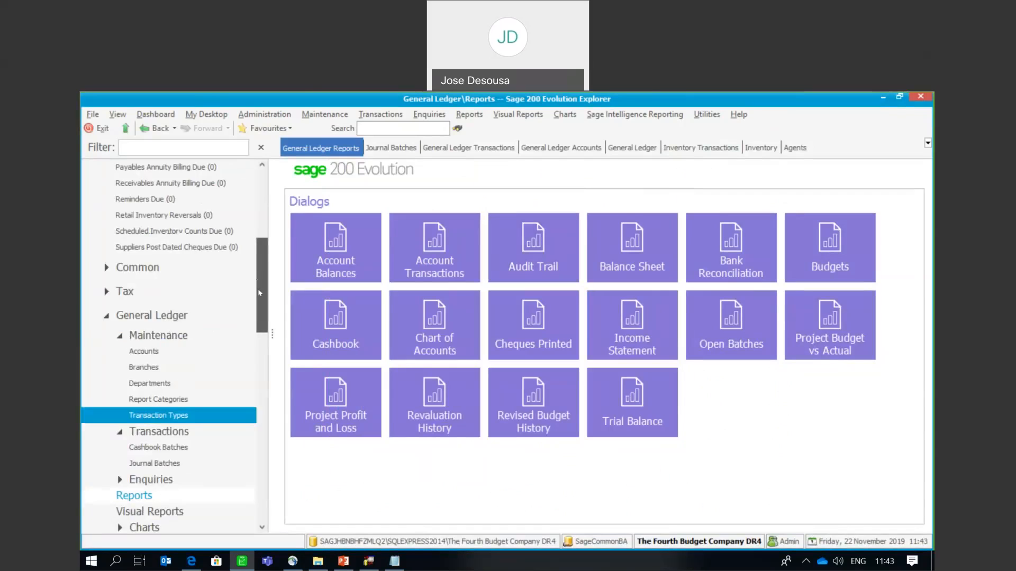
{"action": "scroll", "coordinate": [258, 292], "scroll_direction": "up", "scroll_amount": 2}
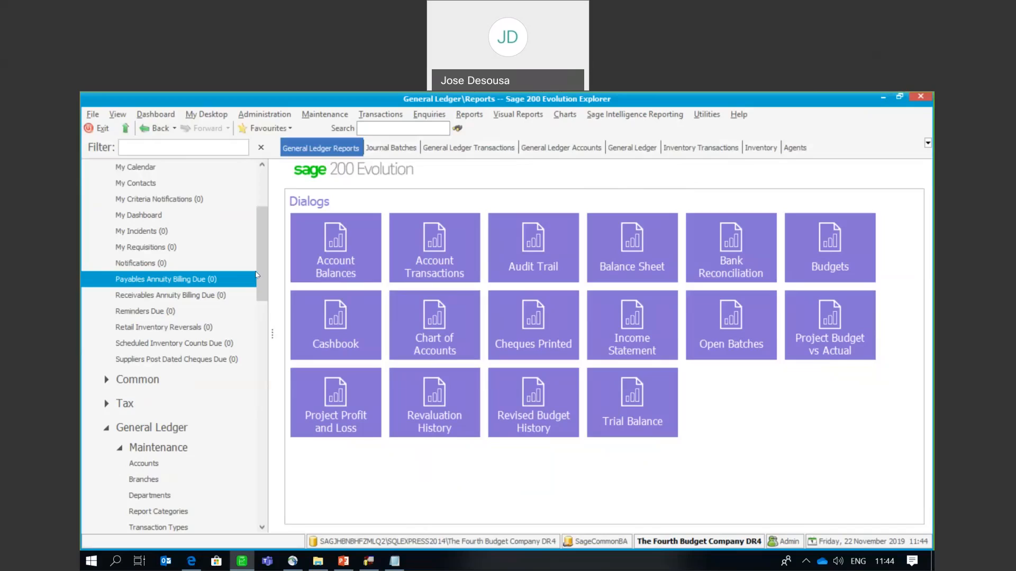
{"action": "left_click_drag", "start_coordinate": [259, 271], "coordinate": [266, 310]}
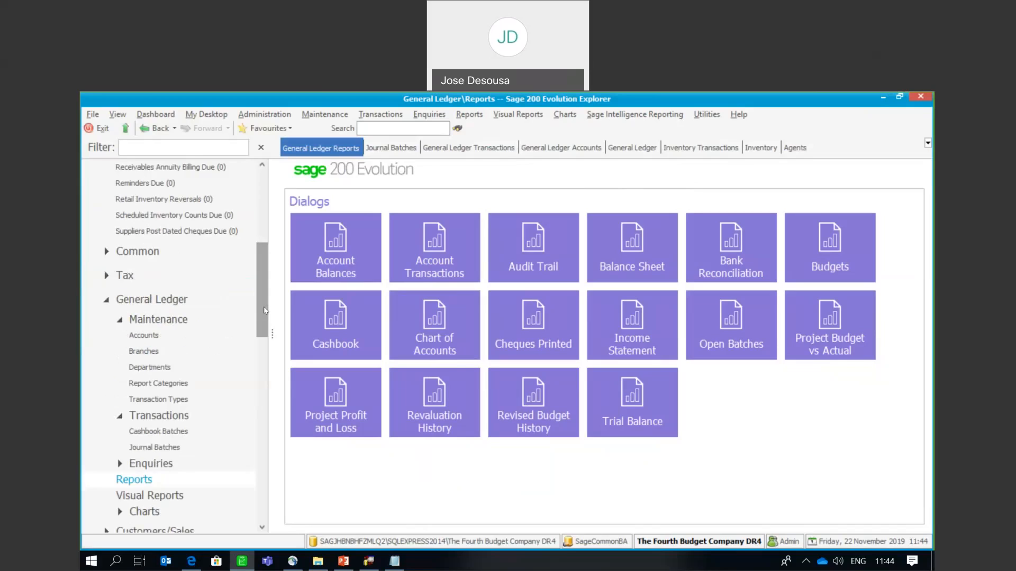
{"action": "left_click", "coordinate": [175, 299]}
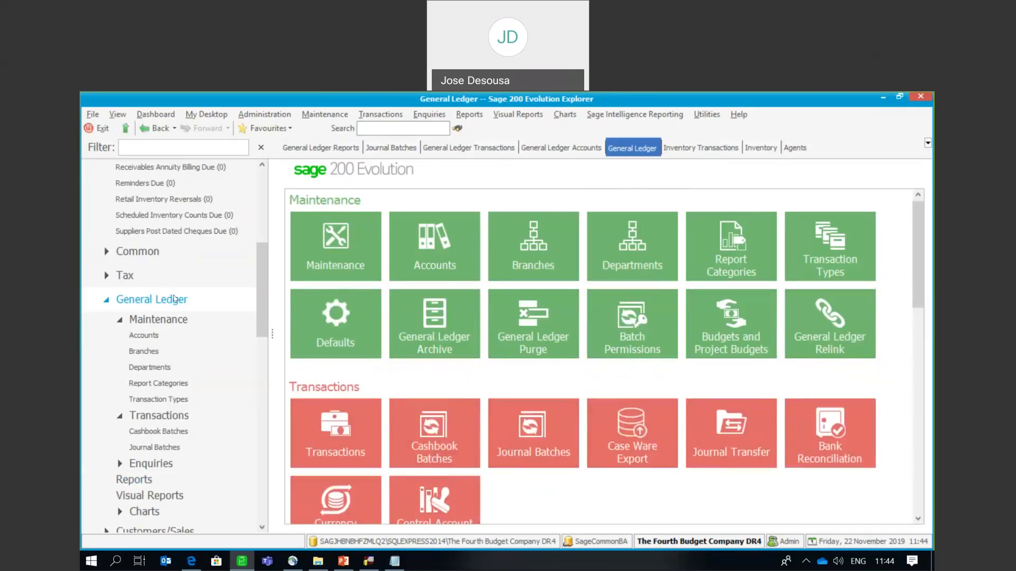
{"action": "left_click", "coordinate": [527, 332]}
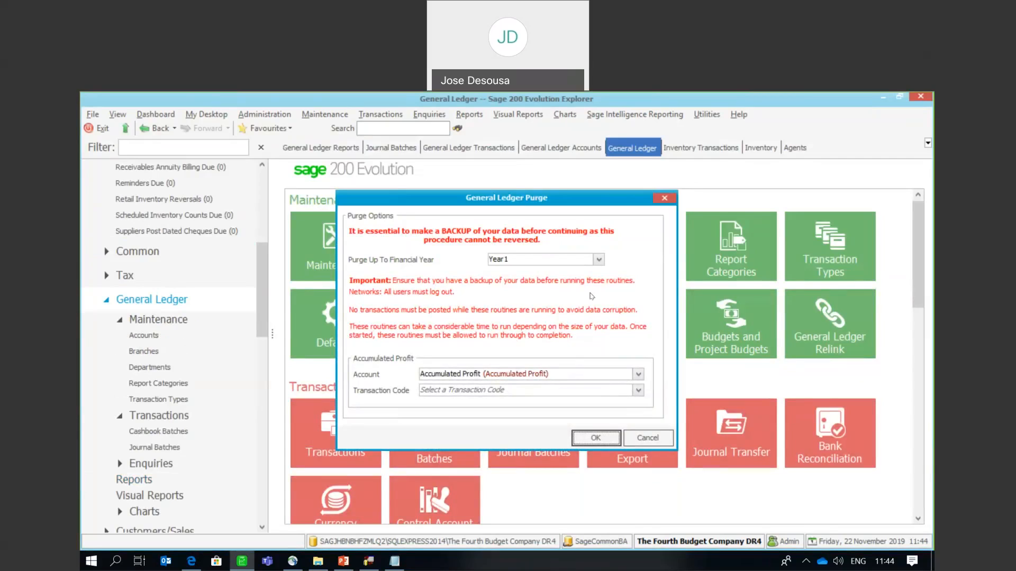
{"action": "left_click", "coordinate": [647, 437]}
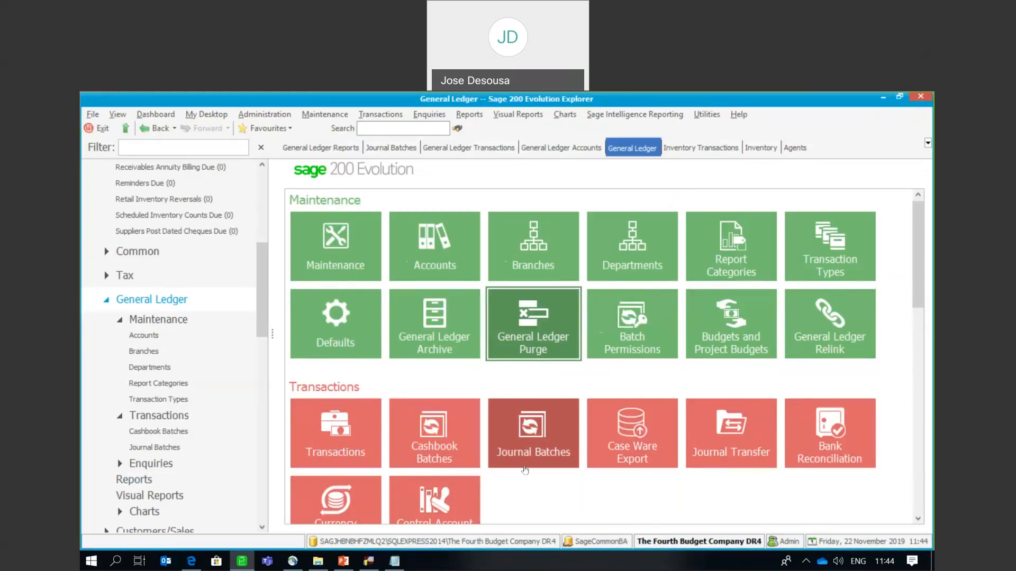
{"action": "left_click", "coordinate": [434, 325]}
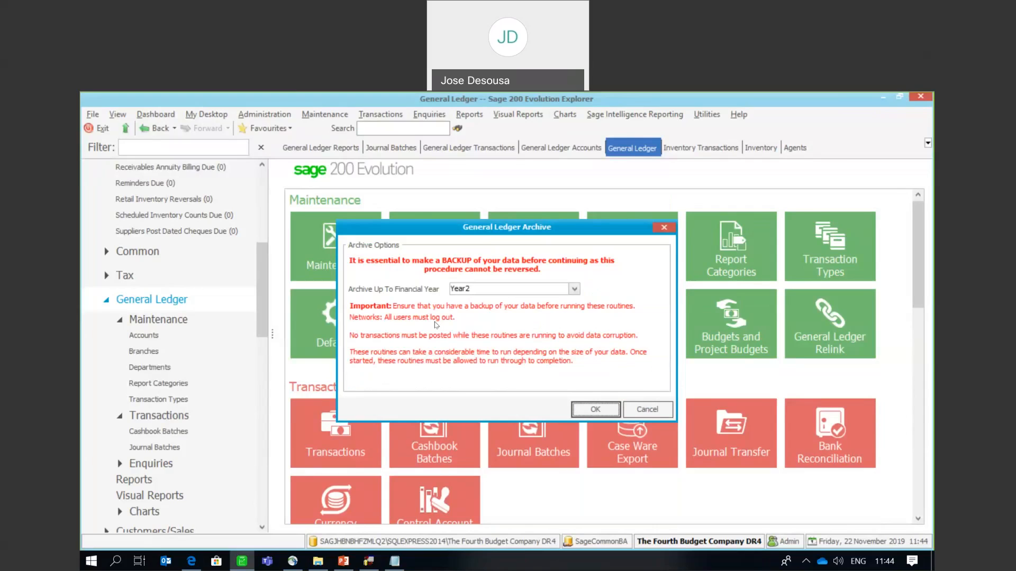
{"action": "left_click", "coordinate": [639, 407]}
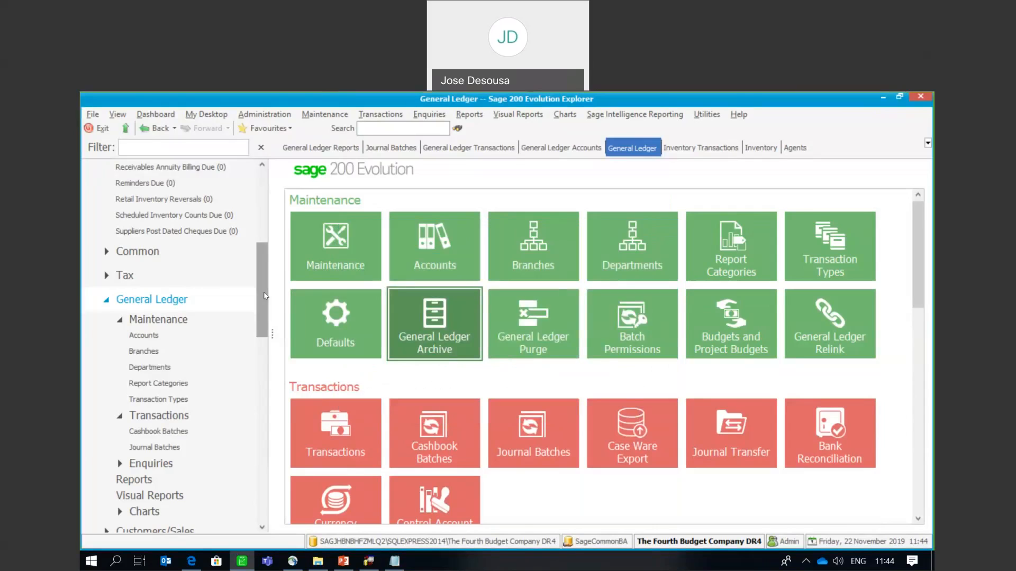
- View the accounting periods in the common Company Details, including the Archive and Purged flags per financial year, and cancel
{"action": "left_click", "coordinate": [160, 446]}
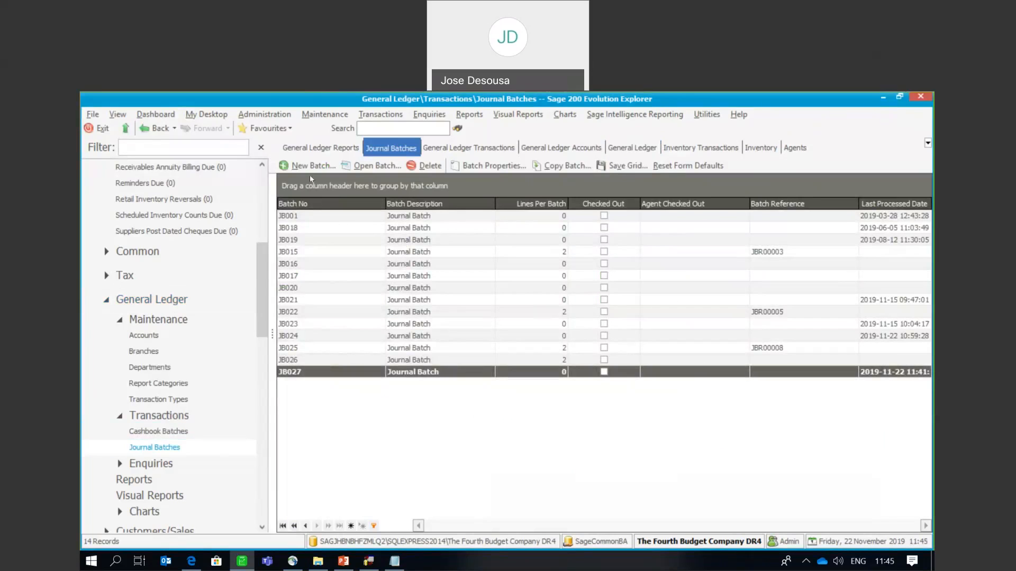
{"action": "left_click", "coordinate": [182, 256]}
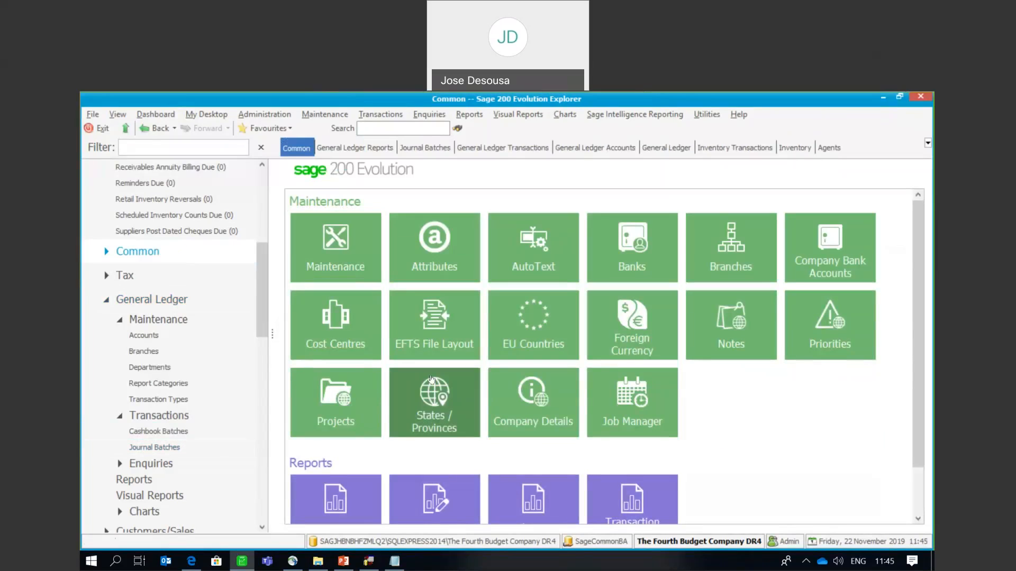
{"action": "left_click", "coordinate": [529, 421]}
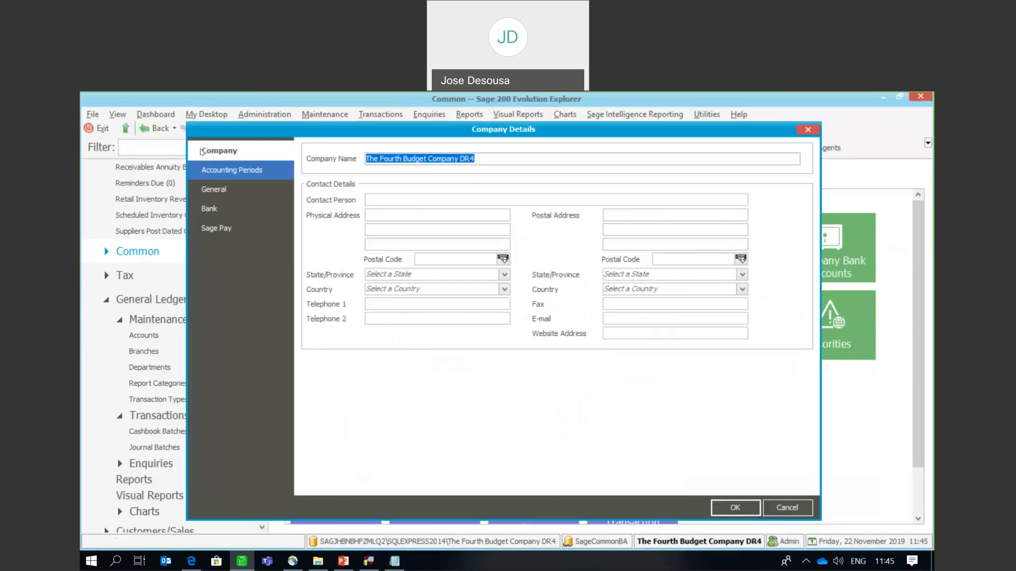
{"action": "left_click", "coordinate": [241, 171]}
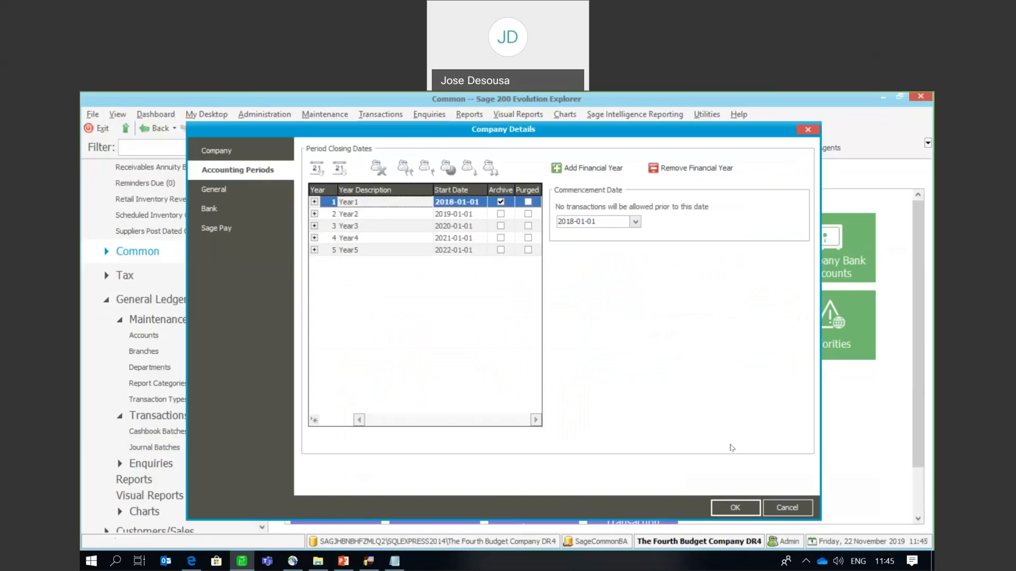
{"action": "key", "text": "Escape"}
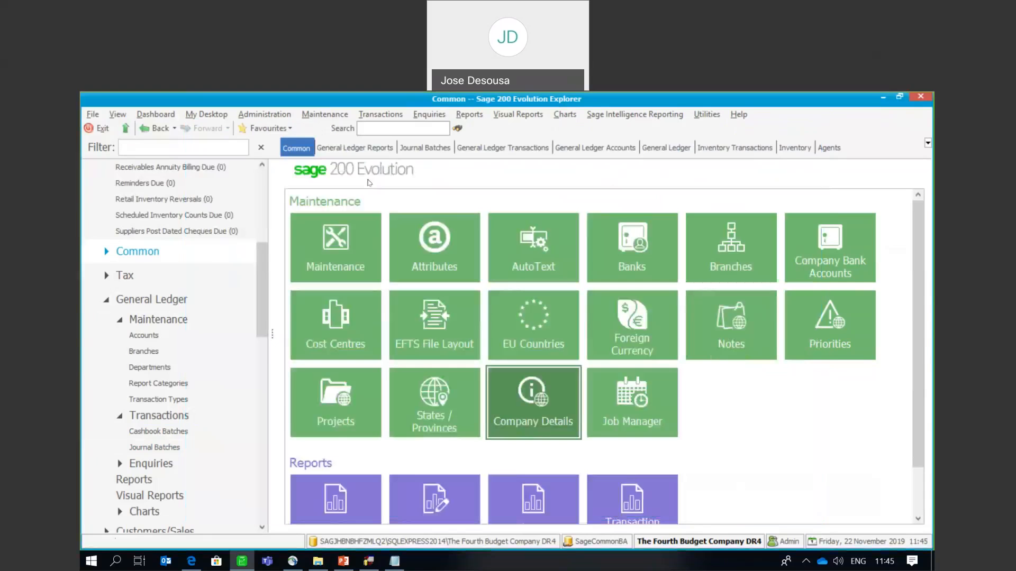
- Create a new General Ledger journal batch with the default properties
{"action": "scroll", "coordinate": [261, 294], "scroll_direction": "down", "scroll_amount": 3}
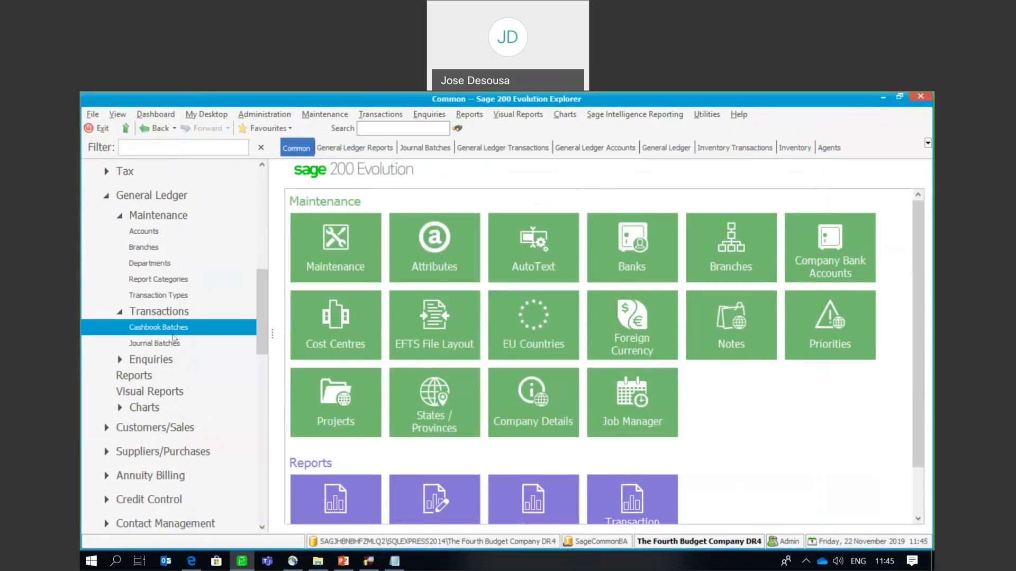
{"action": "left_click", "coordinate": [154, 343]}
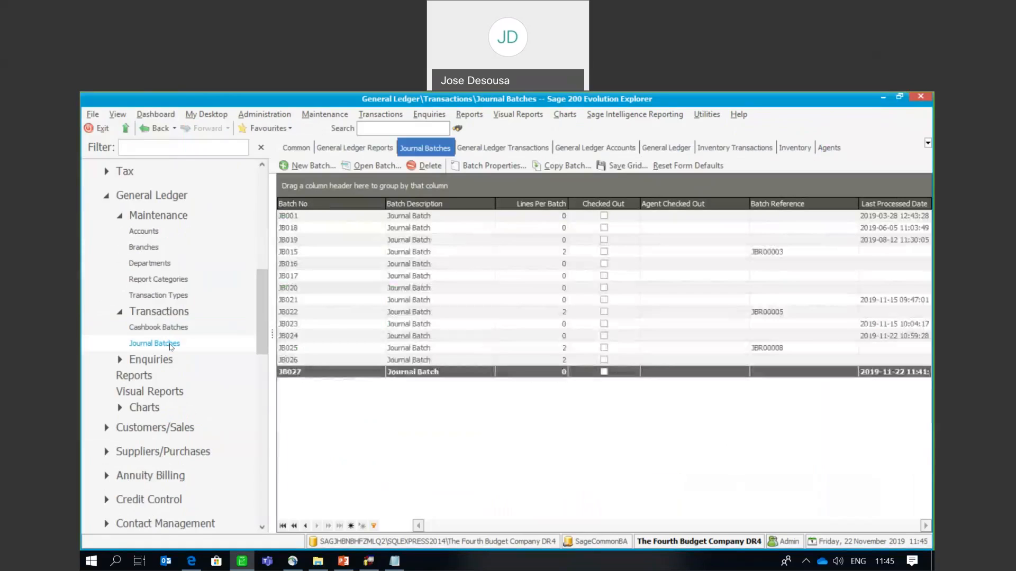
{"action": "left_click", "coordinate": [312, 167]}
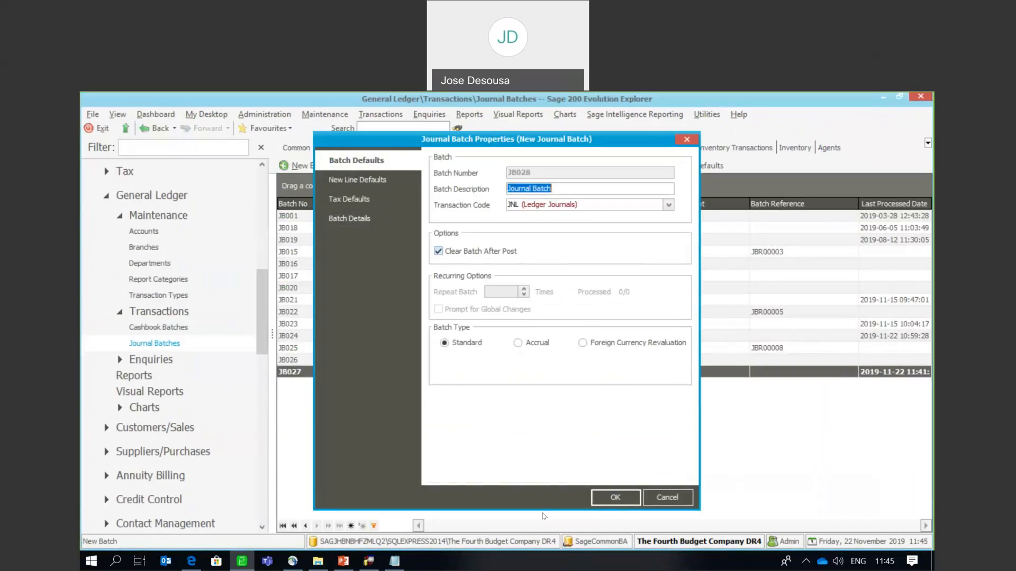
{"action": "left_click", "coordinate": [595, 504]}
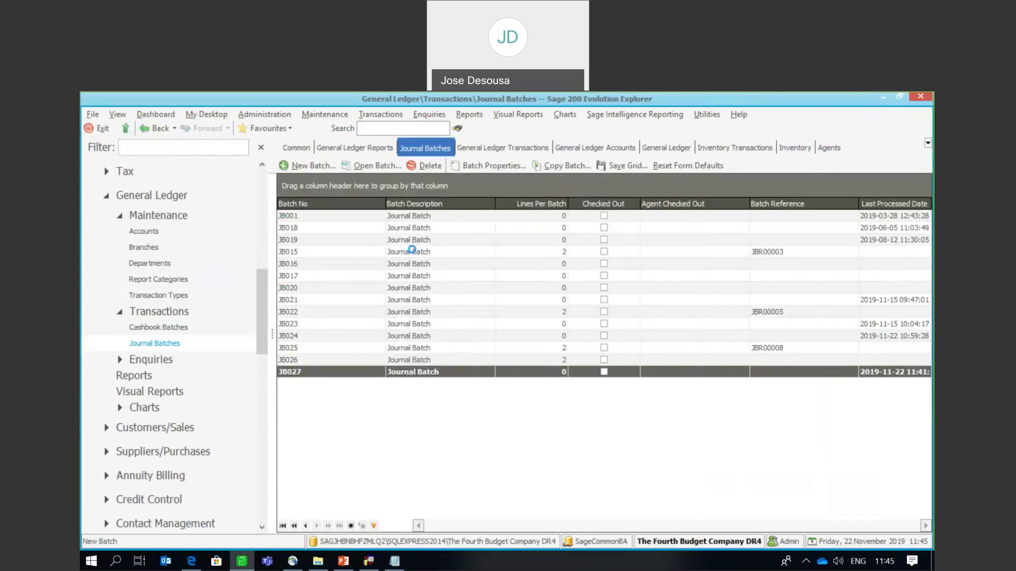
- Set the date of the first journal line to 2019-01-08
{"action": "left_click", "coordinate": [168, 173]}
{"action": "left_click", "coordinate": [129, 184]}
{"action": "left_click", "coordinate": [128, 184]}
{"action": "left_click", "coordinate": [128, 184]}
{"action": "left_click", "coordinate": [128, 185]}
{"action": "left_click", "coordinate": [128, 184]}
{"action": "left_click", "coordinate": [128, 184]}
{"action": "left_click", "coordinate": [128, 184]}
{"action": "left_click", "coordinate": [128, 184]}
{"action": "left_click", "coordinate": [128, 184]}
{"action": "left_click", "coordinate": [128, 184]}
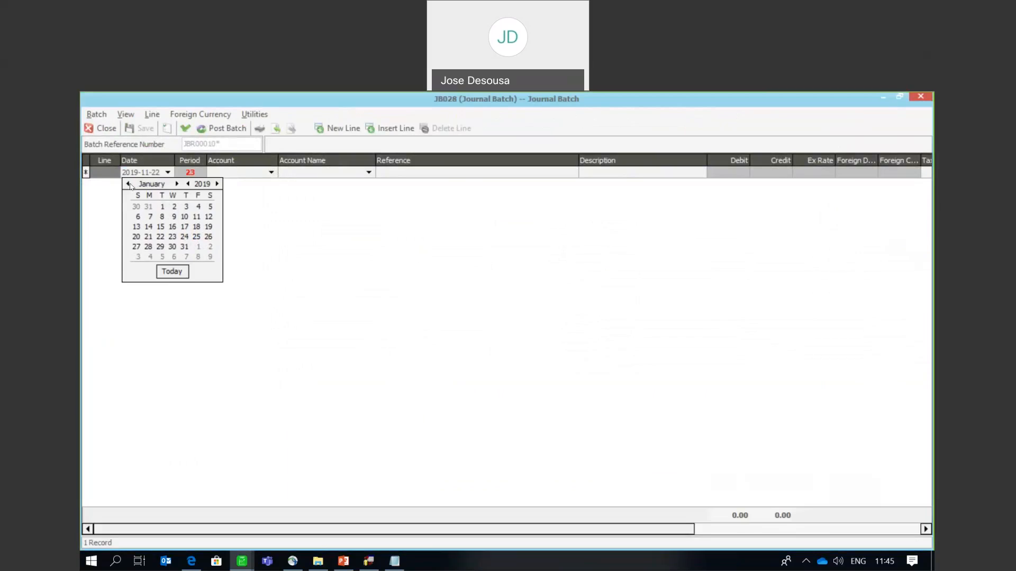
{"action": "left_click", "coordinate": [162, 217]}
- Complete the first journal line with account Uniforms, reference REF005, description DESC005 and a debit of 6,789
{"action": "left_click", "coordinate": [255, 168]}
{"action": "type", "text": "Uniforms"}
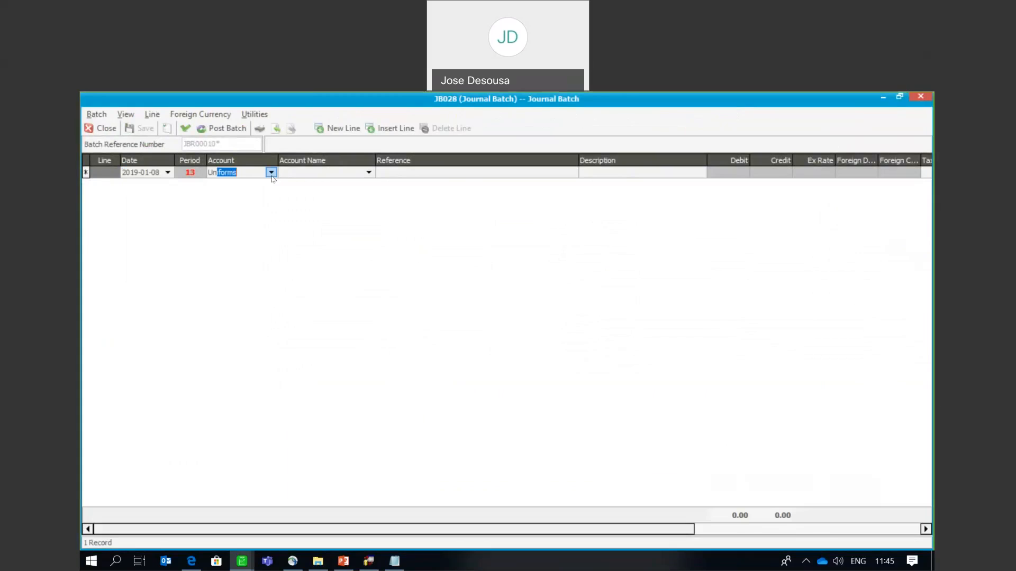
{"action": "key", "text": "Tab"}
{"action": "key", "text": "Tab"}
{"action": "type", "text": "REF005"}
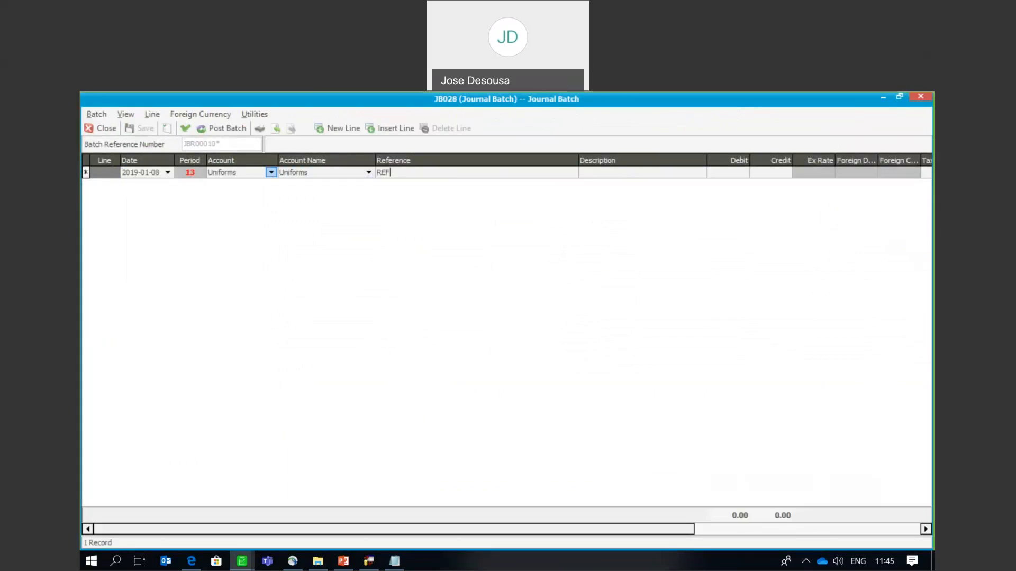
{"action": "key", "text": "Tab"}
{"action": "type", "text": "DESC005"}
{"action": "key", "text": "Tab"}
{"action": "type", "text": "6789"}
{"action": "key", "text": "Tab"}
{"action": "key", "text": "Tab"}
{"action": "key", "text": "Tab"}
{"action": "key", "text": "Tab"}
{"action": "key", "text": "Tab"}
{"action": "key", "text": "Tab"}
{"action": "key", "text": "Tab"}
{"action": "key", "text": "Tab"}
{"action": "key", "text": "Tab"}
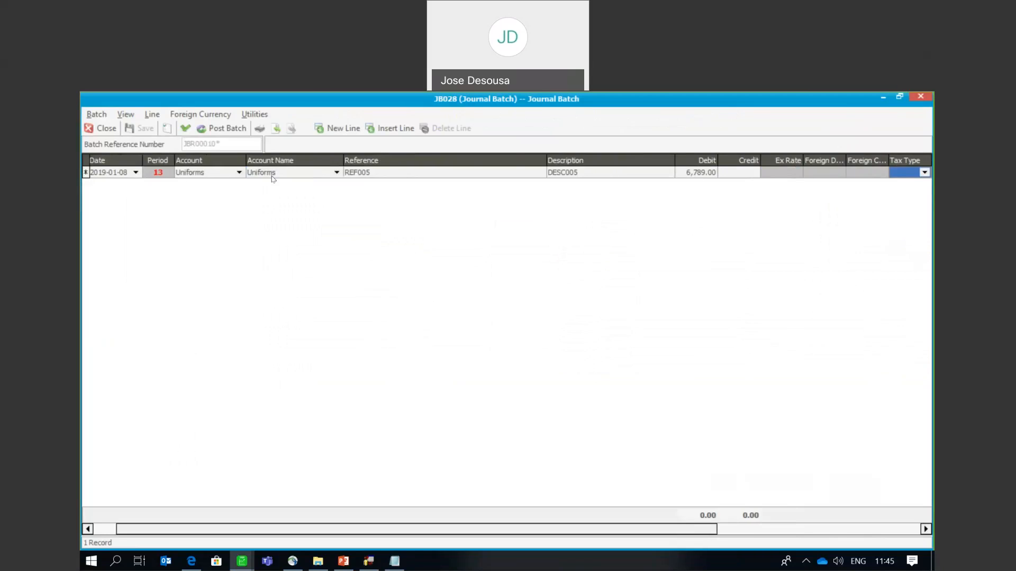
- Add the balancing journal line for Other Income with a credit of 6,789, keeping reference REF005 and description DESC005
{"action": "key", "text": "Down"}
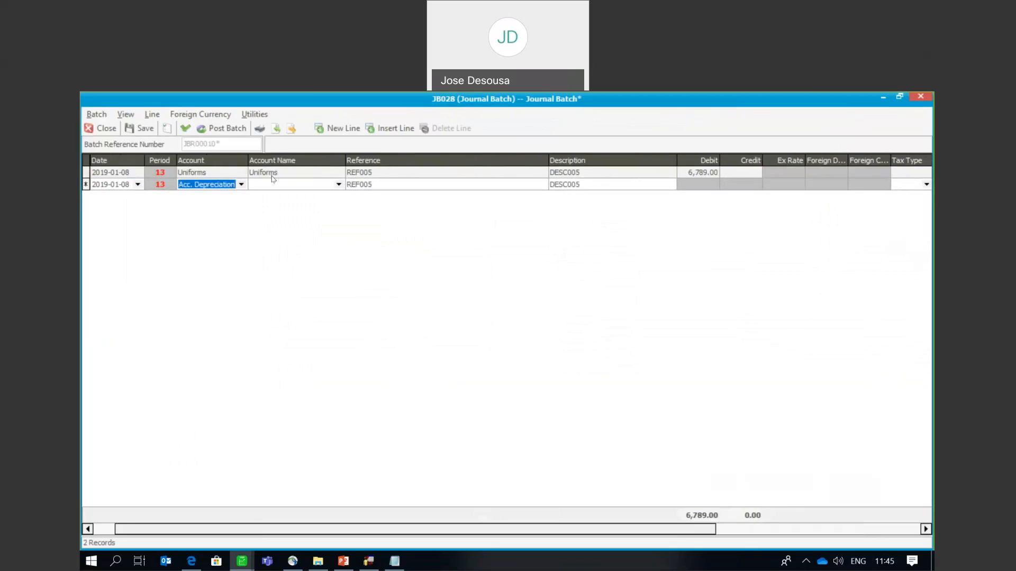
{"action": "key", "text": "Tab"}
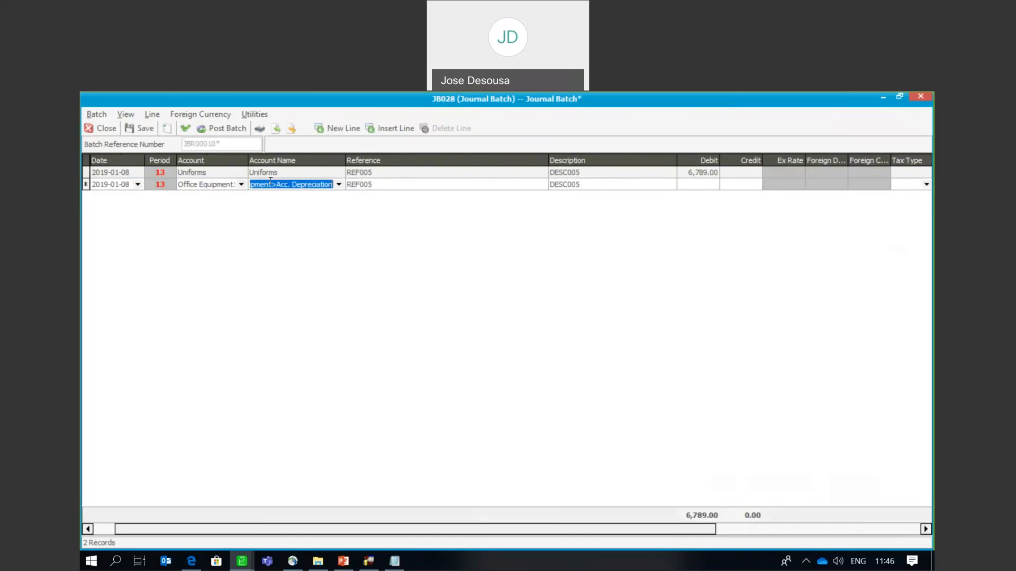
{"action": "type", "text": "Oth"}
{"action": "key", "text": "Tab"}
{"action": "key", "text": "Tab"}
{"action": "key", "text": "Tab"}
{"action": "key", "text": "Tab"}
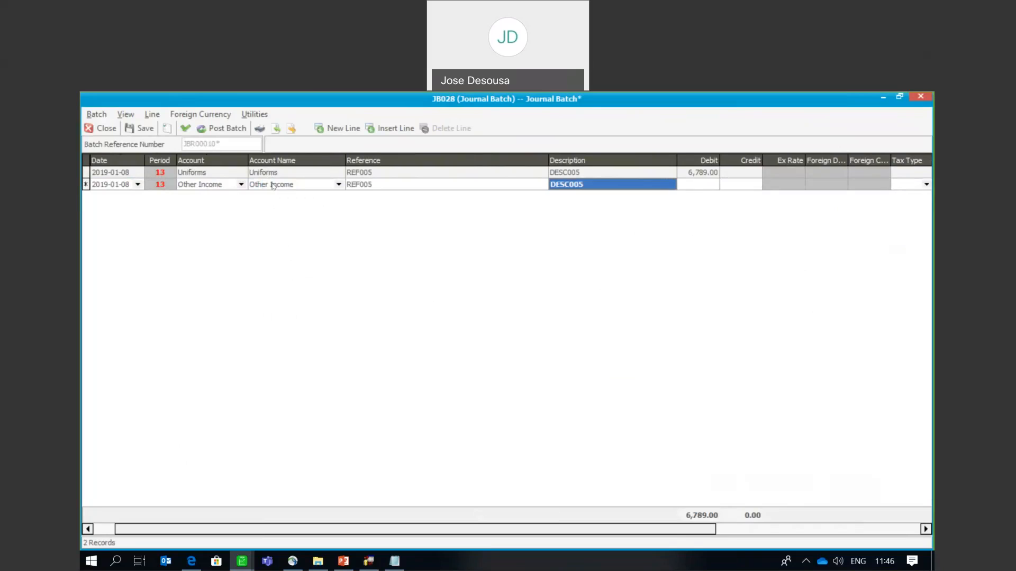
{"action": "type", "text": "6789"}
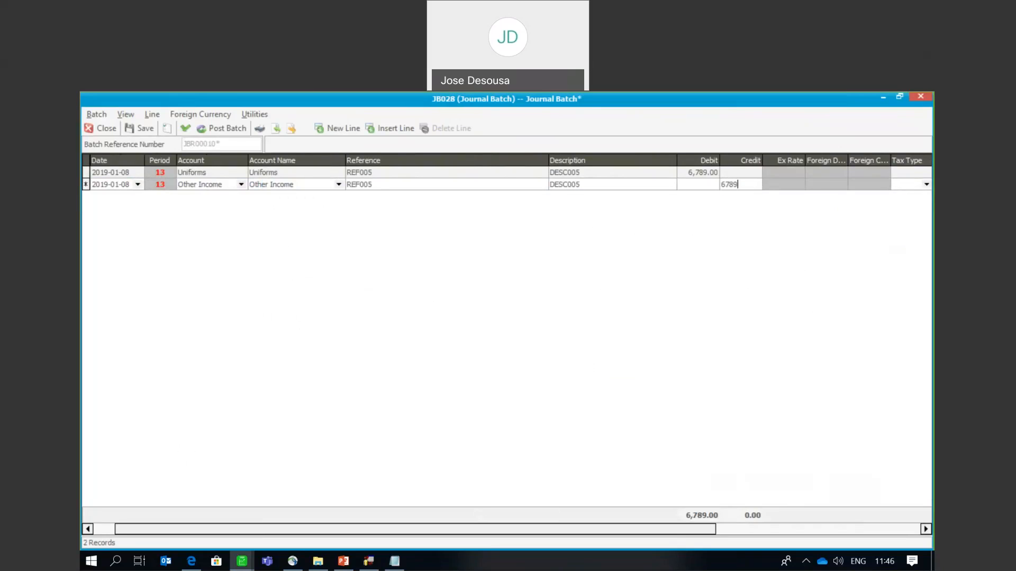
{"action": "key", "text": "Tab"}
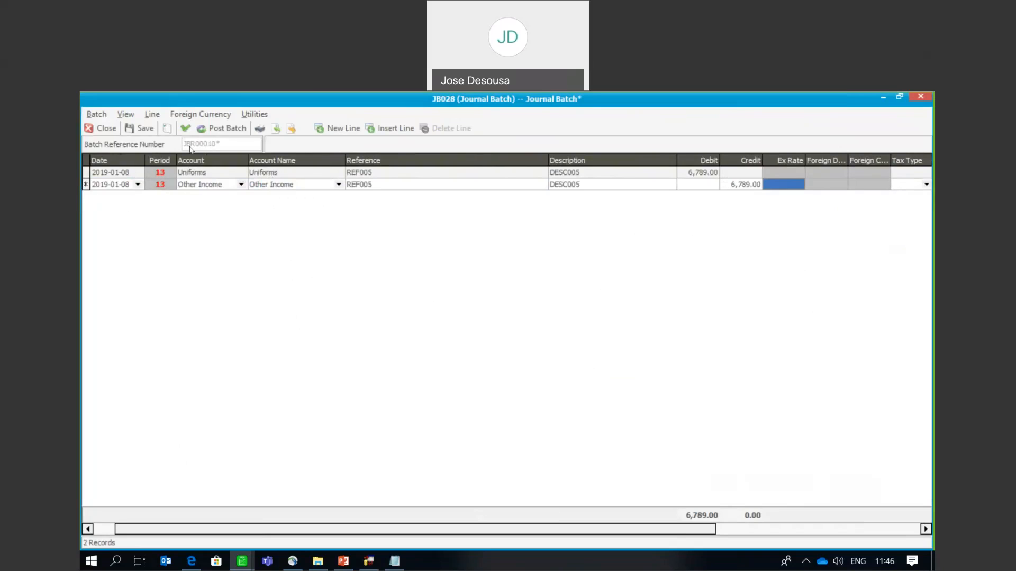
- Save, validate and post the journal batch containing the Uniforms and Other Income lines
{"action": "left_click", "coordinate": [152, 131]}
{"action": "left_click", "coordinate": [184, 130]}
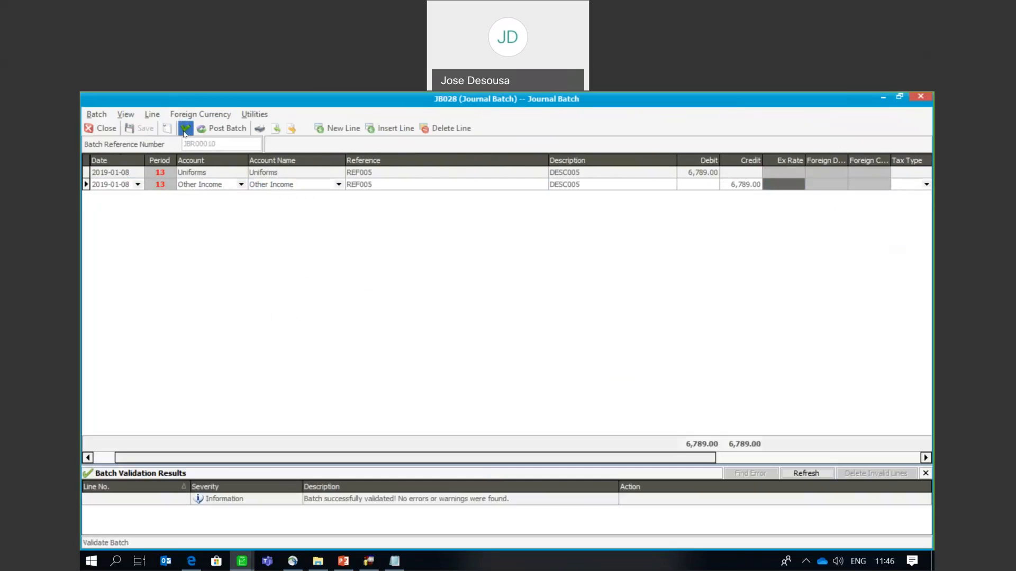
{"action": "left_click", "coordinate": [202, 131]}
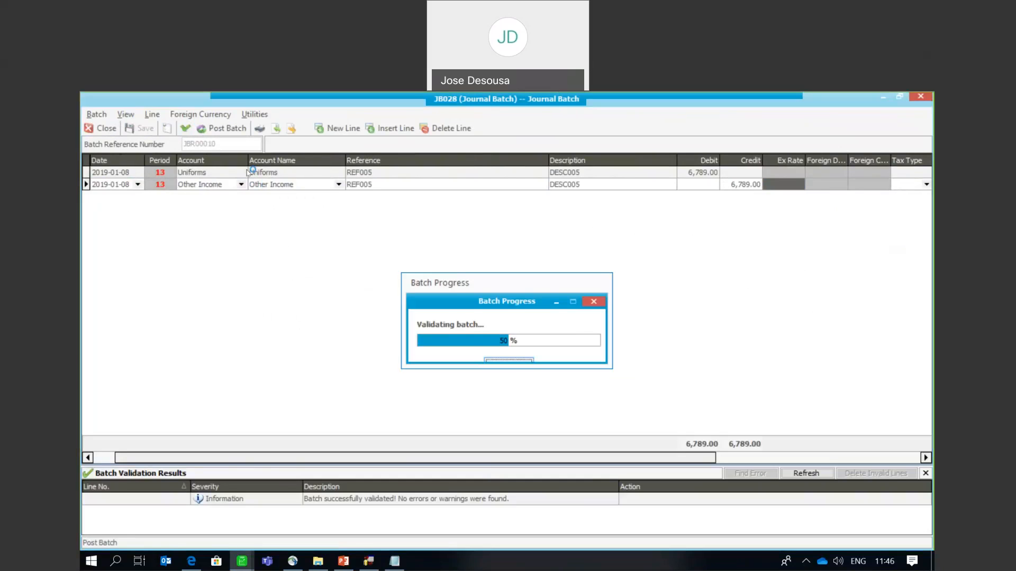
{"action": "left_click", "coordinate": [541, 354]}
{"action": "left_click", "coordinate": [542, 354]}
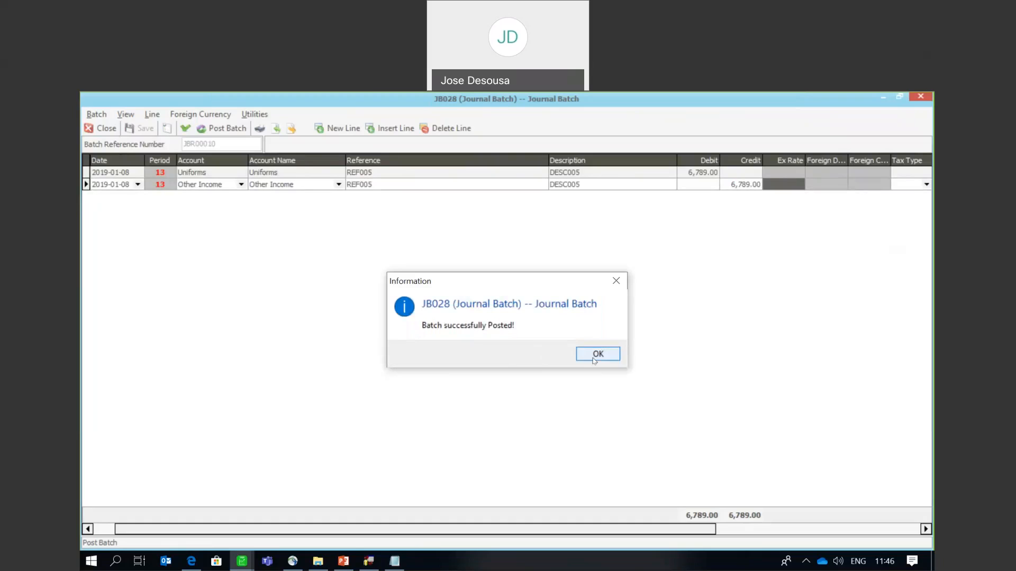
{"action": "left_click", "coordinate": [597, 354]}
- Open the Trial Balance report options from the General Ledger reports
{"action": "scroll", "coordinate": [266, 312], "scroll_direction": "down", "scroll_amount": 3}
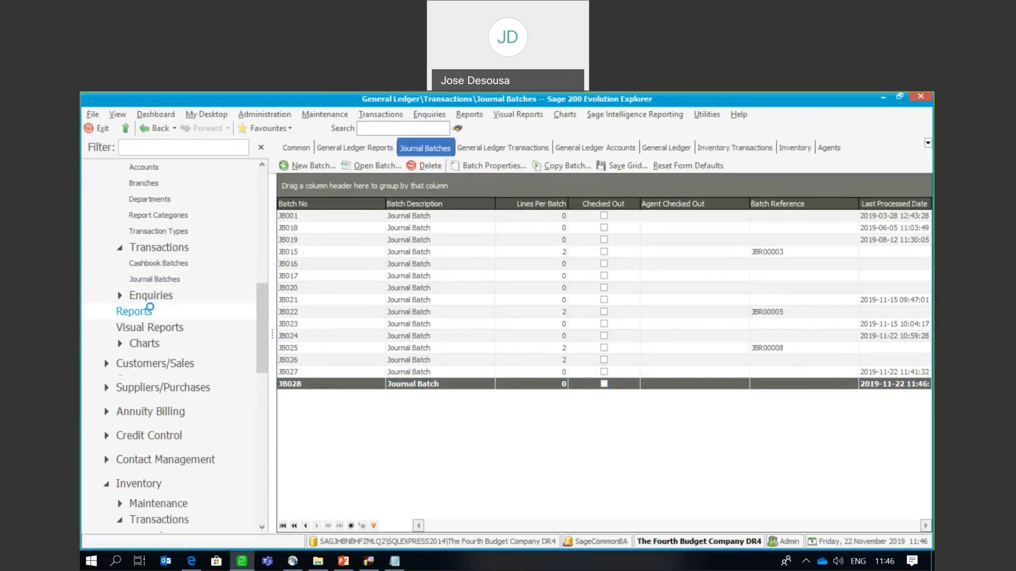
{"action": "left_click", "coordinate": [155, 313]}
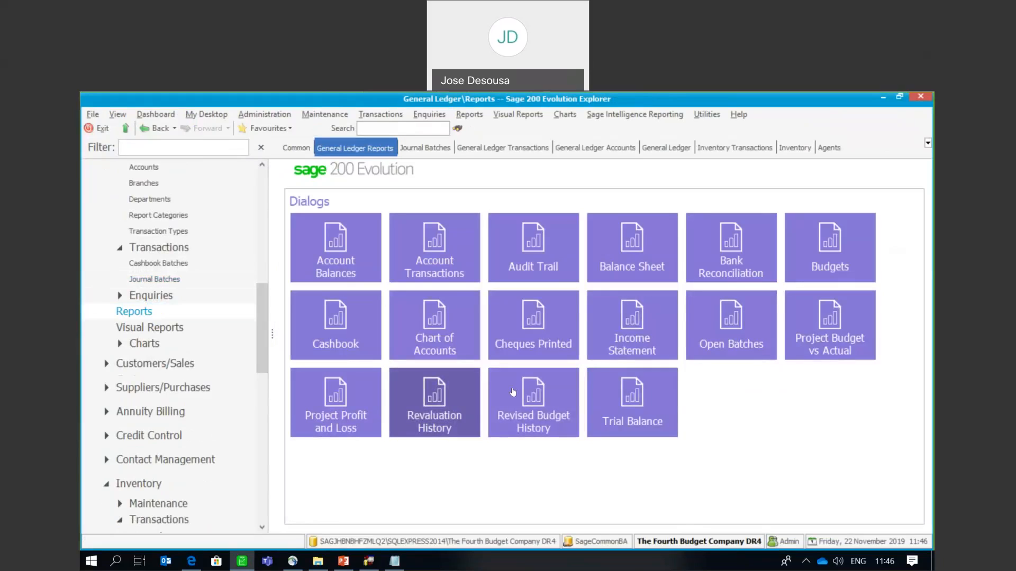
{"action": "left_click", "coordinate": [636, 413]}
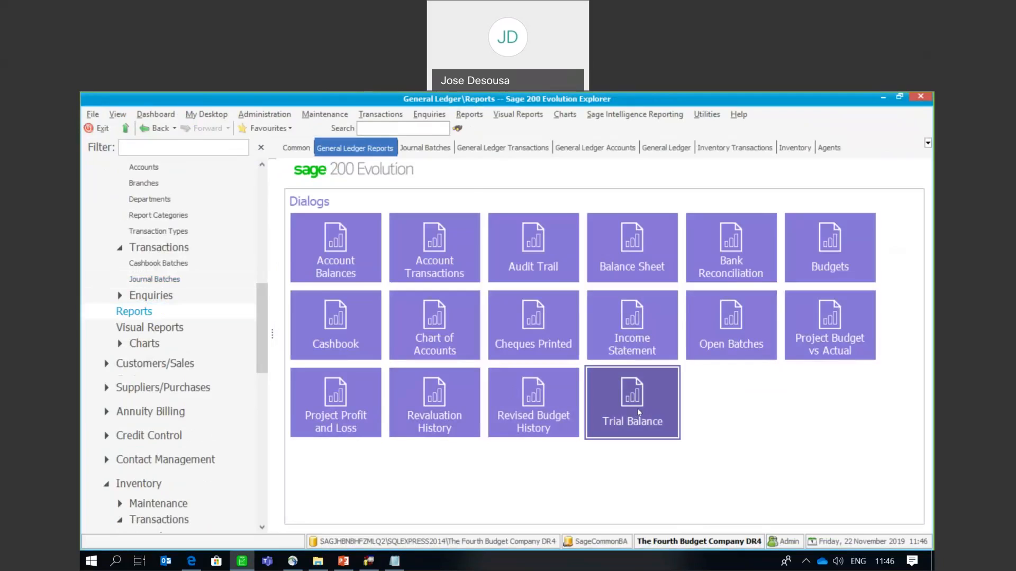
{"action": "double_click", "coordinate": [637, 408]}
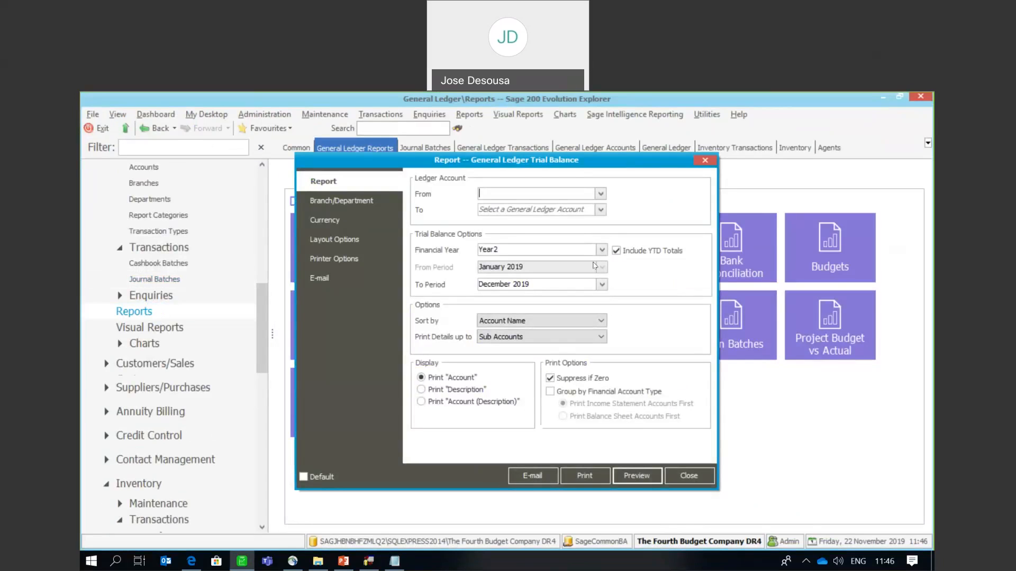
- Preview the Year2 Trial Balance for January 2019 to January 2019 without YTD totals, and close the report
{"action": "left_click", "coordinate": [616, 251]}
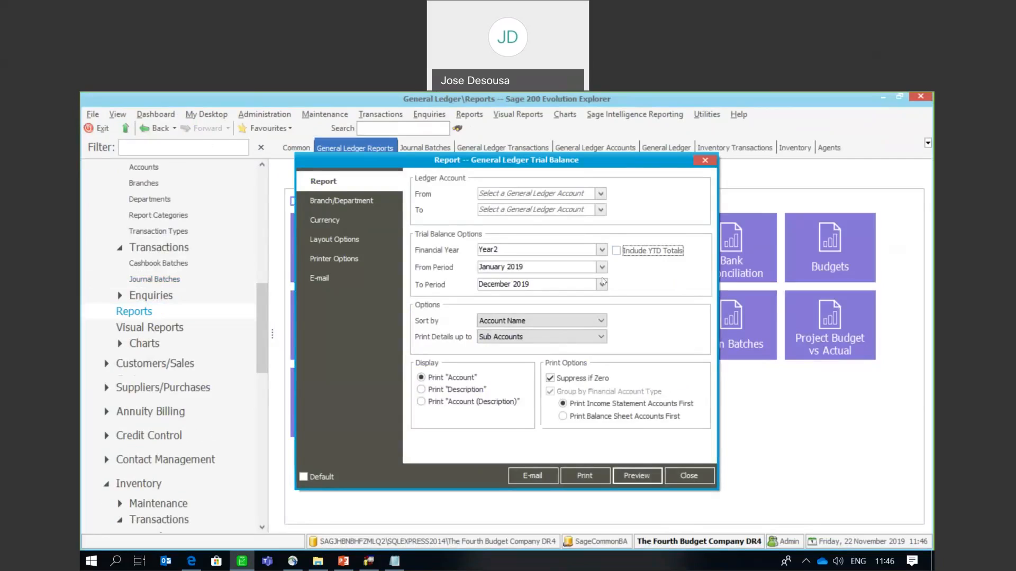
{"action": "left_click", "coordinate": [602, 284]}
{"action": "left_click", "coordinate": [588, 308]}
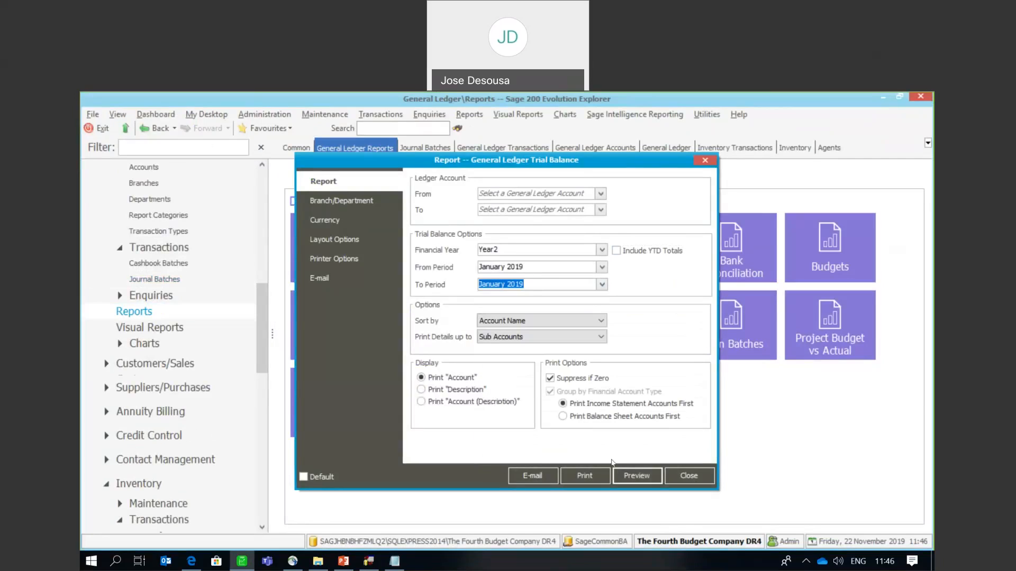
{"action": "left_click", "coordinate": [627, 474]}
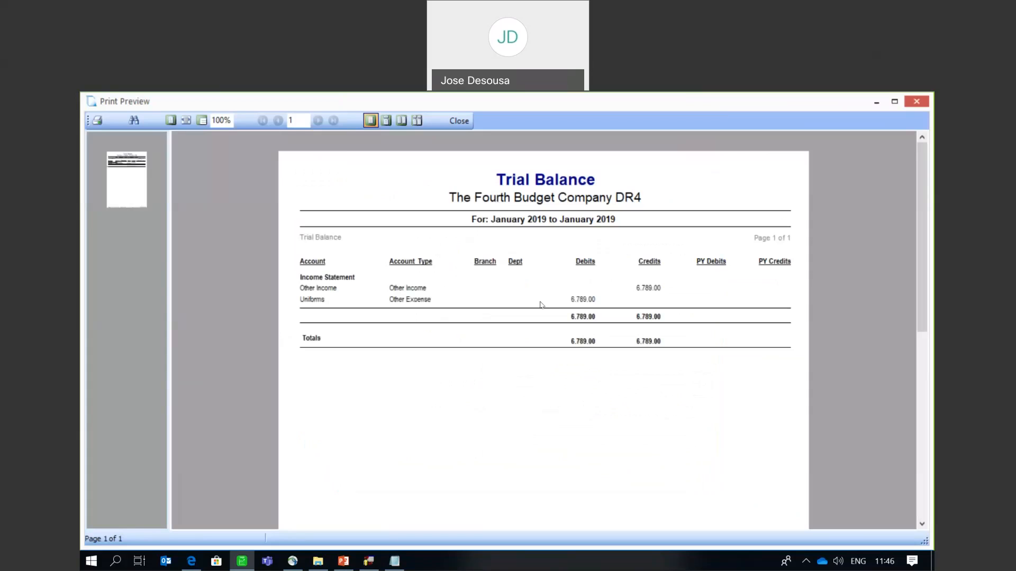
{"action": "left_click", "coordinate": [461, 126]}
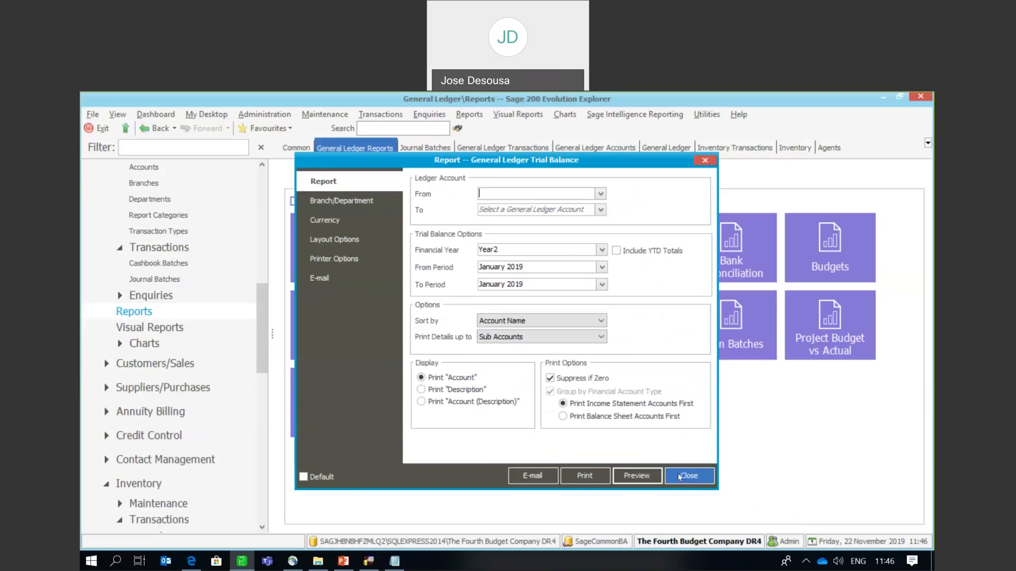
{"action": "left_click", "coordinate": [681, 479]}
- Run the General Ledger Archive up to financial year Year2 and decline viewing the log file
{"action": "left_click_drag", "start_coordinate": [259, 314], "coordinate": [259, 297]}
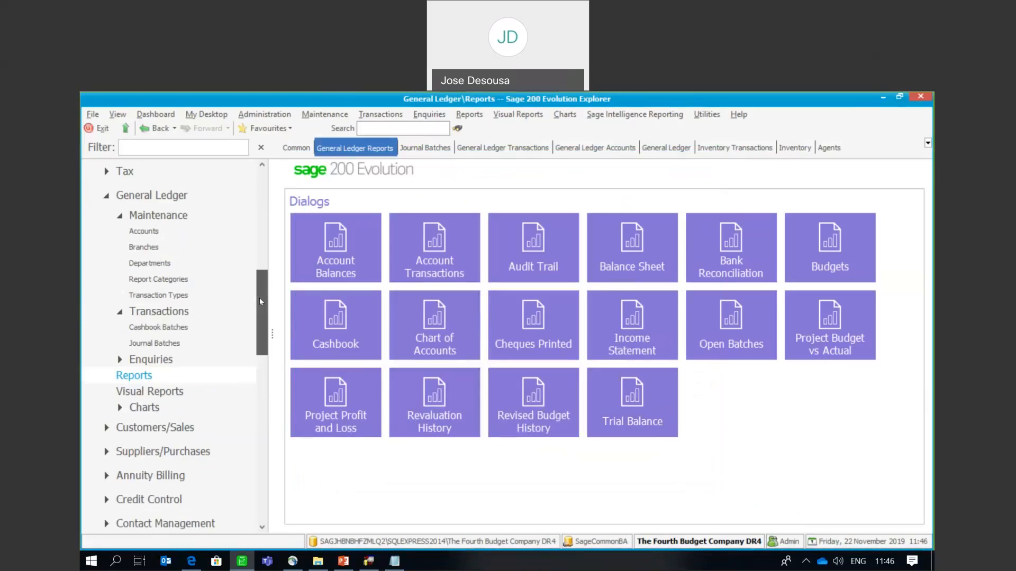
{"action": "left_click", "coordinate": [212, 263]}
{"action": "left_click", "coordinate": [171, 214]}
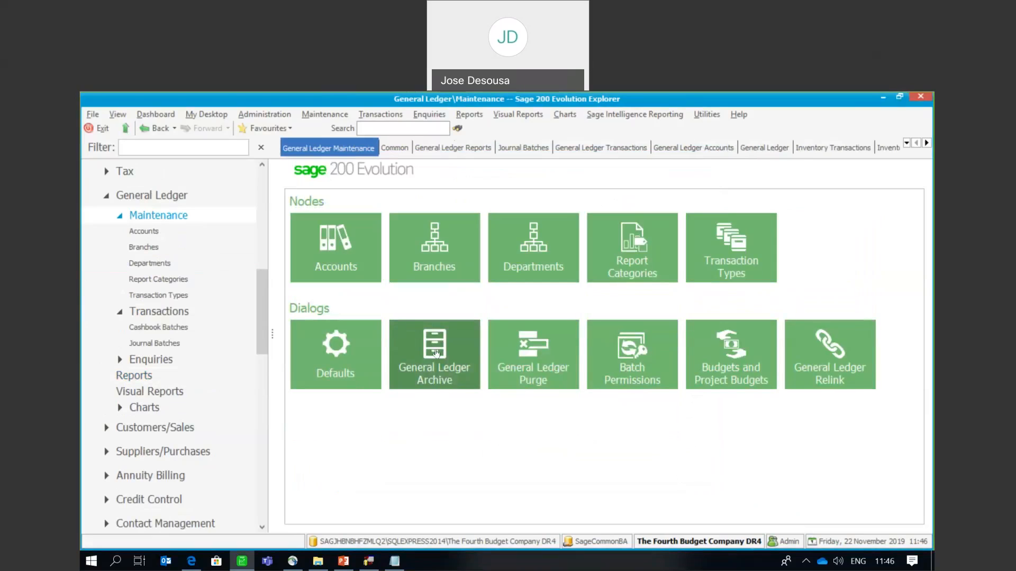
{"action": "left_click", "coordinate": [438, 353]}
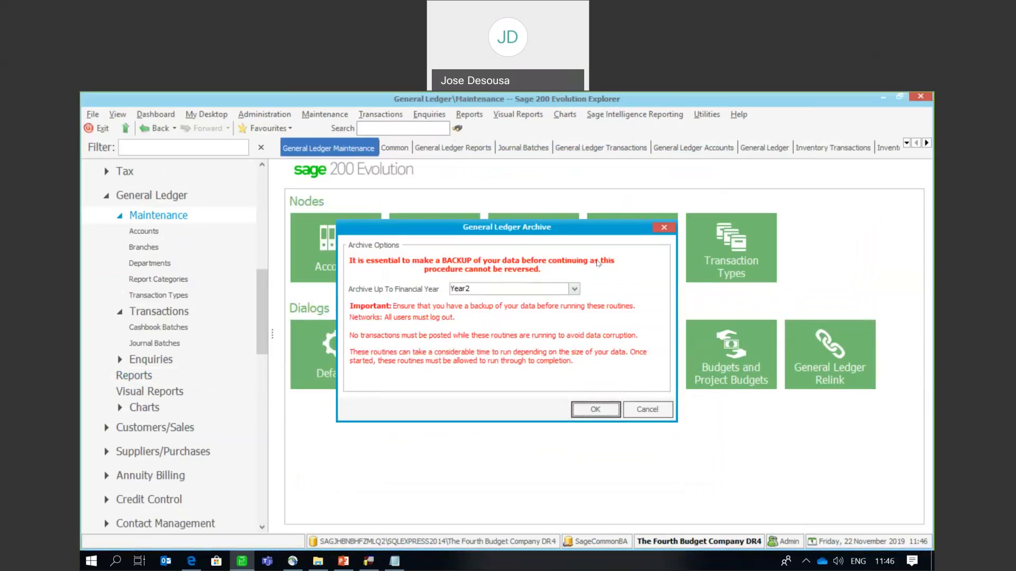
{"action": "left_click", "coordinate": [574, 289]}
{"action": "left_click", "coordinate": [593, 409]}
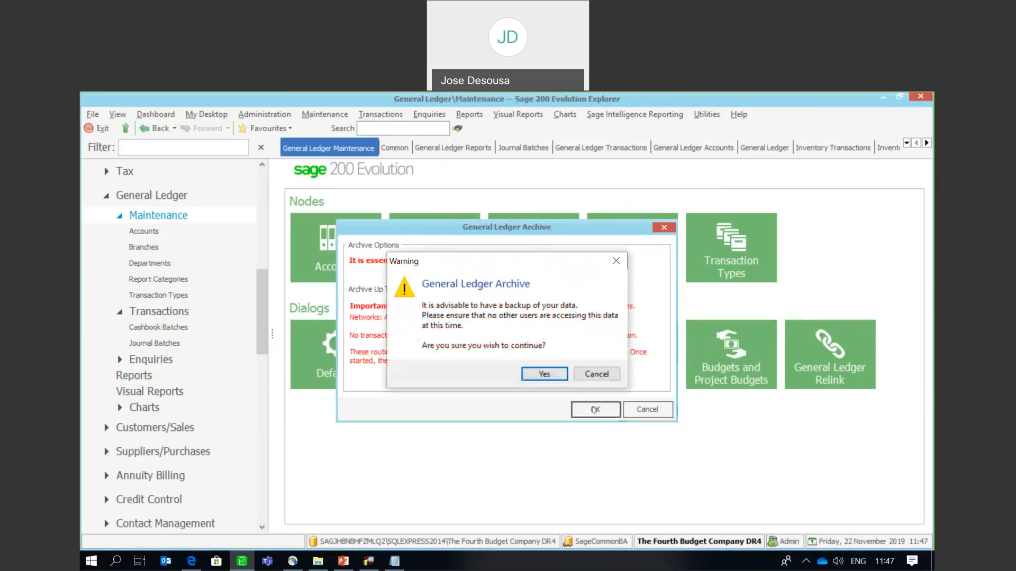
{"action": "left_click", "coordinate": [545, 372]}
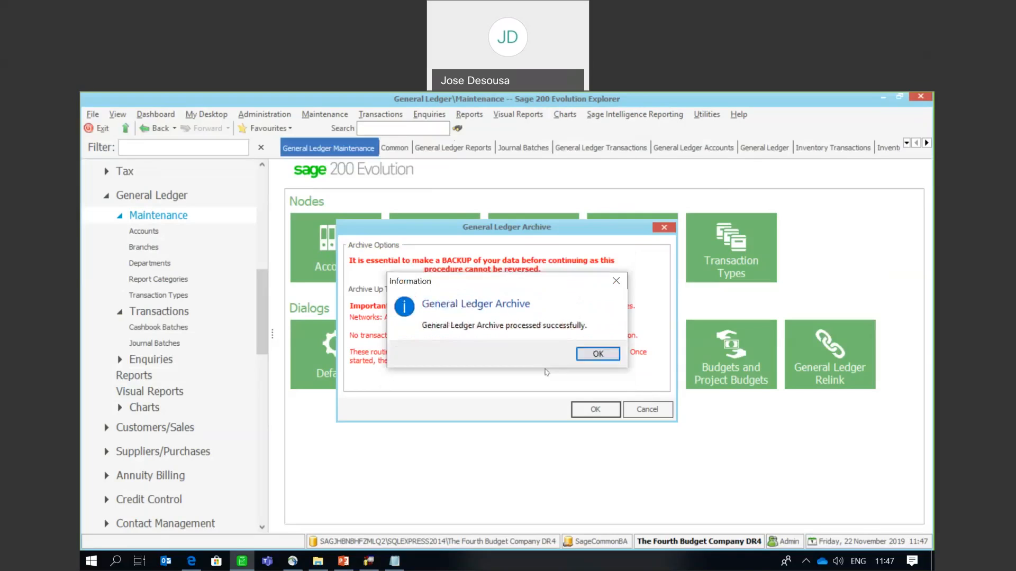
{"action": "left_click", "coordinate": [598, 355]}
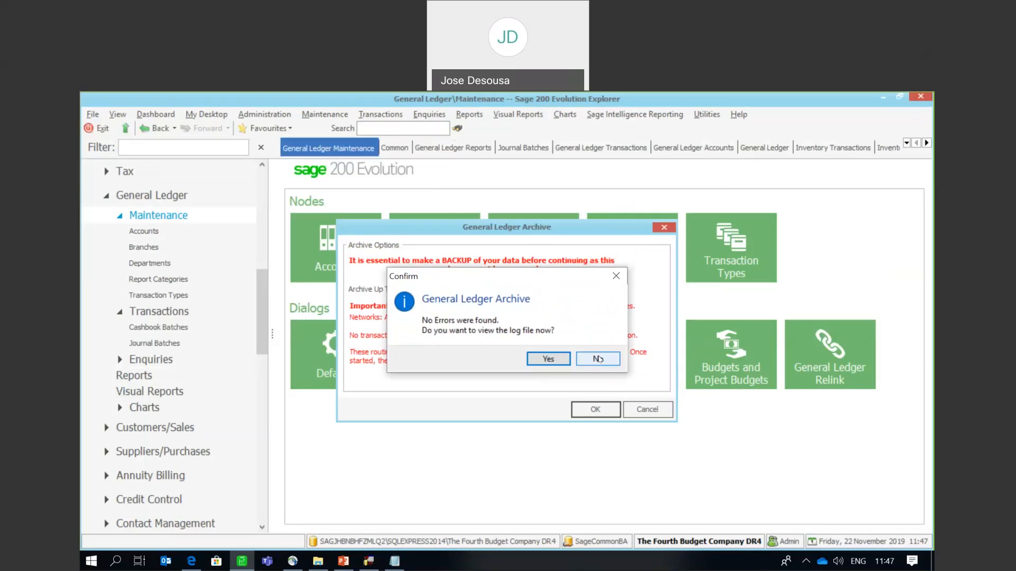
{"action": "left_click", "coordinate": [599, 359]}
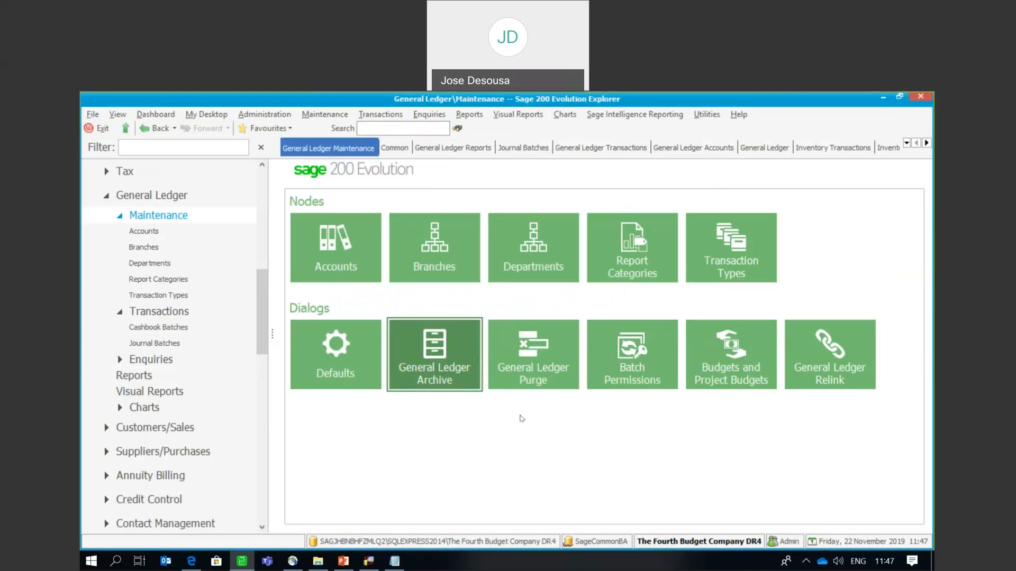
- Create a new standard General Ledger journal batch, keeping the default batch properties
{"action": "left_click_drag", "start_coordinate": [261, 292], "coordinate": [261, 304]}
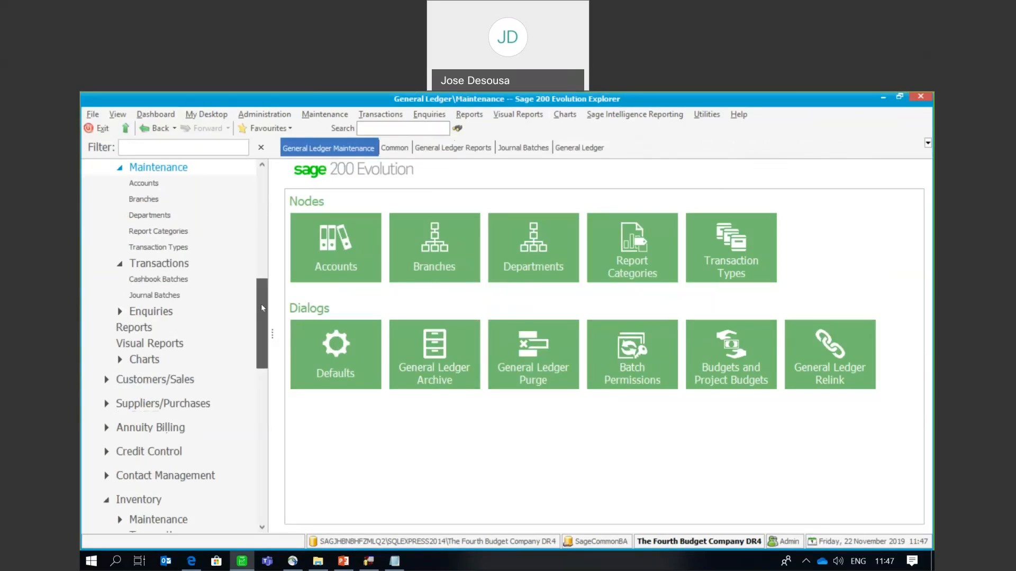
{"action": "left_click", "coordinate": [217, 299]}
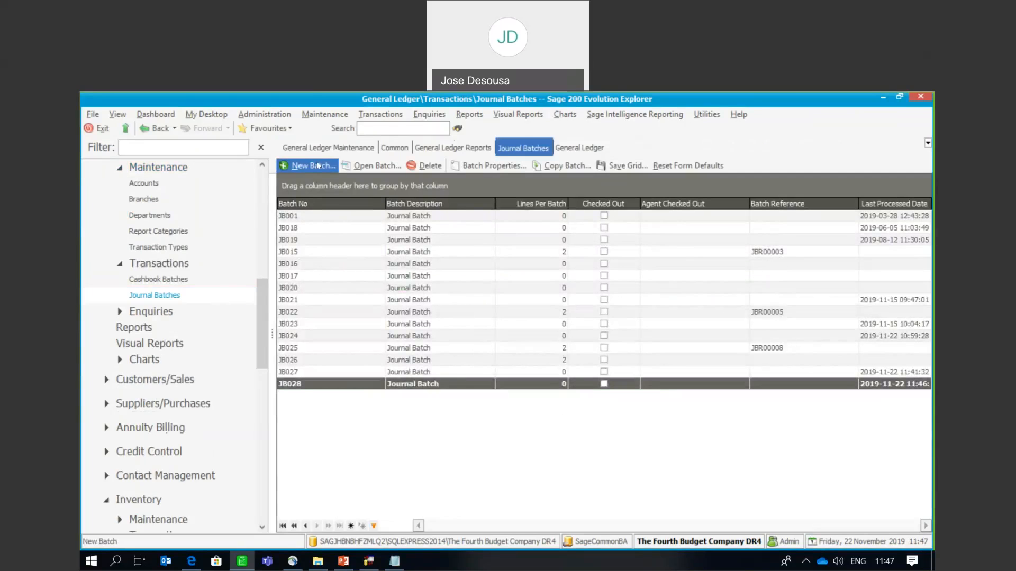
{"action": "left_click", "coordinate": [318, 166]}
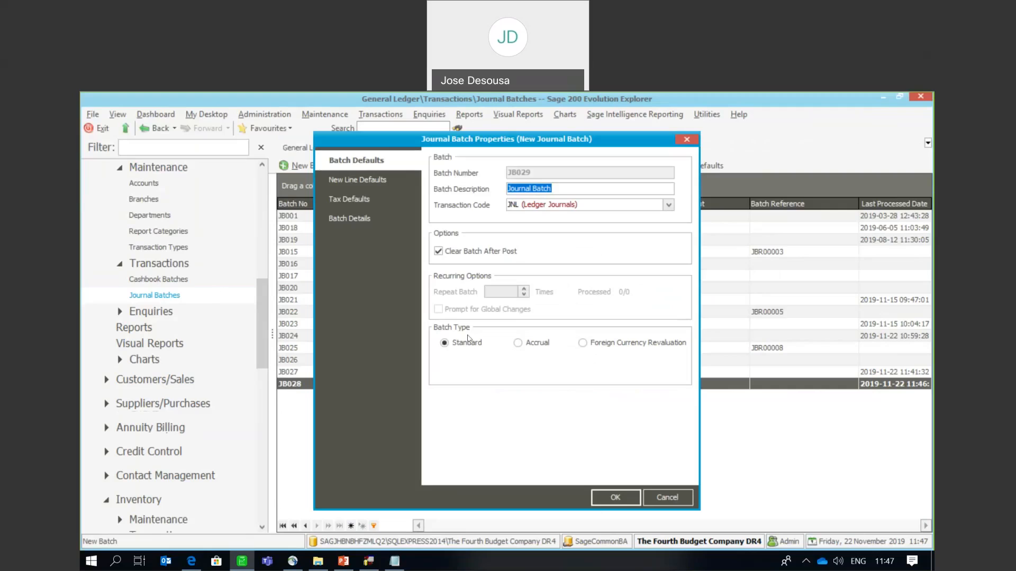
{"action": "left_click", "coordinate": [618, 497]}
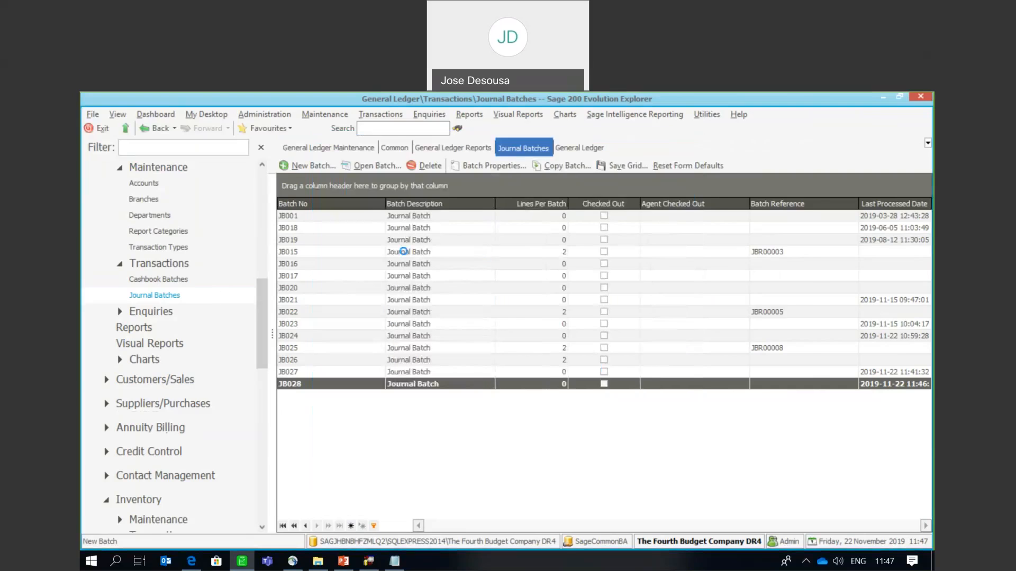
- Set the first journal line's date to 2019-02-05
{"action": "left_click", "coordinate": [167, 172]}
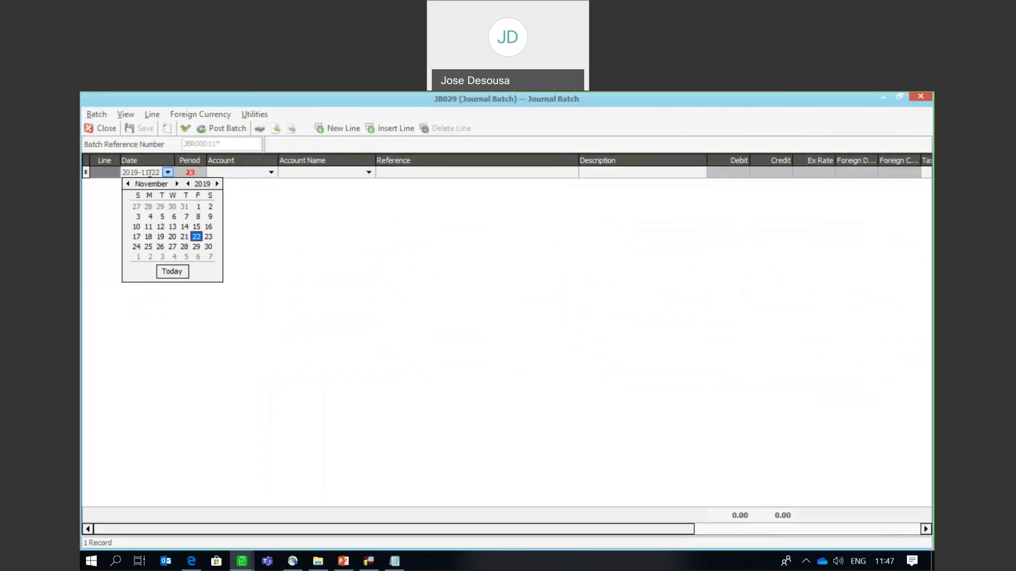
{"action": "left_click", "coordinate": [129, 183]}
{"action": "left_click", "coordinate": [129, 184]}
{"action": "left_click", "coordinate": [128, 184]}
{"action": "left_click", "coordinate": [129, 183]}
{"action": "left_click", "coordinate": [128, 183]}
{"action": "left_click", "coordinate": [128, 184]}
{"action": "left_click", "coordinate": [128, 184]}
{"action": "left_click", "coordinate": [128, 184]}
{"action": "left_click", "coordinate": [128, 184]}
{"action": "left_click", "coordinate": [164, 218]}
- Fill the first journal line with account Equipment Rental, reference REF004, description DESC004 and a debit of 346
{"action": "left_click", "coordinate": [227, 173]}
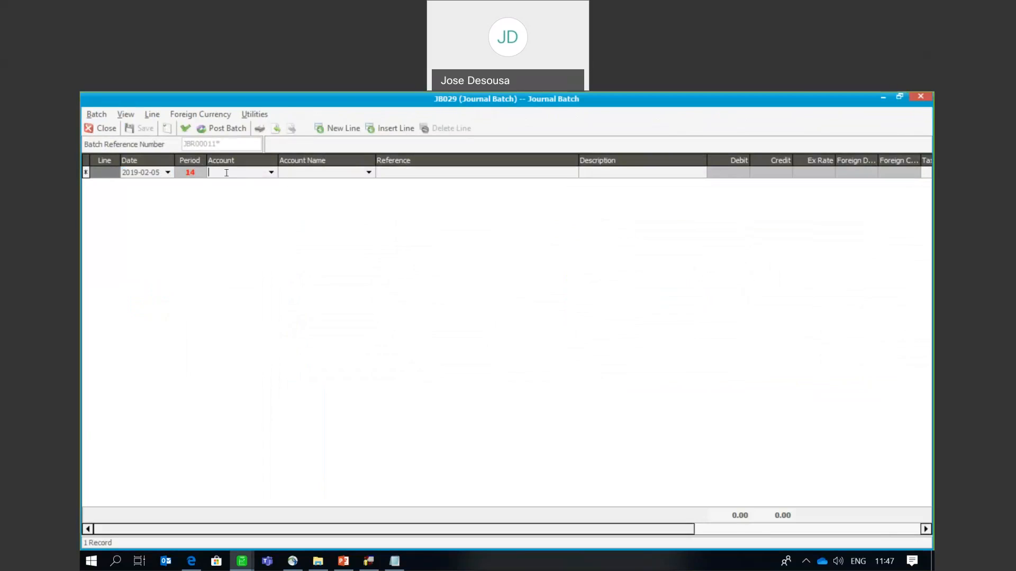
{"action": "type", "text": "Equipment Rental"}
{"action": "key", "text": "Tab"}
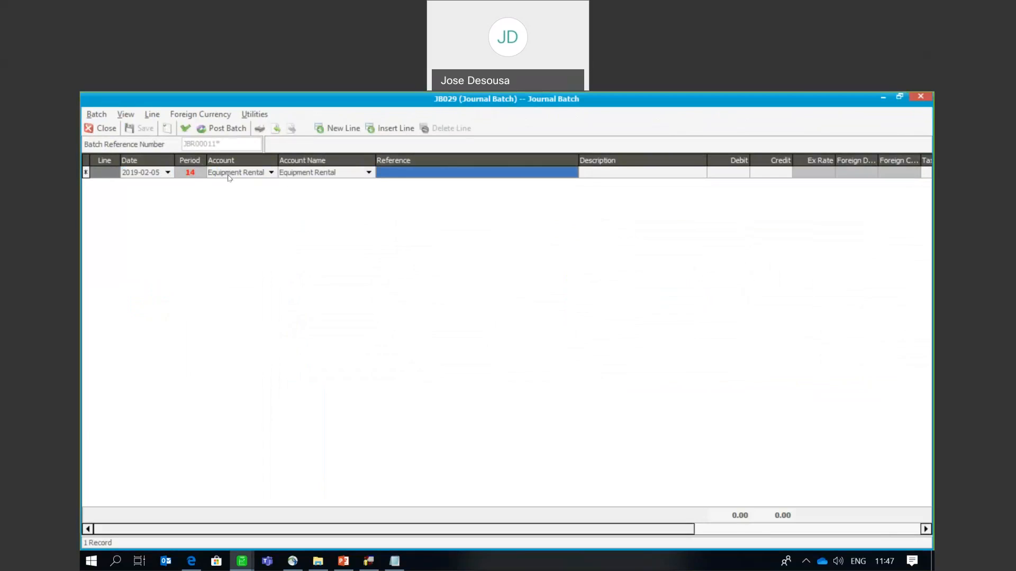
{"action": "type", "text": "REF004"}
{"action": "key", "text": "Tab"}
{"action": "type", "text": "DESC004"}
{"action": "key", "text": "Tab"}
{"action": "type", "text": "34"}
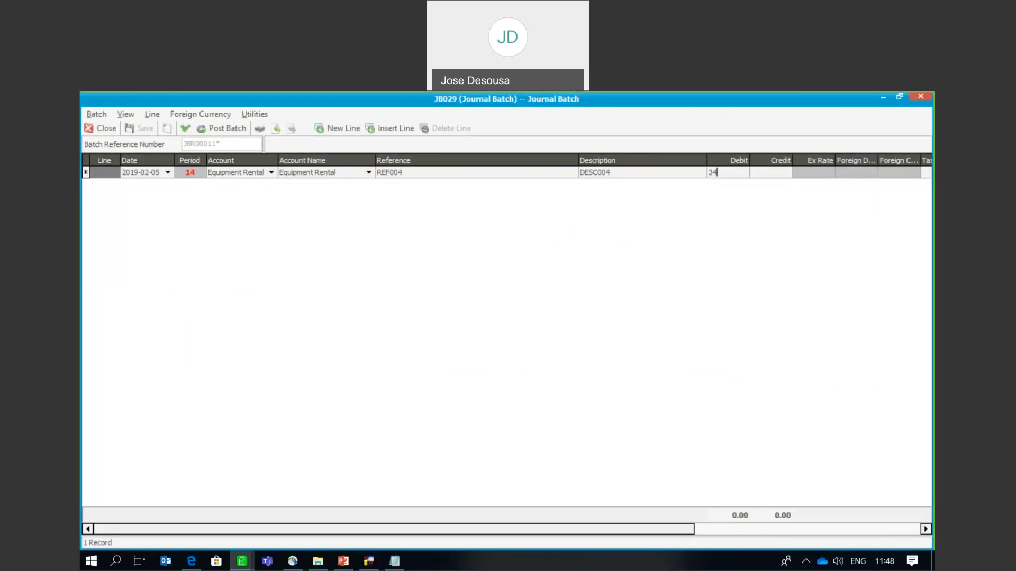
{"action": "type", "text": "6"}
{"action": "key", "text": "Tab"}
{"action": "key", "text": "Tab"}
{"action": "key", "text": "Tab"}
{"action": "key", "text": "Tab"}
{"action": "key", "text": "Tab"}
{"action": "key", "text": "Tab"}
{"action": "key", "text": "Tab"}
{"action": "key", "text": "Tab"}
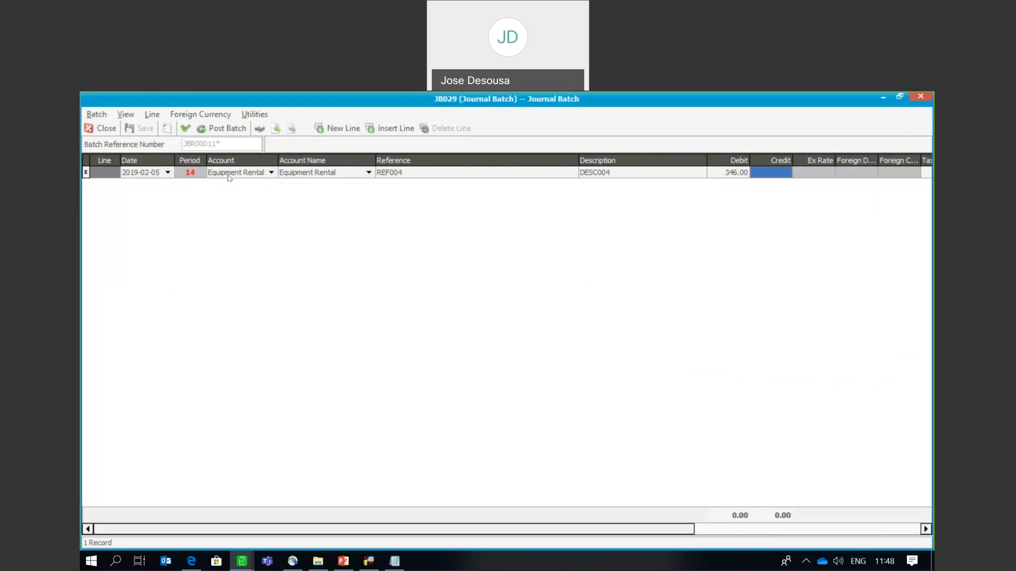
{"action": "key", "text": "Tab"}
{"action": "key", "text": "Tab"}
{"action": "key", "text": "Tab"}
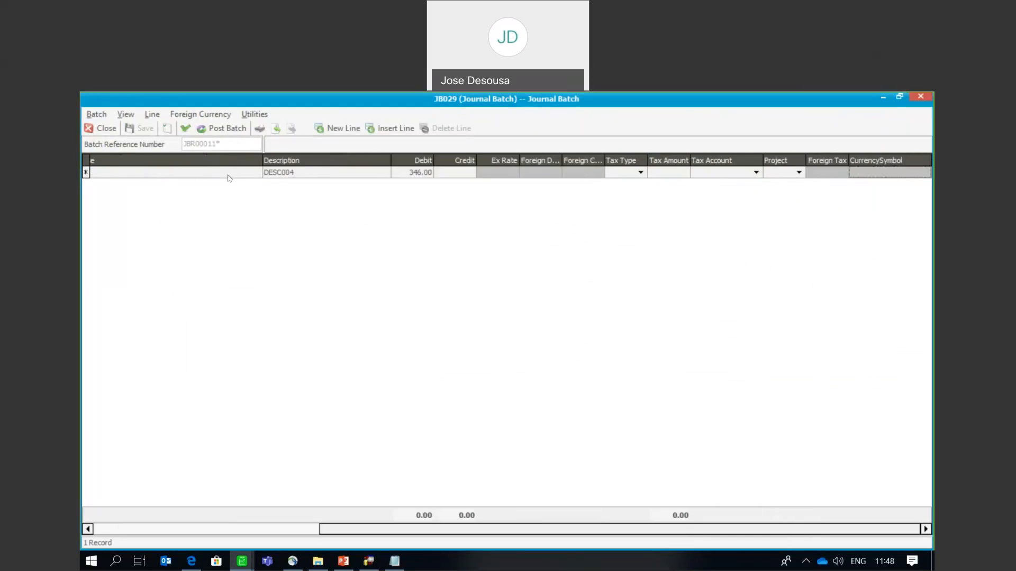
- Add a balancing journal line for Other Income with a credit of 346, keeping reference REF004 and description DESC004
{"action": "type", "text": "Other Income"}
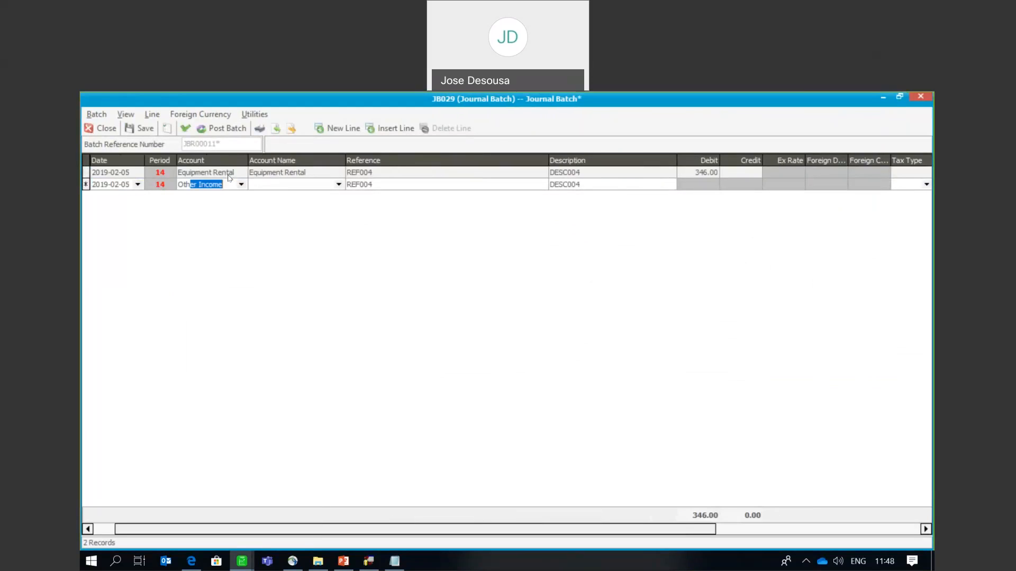
{"action": "key", "text": "Tab"}
{"action": "key", "text": "Tab"}
{"action": "key", "text": "Tab"}
{"action": "key", "text": "Tab"}
{"action": "key", "text": "Tab"}
{"action": "type", "text": "345"}
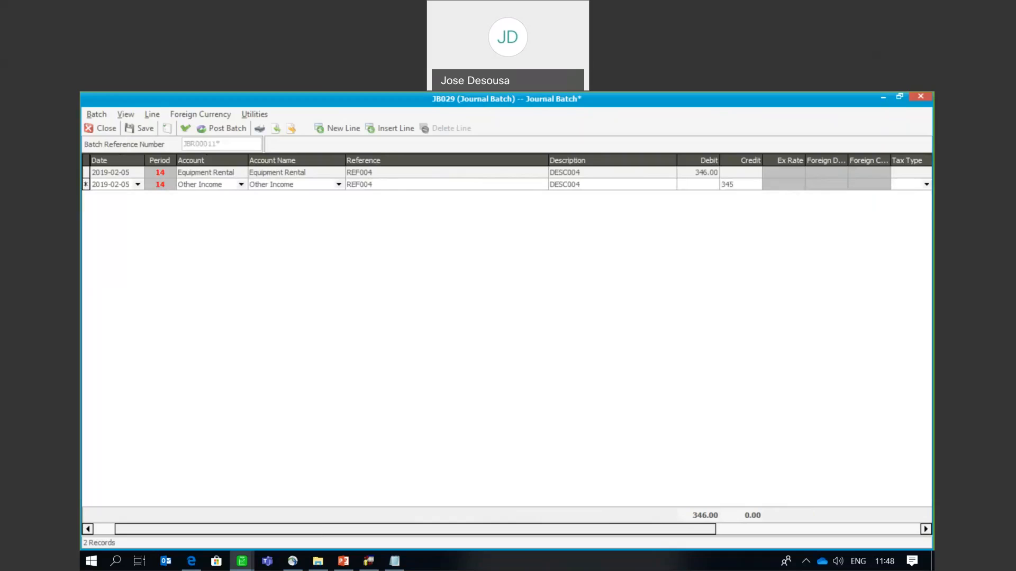
{"action": "key", "text": "BackSpace"}
{"action": "type", "text": "6"}
- Validate the journal batch dated 2019-02-05 and try to post it
{"action": "left_click", "coordinate": [185, 129]}
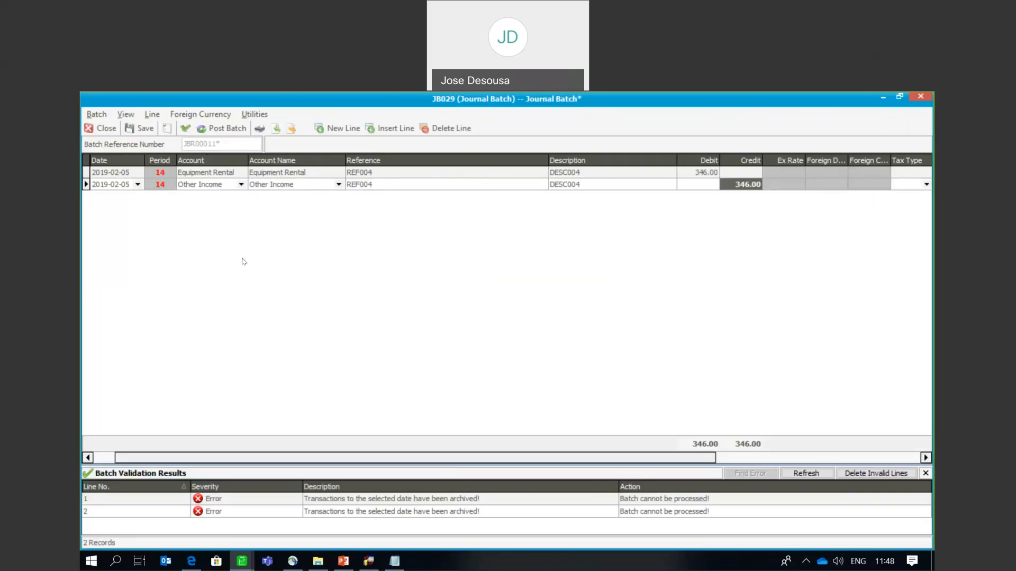
{"action": "left_click_drag", "start_coordinate": [139, 458], "coordinate": [118, 455]}
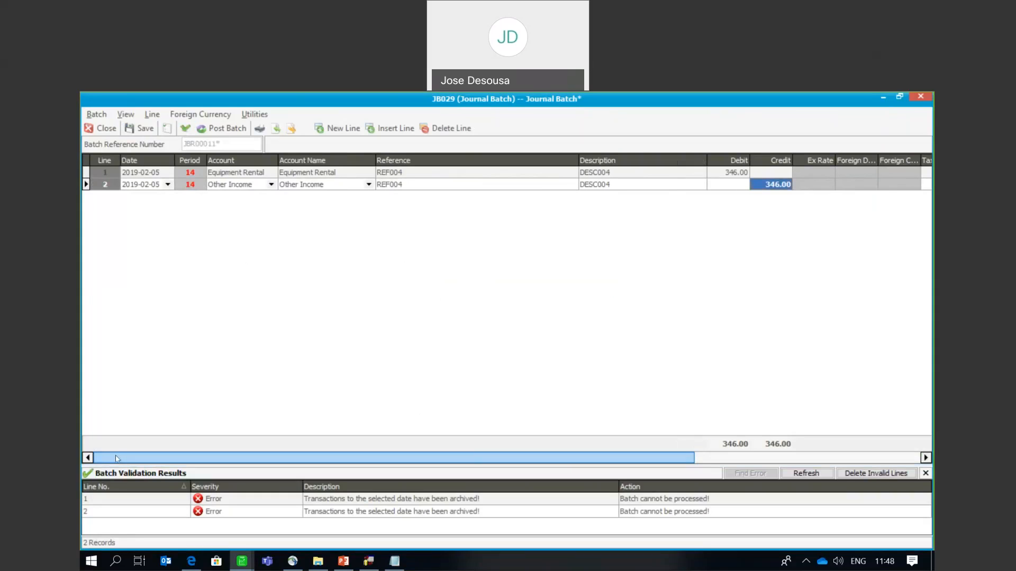
{"action": "left_click_drag", "start_coordinate": [184, 459], "coordinate": [204, 451]}
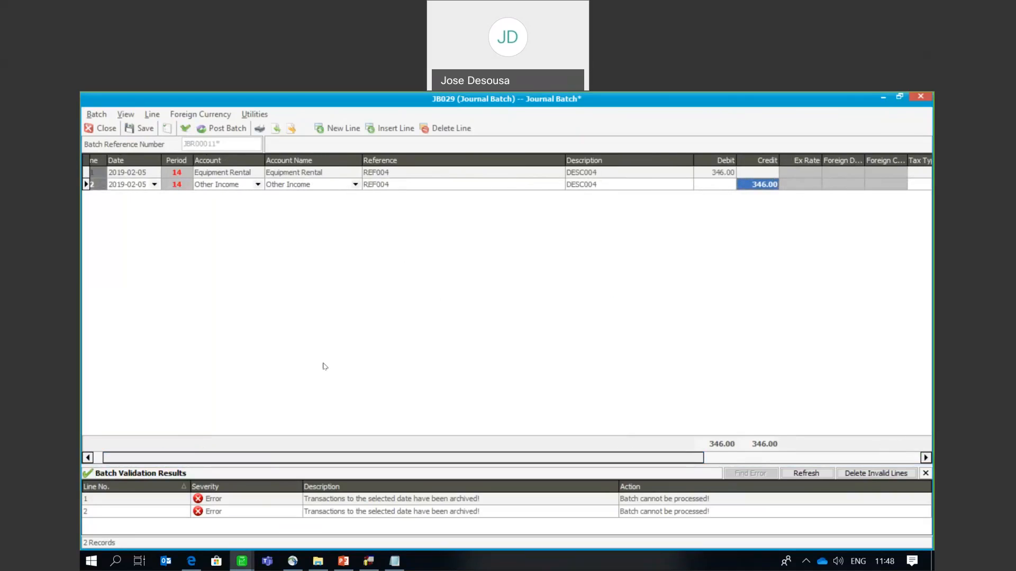
{"action": "left_click", "coordinate": [185, 130]}
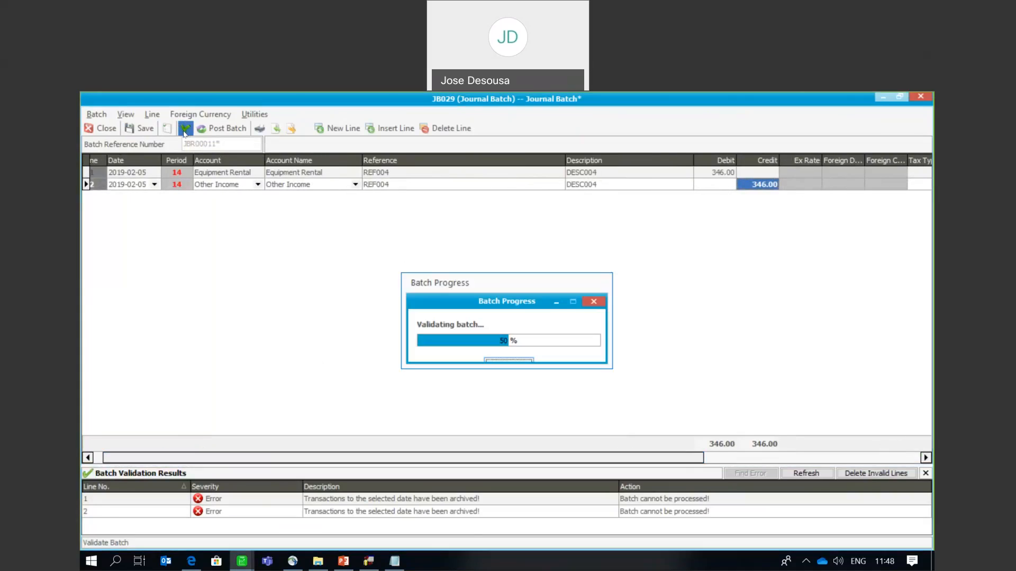
{"action": "left_click", "coordinate": [221, 130]}
{"action": "left_click", "coordinate": [554, 360]}
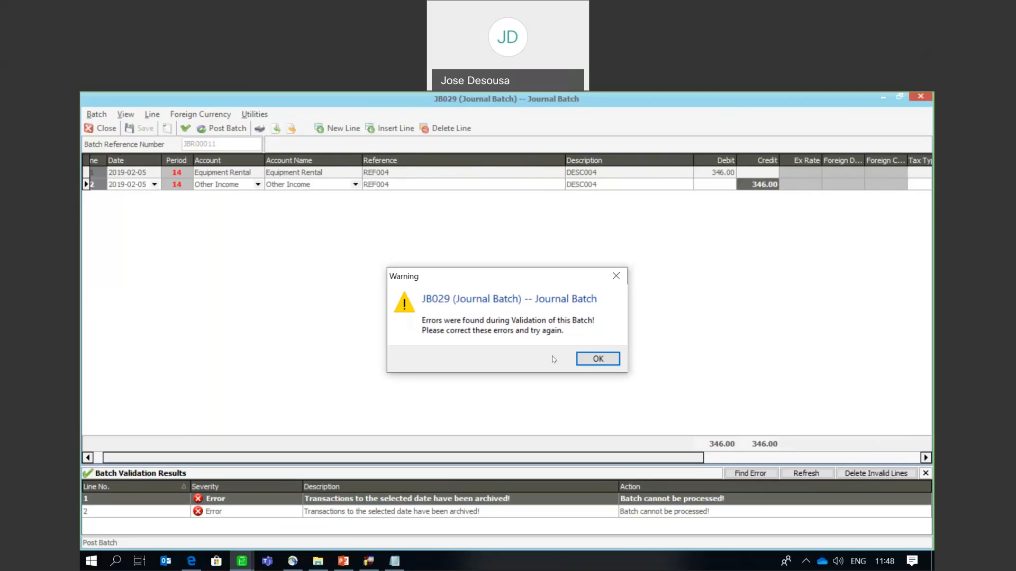
- Dismiss the validation warning and close the journal batch dated 2019-02-05 without posting it
{"action": "left_click", "coordinate": [598, 358]}
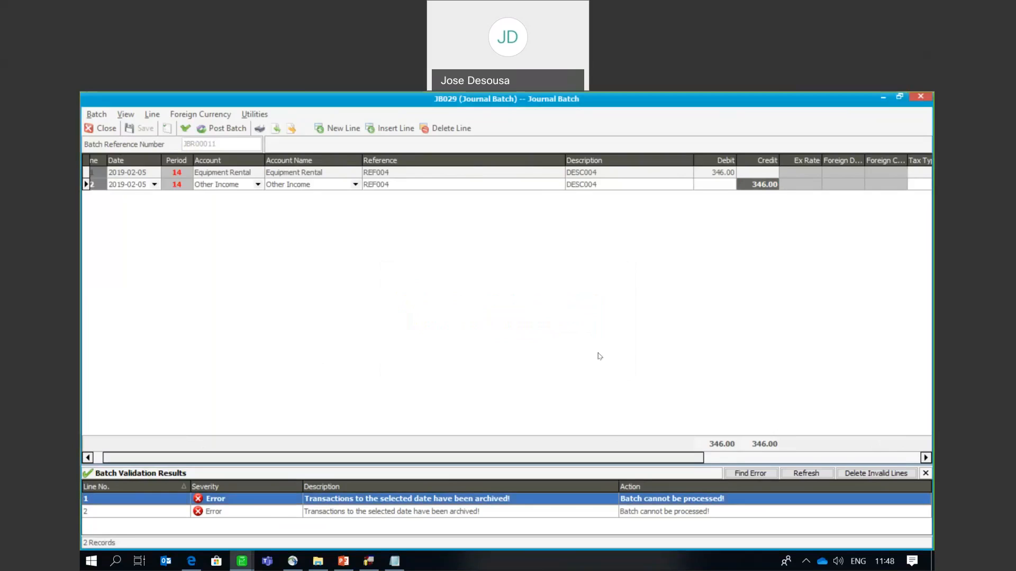
{"action": "left_click", "coordinate": [106, 129]}
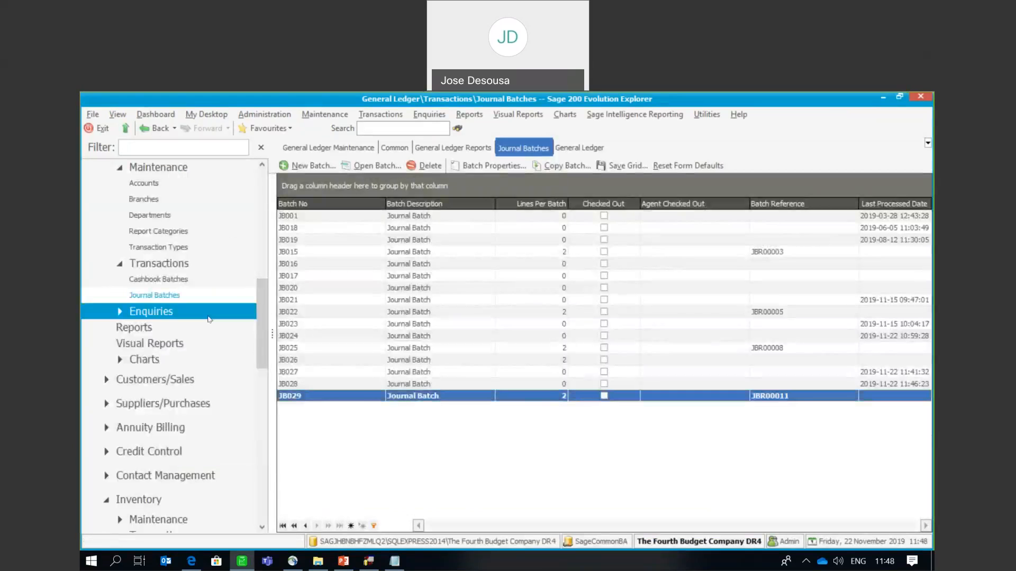
- Set up a General Ledger Trial Balance report without YTD totals, covering January 2019 to January 2019
{"action": "left_click", "coordinate": [174, 333]}
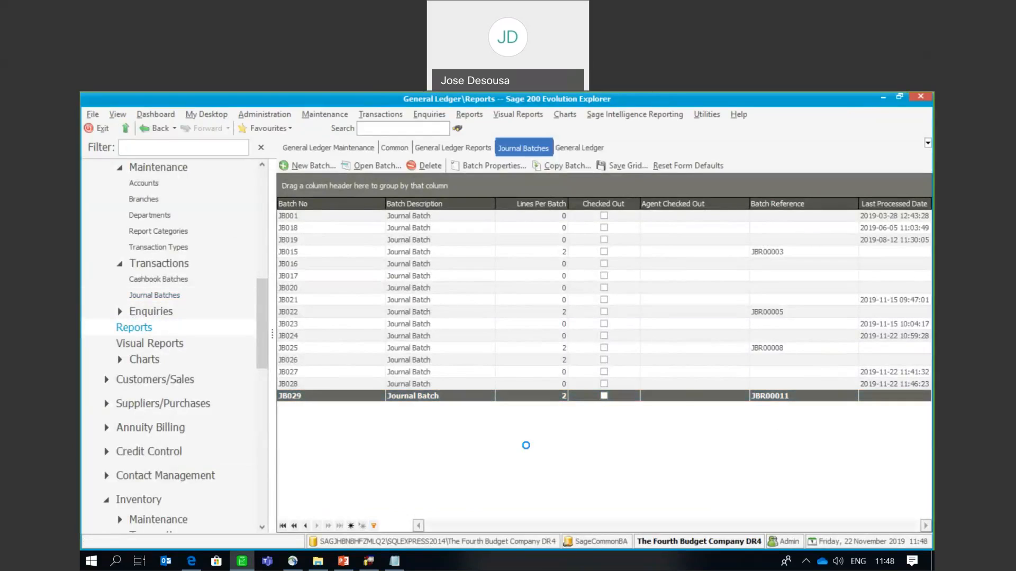
{"action": "left_click", "coordinate": [631, 403]}
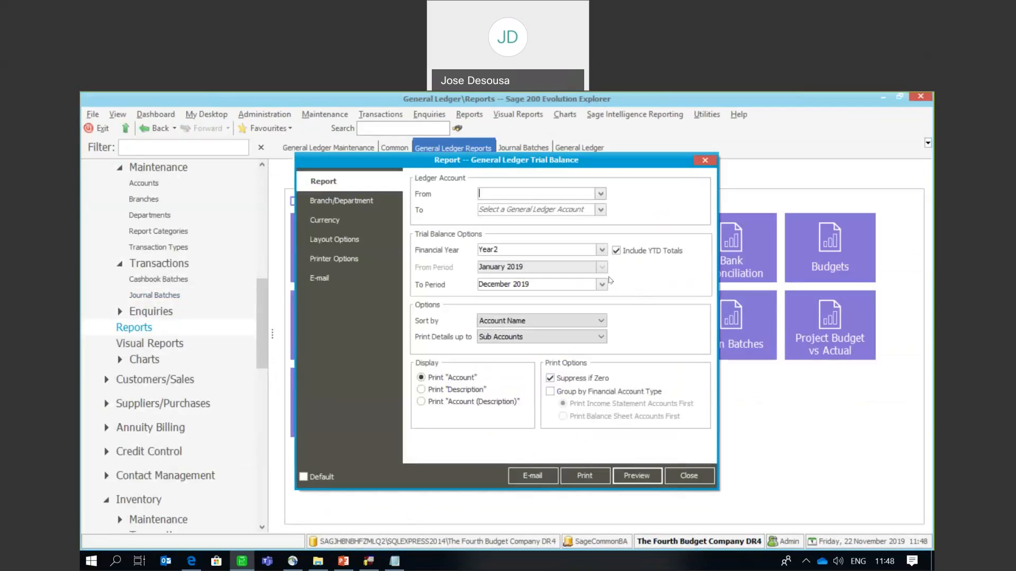
{"action": "left_click", "coordinate": [616, 253]}
{"action": "left_click", "coordinate": [616, 251]}
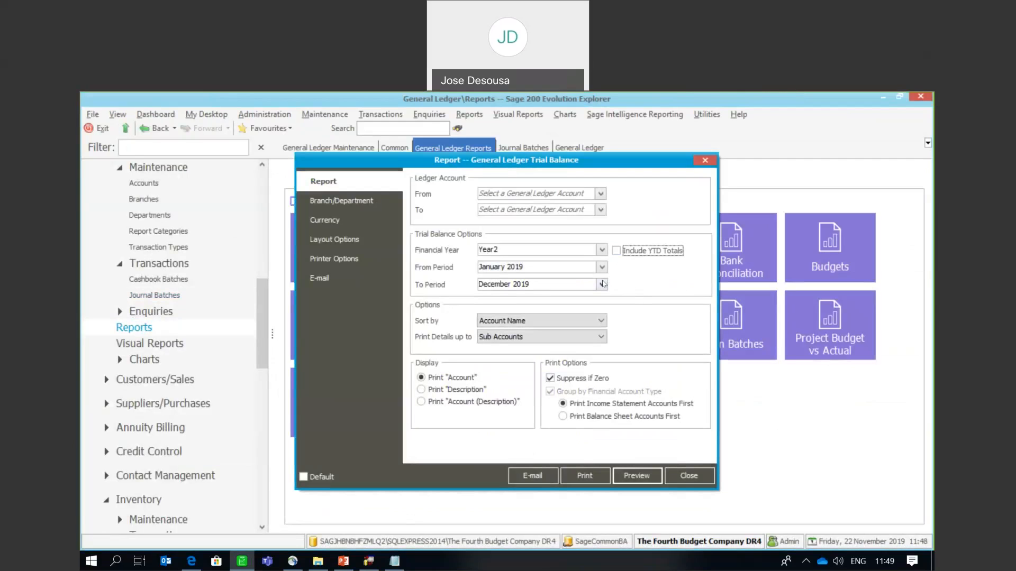
{"action": "left_click", "coordinate": [601, 284]}
{"action": "left_click", "coordinate": [571, 309]}
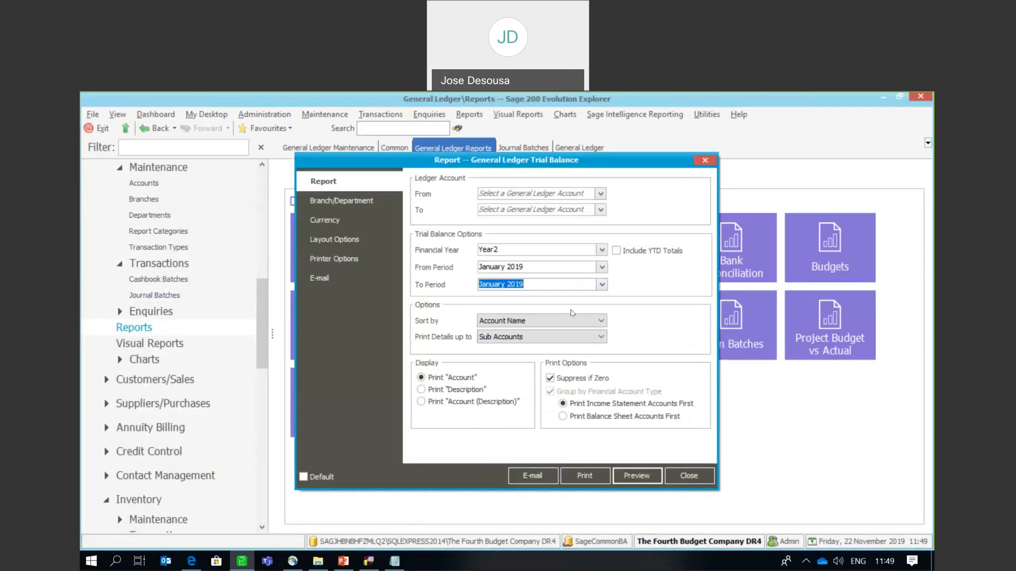
- Preview the January 2019 Trial Balance, then close the preview and the report dialog
{"action": "left_click", "coordinate": [622, 473]}
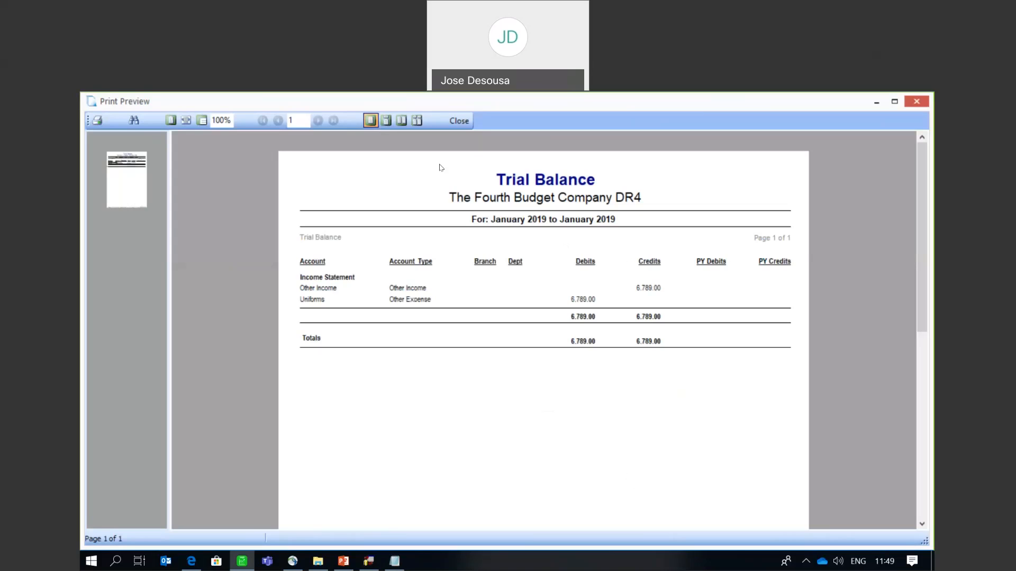
{"action": "left_click", "coordinate": [468, 123]}
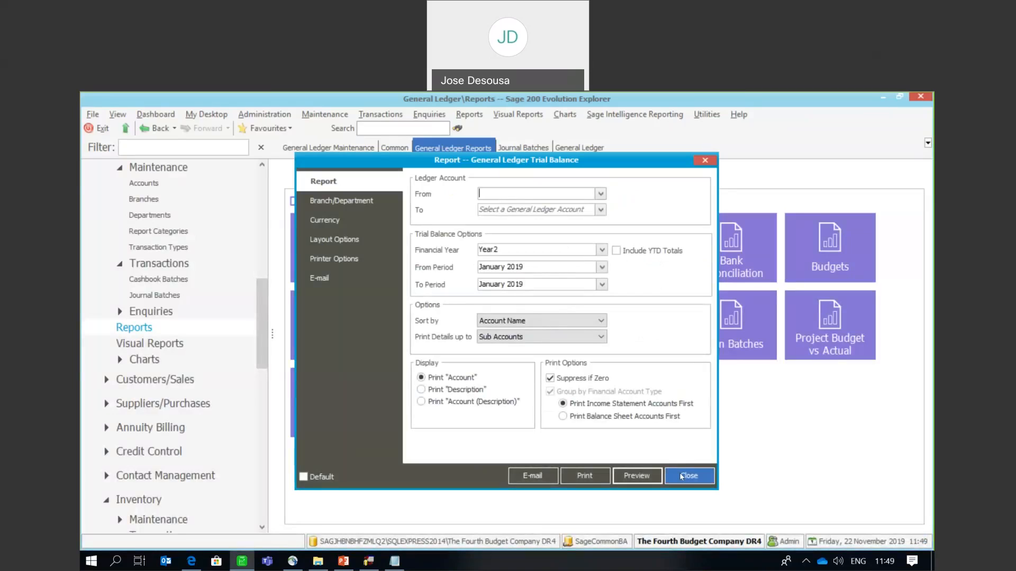
{"action": "left_click", "coordinate": [682, 476]}
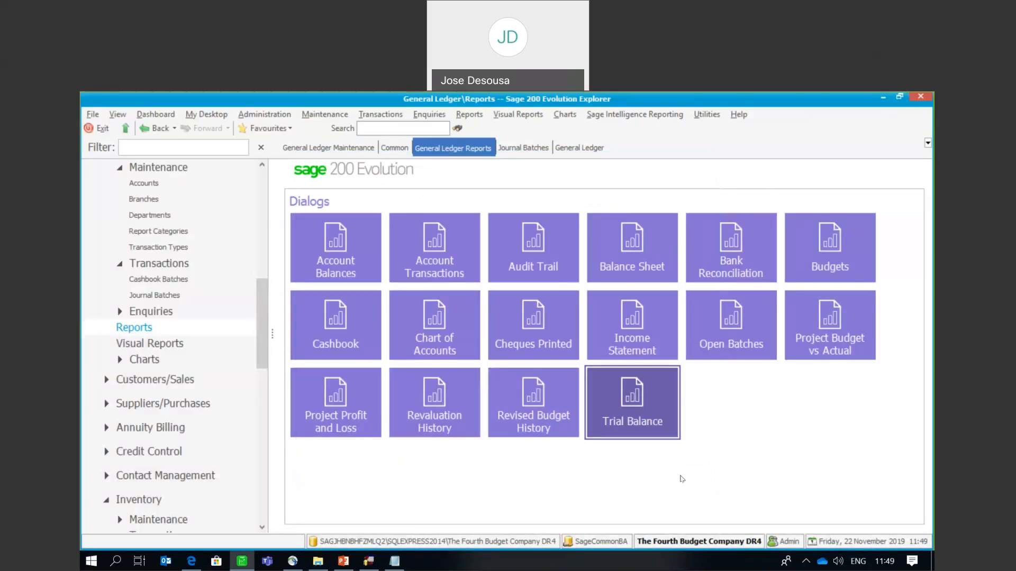